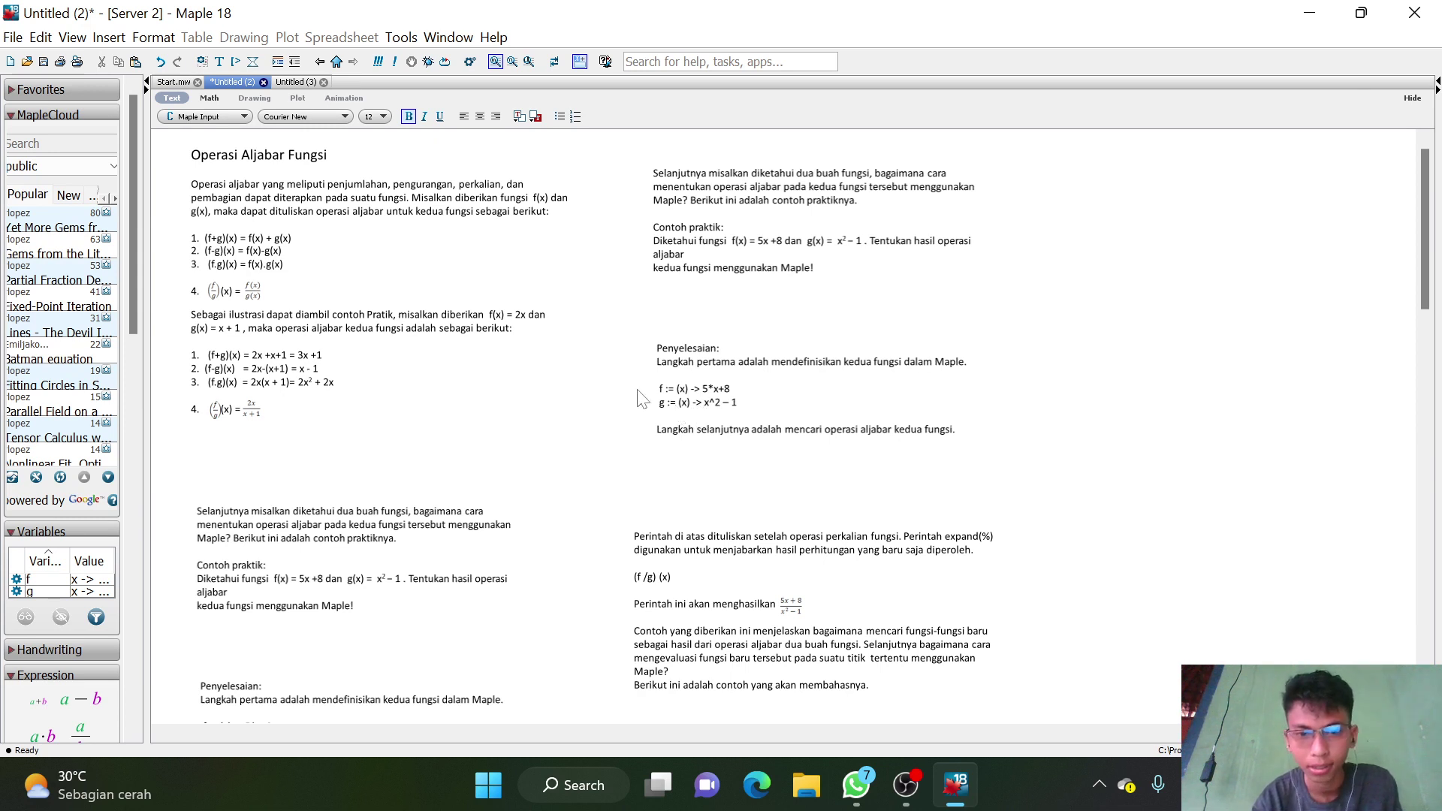
Define the function f := (x) -> 5*x + 8 as math input in the blank Untitled (3) document and evaluate it.
{"action": "left_click", "coordinate": [211, 99]}
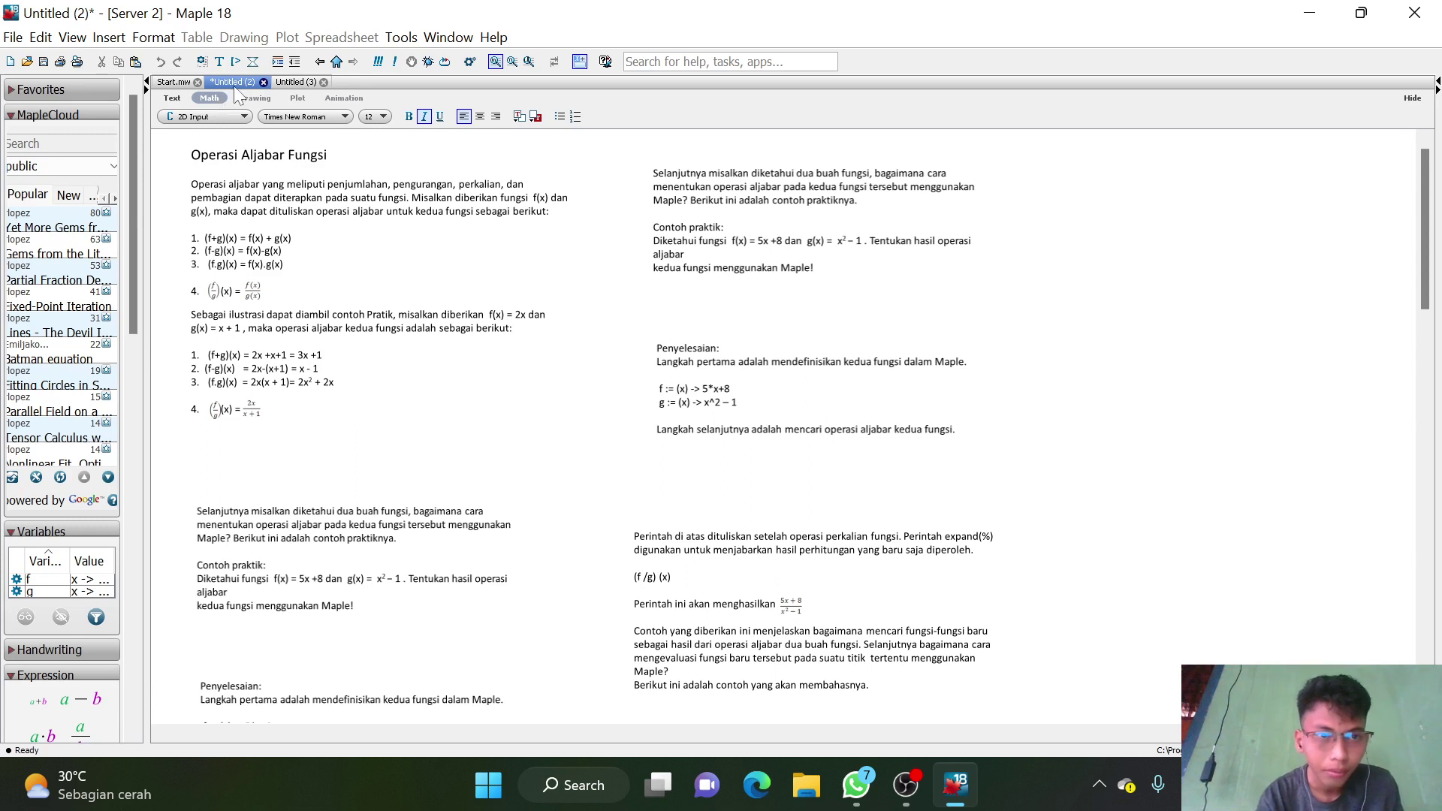
{"action": "left_click", "coordinate": [290, 81]}
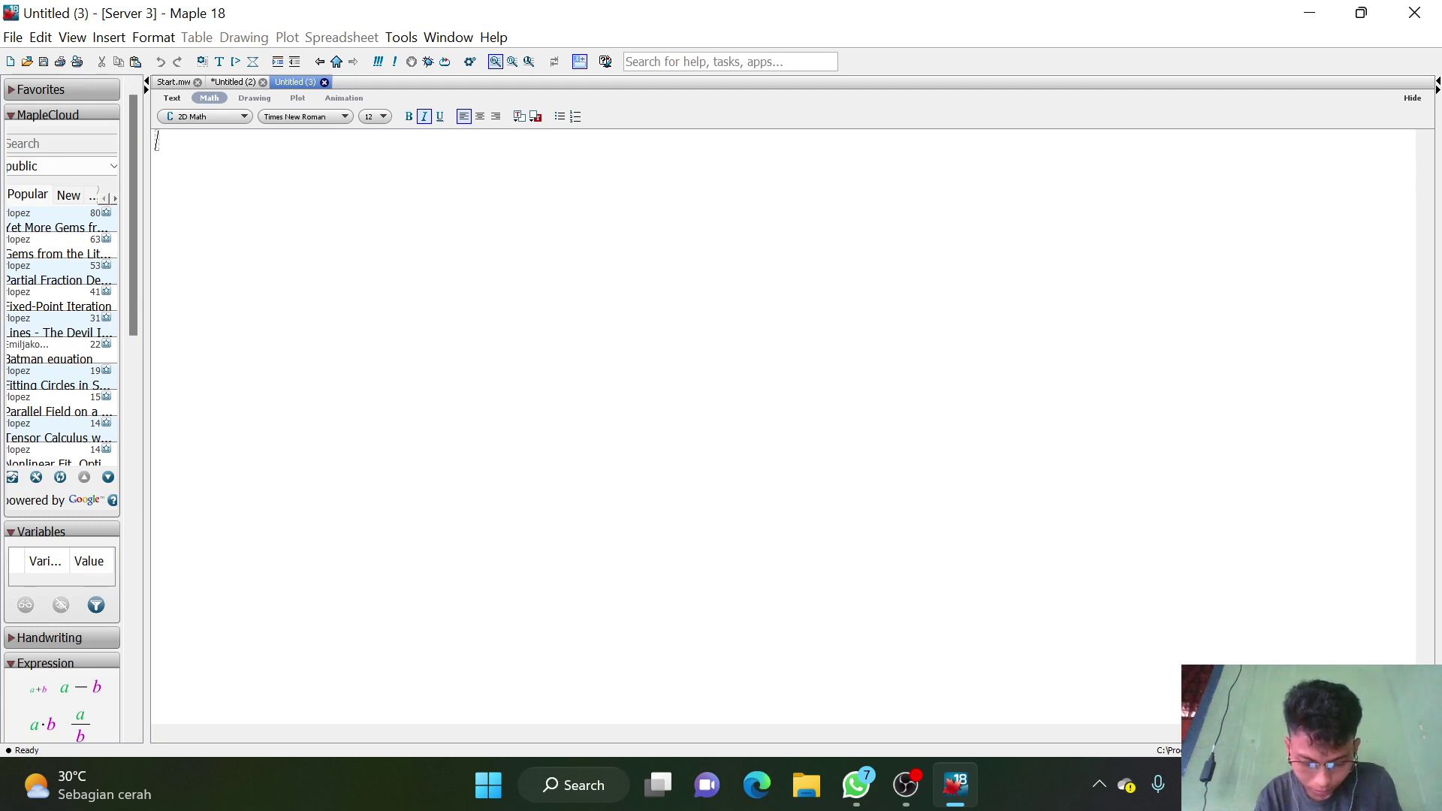
{"action": "type", "text": "f"}
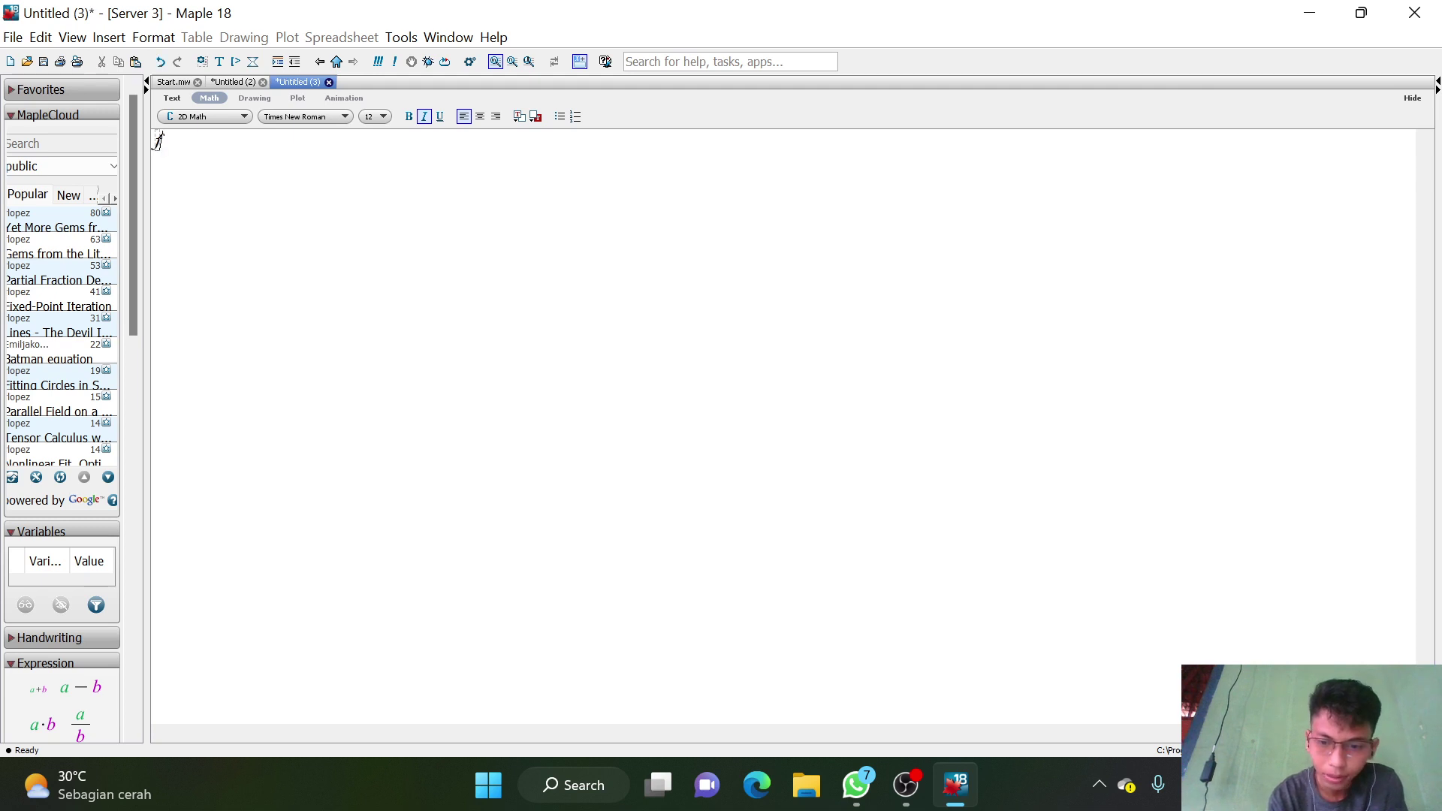
{"action": "type", "text": ":="}
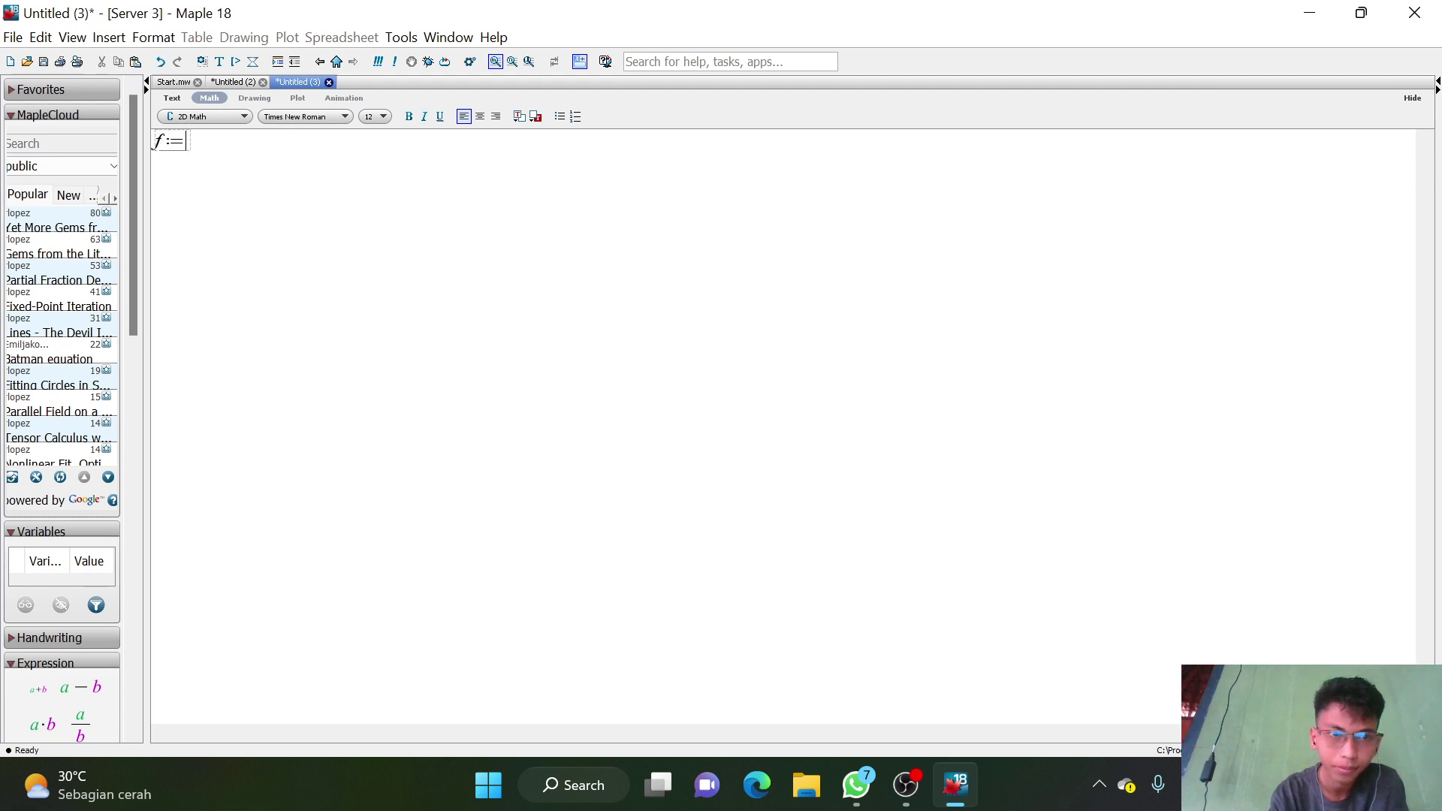
{"action": "type", "text": "("}
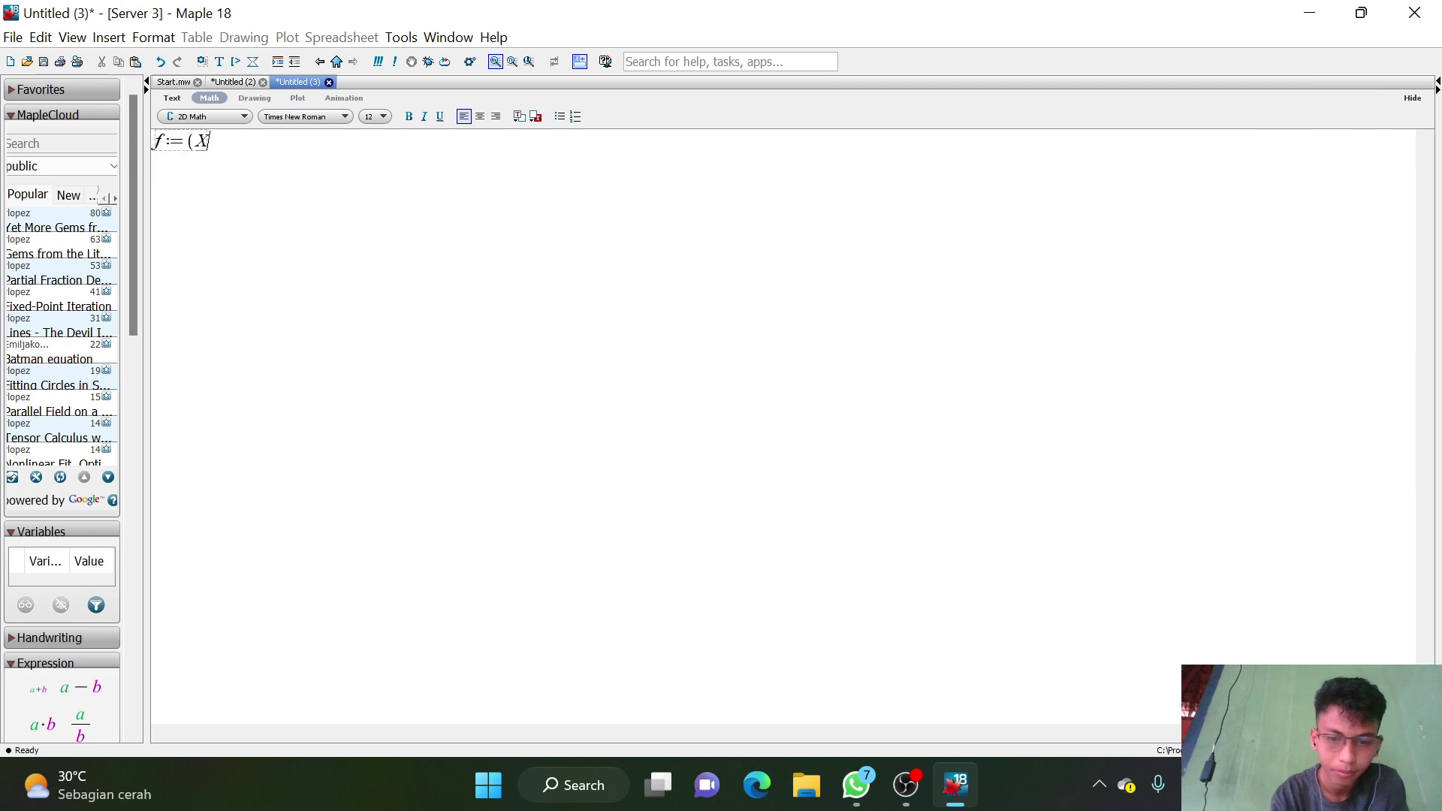
{"action": "type", "text": "x)"}
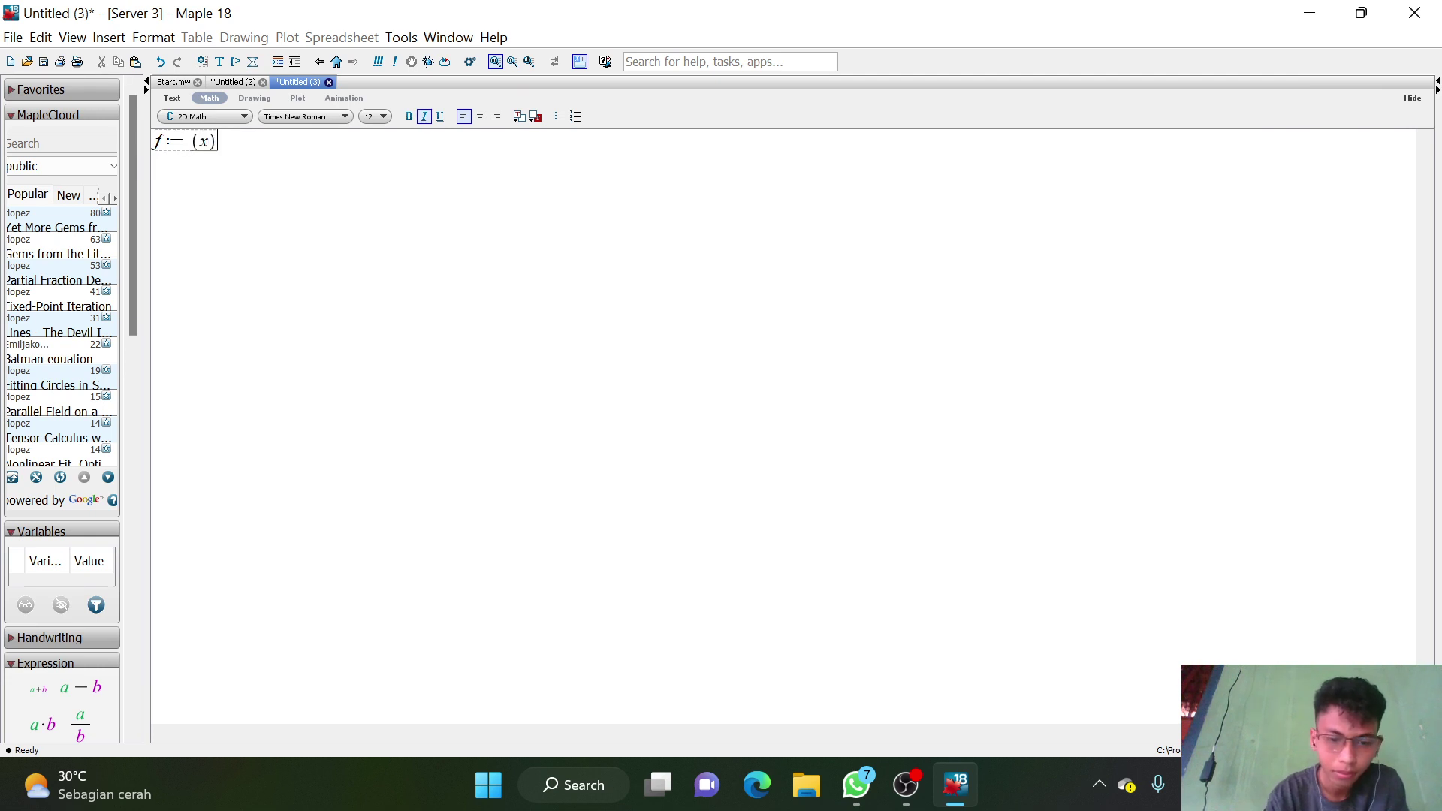
{"action": "type", "text": "-"}
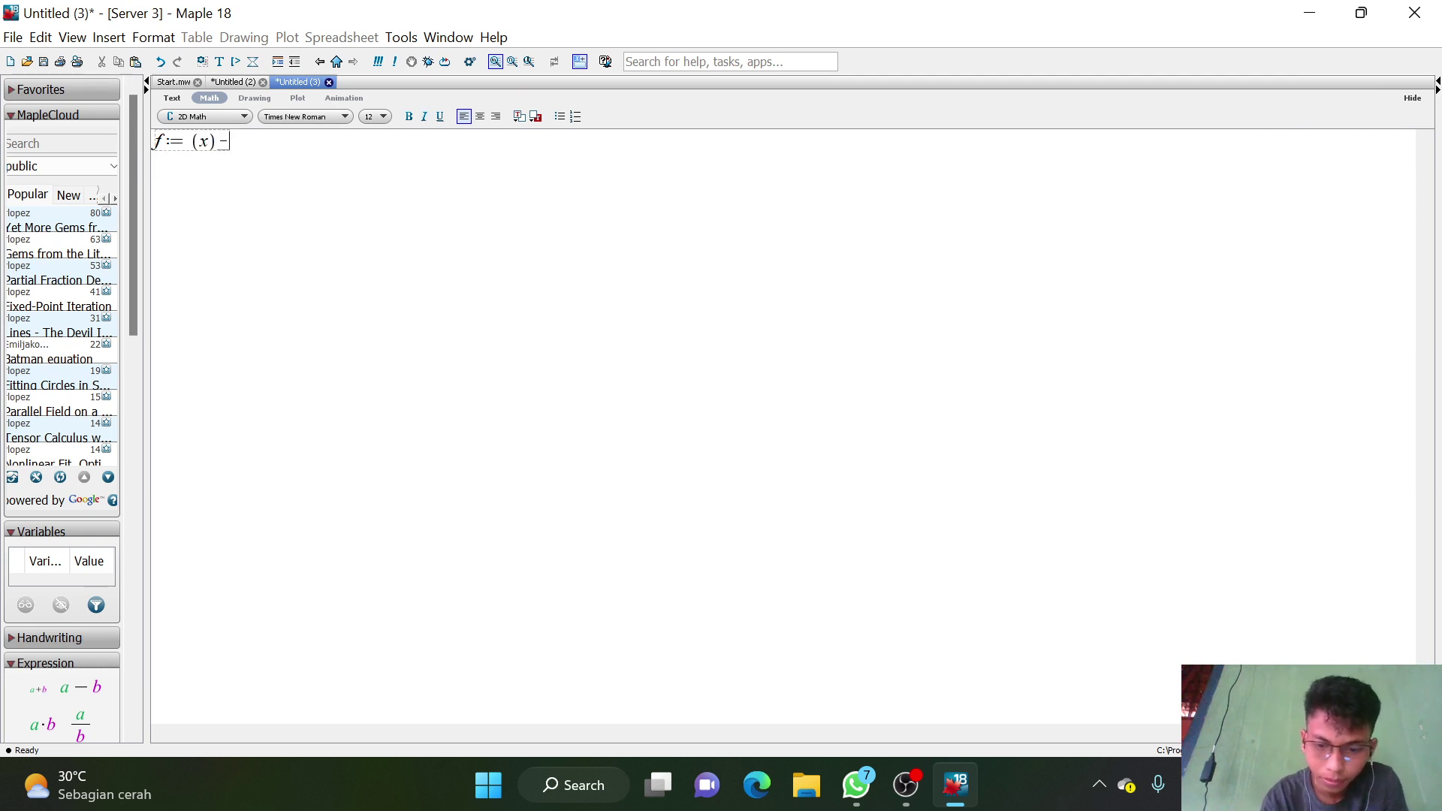
{"action": "type", "text": ">"}
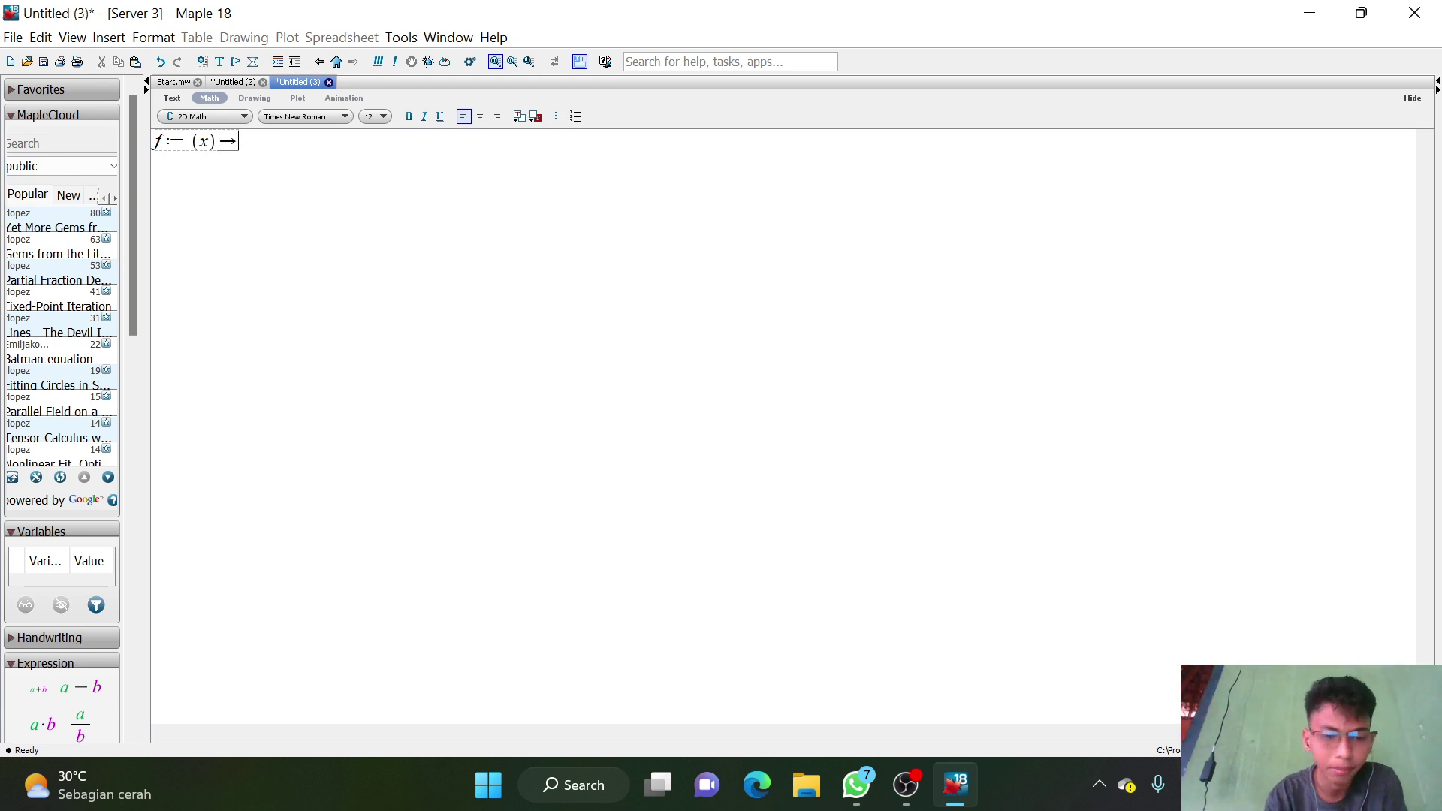
{"action": "type", "text": "5x"}
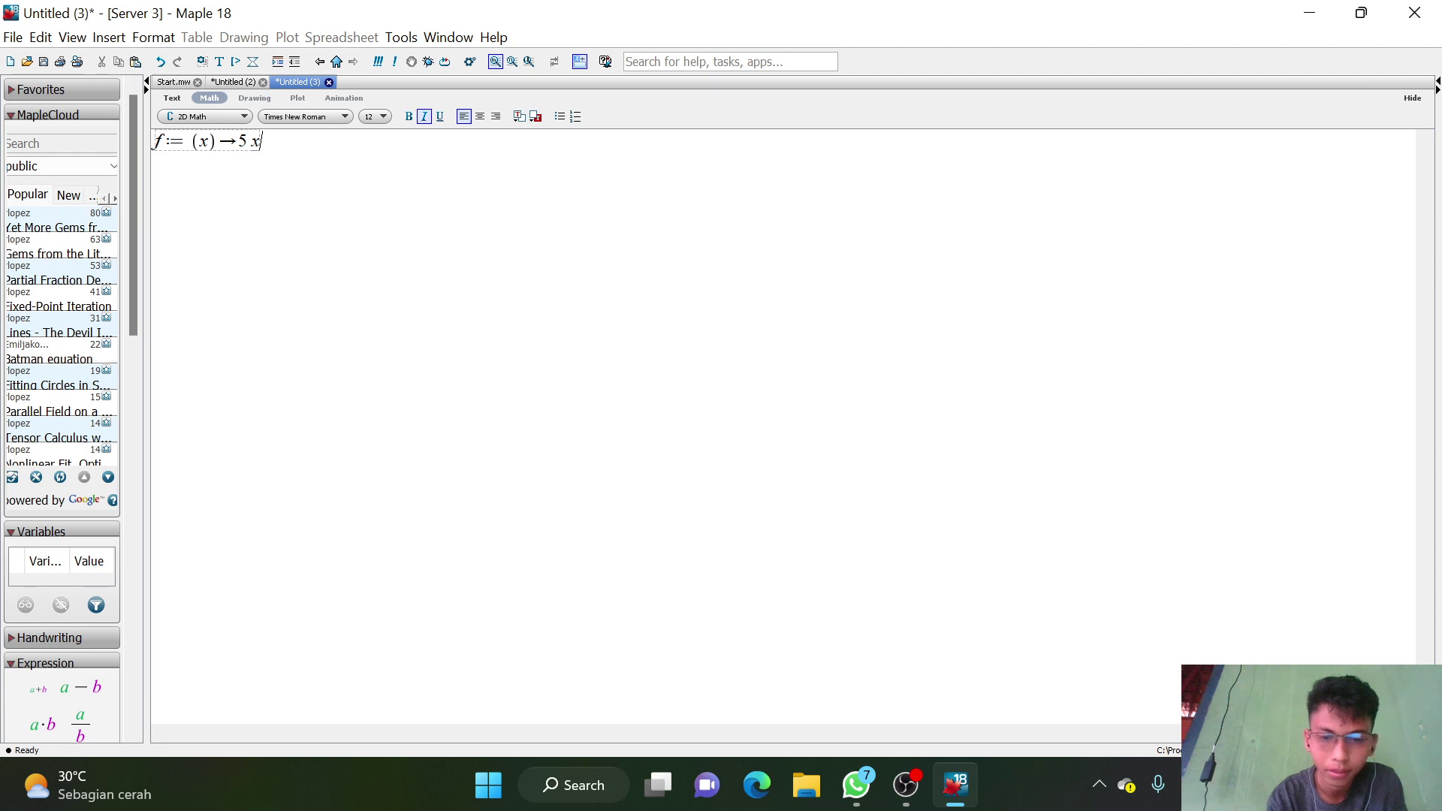
{"action": "key", "text": "BackSpace"}
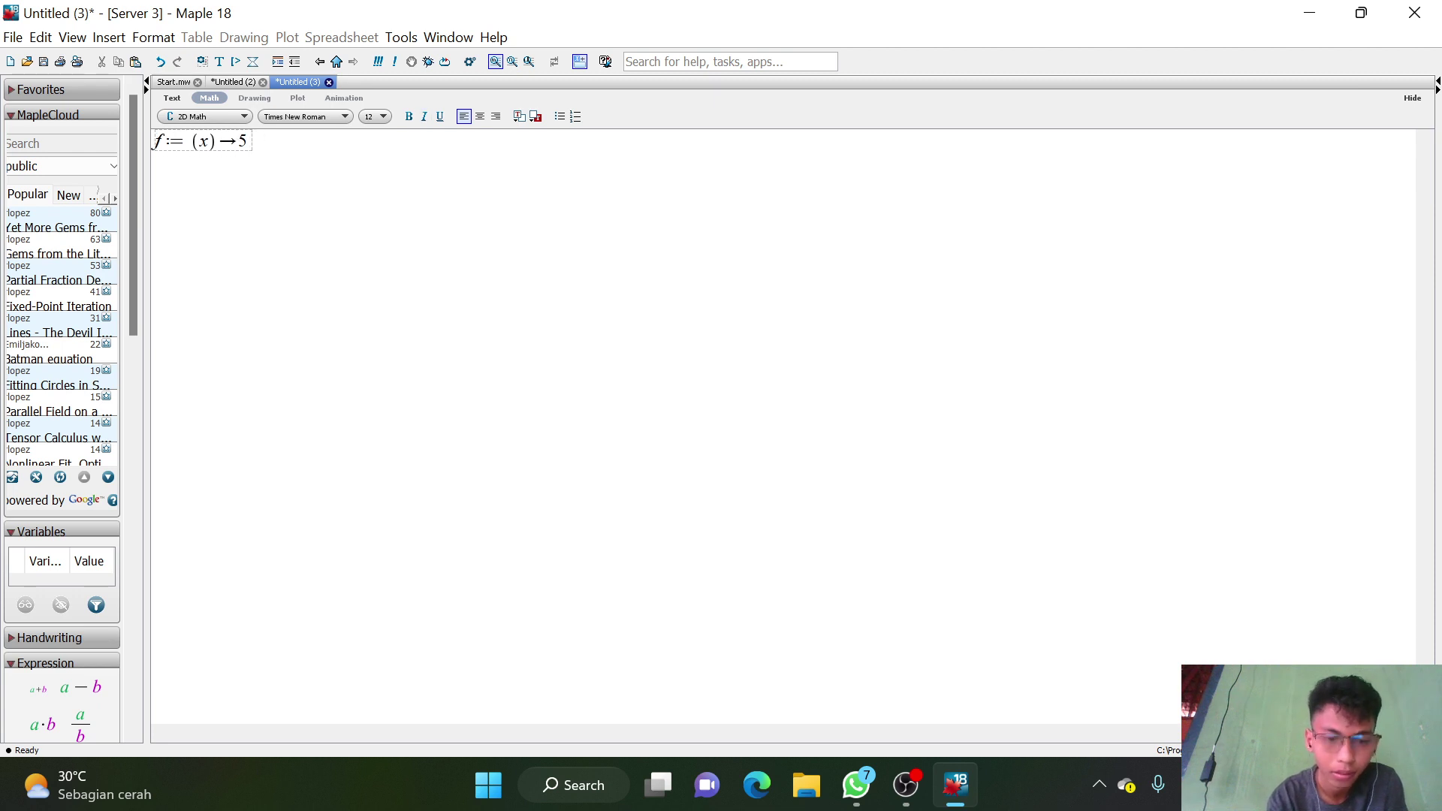
{"action": "key", "text": "BackSpace"}
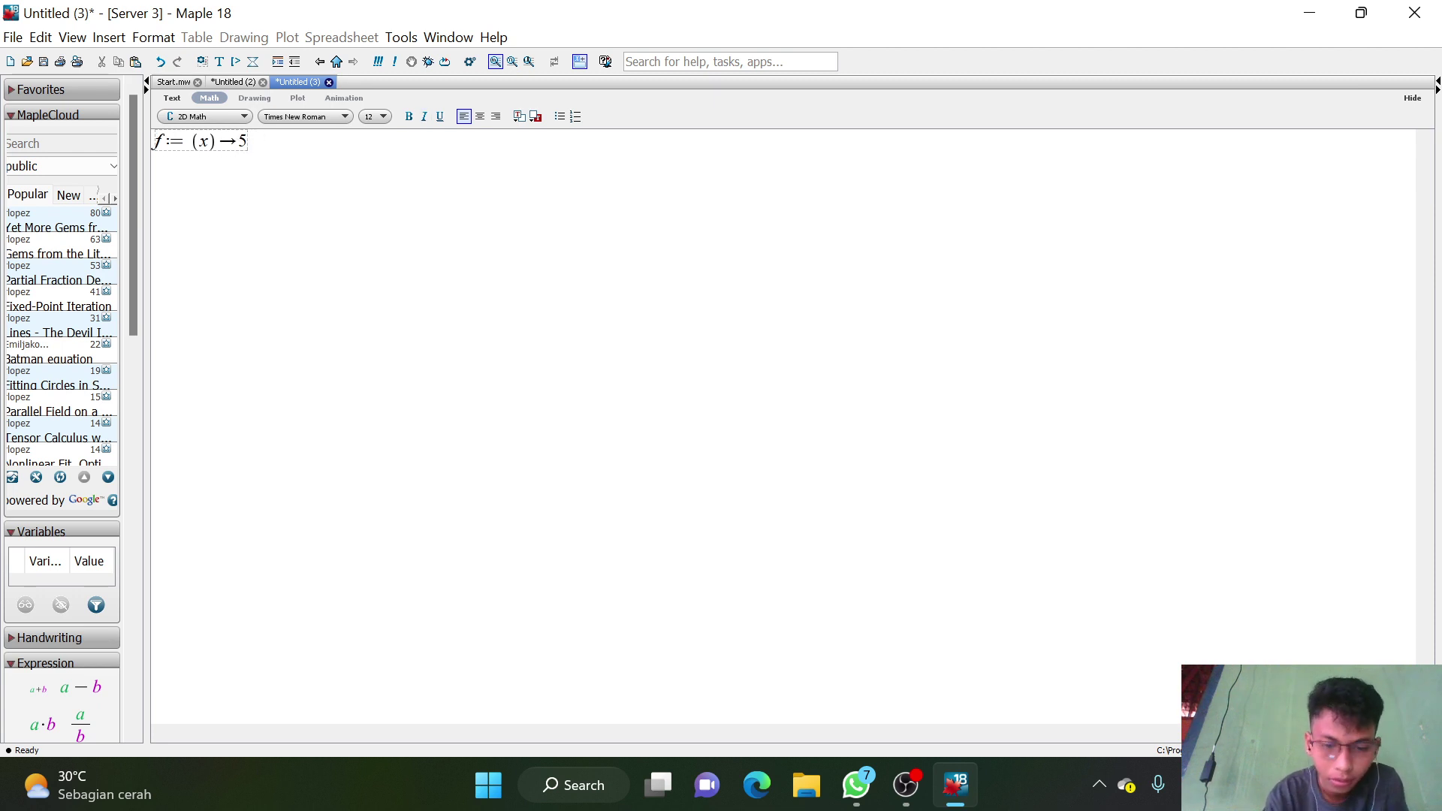
{"action": "type", "text": "*"}
{"action": "type", "text": "x"}
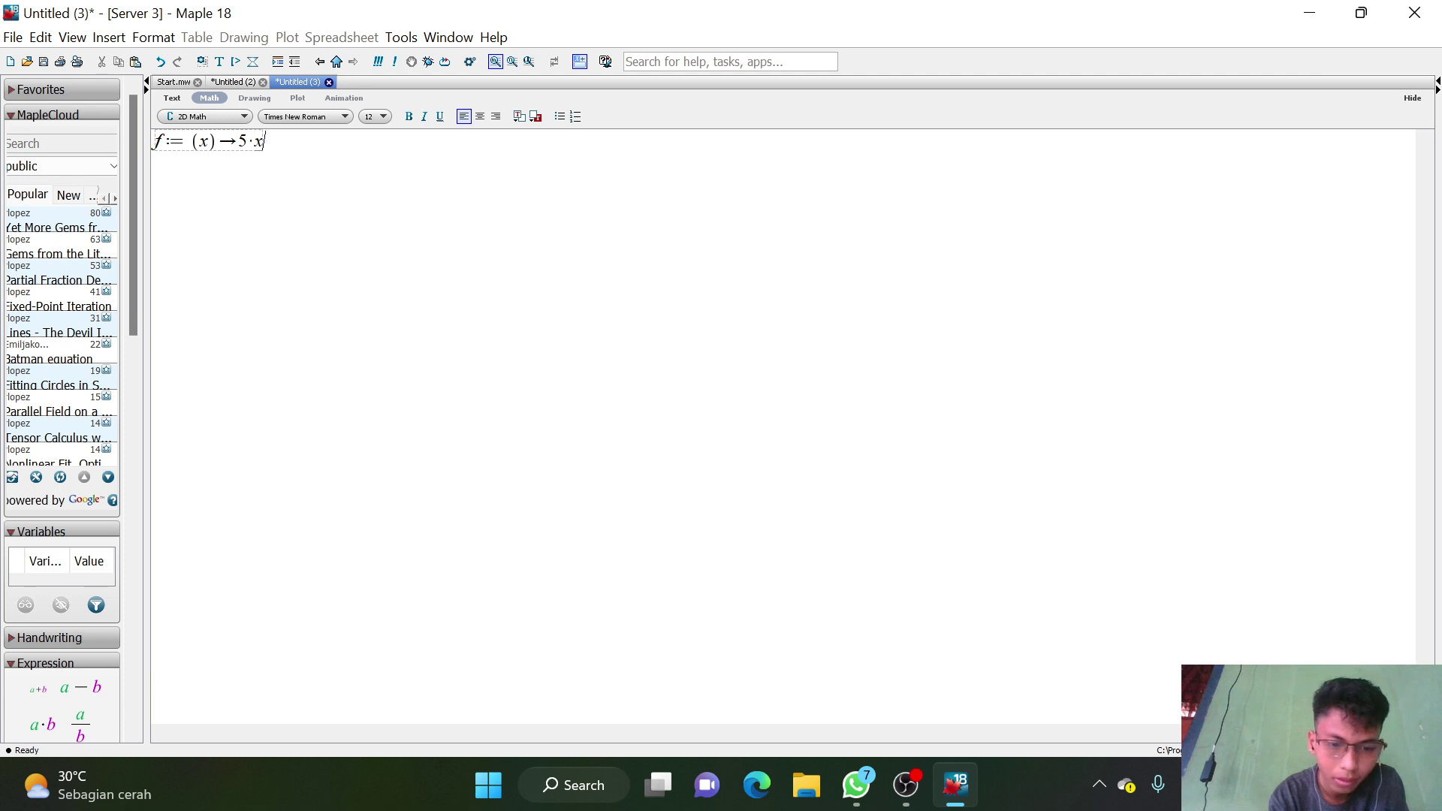
{"action": "type", "text": "+8"}
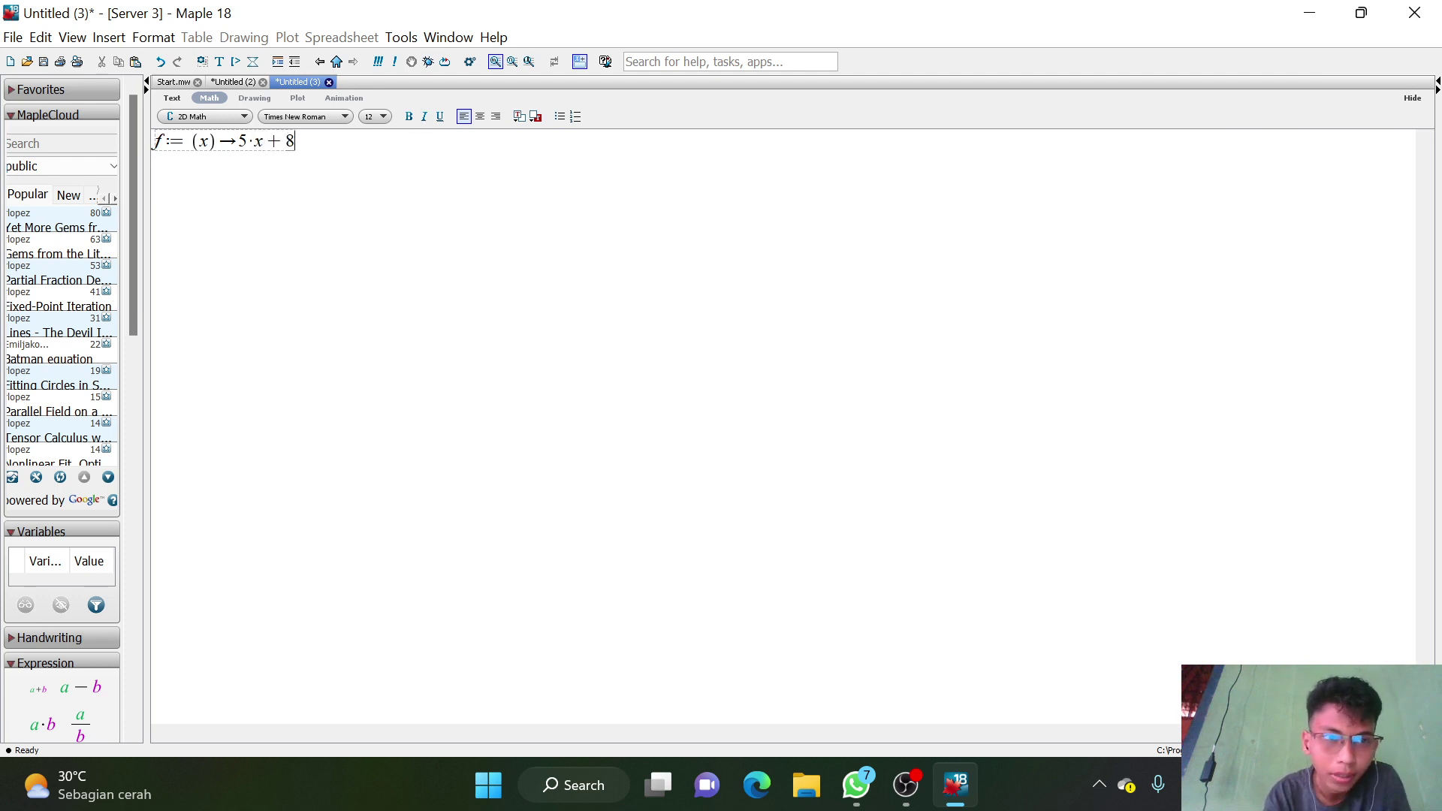
{"action": "key", "text": "Return"}
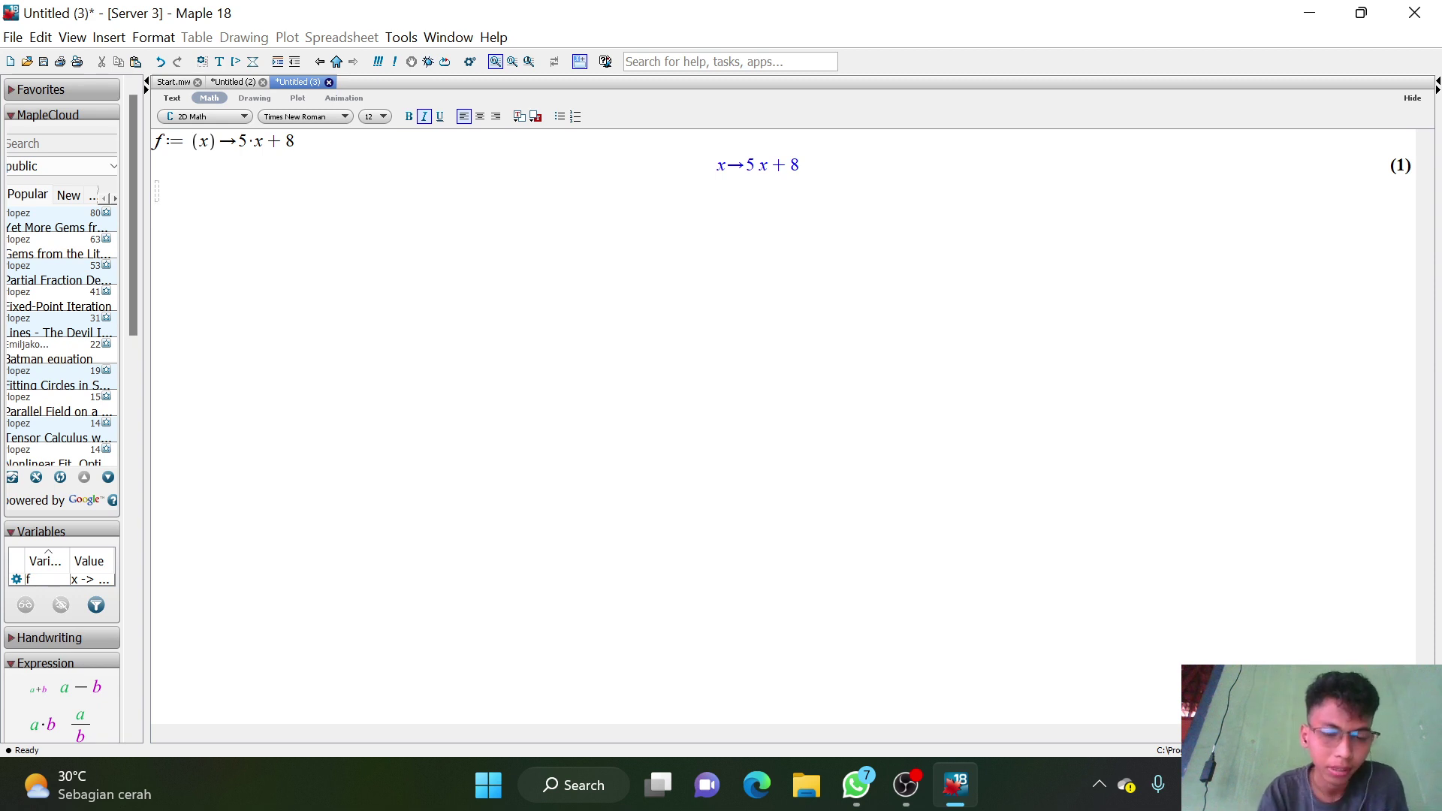
Define the function g := (x) -> x^2 - 1 on the line below f and evaluate it.
{"action": "type", "text": "g"}
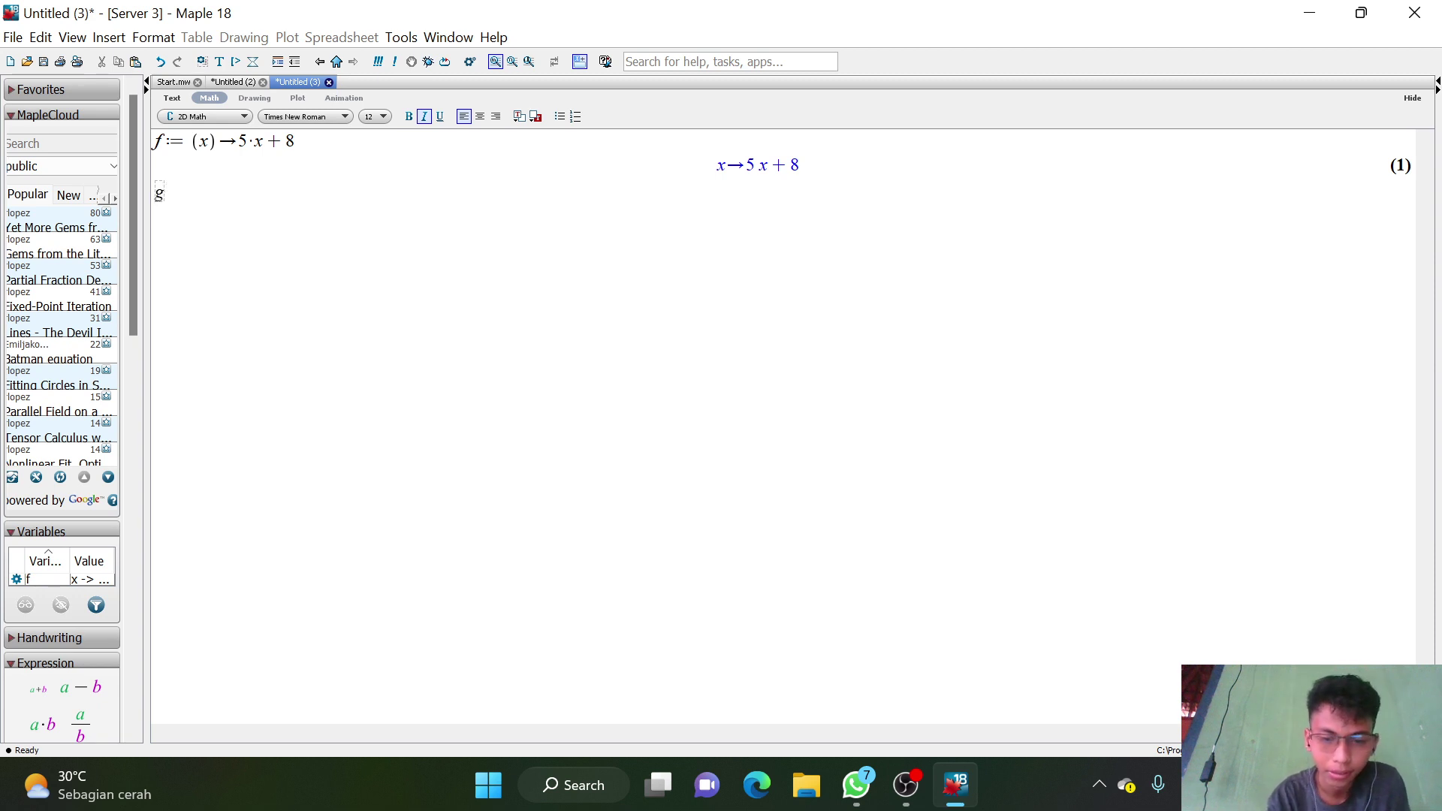
{"action": "type", "text": ":="}
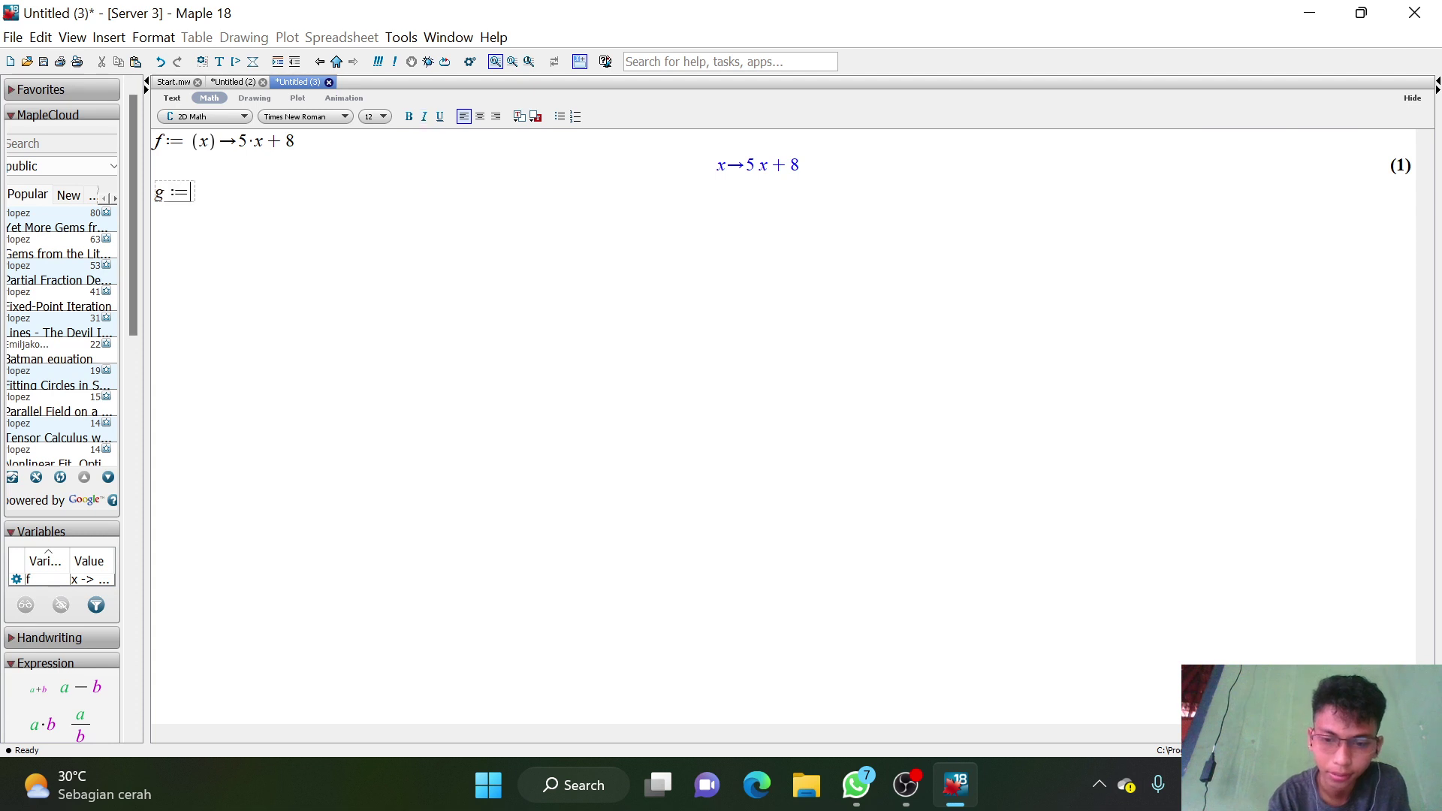
{"action": "type", "text": "(x"}
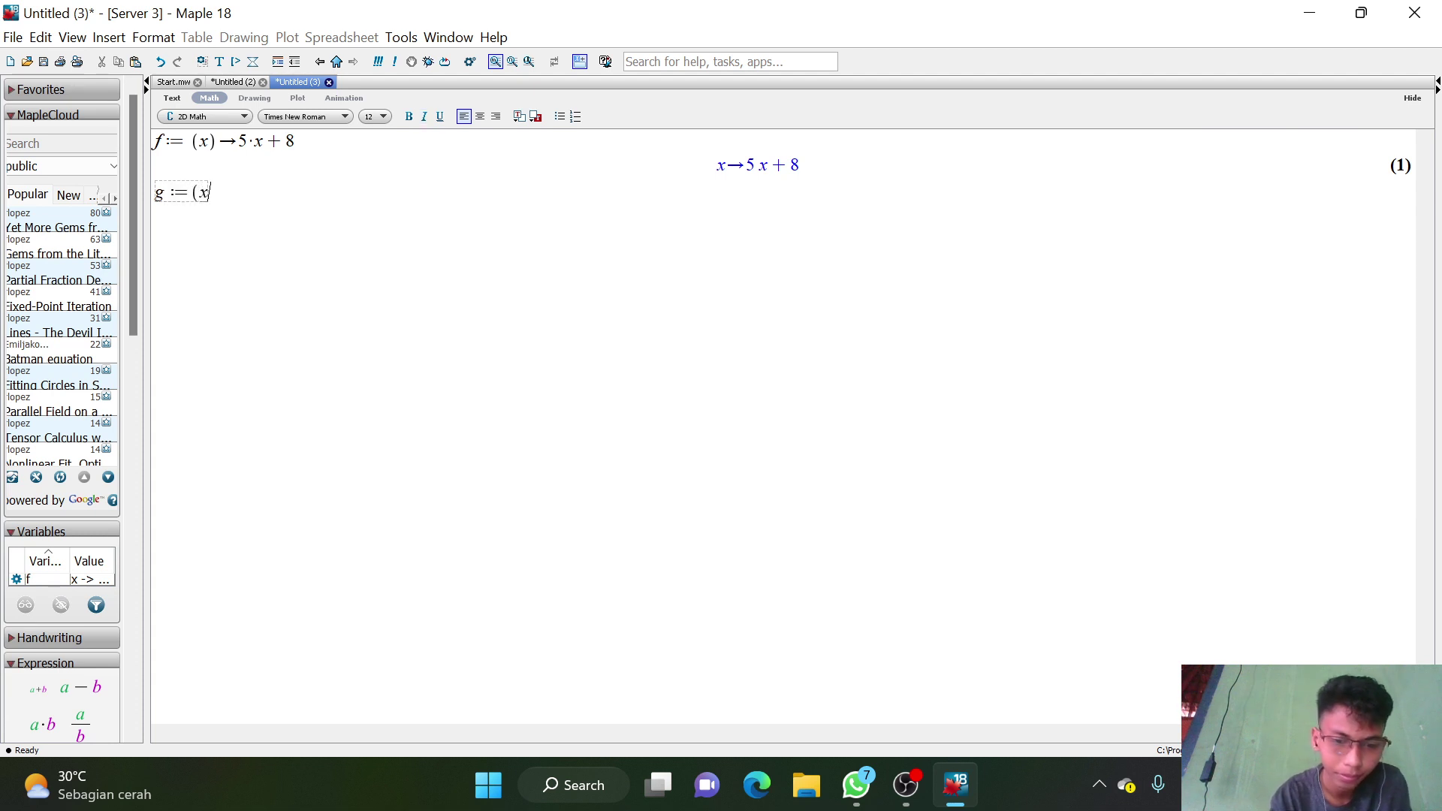
{"action": "type", "text": ")->"}
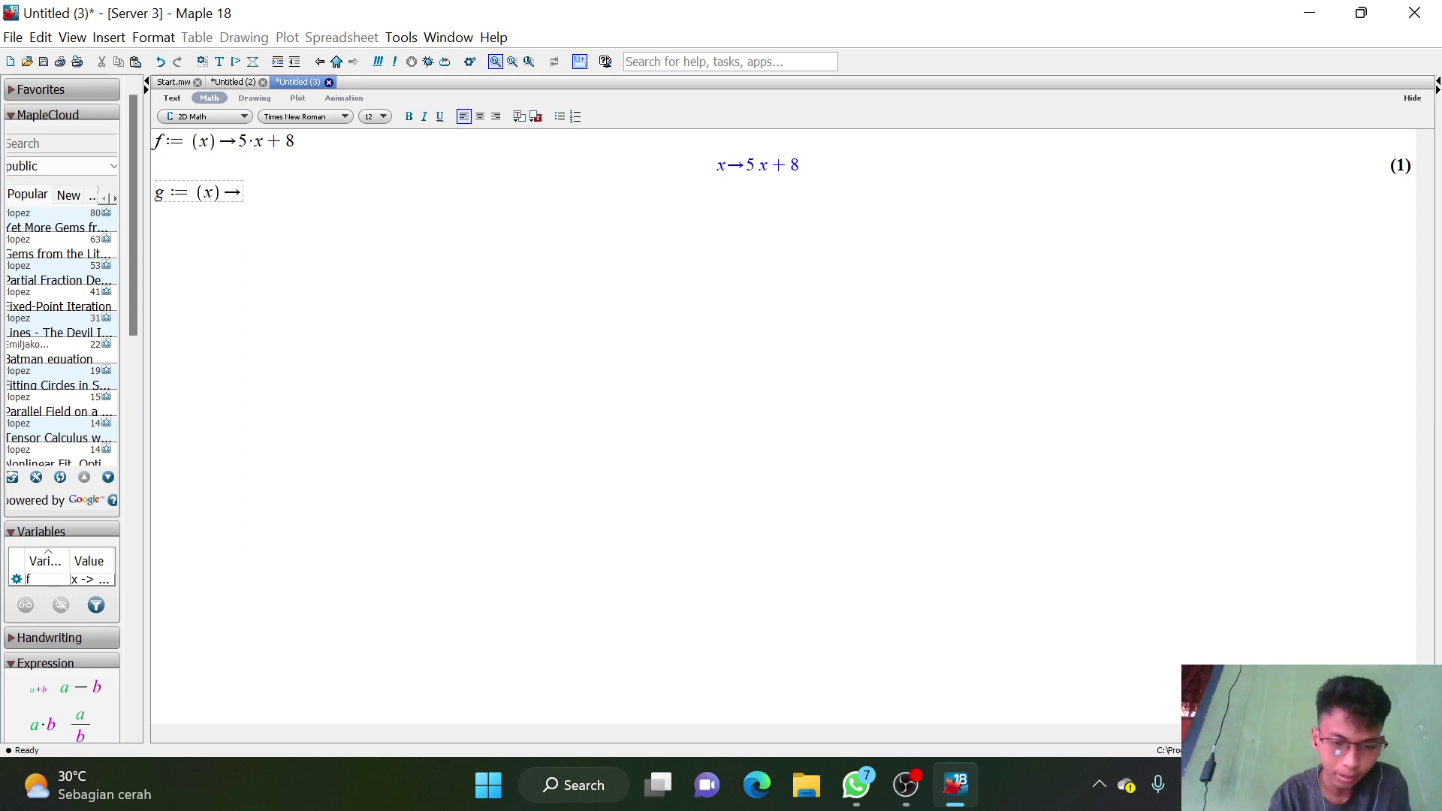
{"action": "type", "text": "x·"}
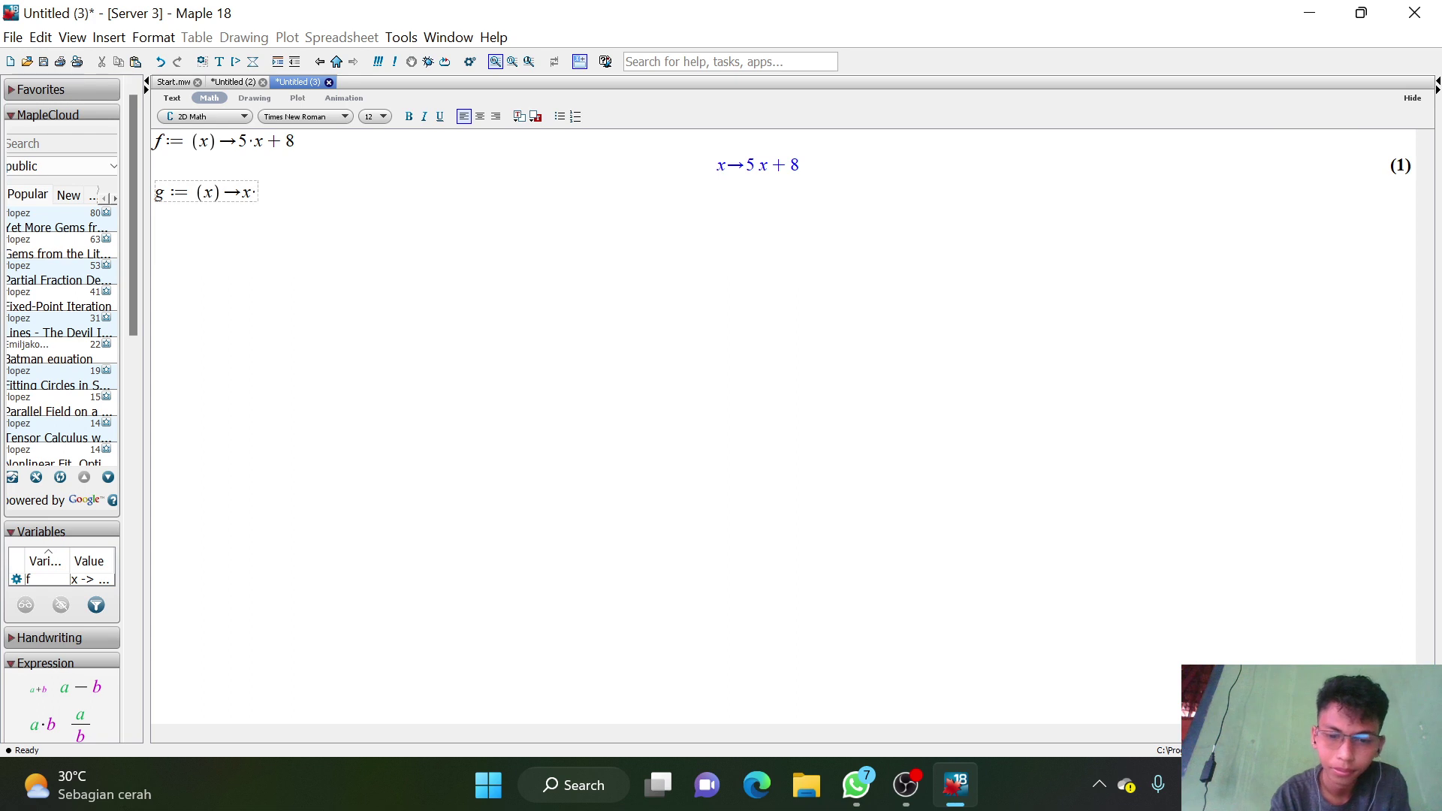
{"action": "key", "text": "BackSpace"}
{"action": "type", "text": "^2"}
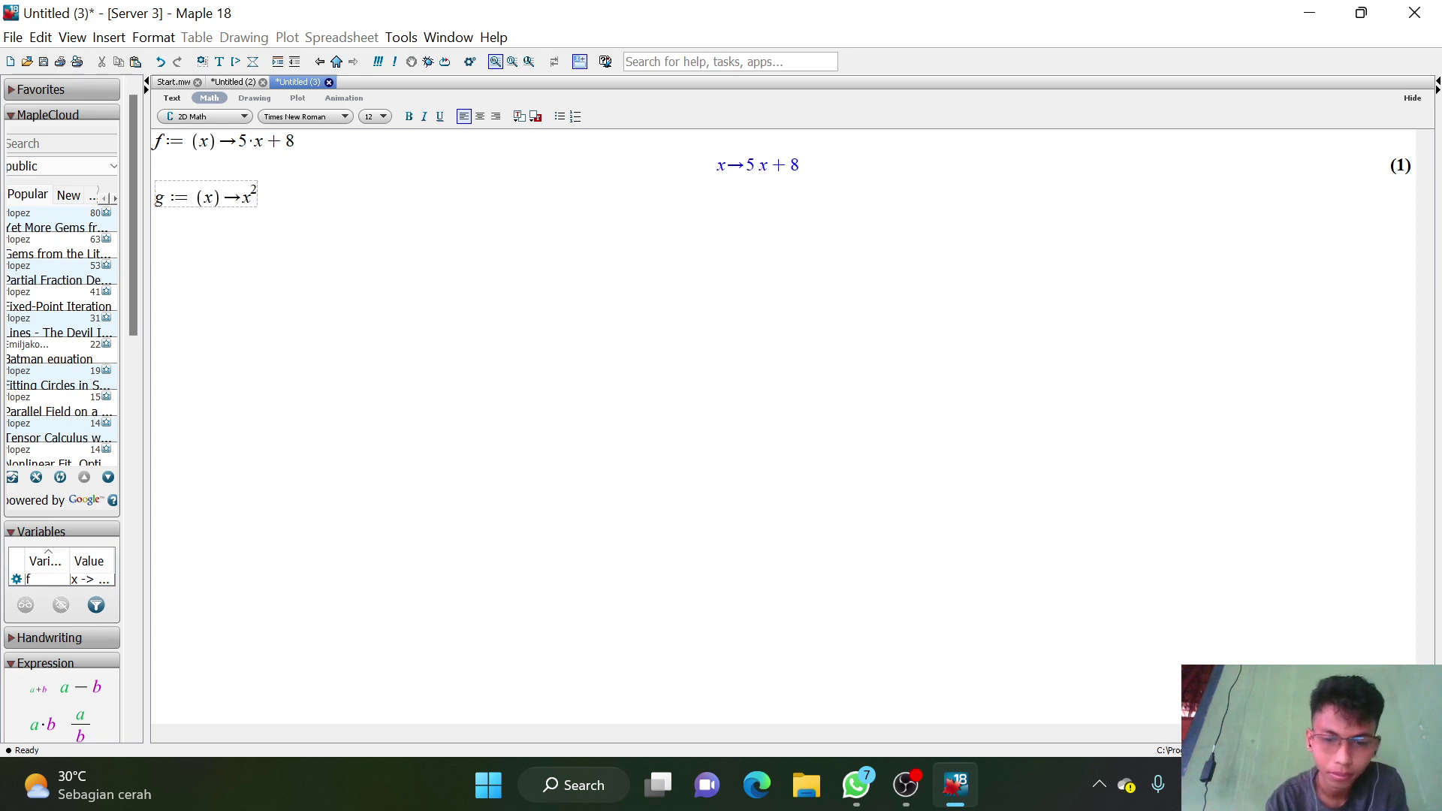
{"action": "type", "text": "-1"}
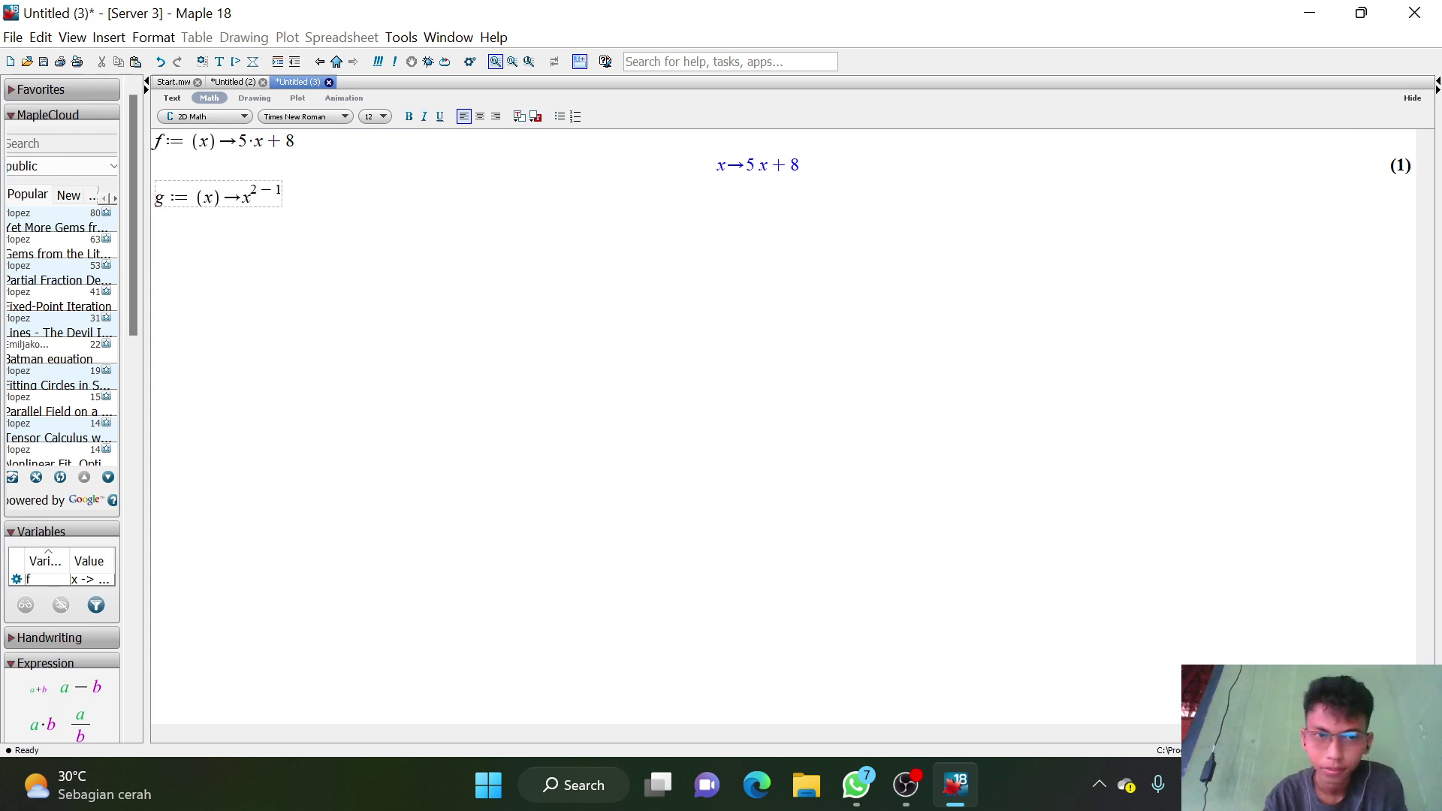
{"action": "key", "text": "BackSpace"}
{"action": "key", "text": "BackSpace"}
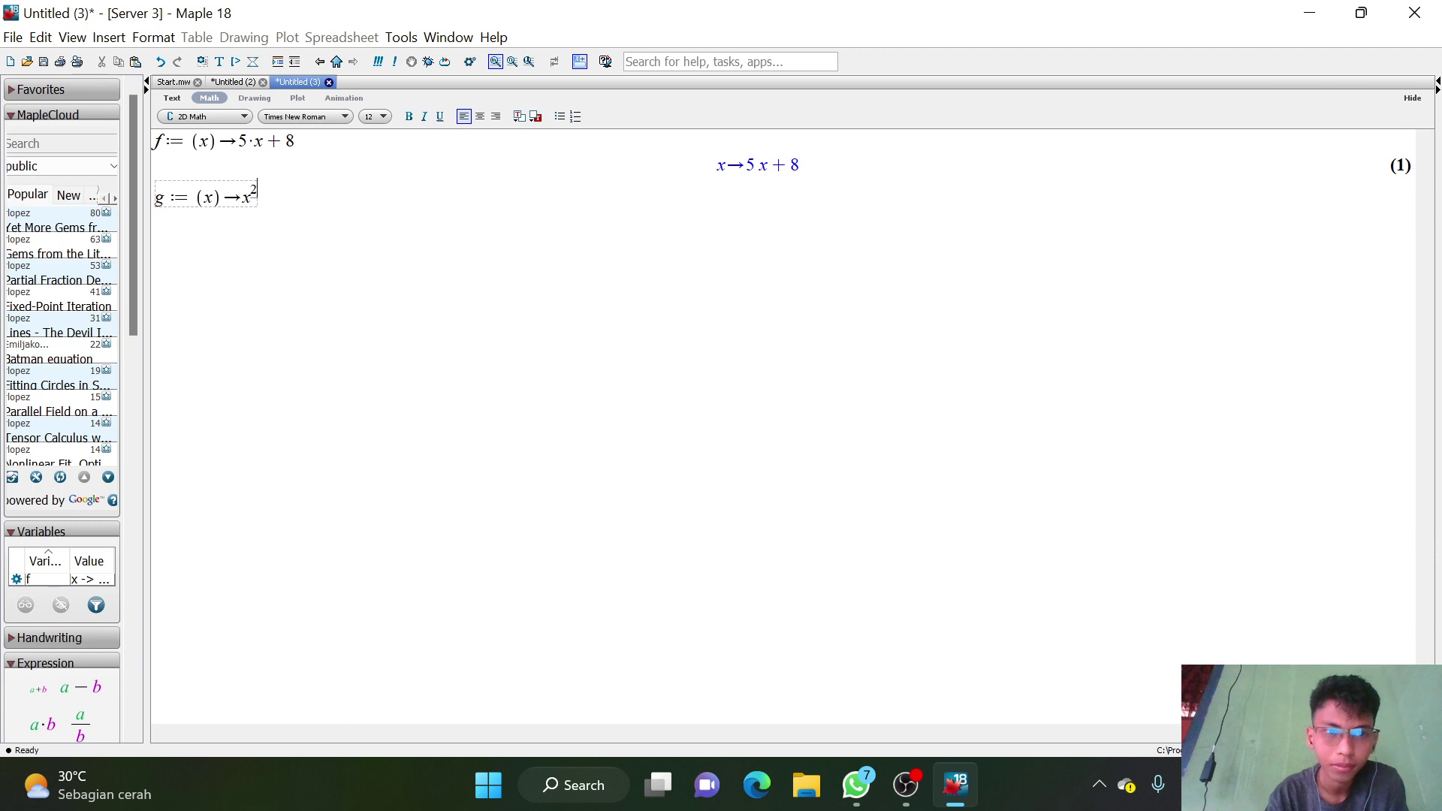
{"action": "key", "text": "Right"}
{"action": "type", "text": "-1"}
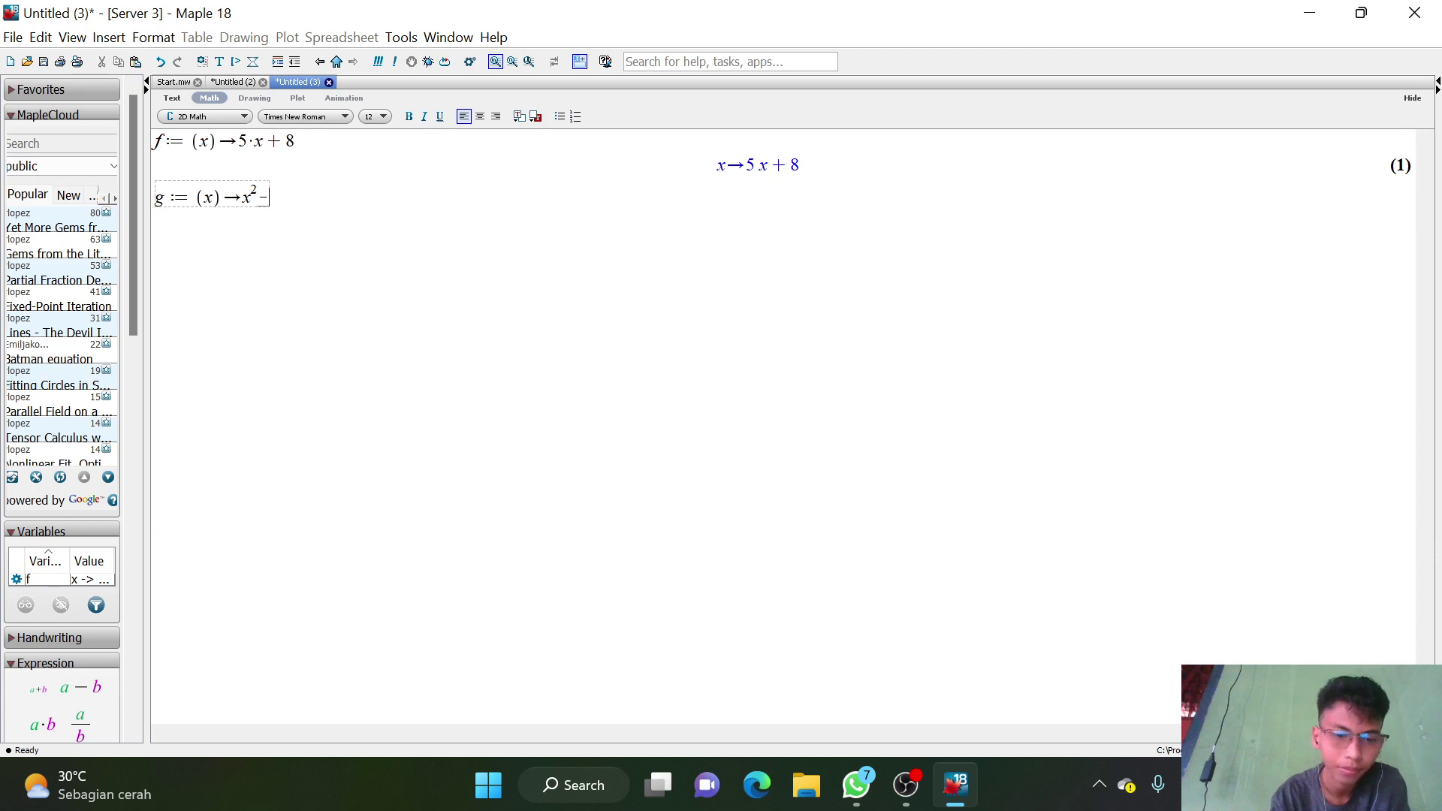
{"action": "key", "text": "Return"}
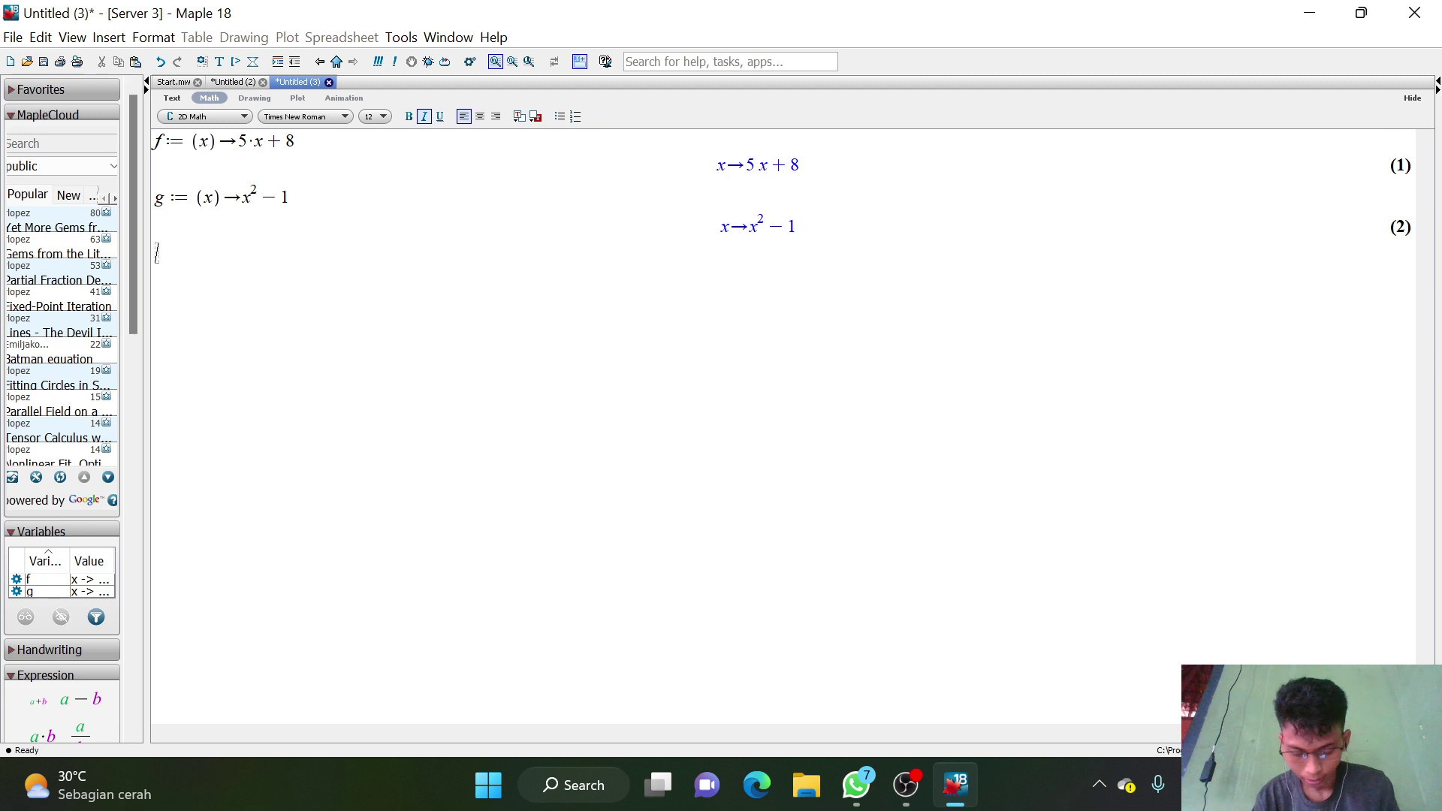
Review the worked example on algebraic operations of functions in the Untitled (2) notes and return to Untitled (3).
{"action": "left_click", "coordinate": [170, 98]}
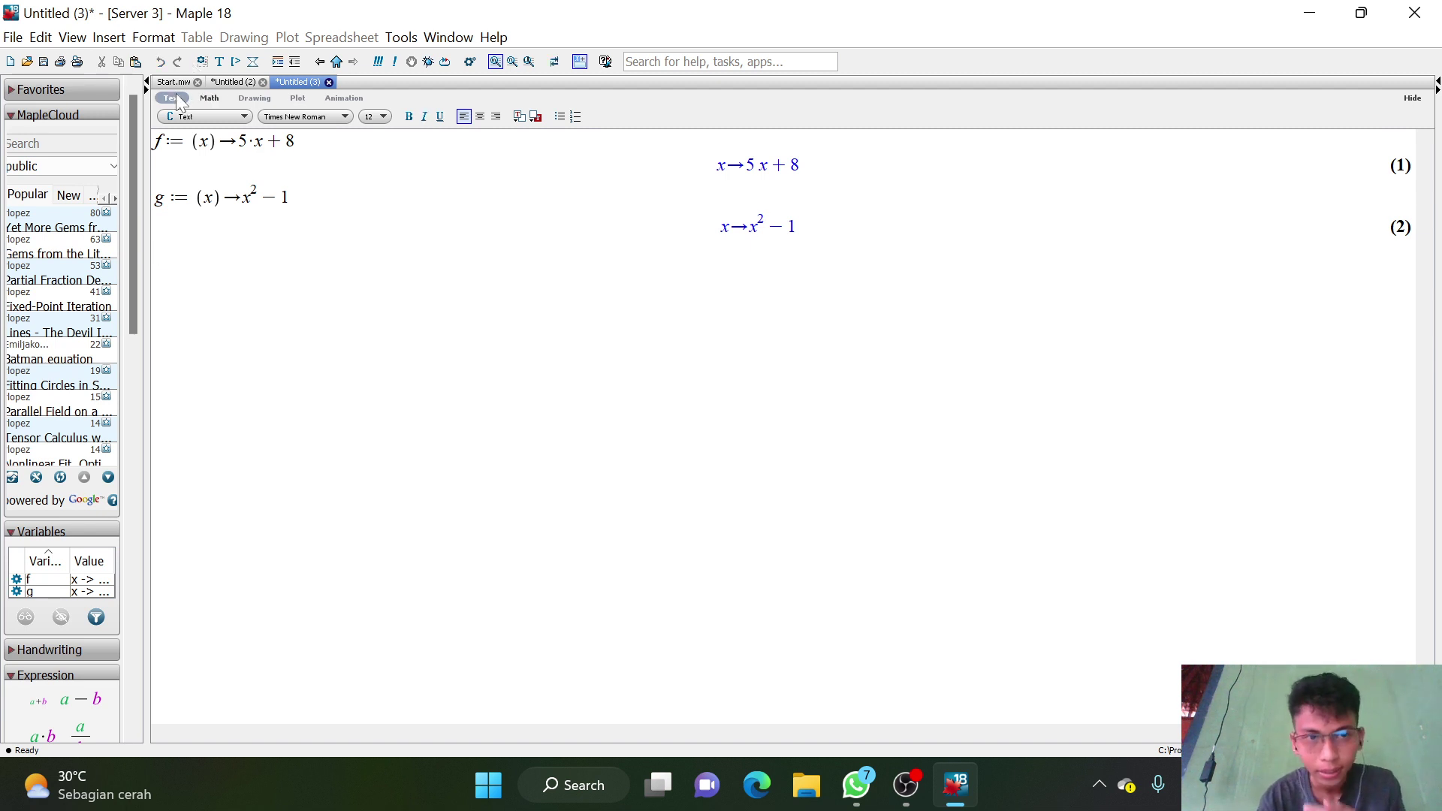
{"action": "left_click", "coordinate": [224, 80]}
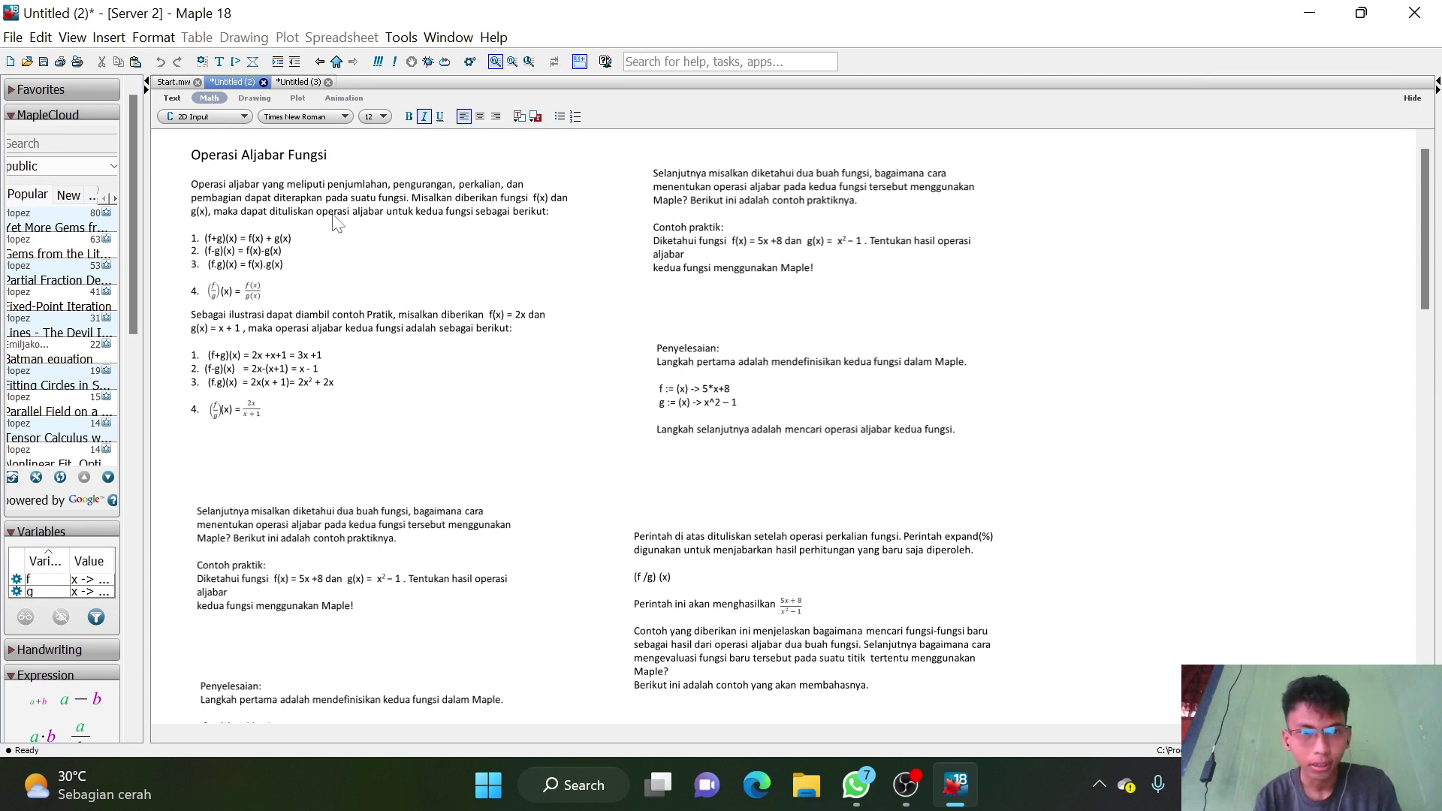
{"action": "left_click", "coordinate": [297, 82]}
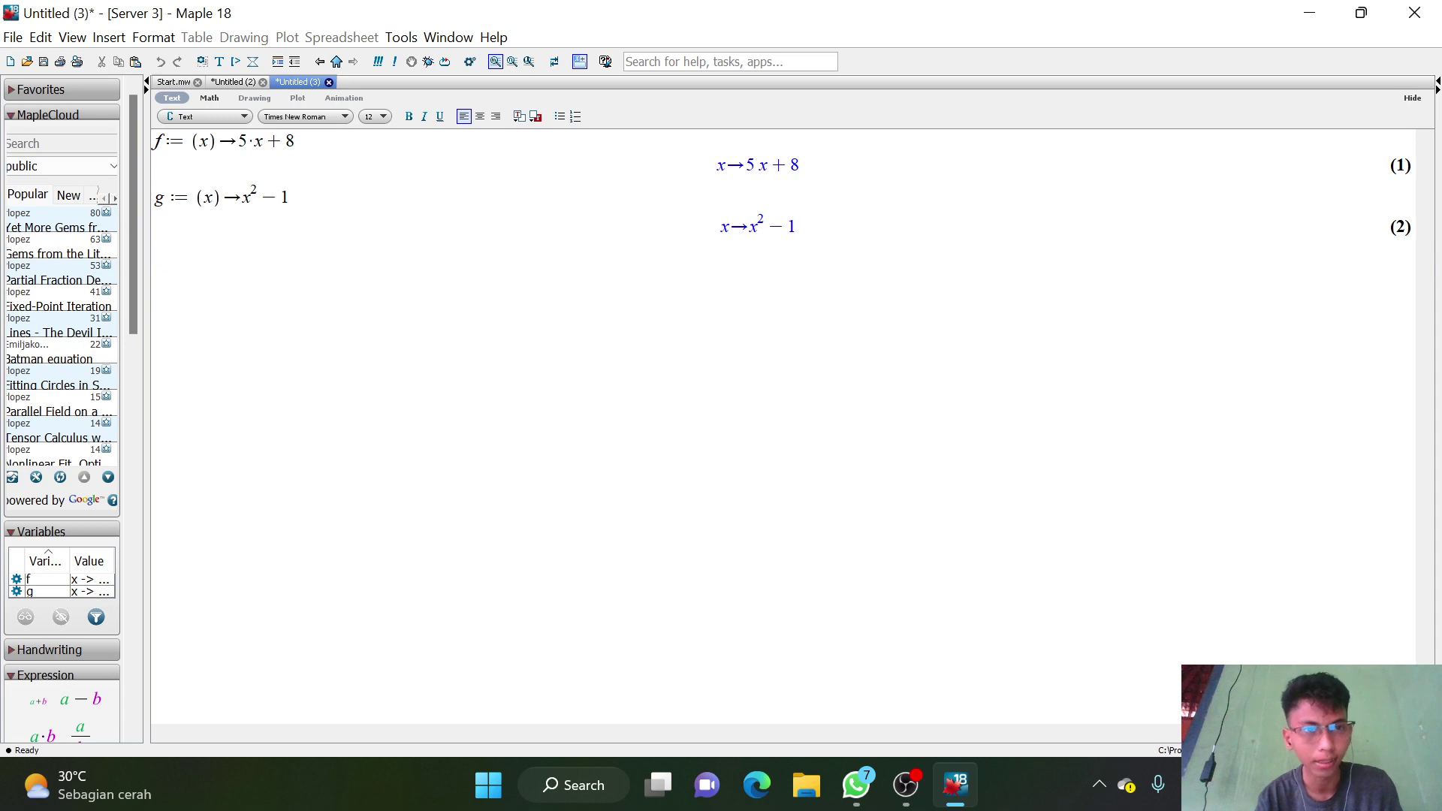
{"action": "left_click", "coordinate": [236, 81]}
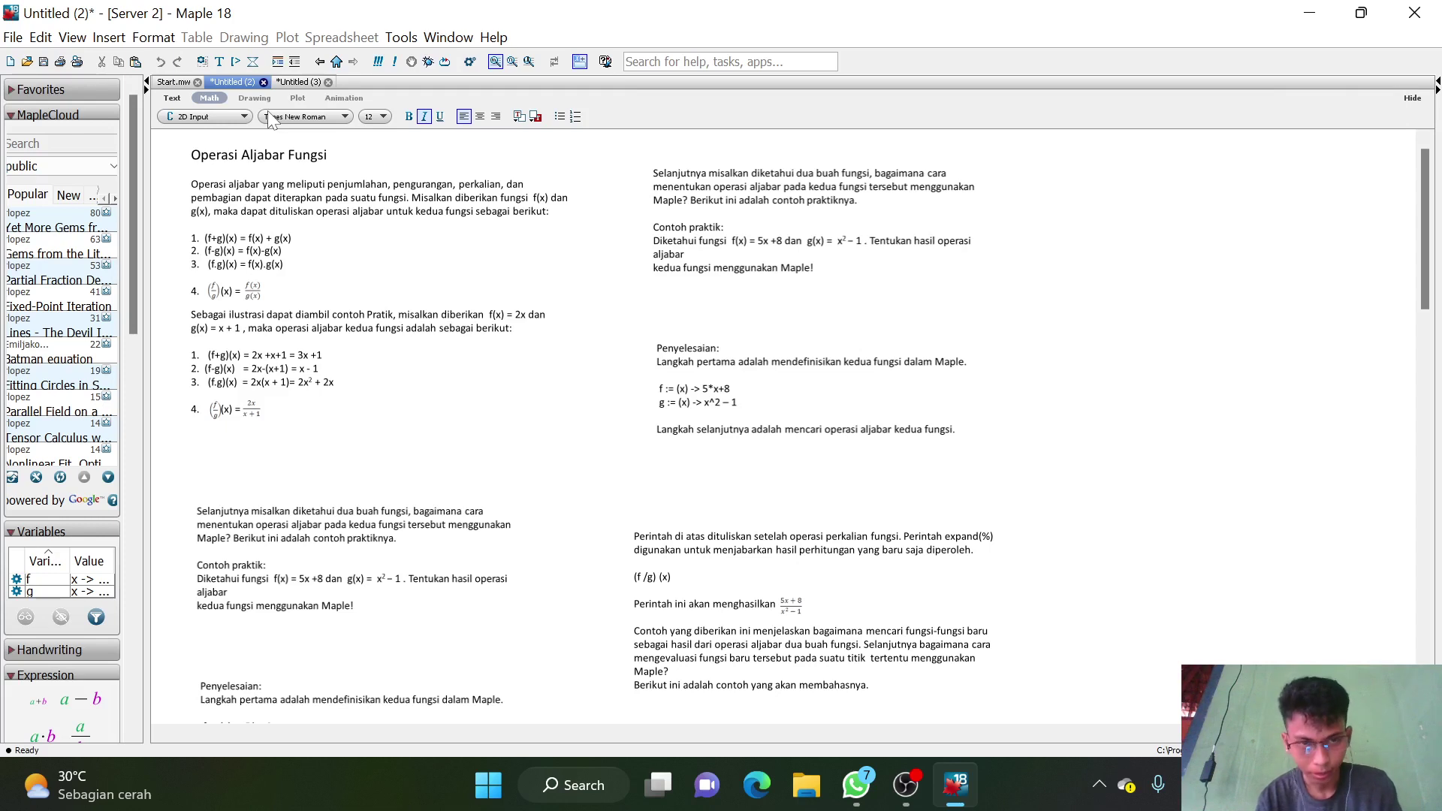
{"action": "left_click", "coordinate": [299, 82]}
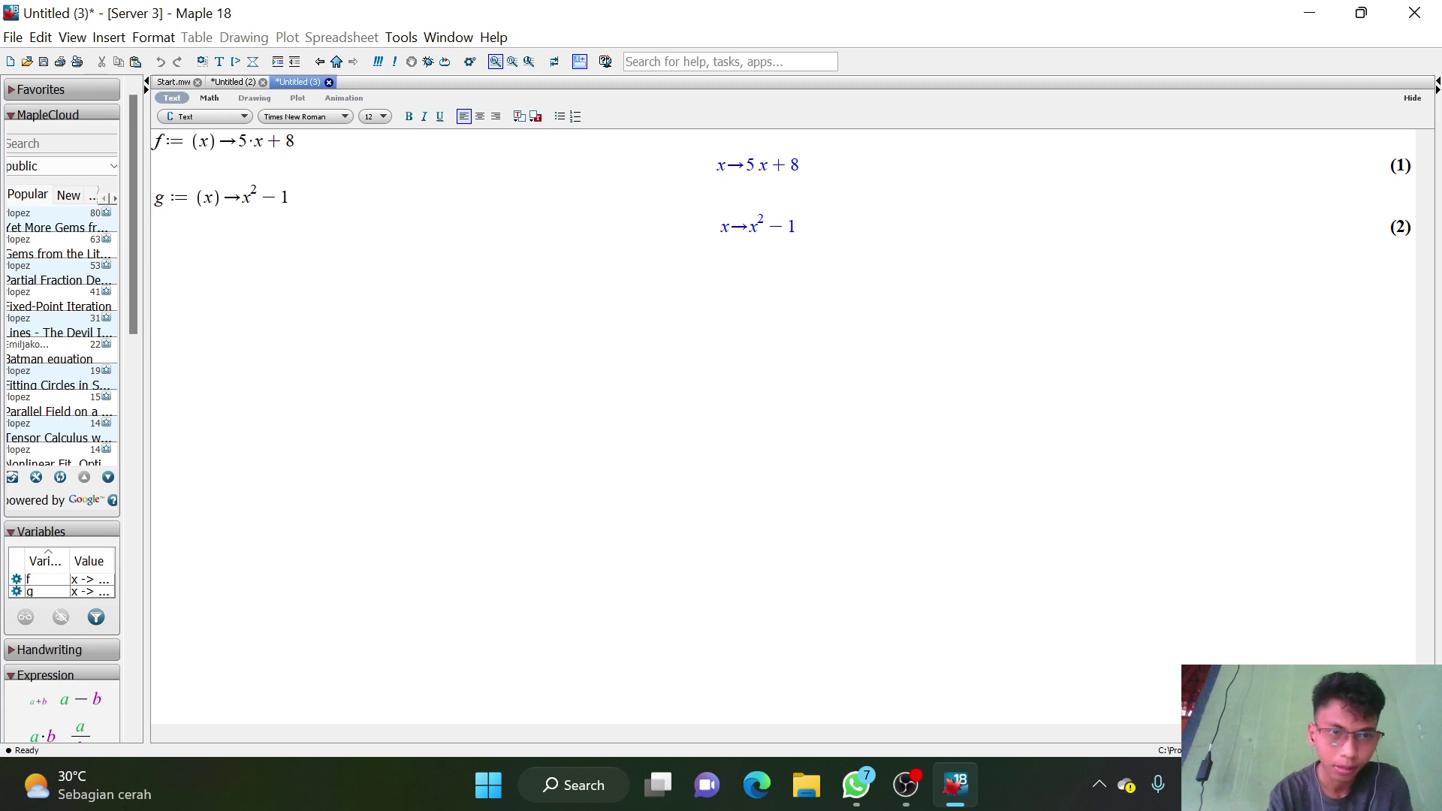
{"action": "type", "text": "(f"}
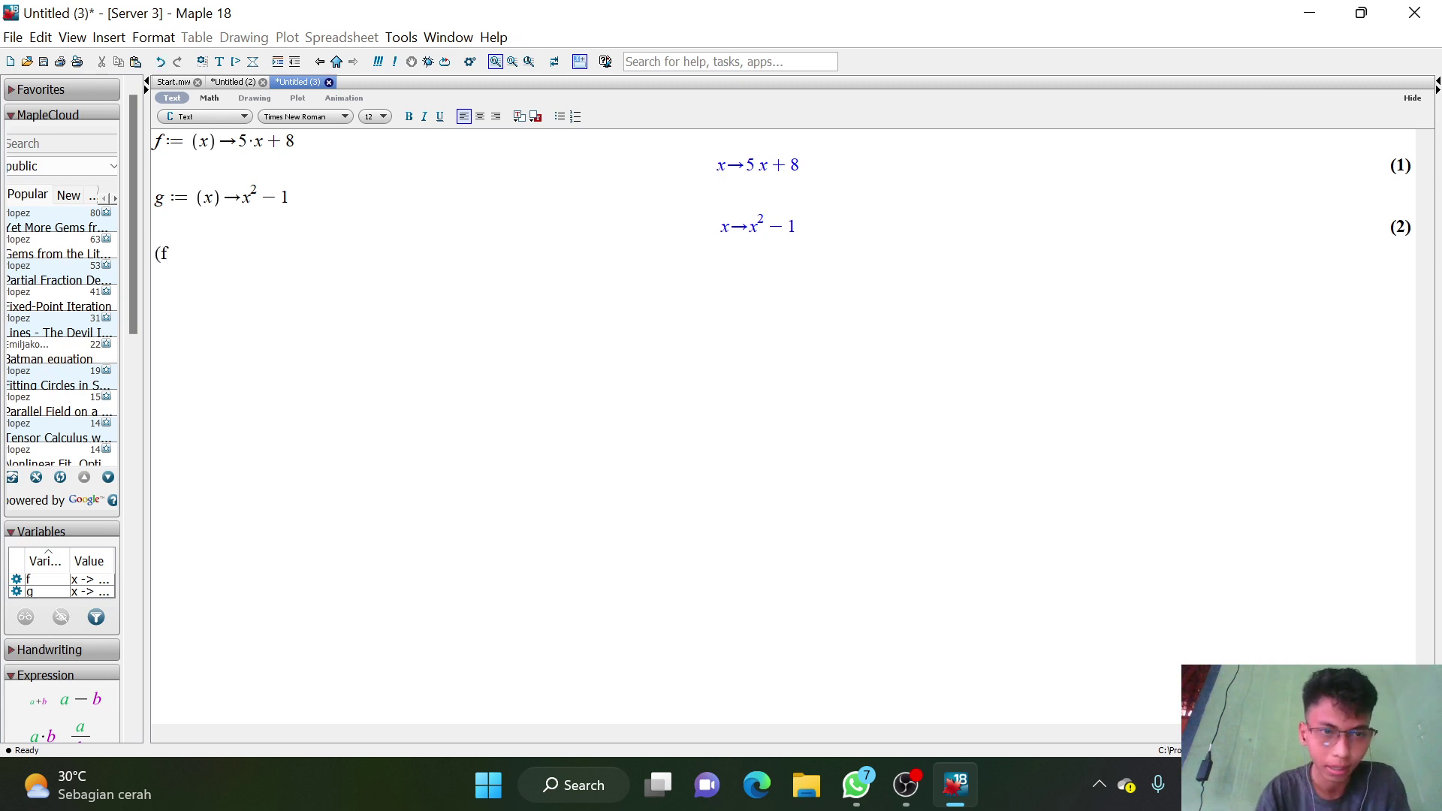
{"action": "key", "text": "BackSpace"}
{"action": "key", "text": "BackSpace"}
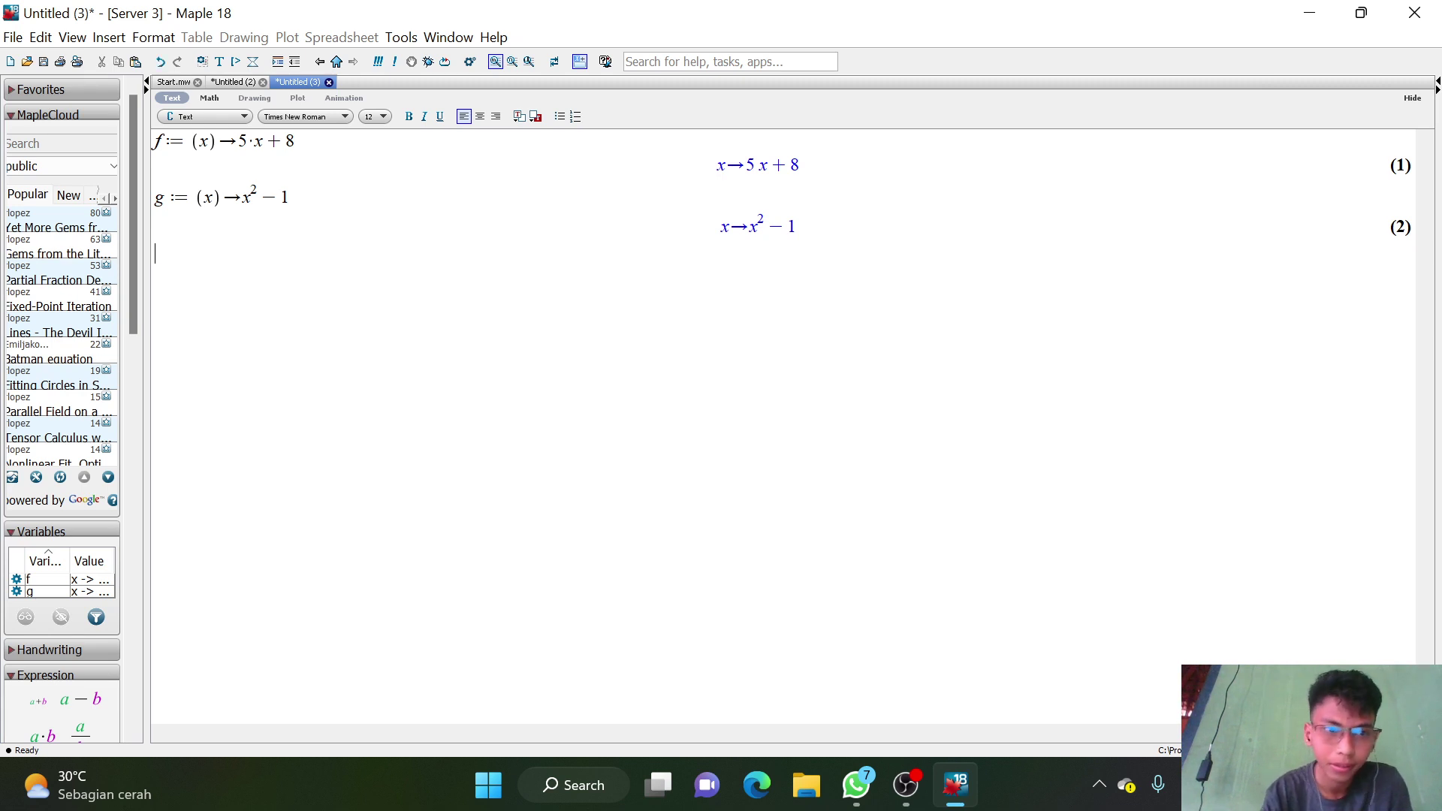
Enter the sum (f+g)(x) as math input on the line below g and evaluate it.
{"action": "left_click", "coordinate": [210, 99]}
{"action": "type", "text": "("}
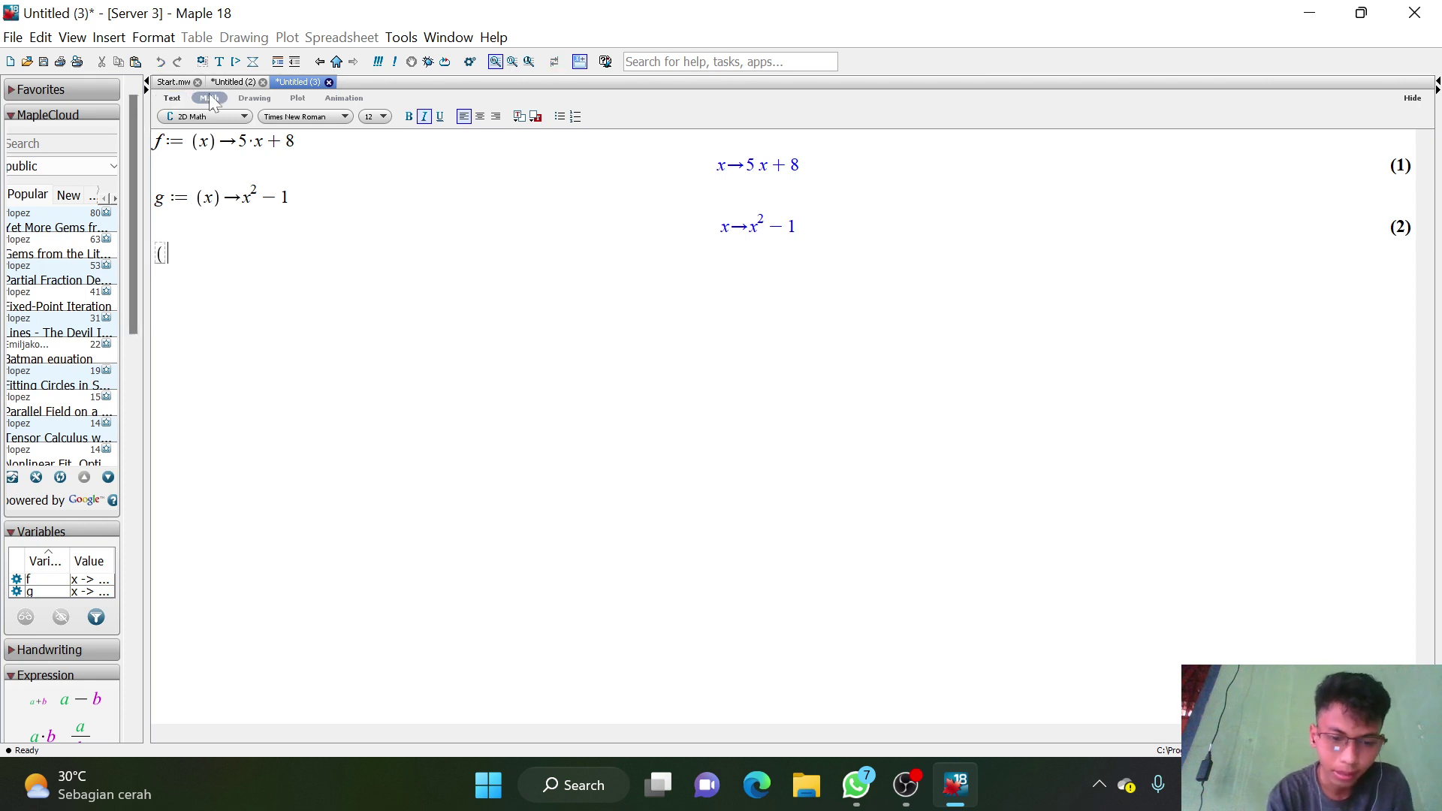
{"action": "type", "text": "f"}
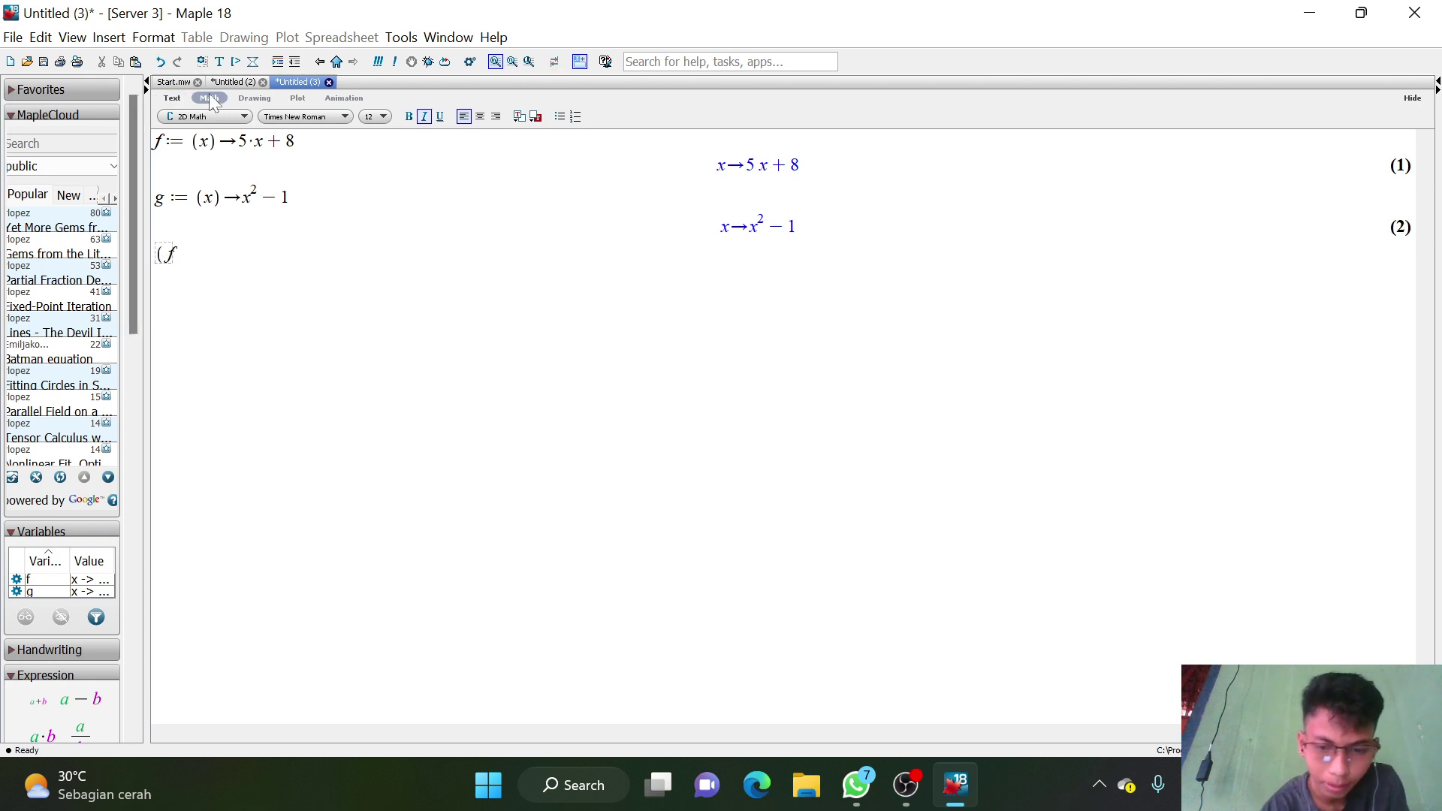
{"action": "type", "text": "+"}
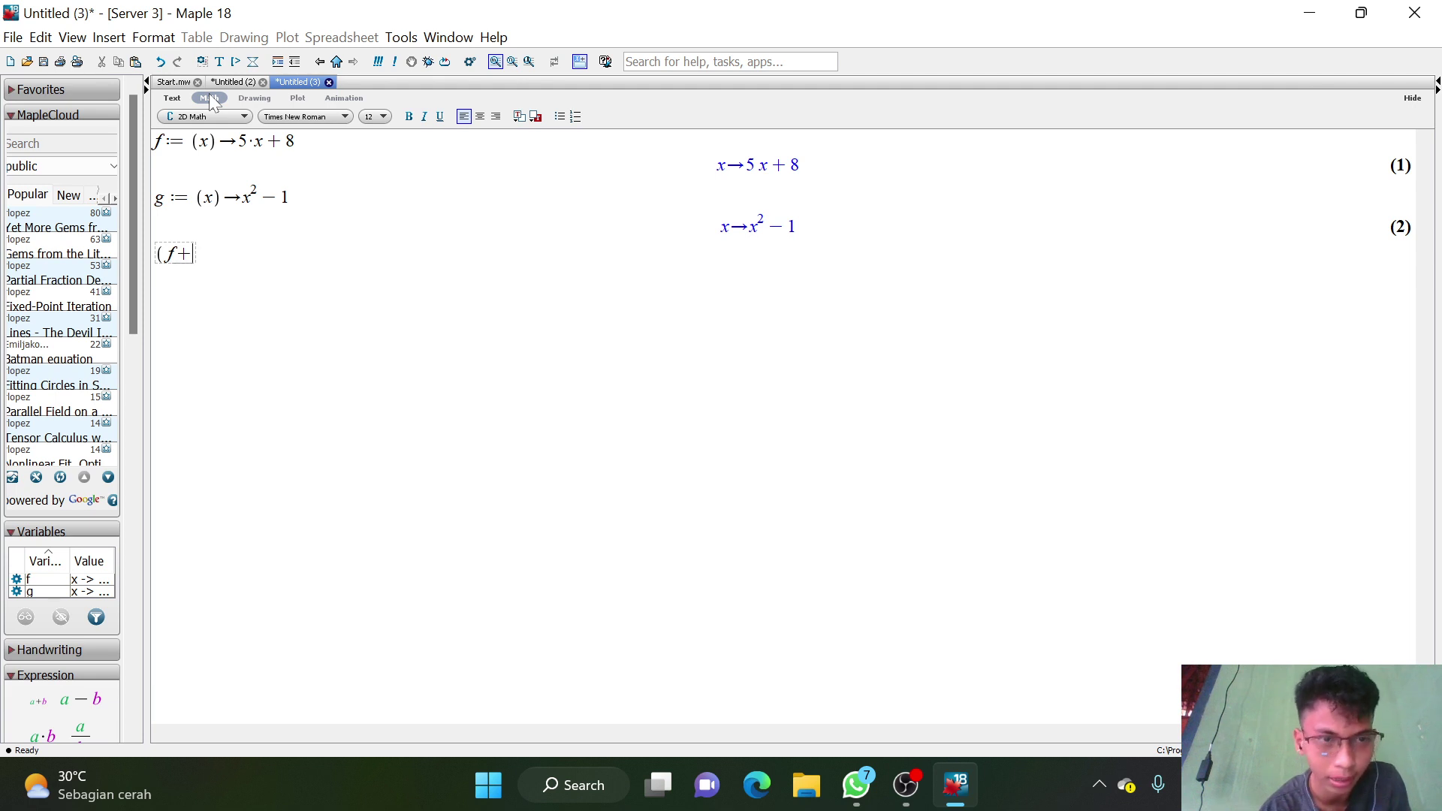
{"action": "type", "text": "g)"}
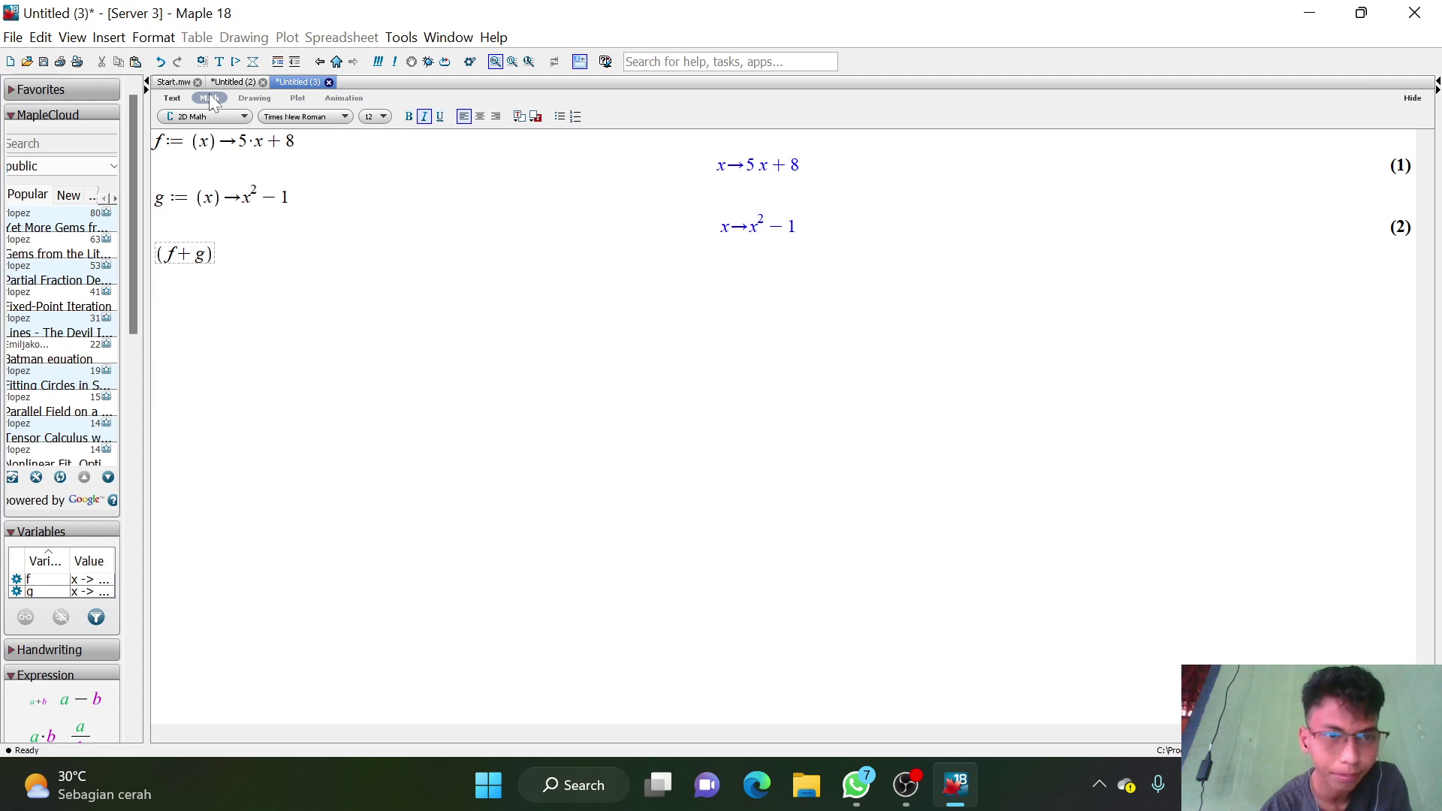
{"action": "type", "text": "(x"}
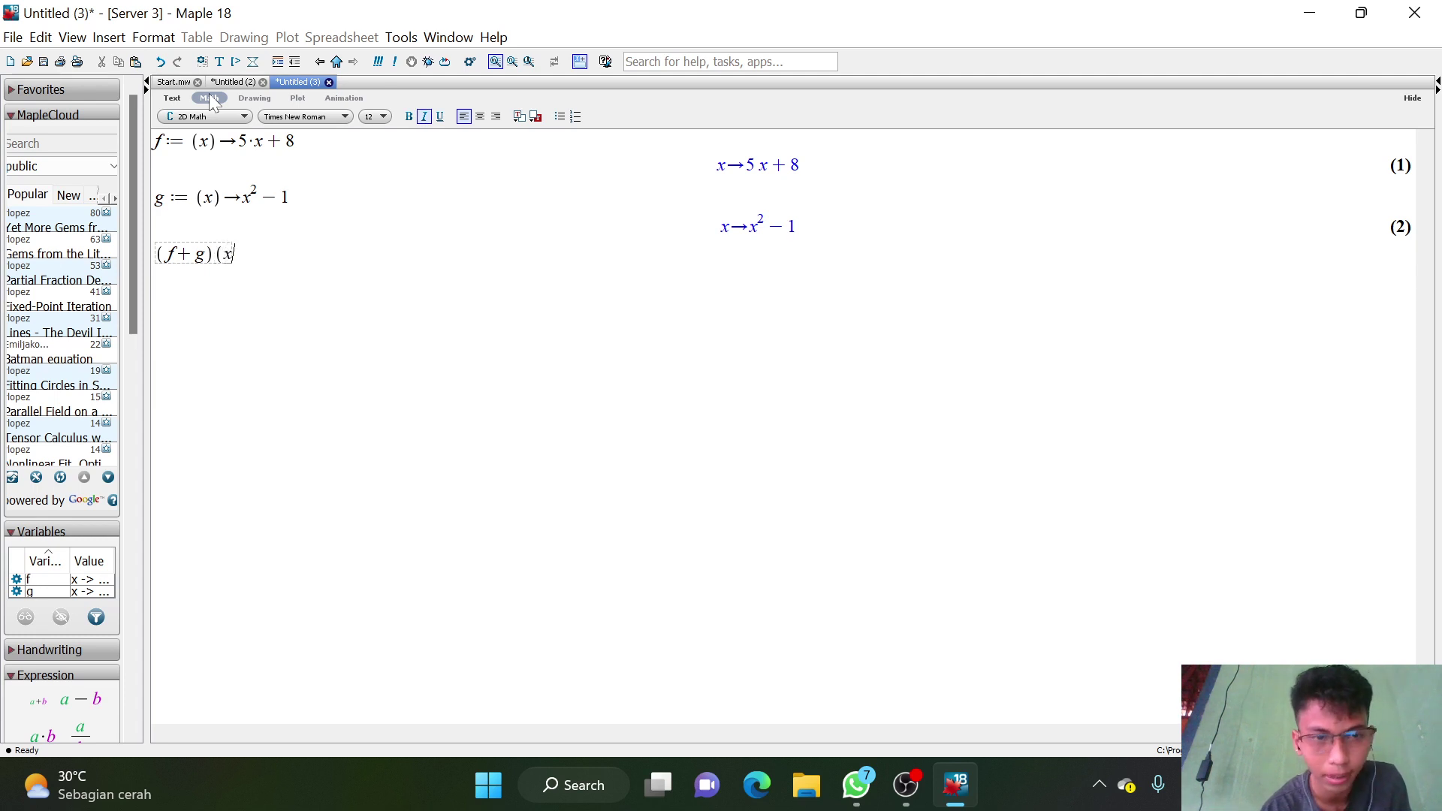
{"action": "type", "text": ")"}
{"action": "key", "text": "Return"}
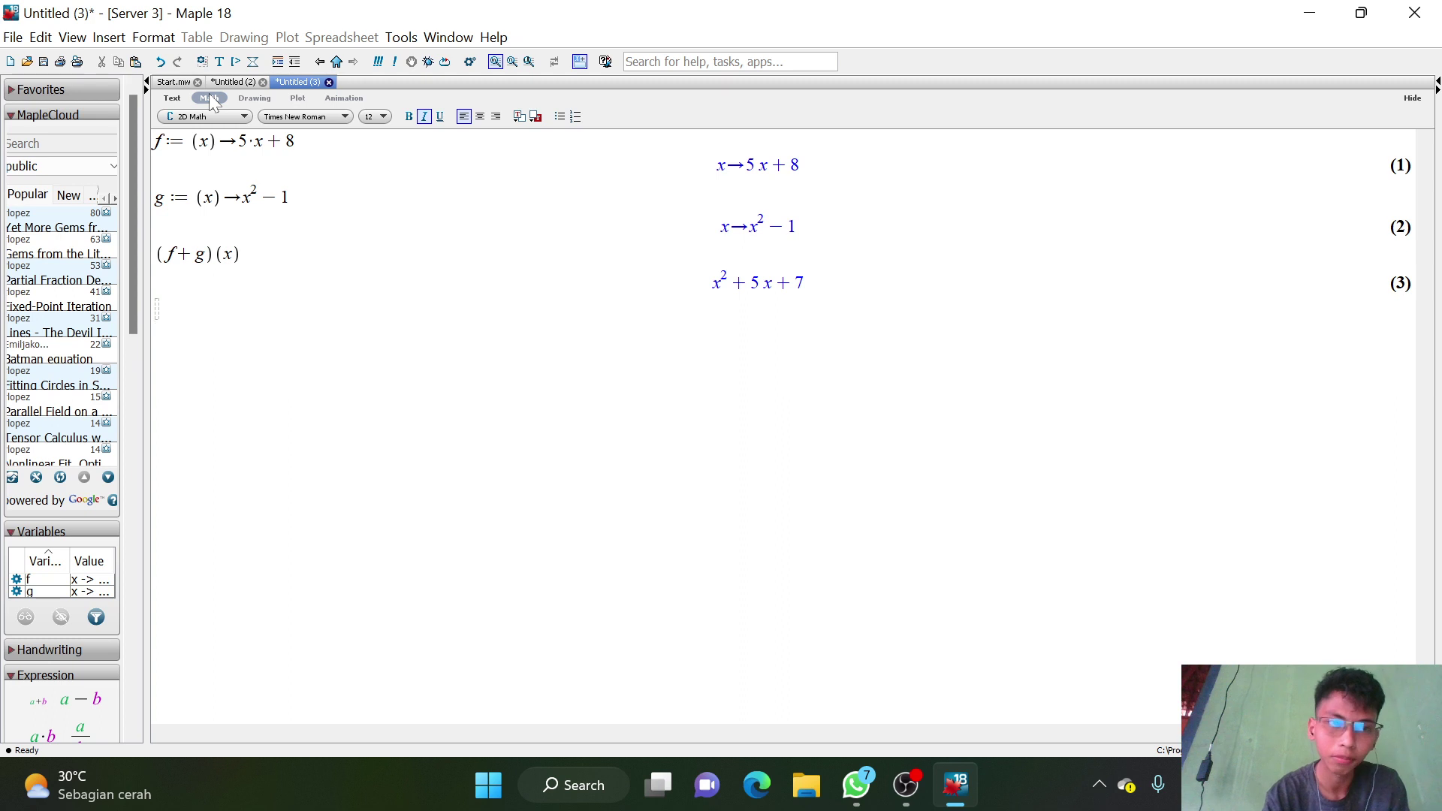
Enter the difference (f-g)(x) on the line below the sum and evaluate it.
{"action": "type", "text": "("}
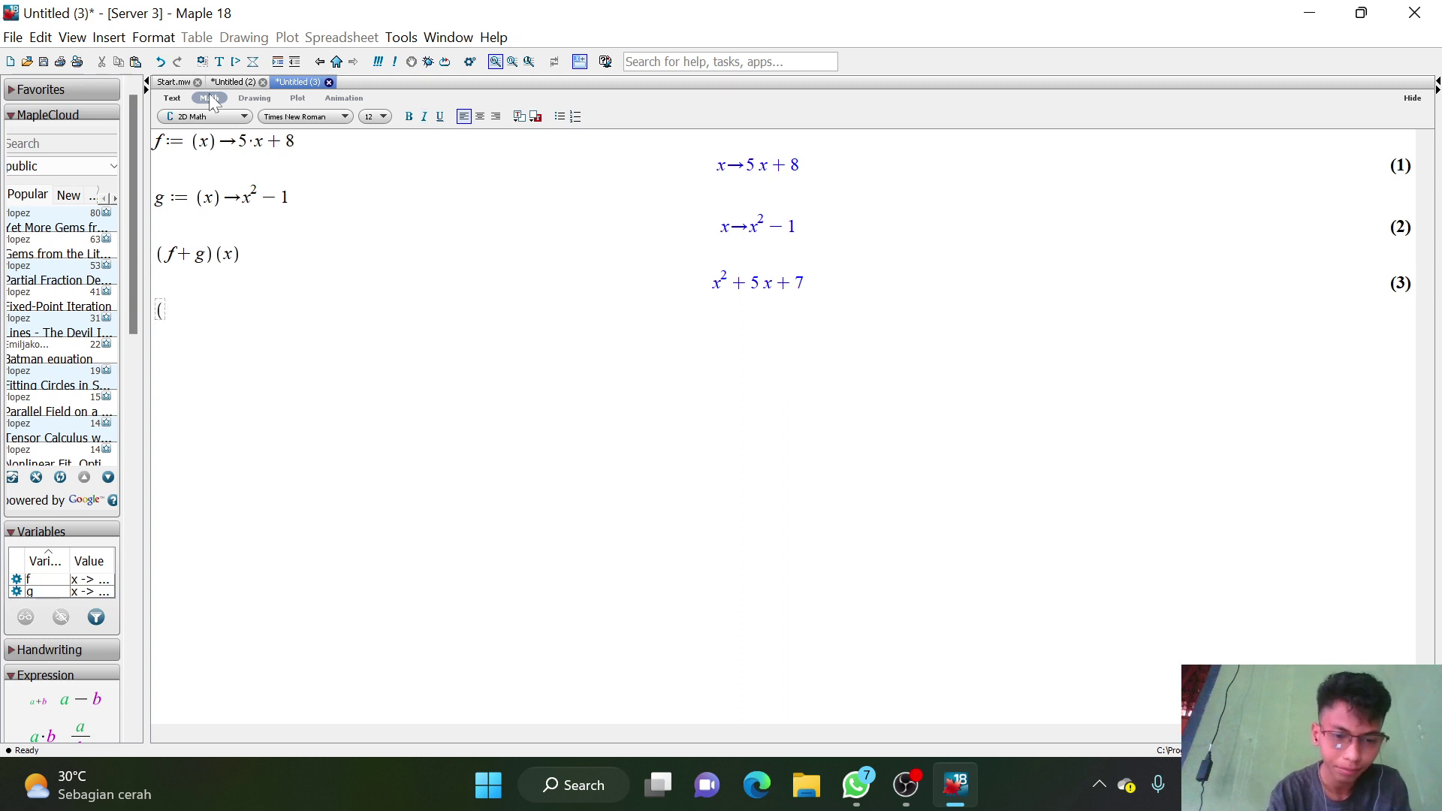
{"action": "type", "text": "f-g"}
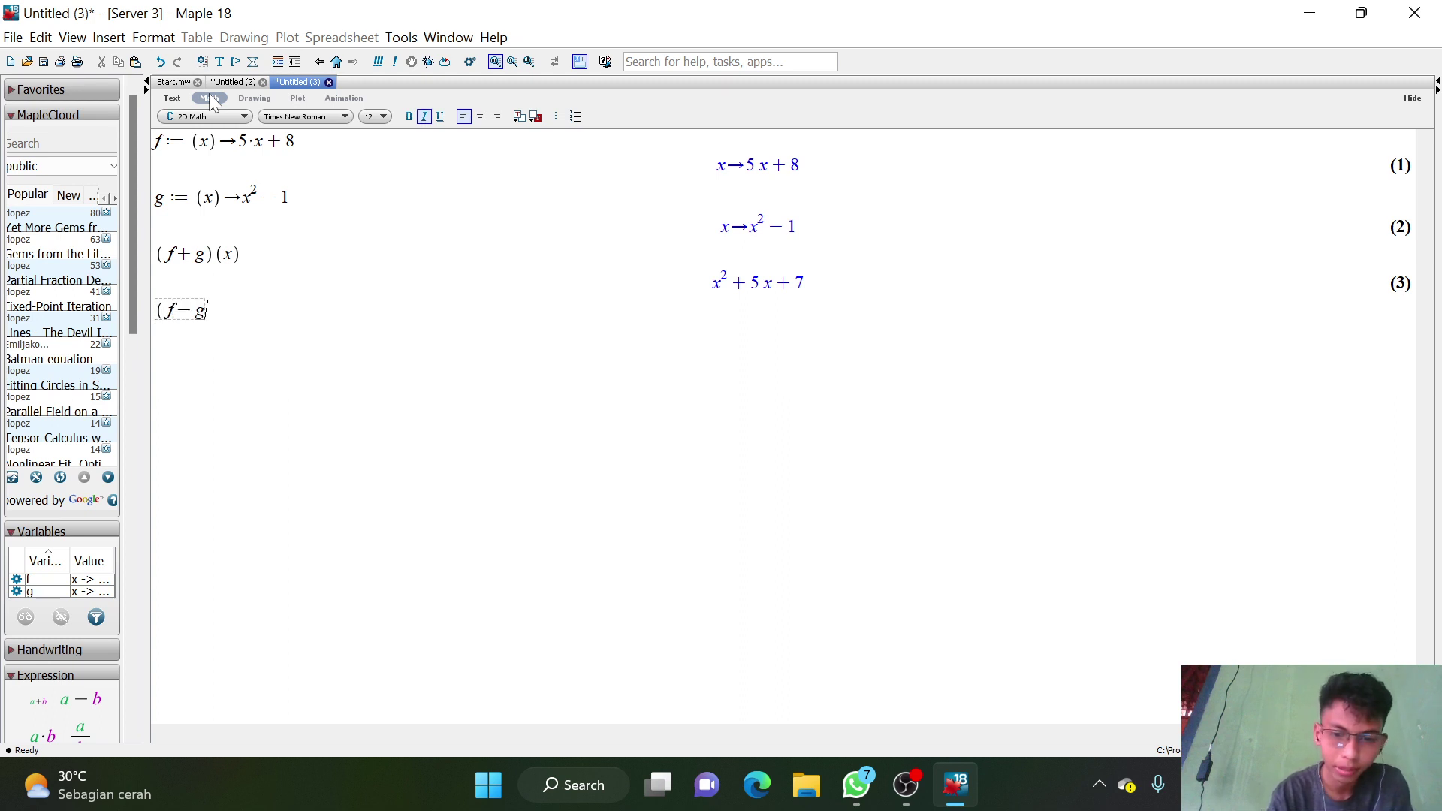
{"action": "type", "text": ")("}
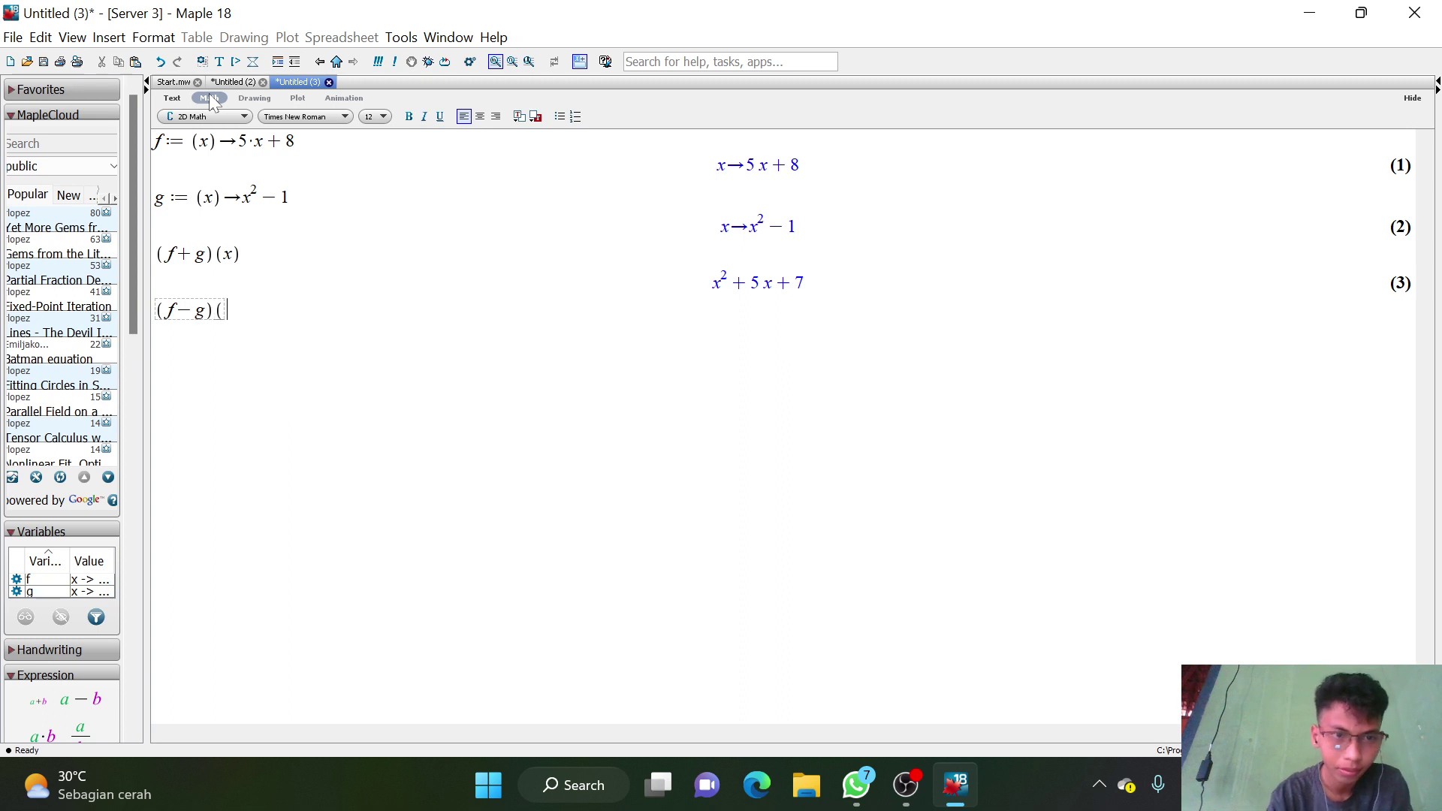
{"action": "type", "text": "x)"}
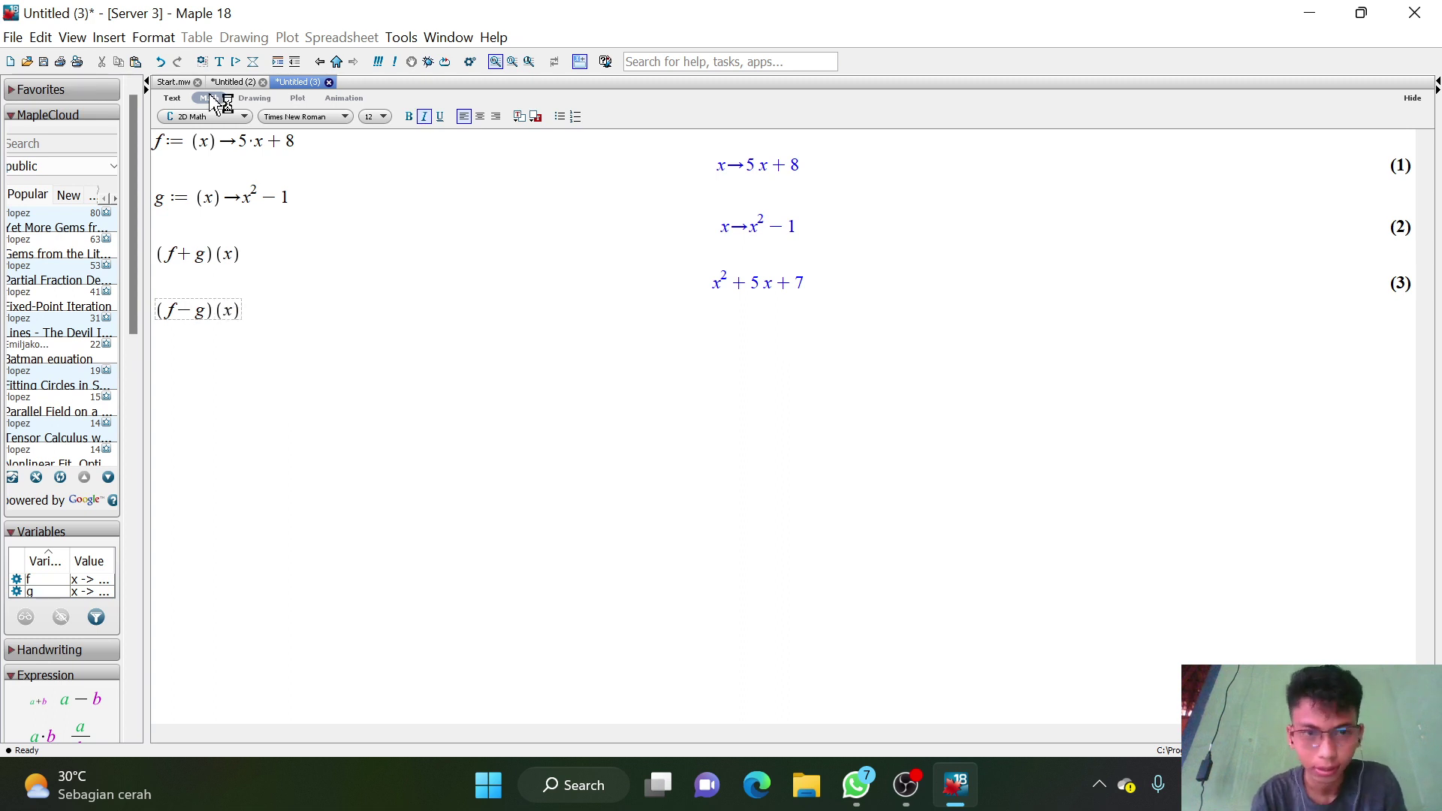
{"action": "key", "text": "Return"}
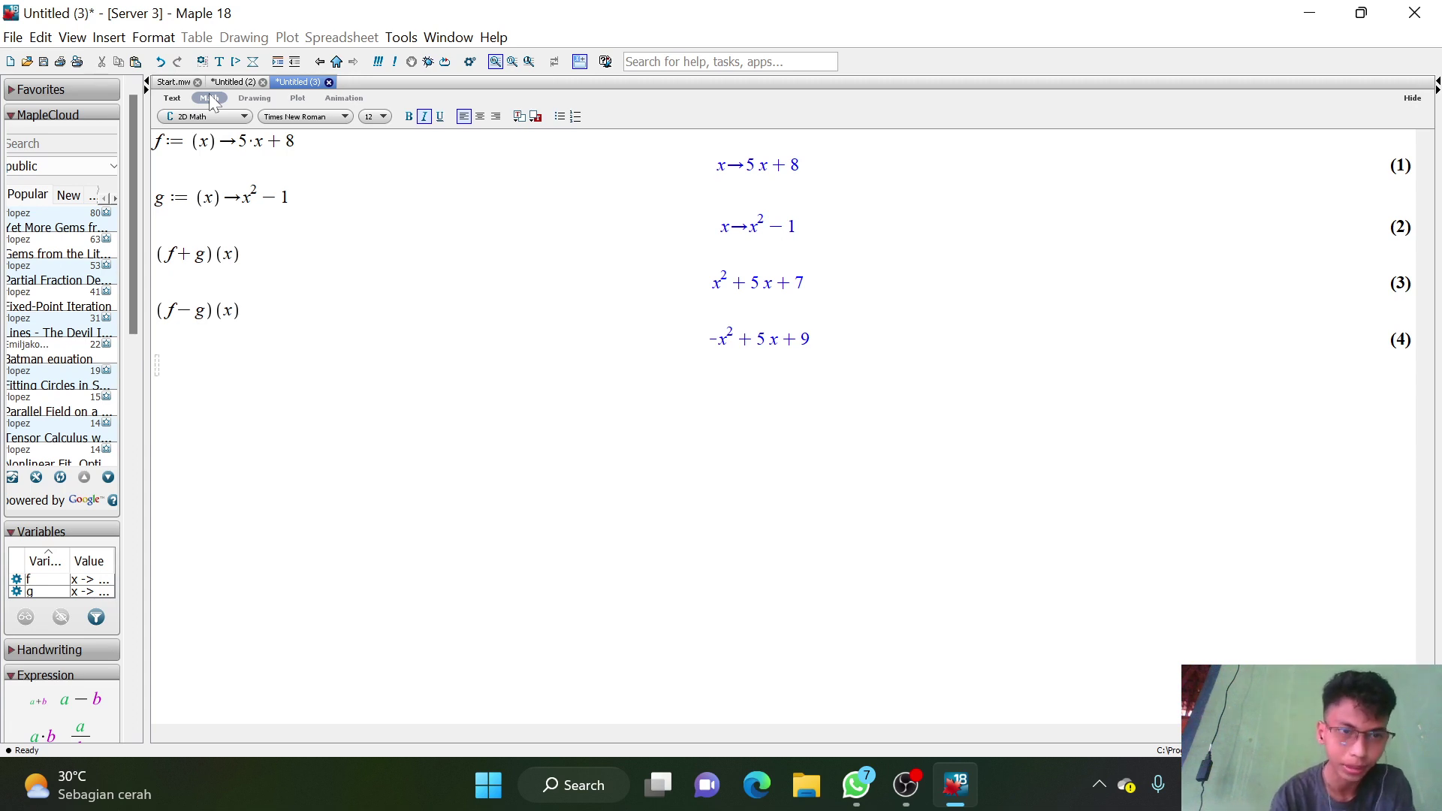
Enter the product (f*g)(x) on the line below the difference and evaluate it.
{"action": "type", "text": "(f"}
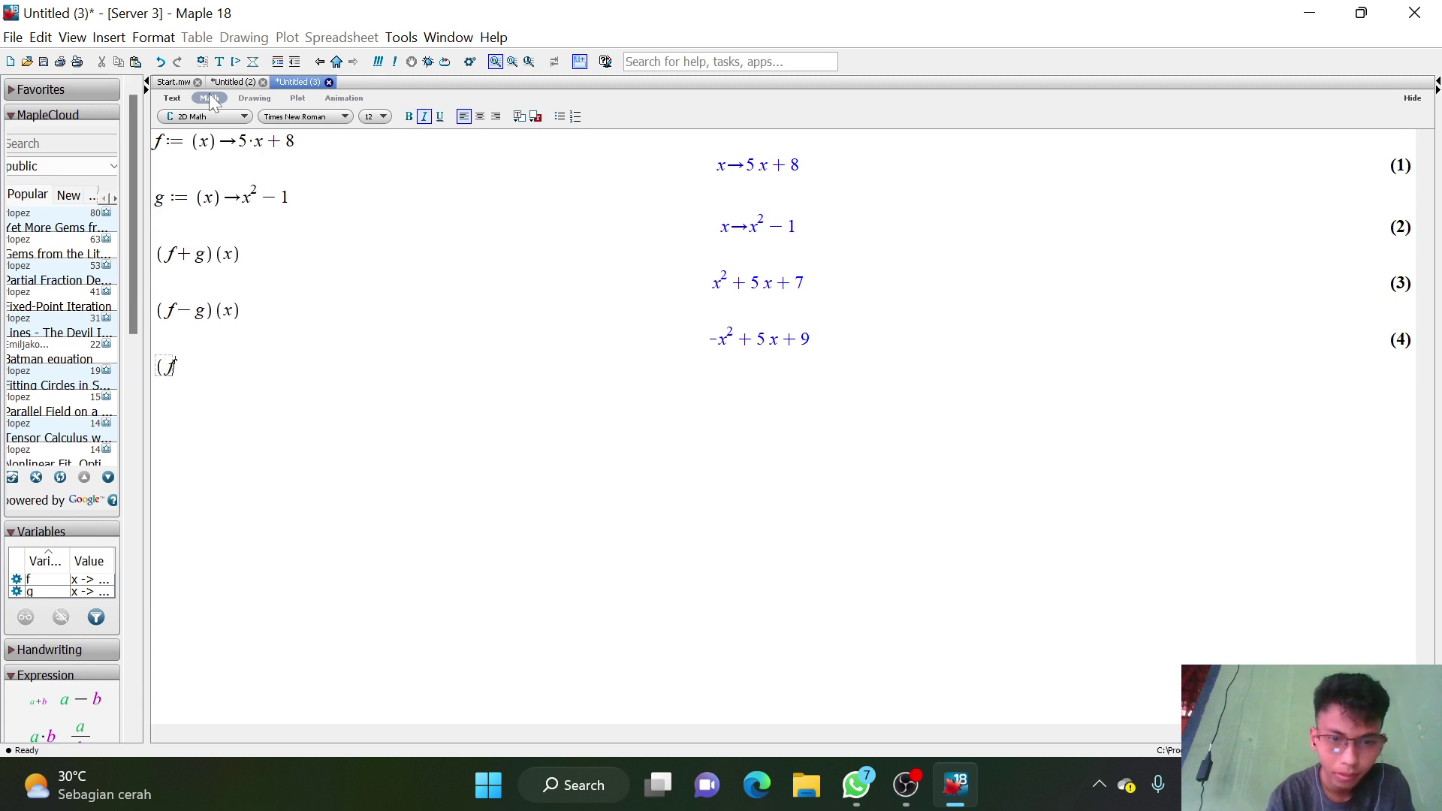
{"action": "type", "text": "*"}
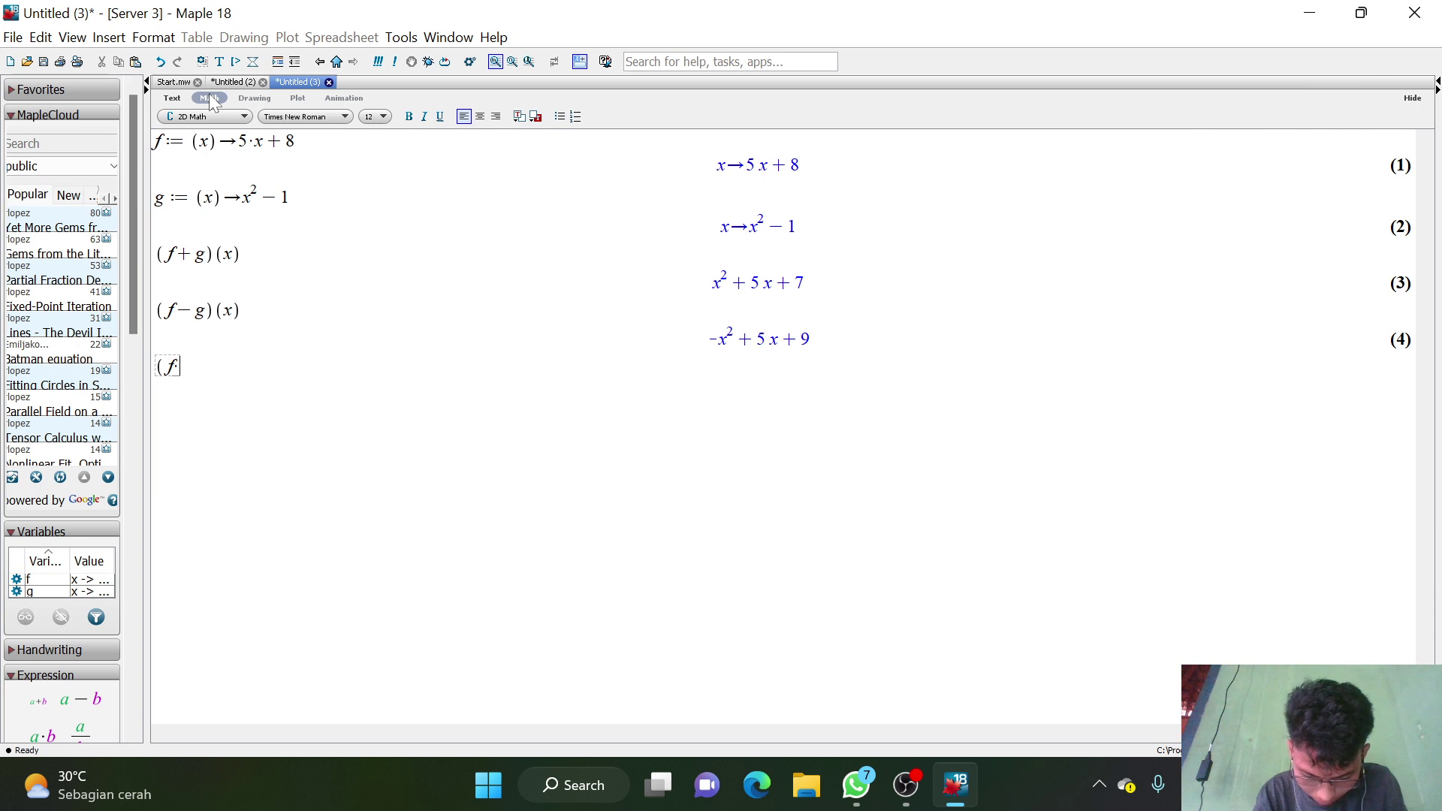
{"action": "type", "text": "g"}
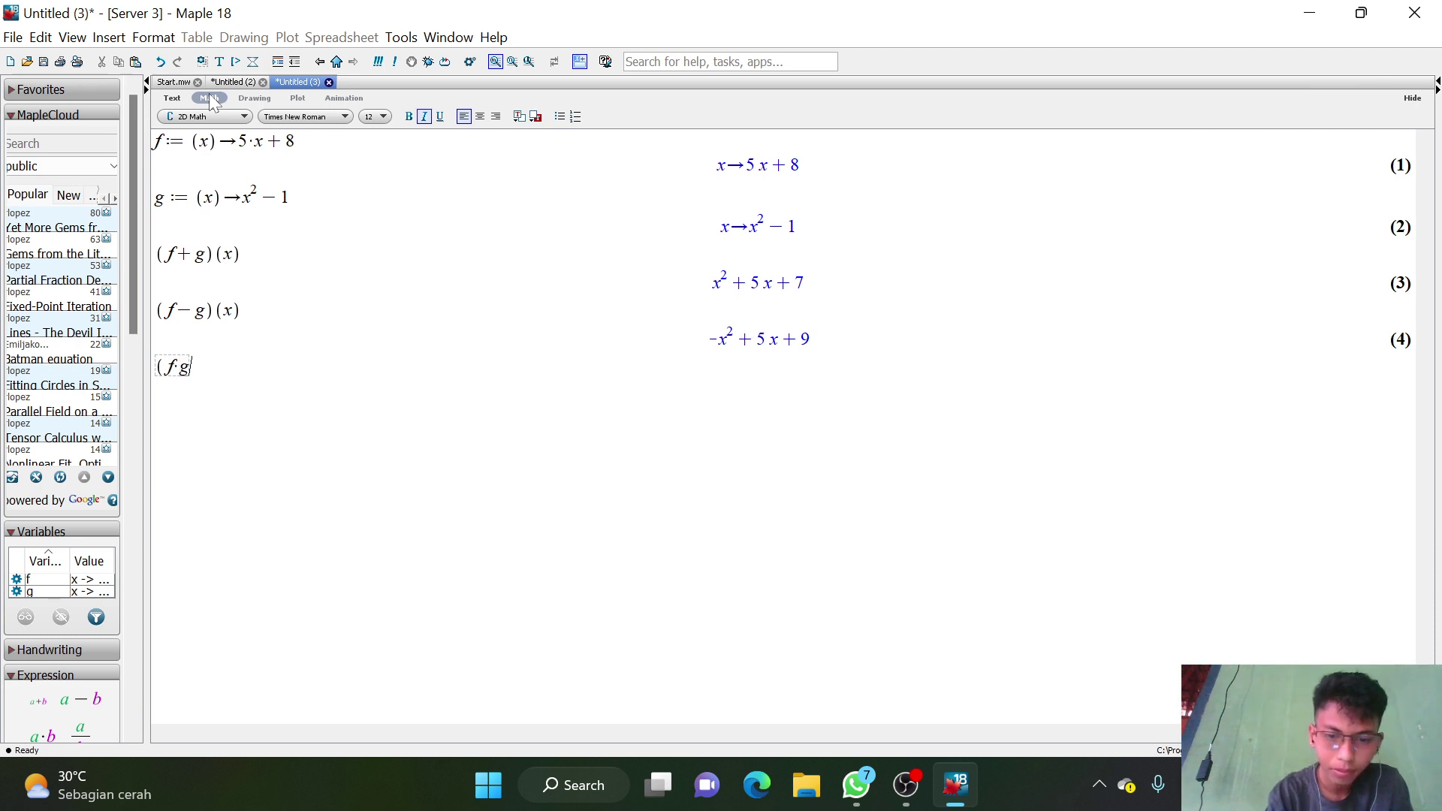
{"action": "type", "text": ")(x)"}
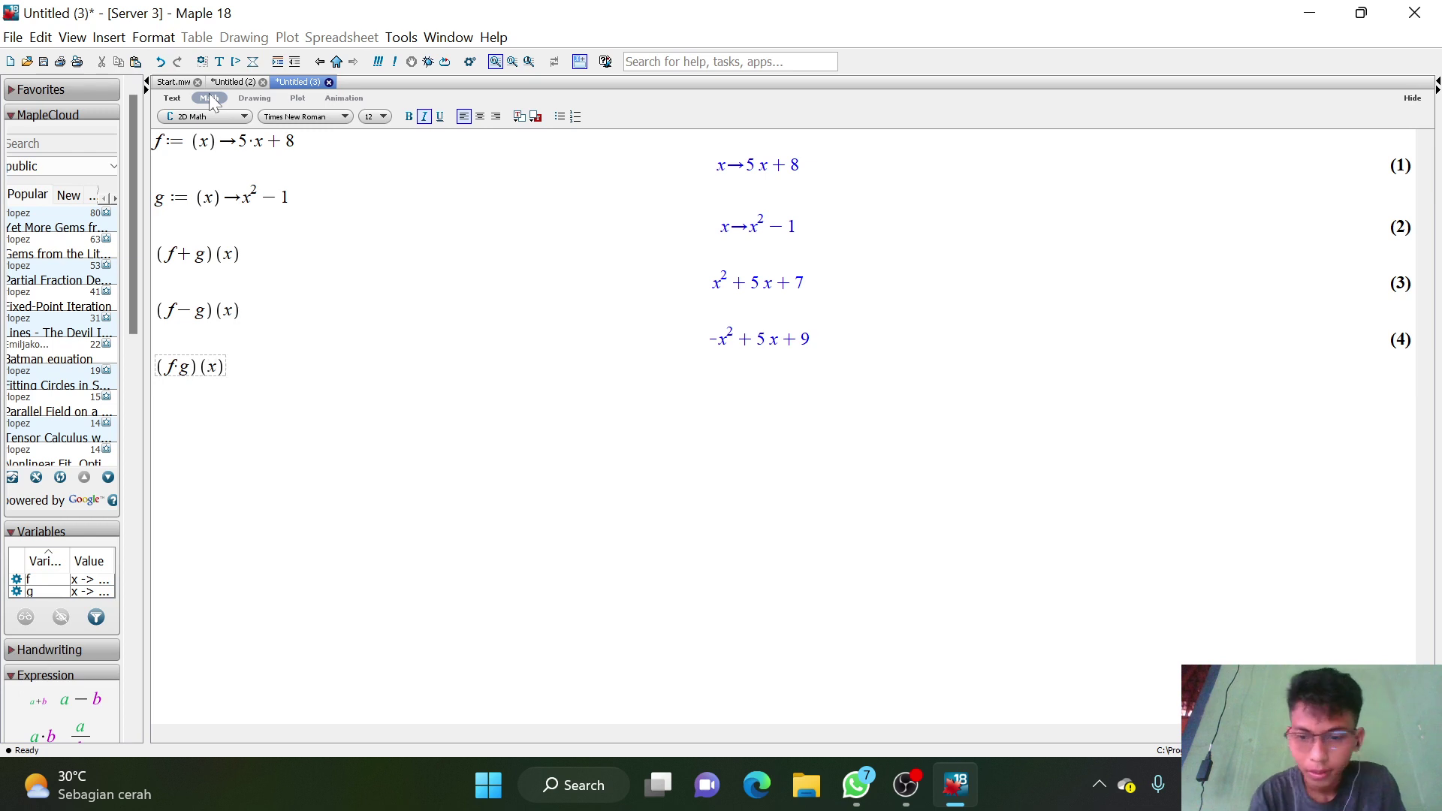
{"action": "key", "text": "Return"}
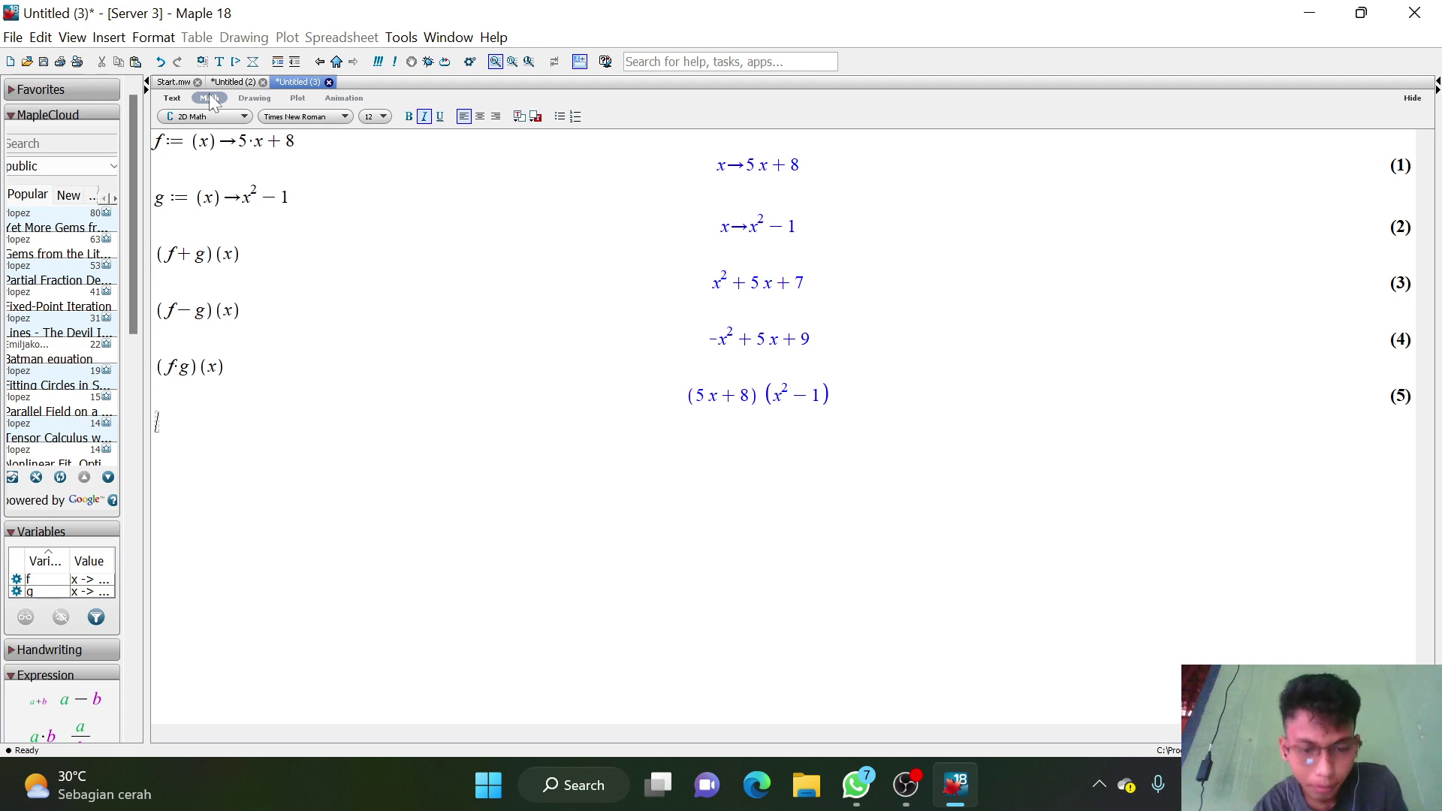
Enter the quotient (f/g)(x) as a fraction on the line below the product and evaluate it.
{"action": "type", "text": "(f"}
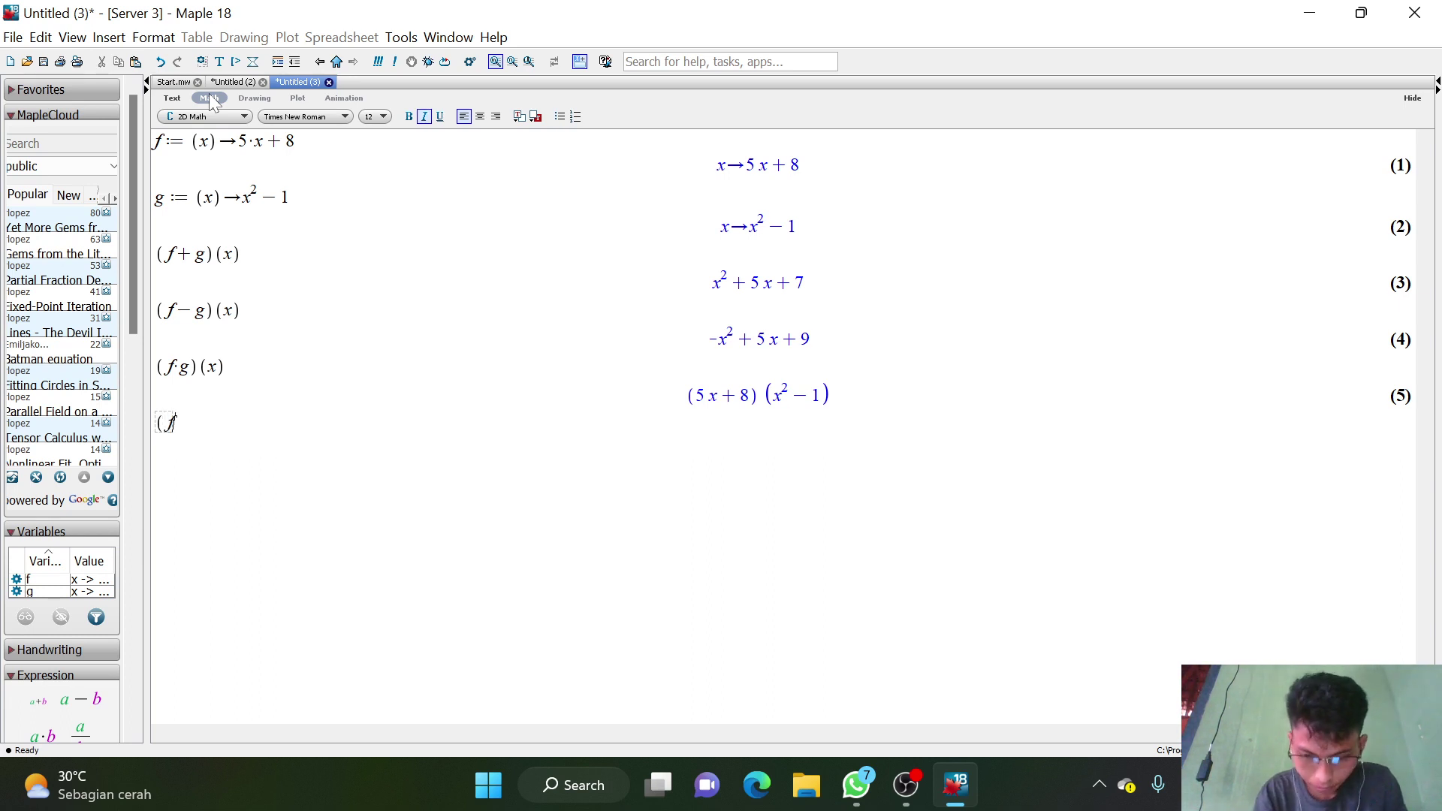
{"action": "type", "text": "/"}
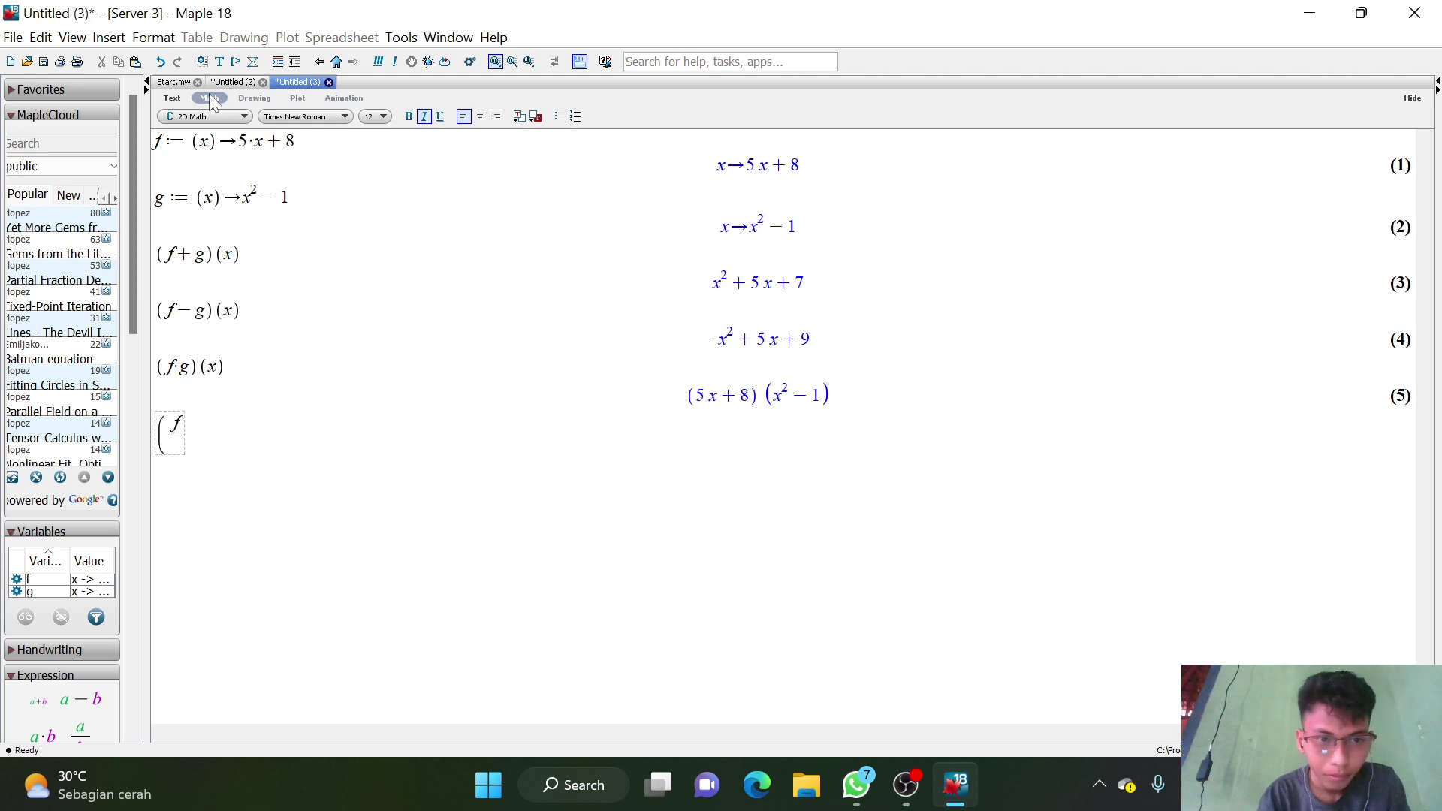
{"action": "type", "text": "g"}
{"action": "key", "text": "Right"}
{"action": "type", "text": ")"}
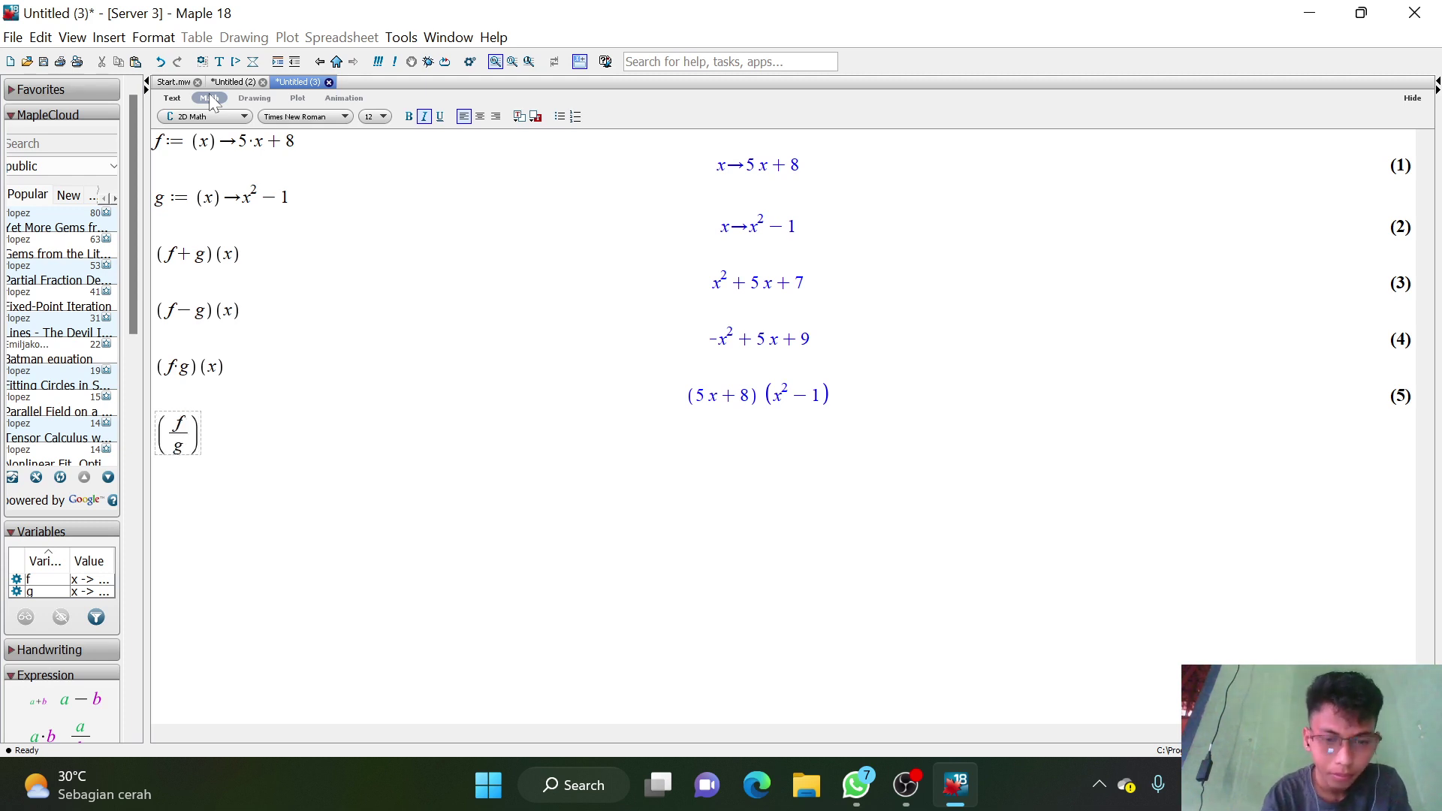
{"action": "type", "text": "(x)"}
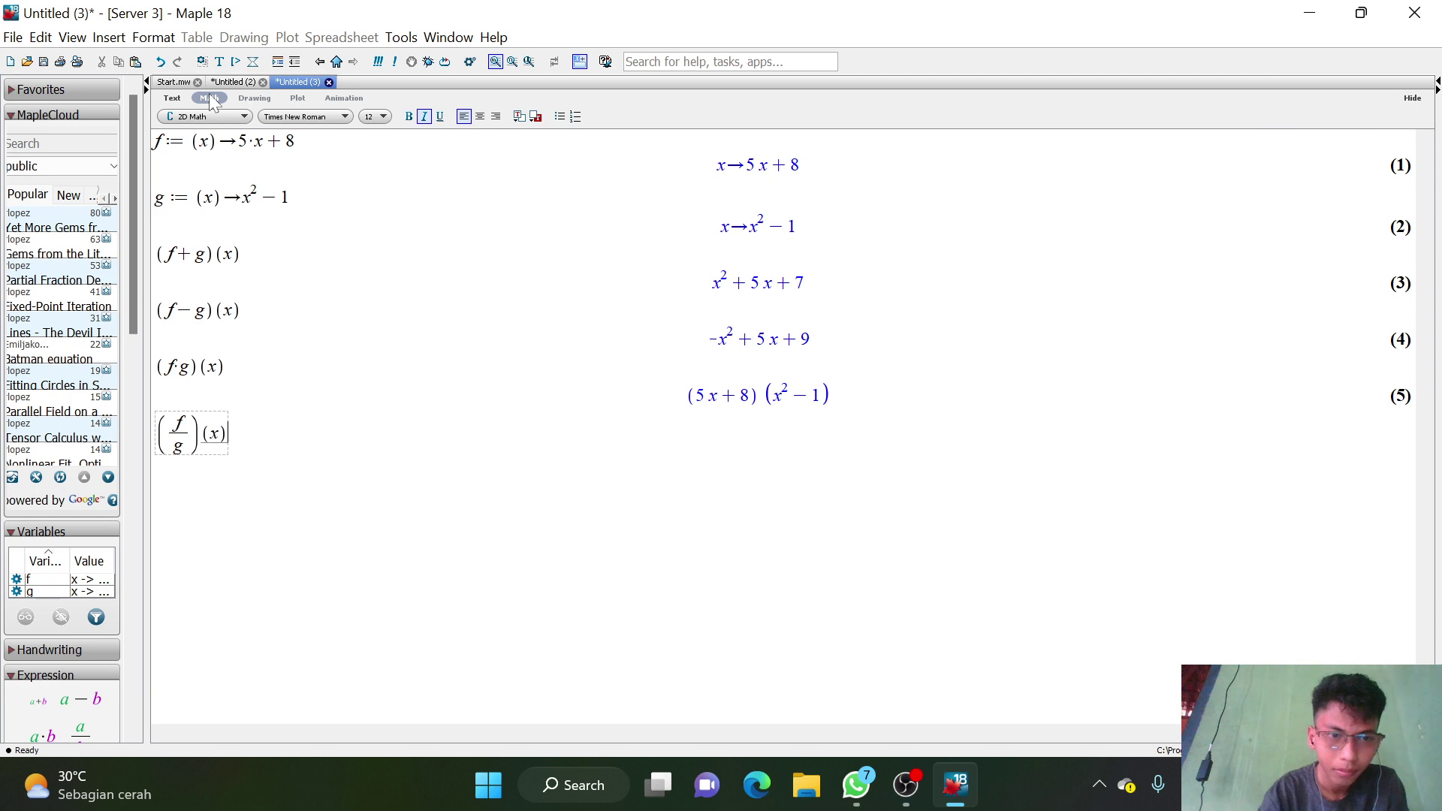
{"action": "key", "text": "Return"}
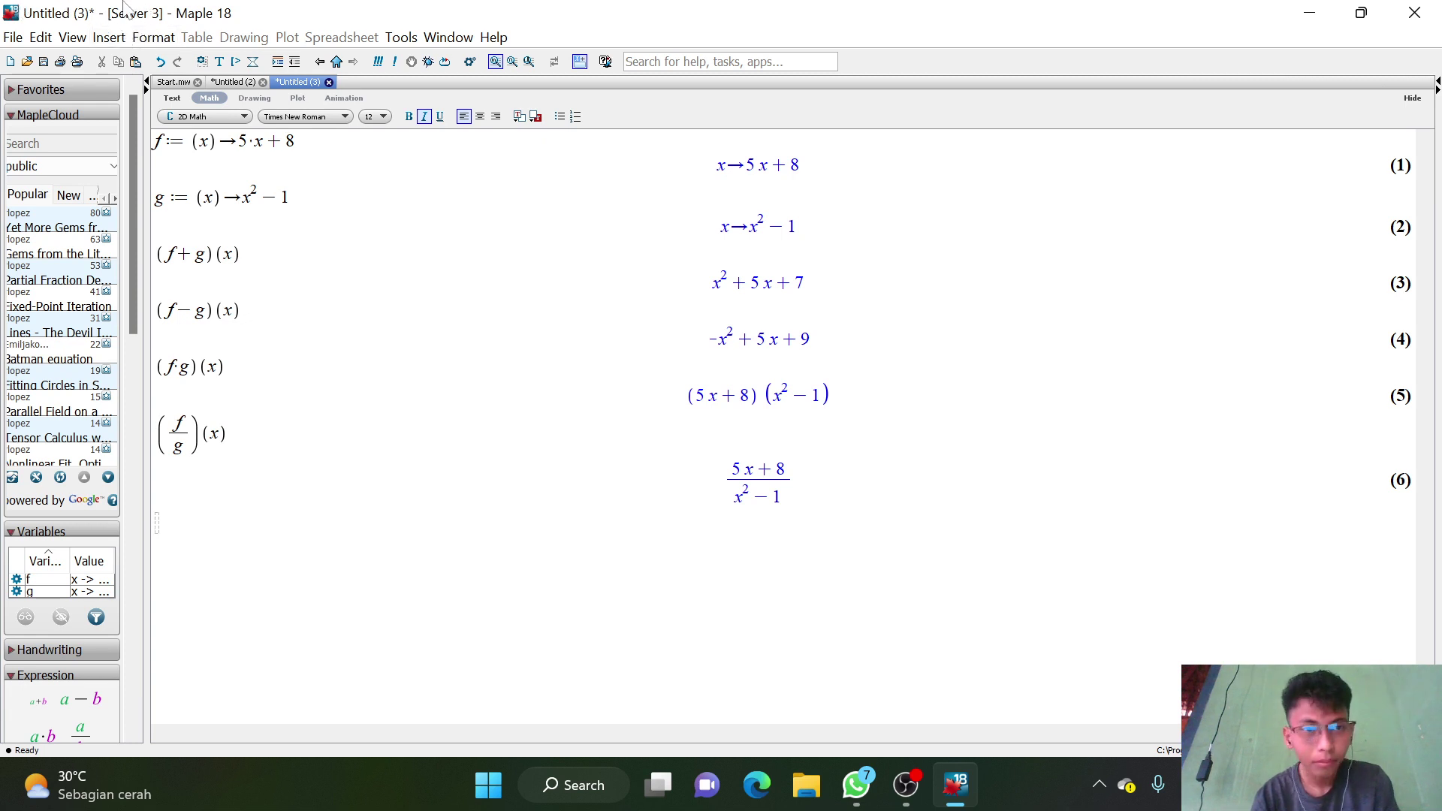
Read the next example on evaluating (f-g)(x) at a point in the Untitled (2) notes and return to Untitled (3).
{"action": "left_click", "coordinate": [242, 81]}
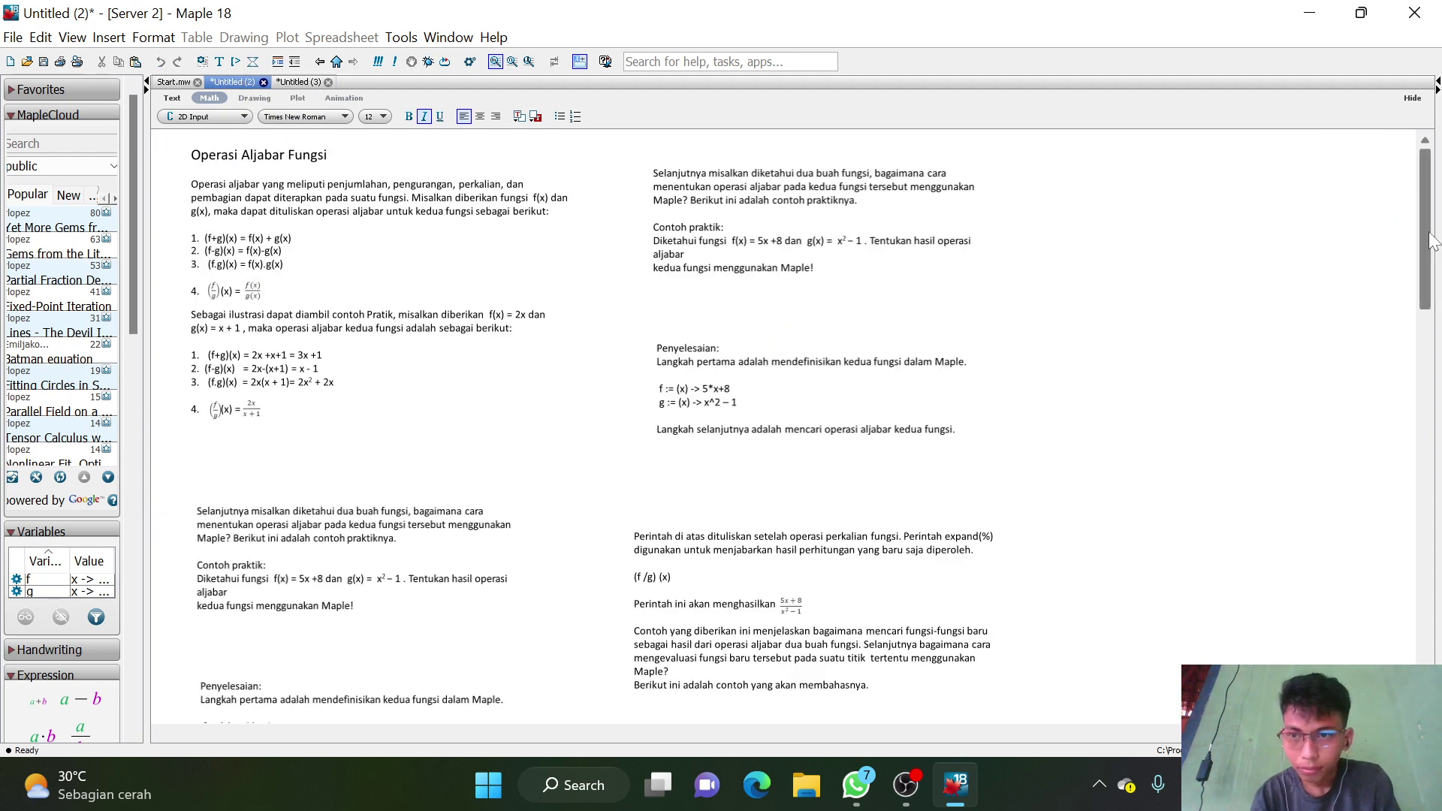
{"action": "scroll", "coordinate": [1433, 276], "scroll_direction": "down", "scroll_amount": 3}
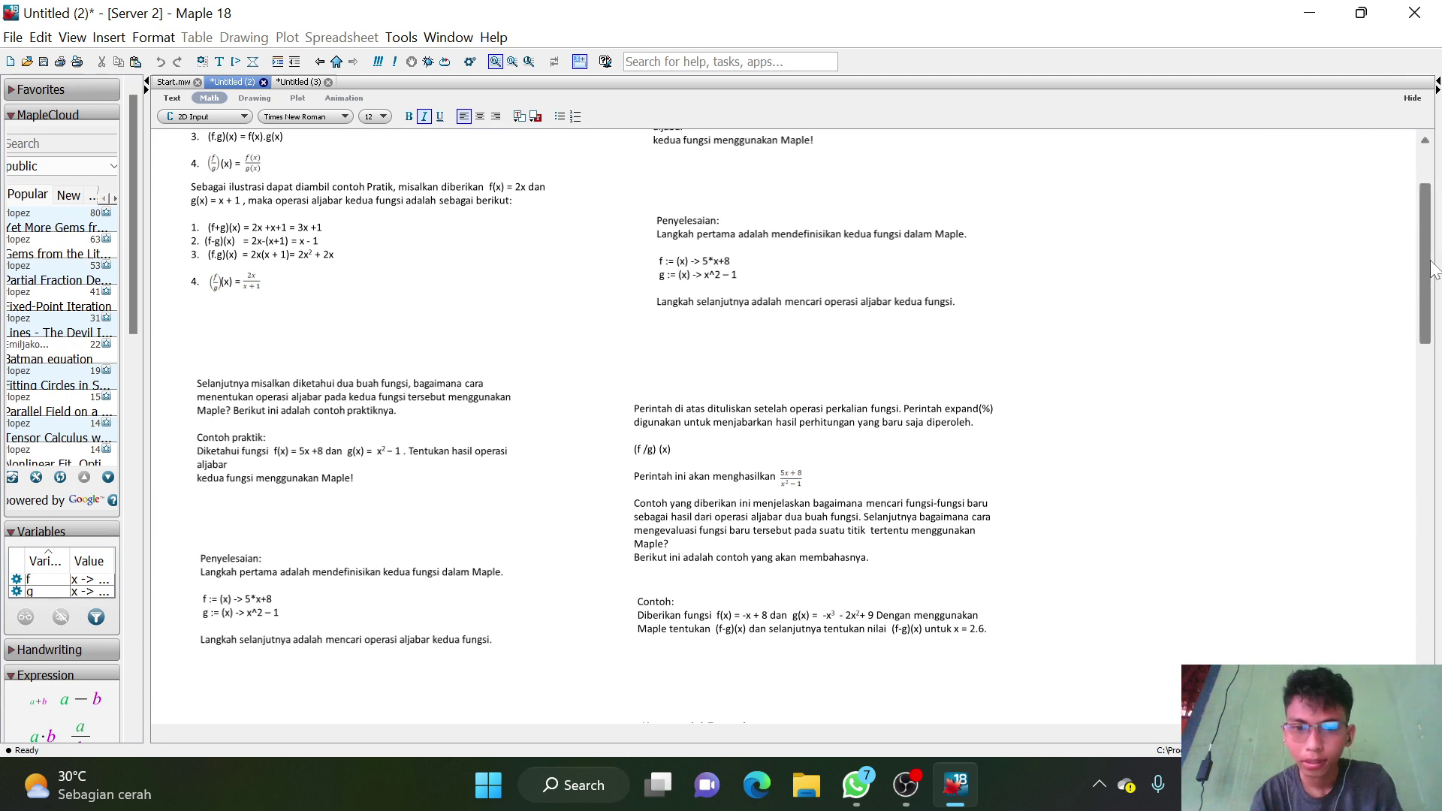
{"action": "scroll", "coordinate": [1434, 269], "scroll_direction": "down", "scroll_amount": 1}
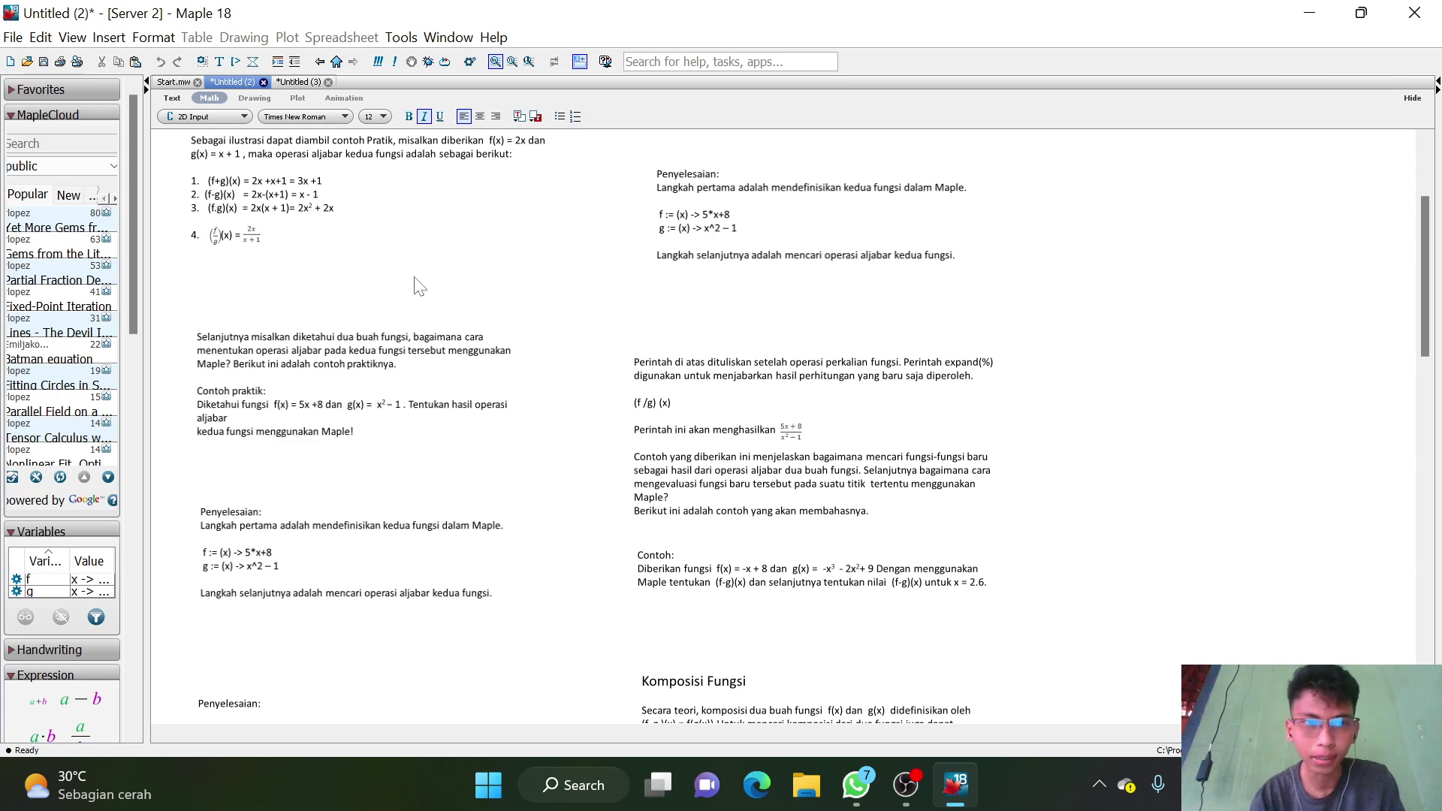
{"action": "left_click", "coordinate": [303, 82]}
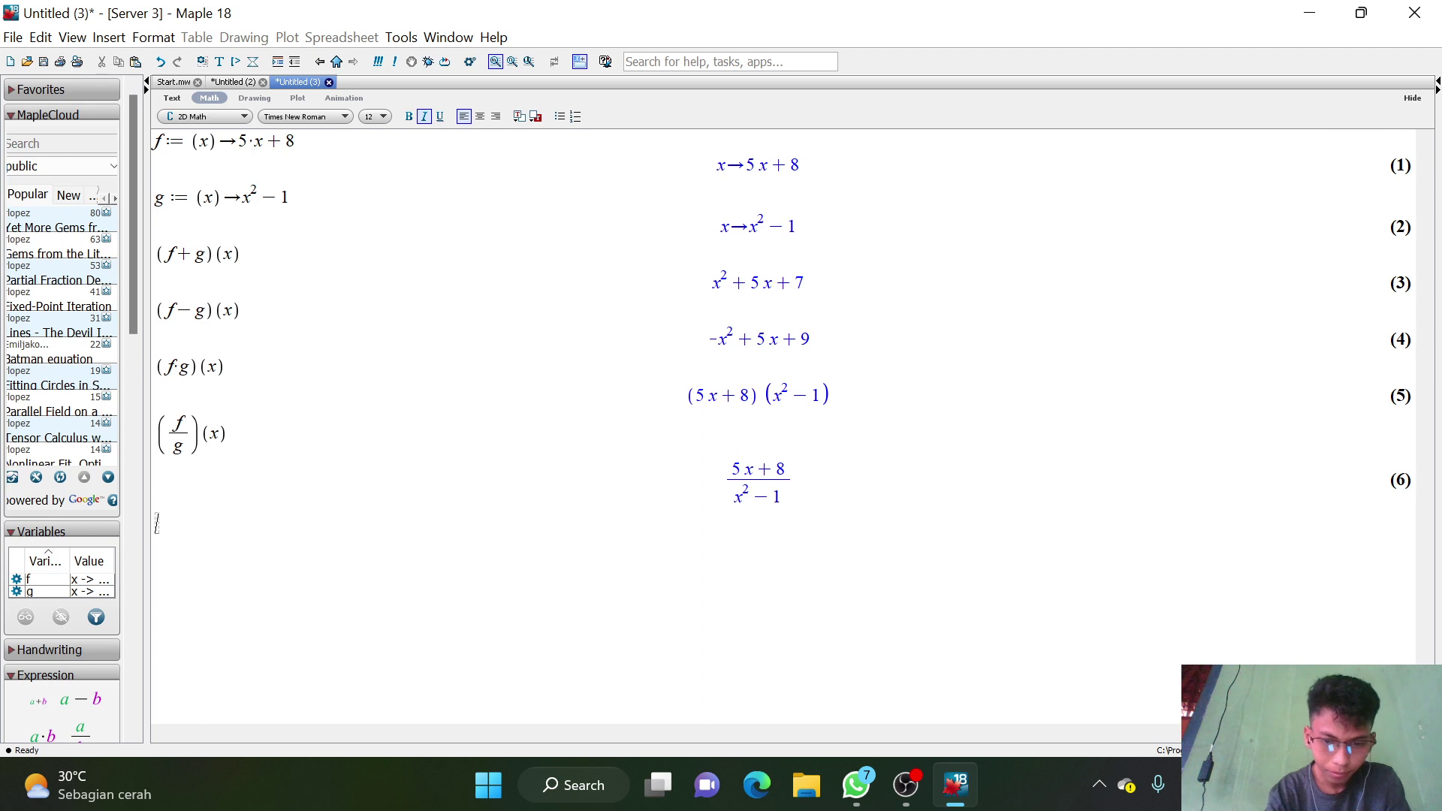
Redefine f := (x) -> -x + 8 on the line below the quotient and evaluate it.
{"action": "type", "text": "f "}
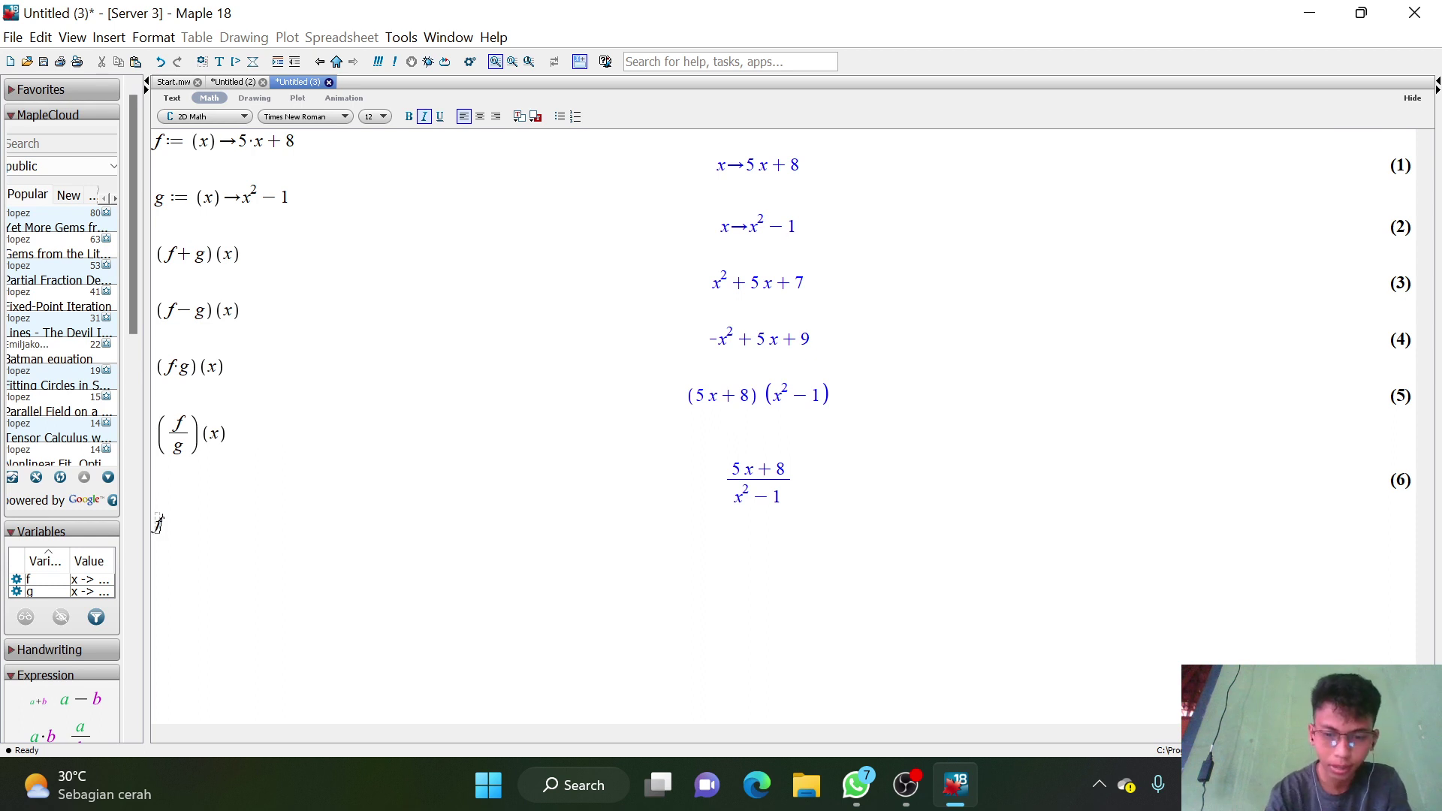
{"action": "type", "text": ":= "}
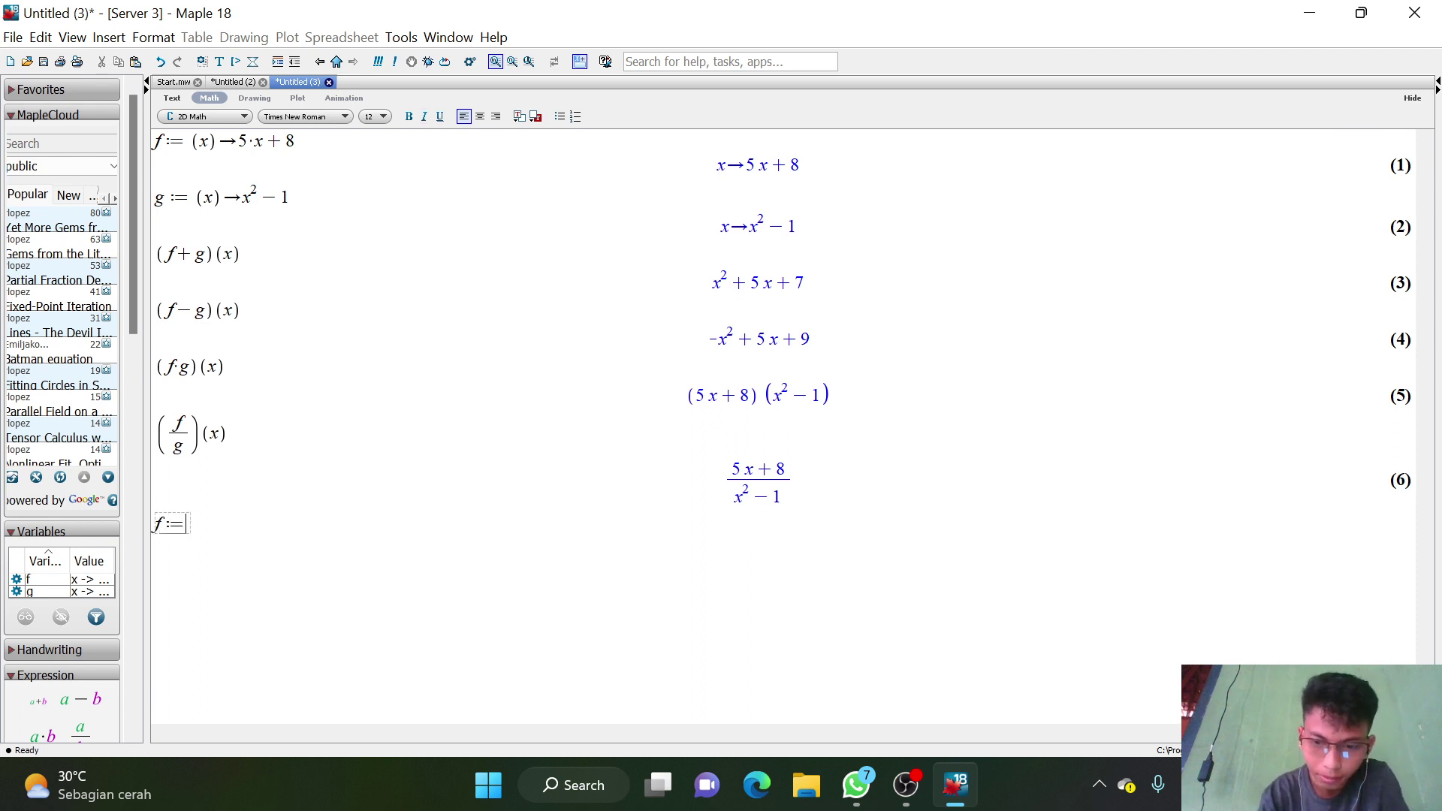
{"action": "type", "text": "(x)"}
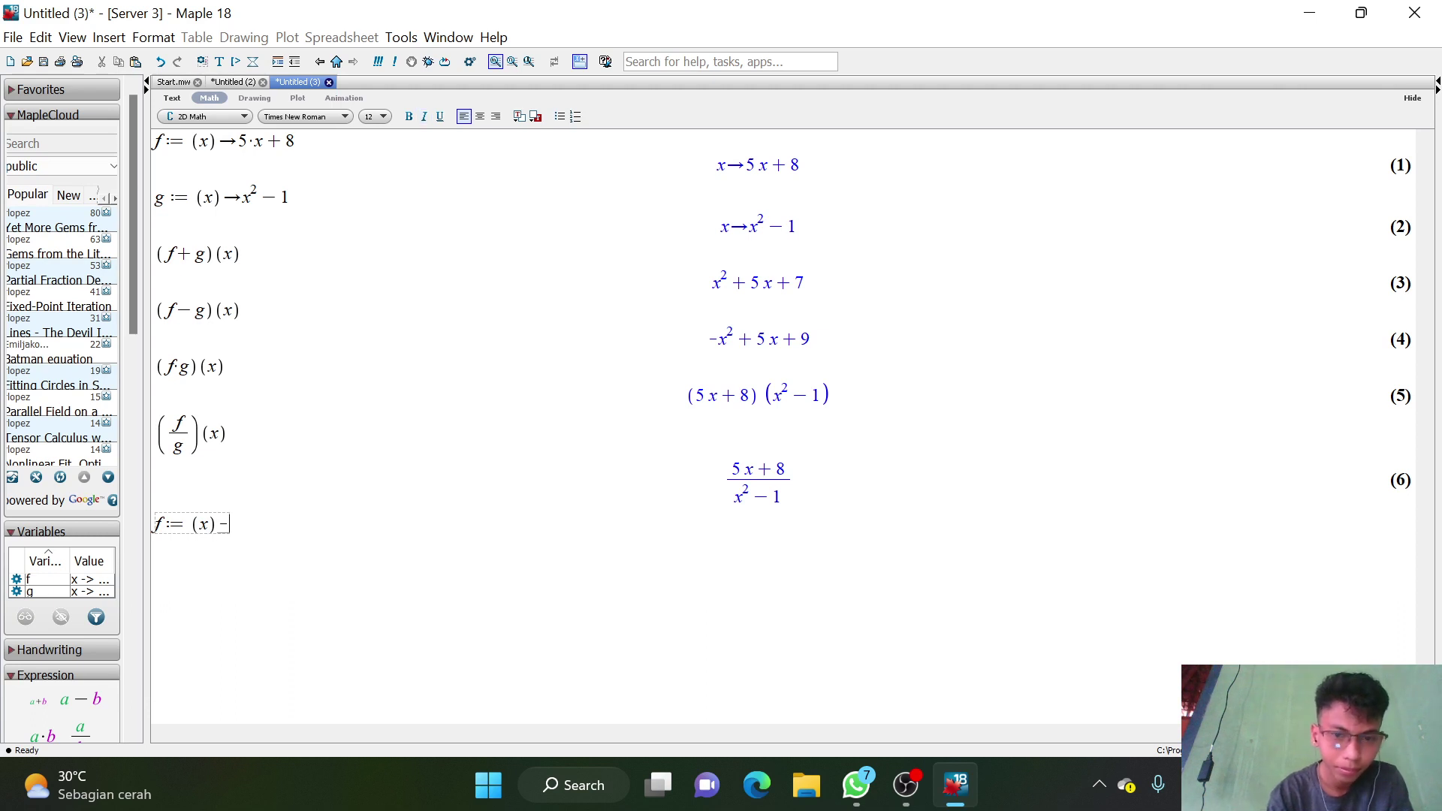
{"action": "type", "text": "->"}
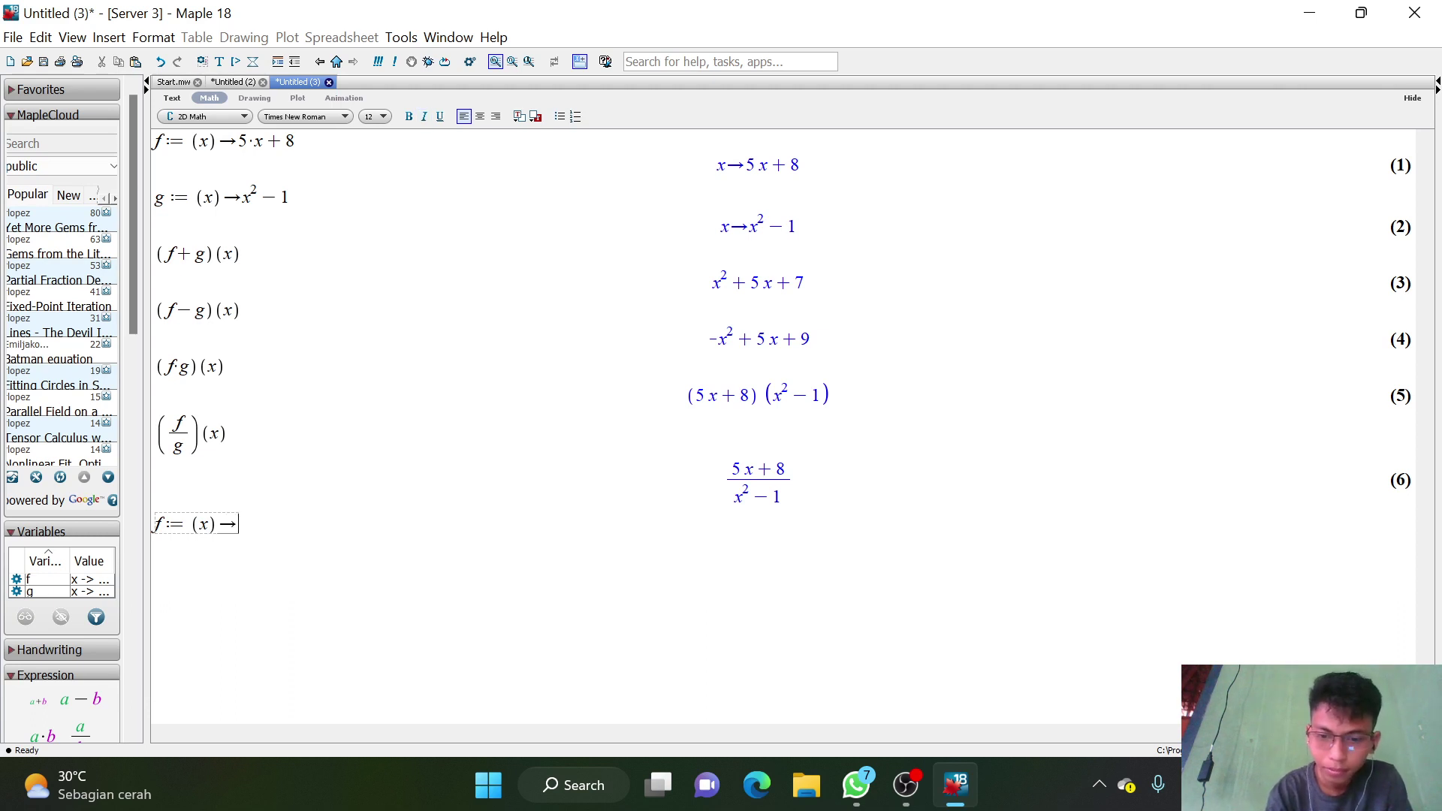
{"action": "type", "text": "-x"}
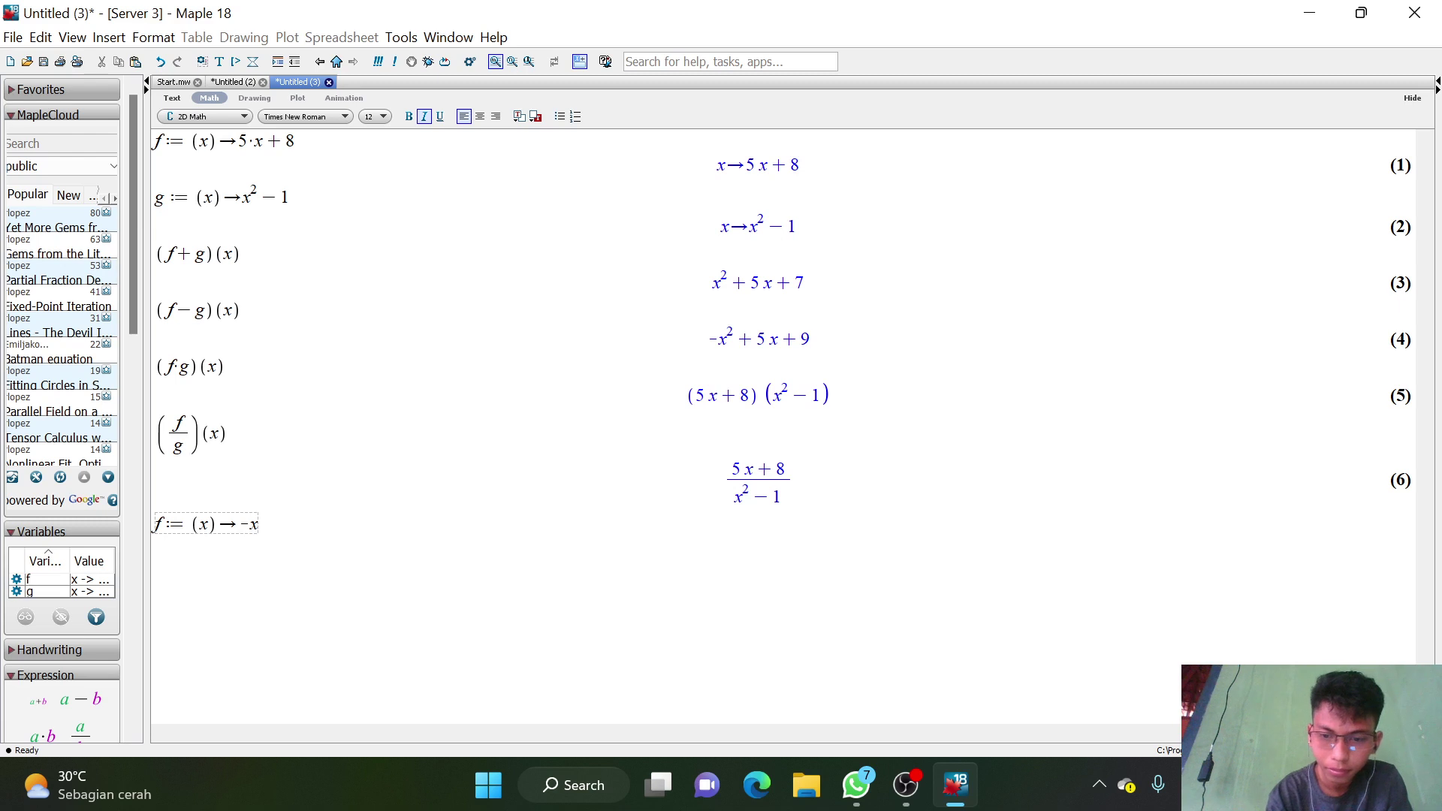
{"action": "type", "text": "+"}
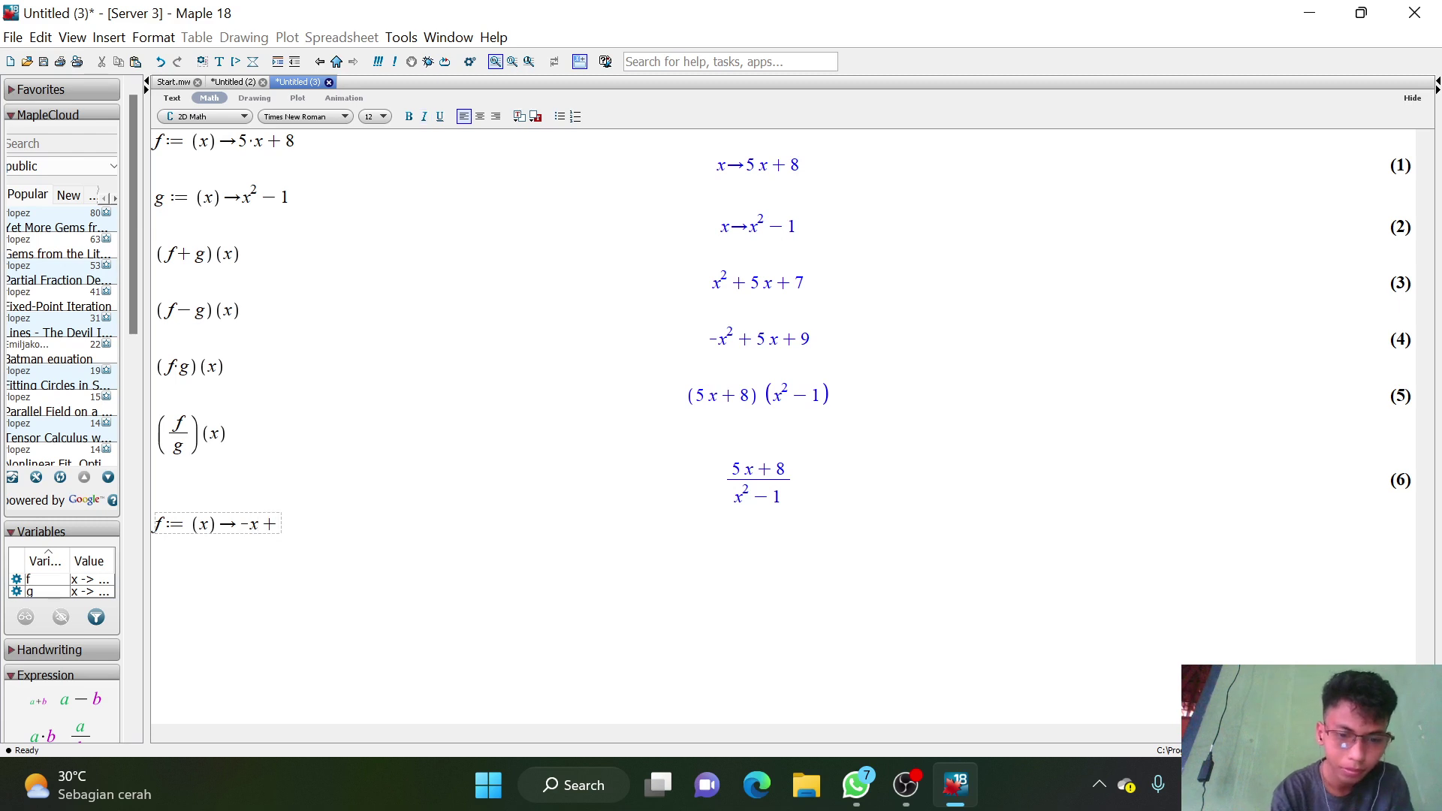
{"action": "type", "text": "8"}
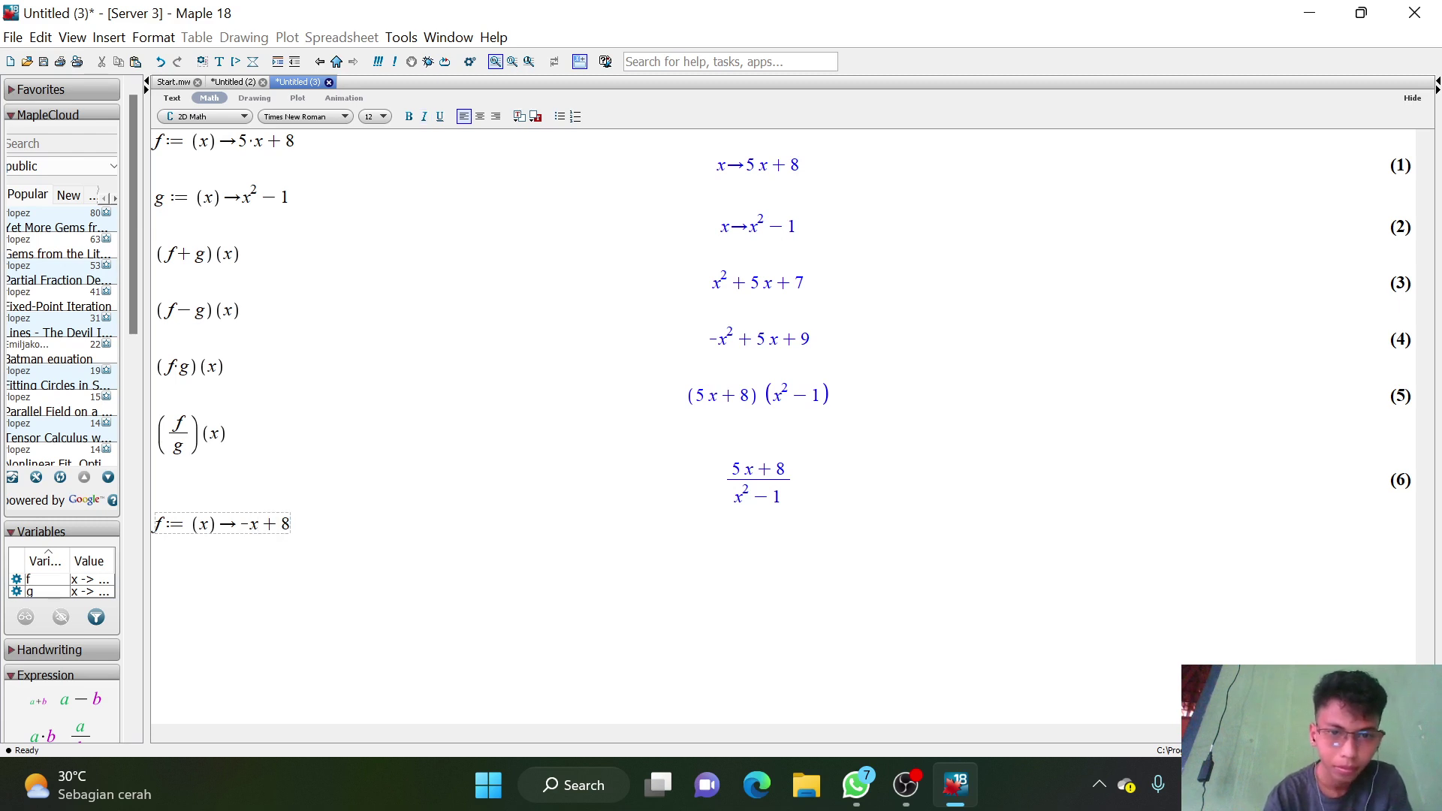
{"action": "key", "text": "Return"}
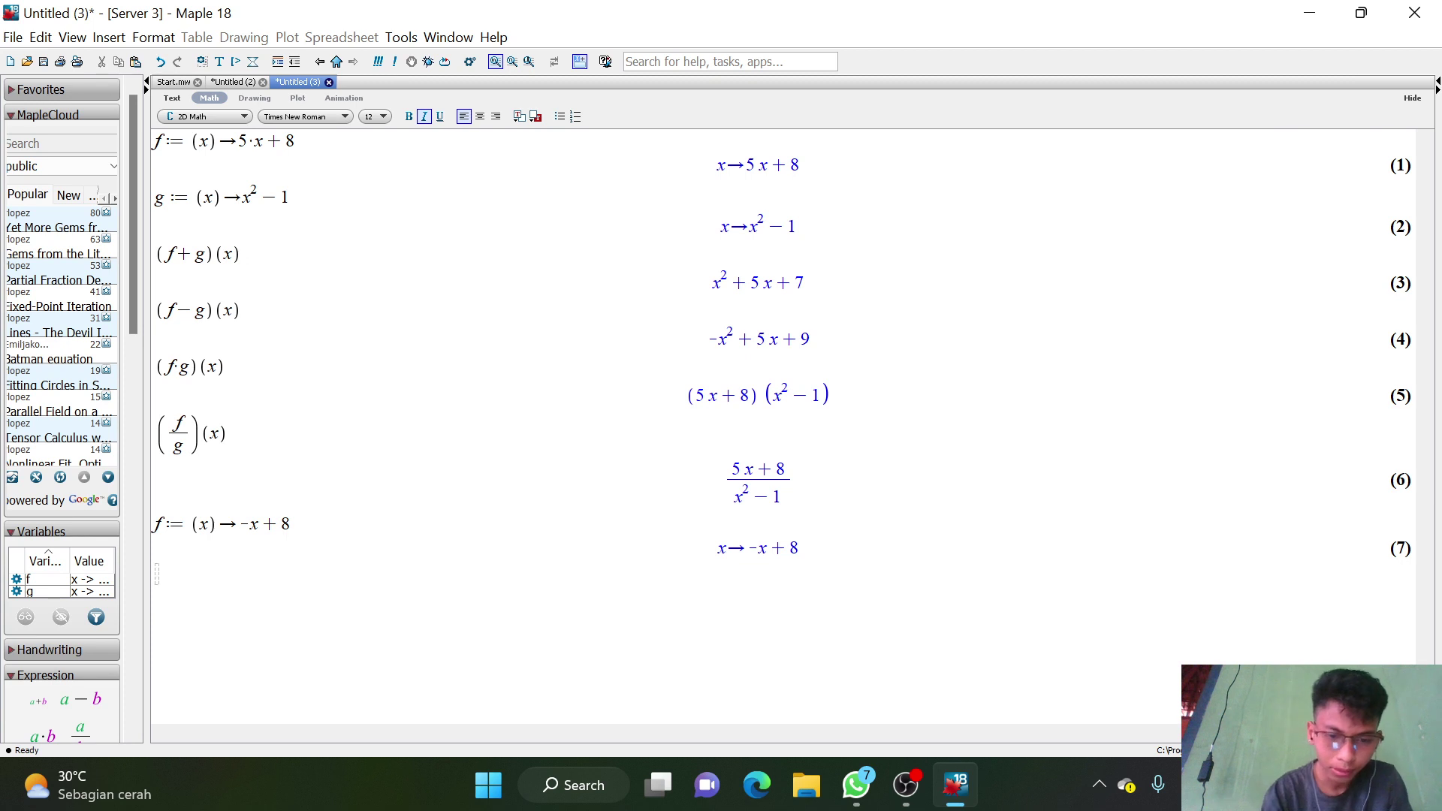
Enter g := (x) -> _x^3 - 2x^2 + 9 on the line below the new f definition and evaluate it.
{"action": "type", "text": "g"}
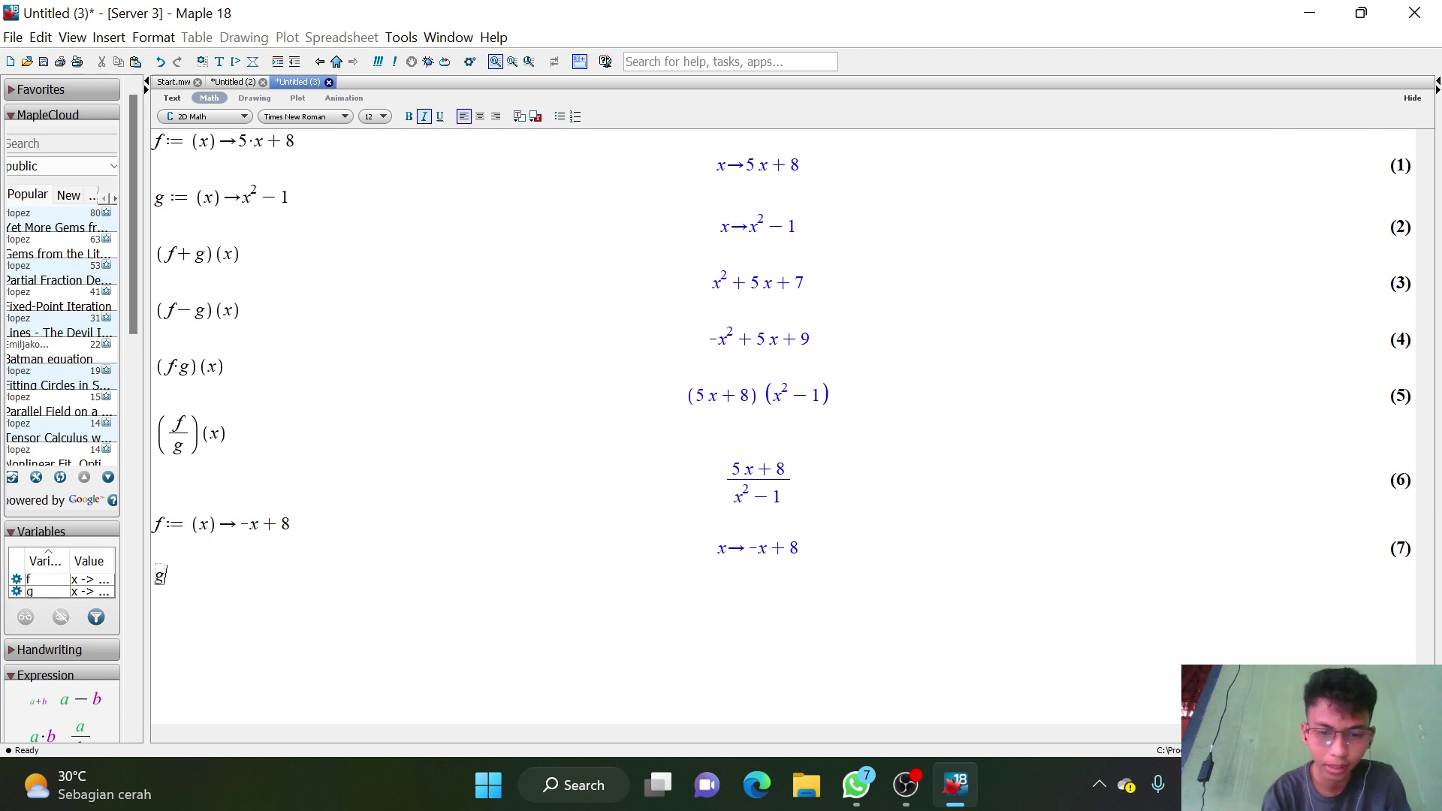
{"action": "type", "text": ":"}
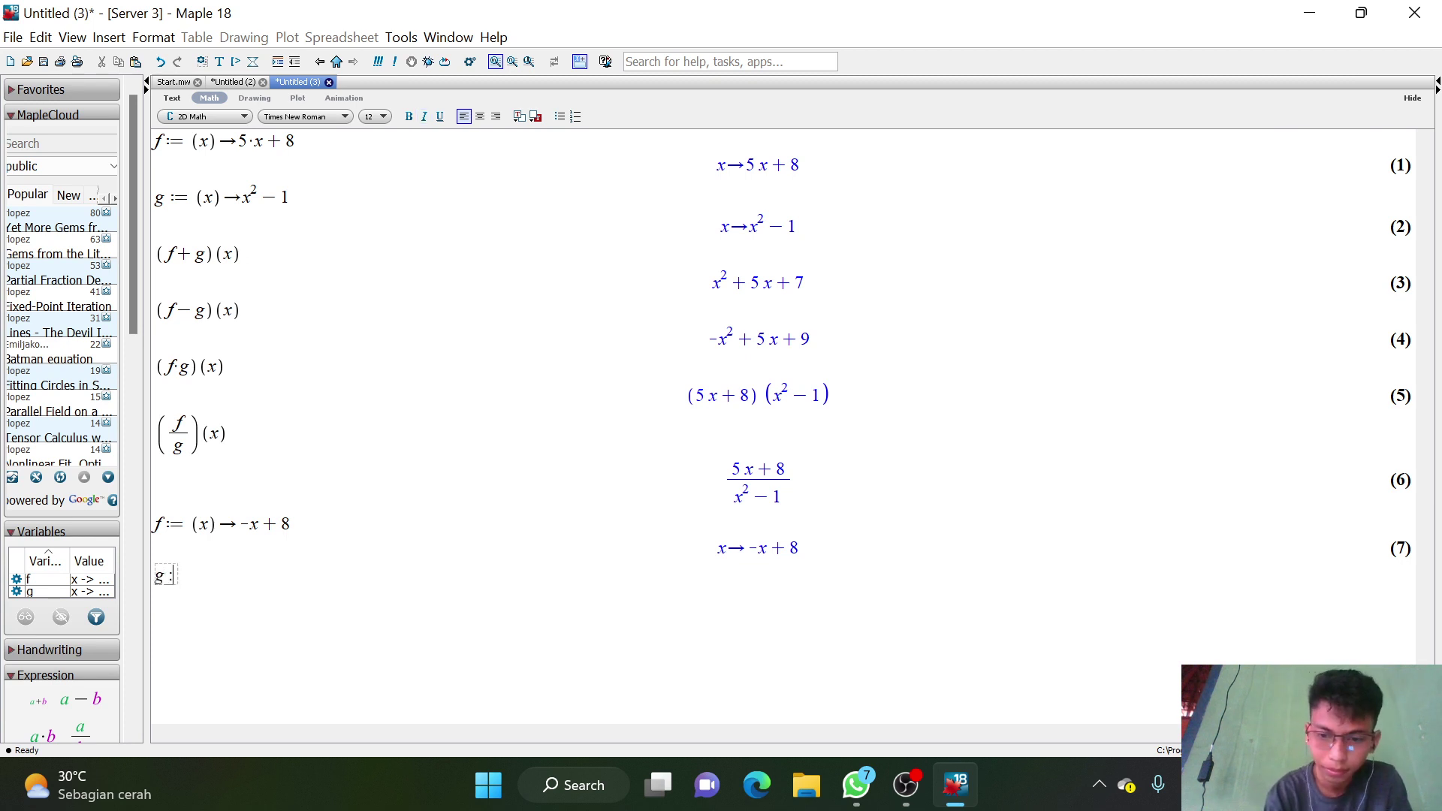
{"action": "type", "text": "=("}
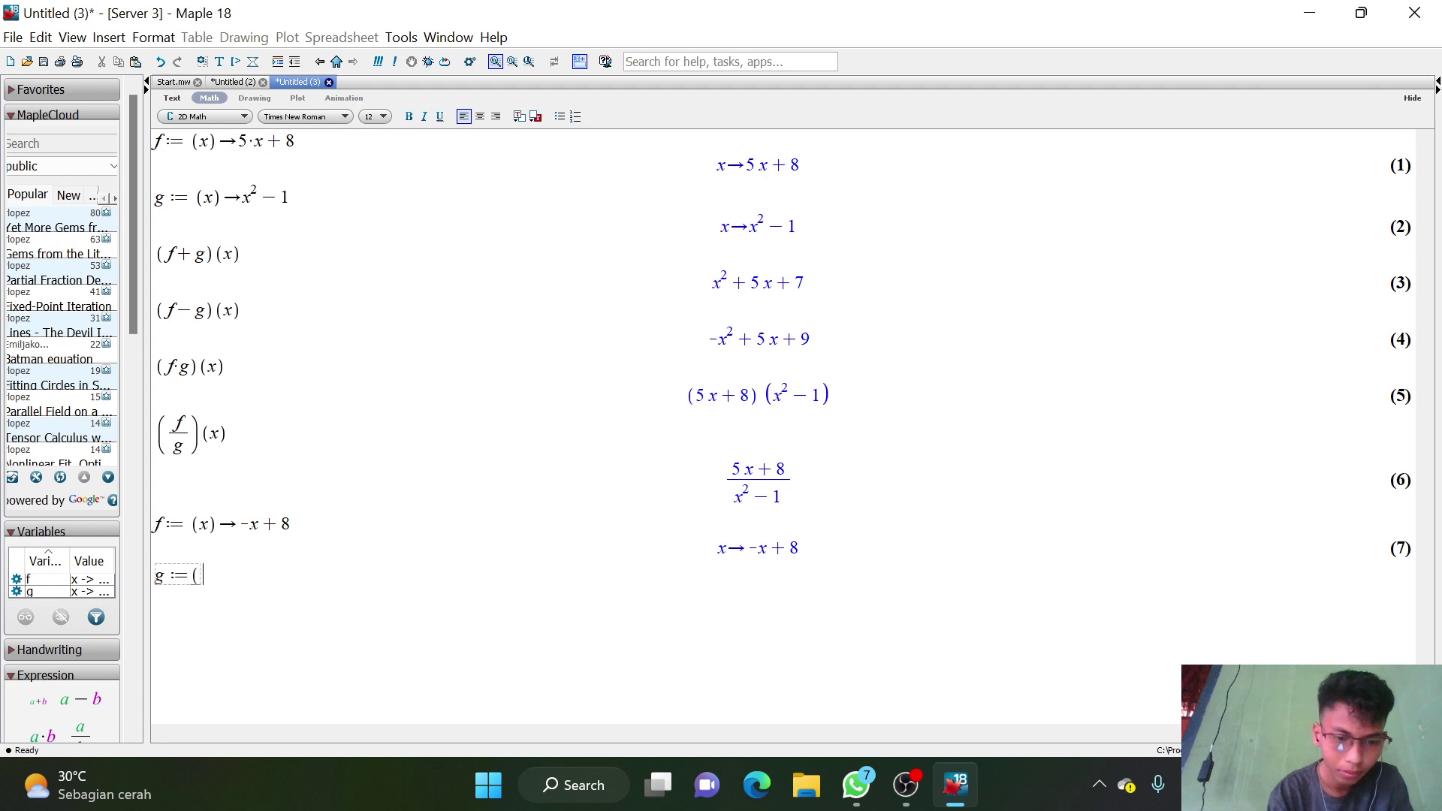
{"action": "type", "text": "x)-"}
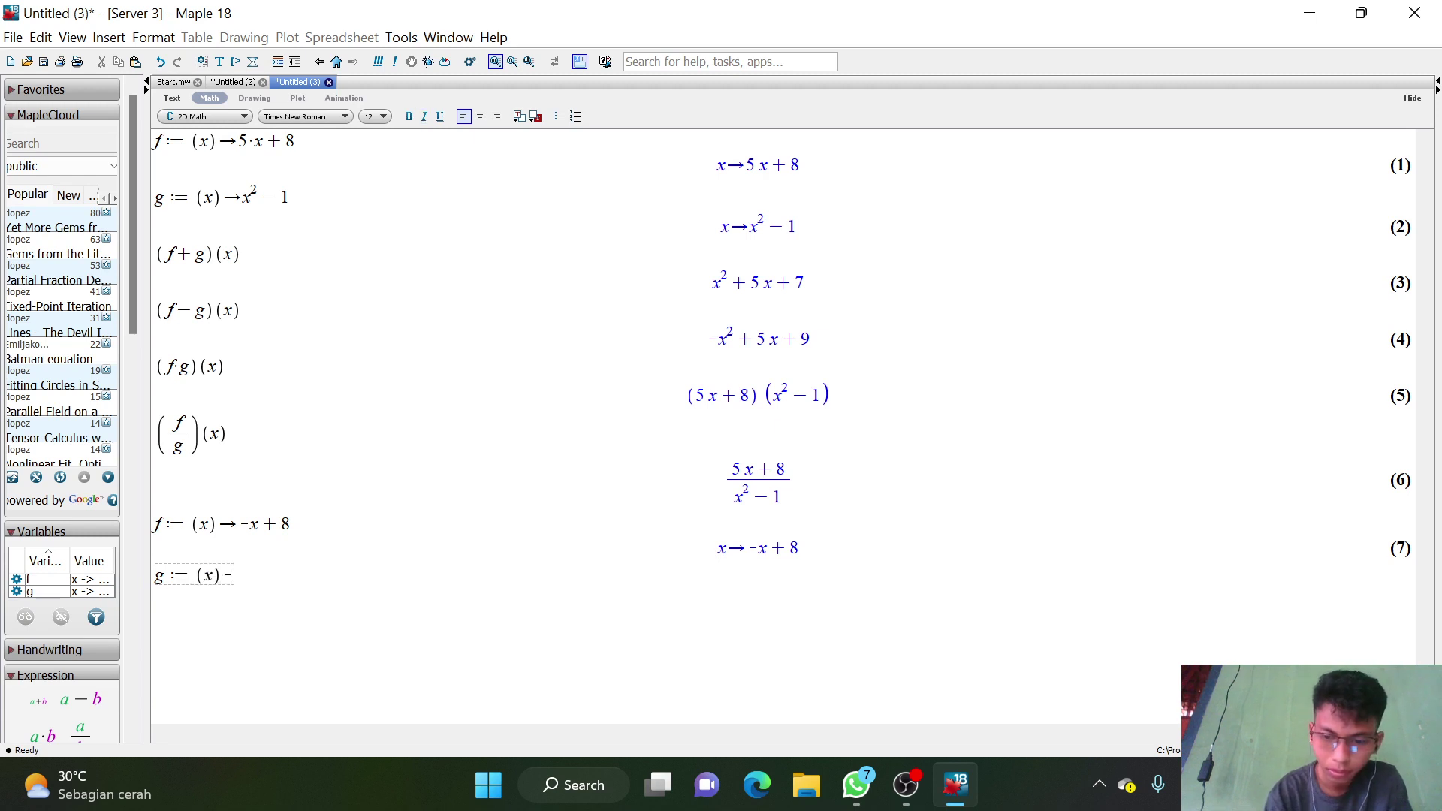
{"action": "type", "text": ">"}
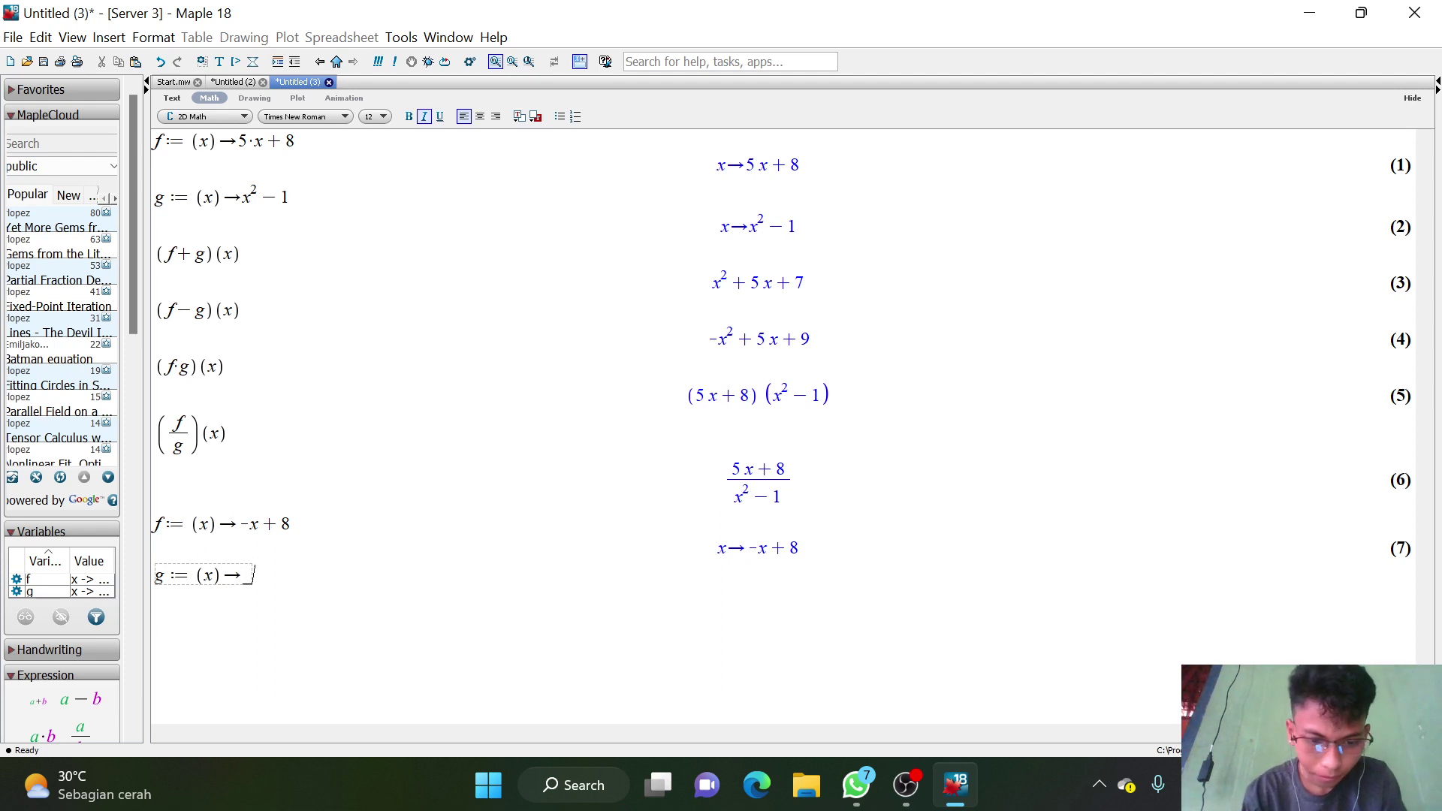
{"action": "type", "text": " x^"}
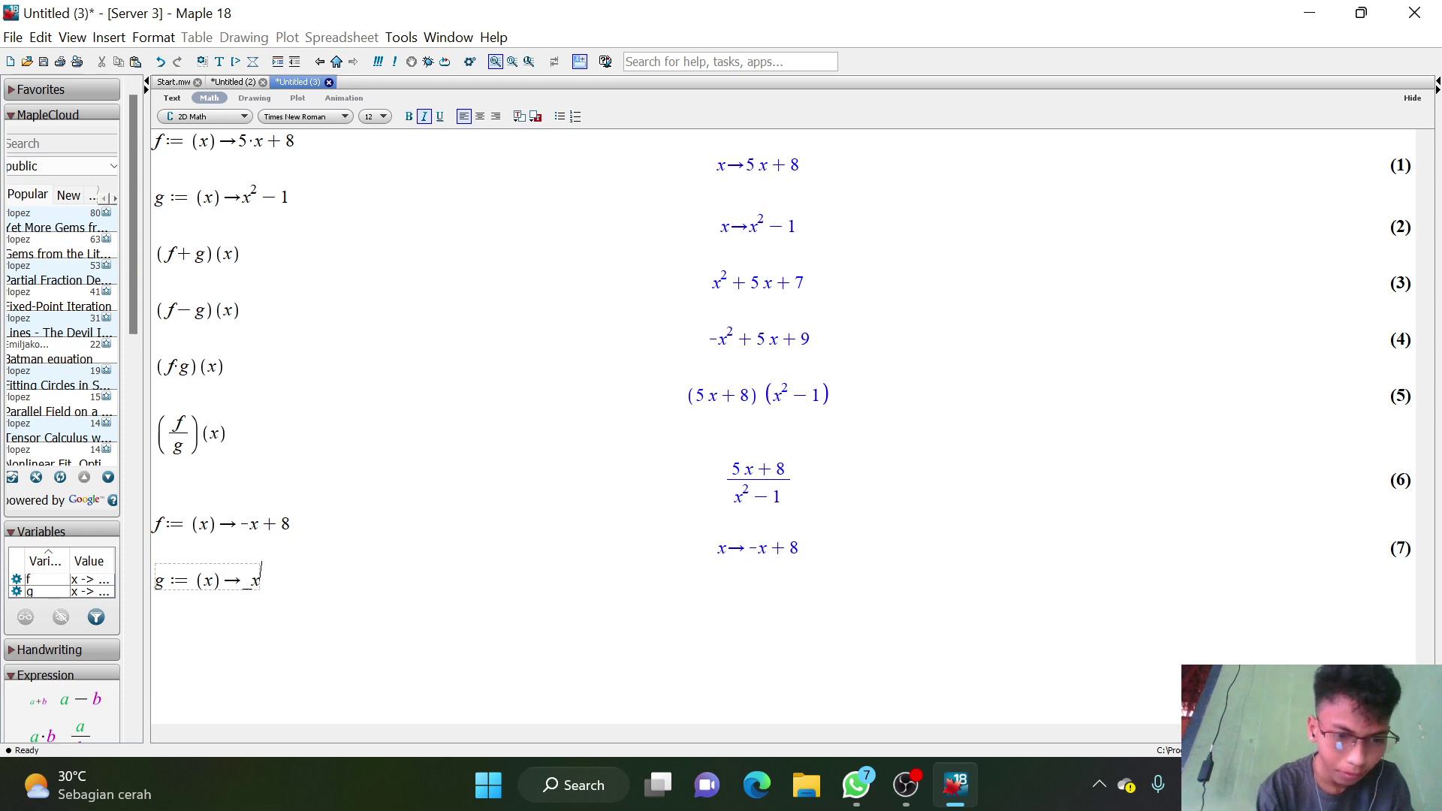
{"action": "type", "text": "3"}
{"action": "key", "text": "Right"}
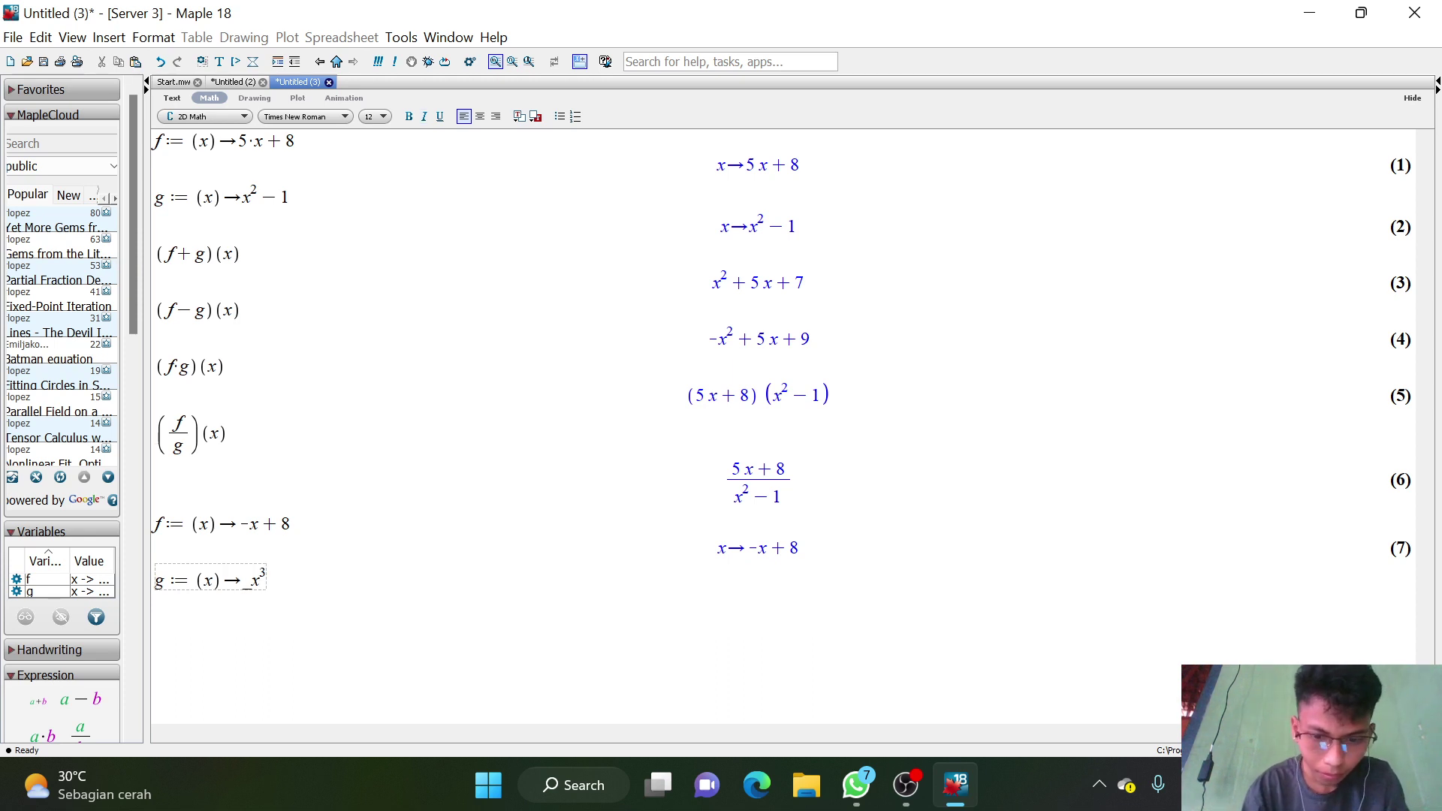
{"action": "type", "text": "-"}
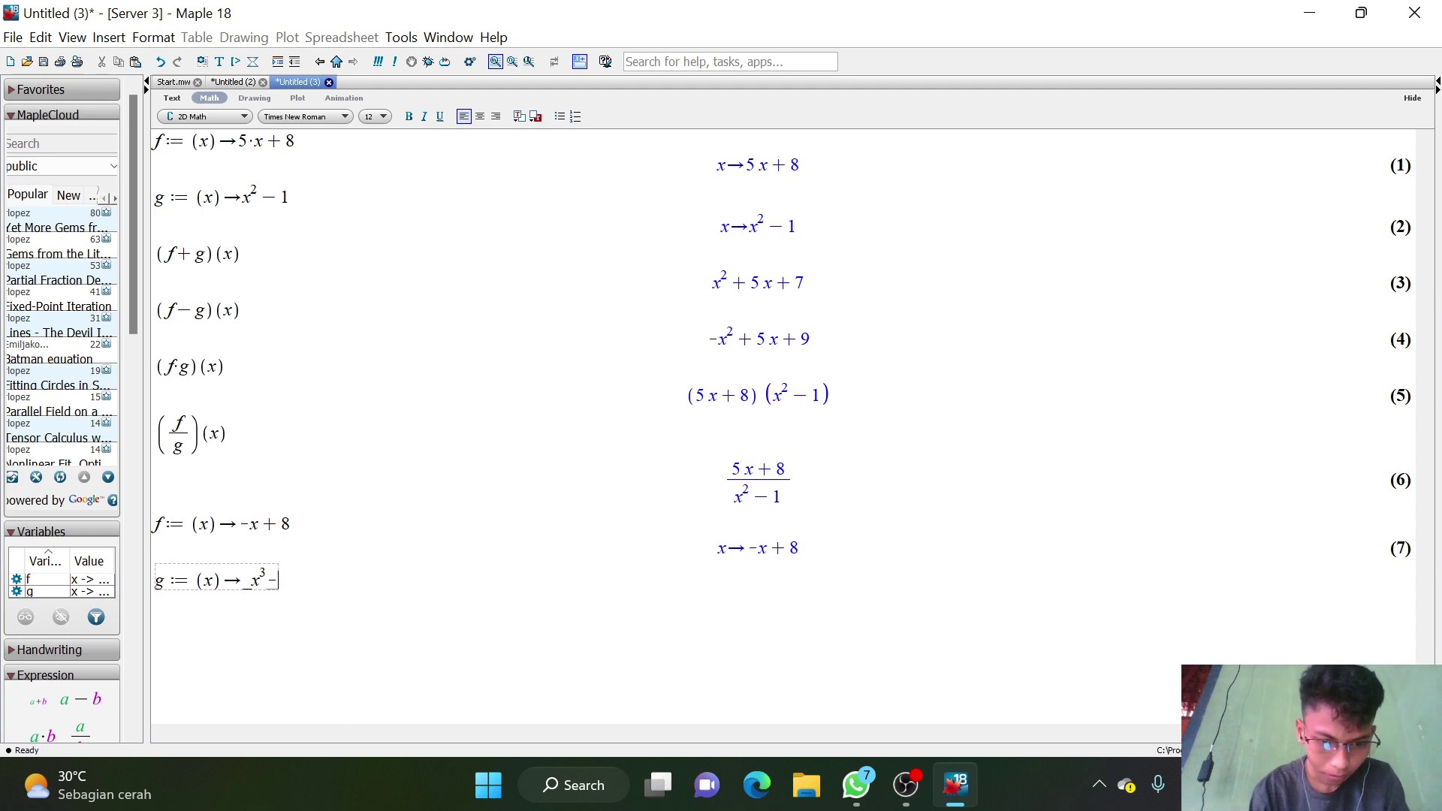
{"action": "type", "text": "2x"}
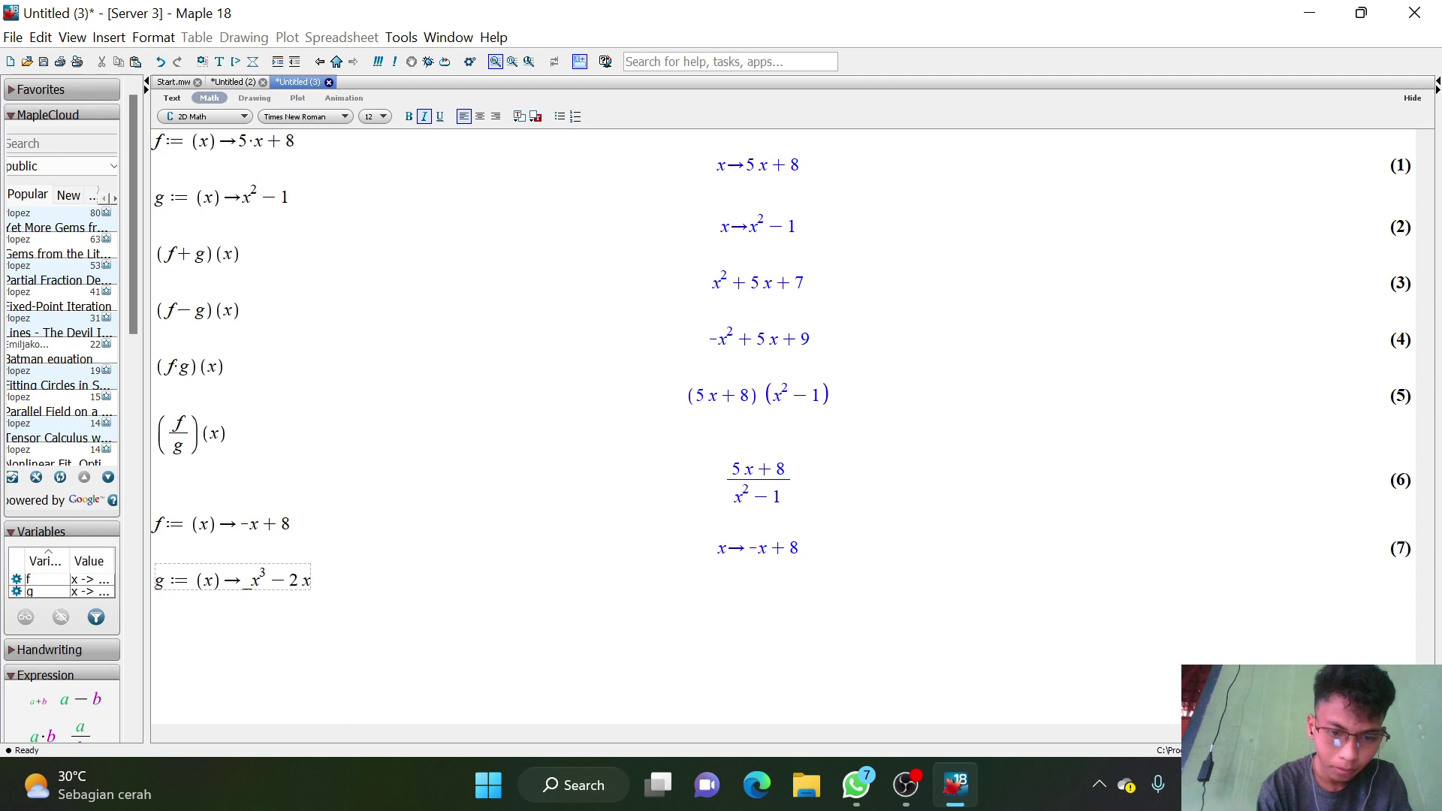
{"action": "type", "text": "^2"}
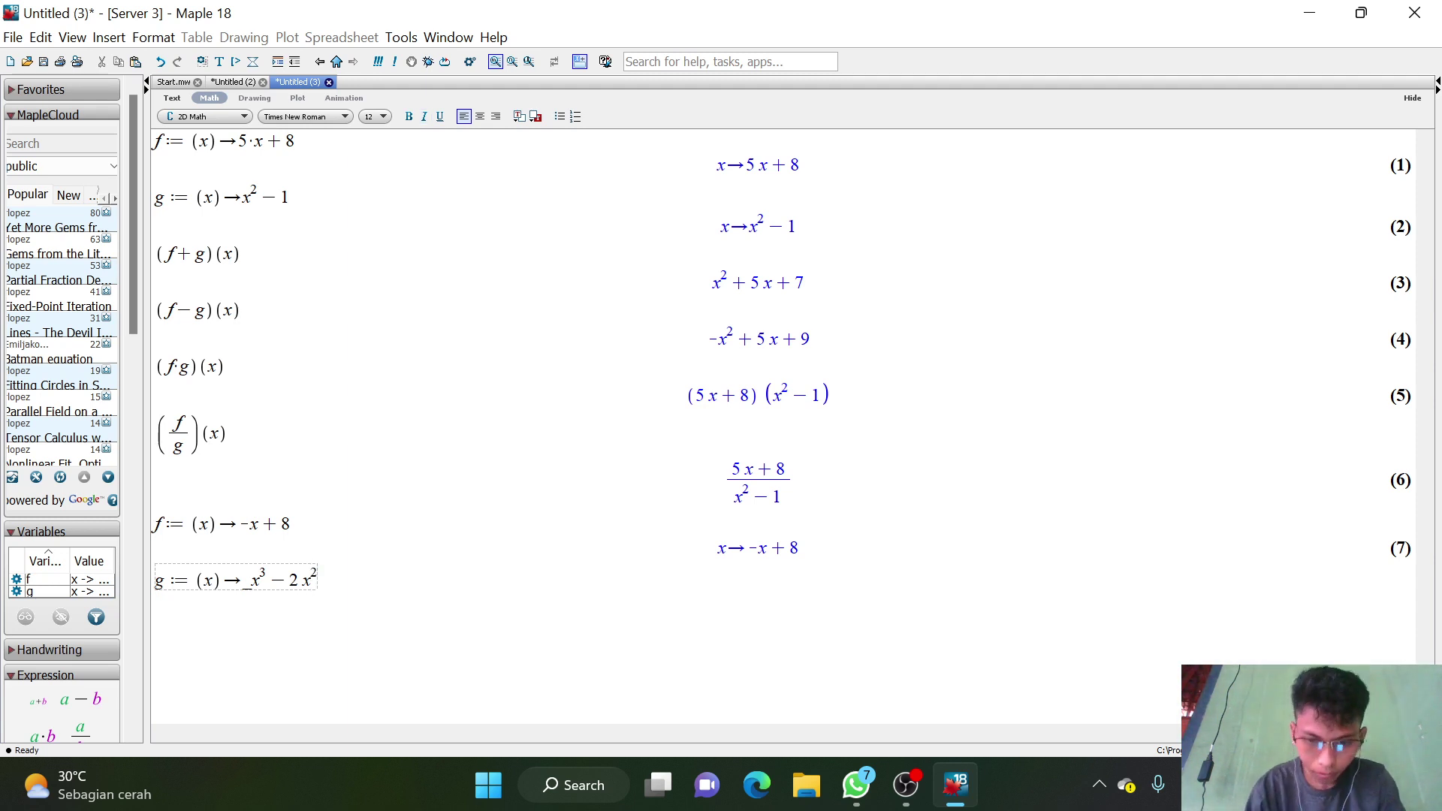
{"action": "key", "text": "Right"}
{"action": "type", "text": "+ "}
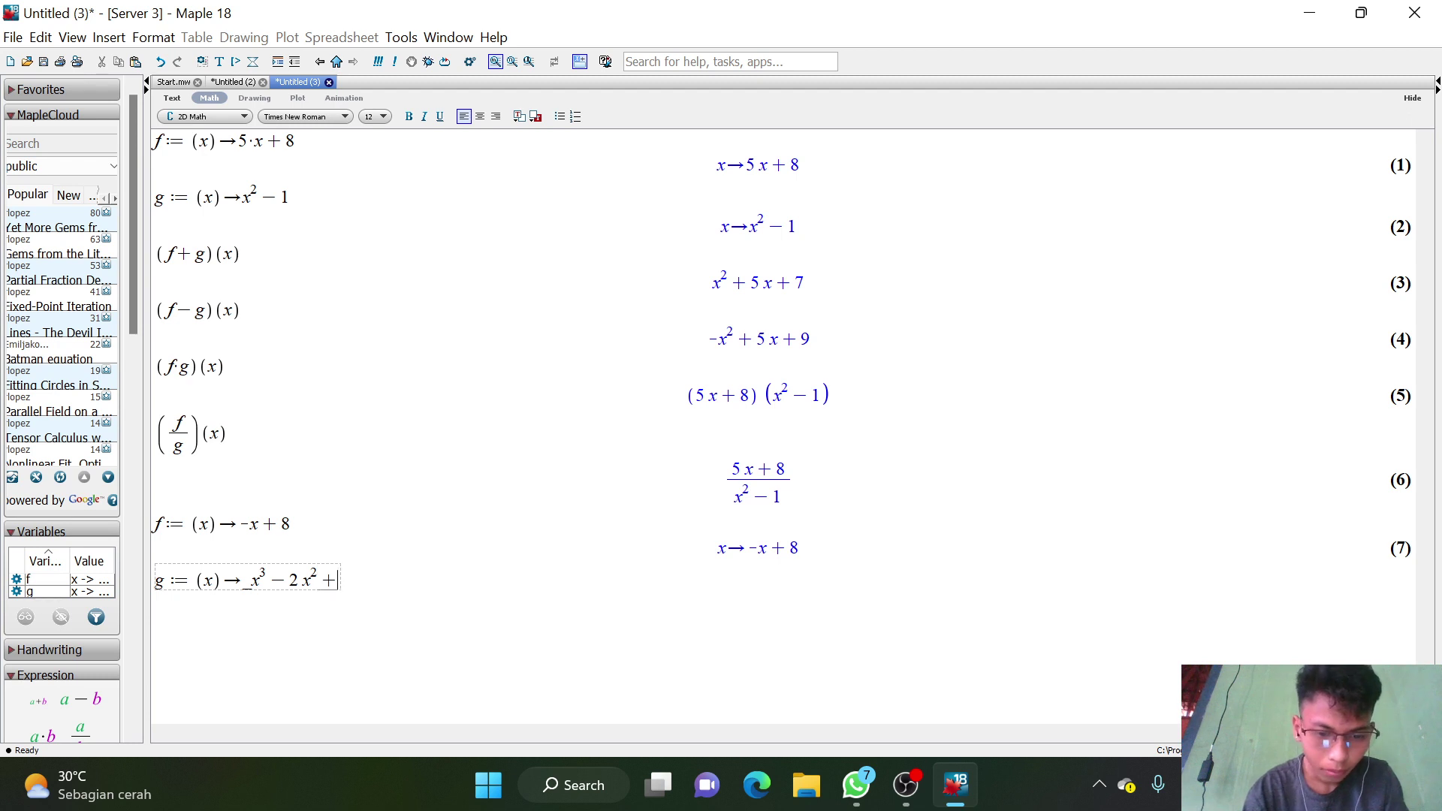
{"action": "type", "text": "9"}
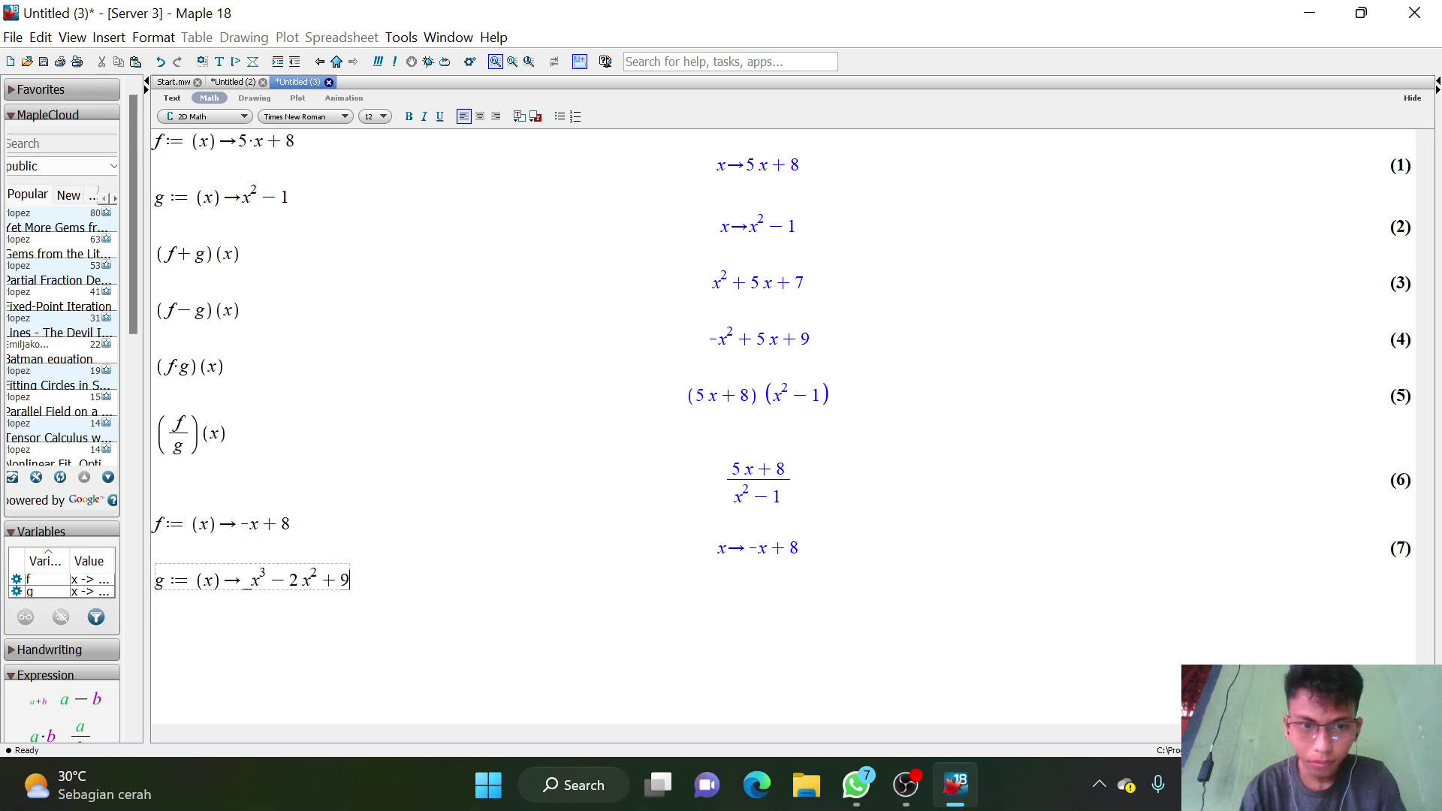
{"action": "key", "text": "Return"}
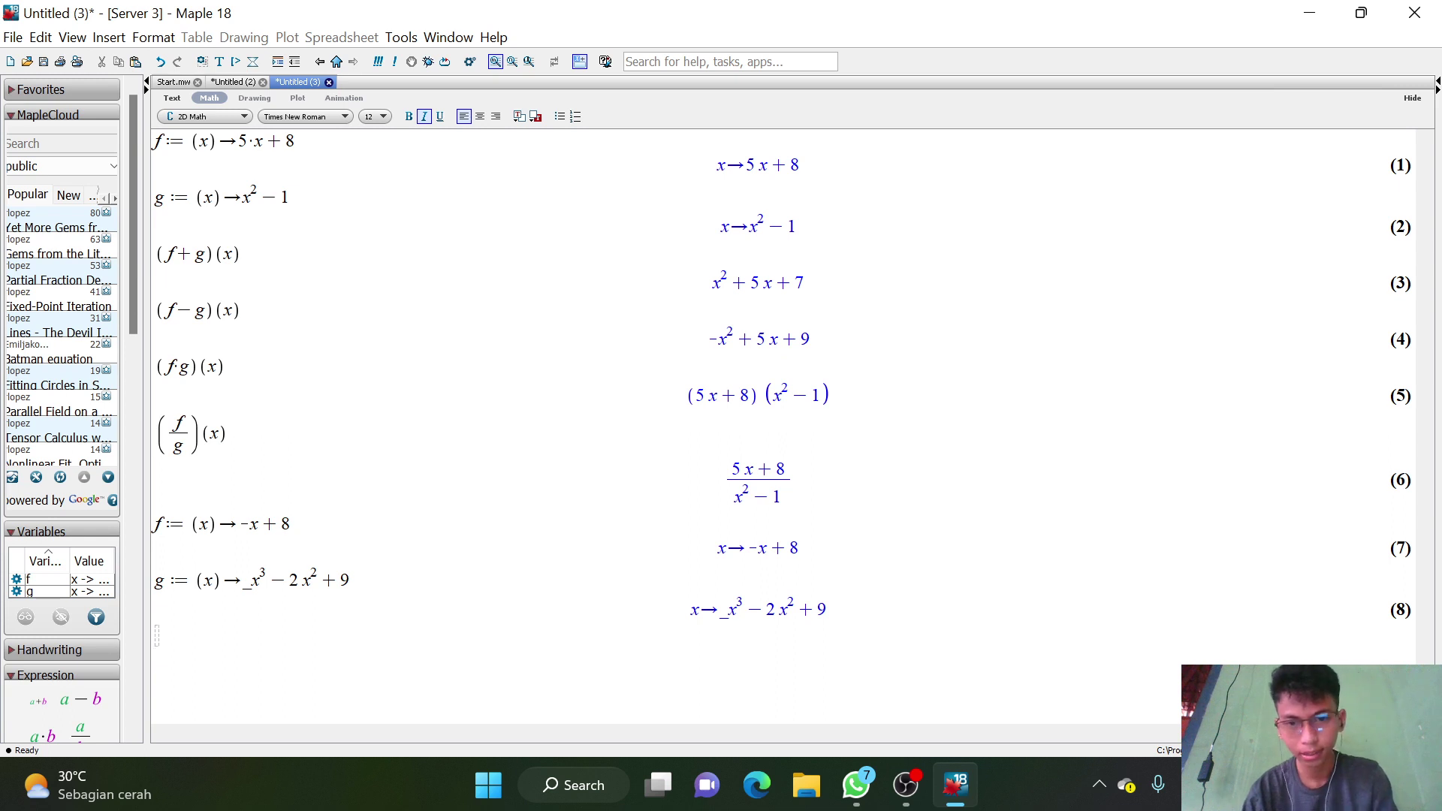
Replace the underscore before x^3 in the newest g definition with a minus sign and re-evaluate the line.
{"action": "left_click", "coordinate": [251, 580]}
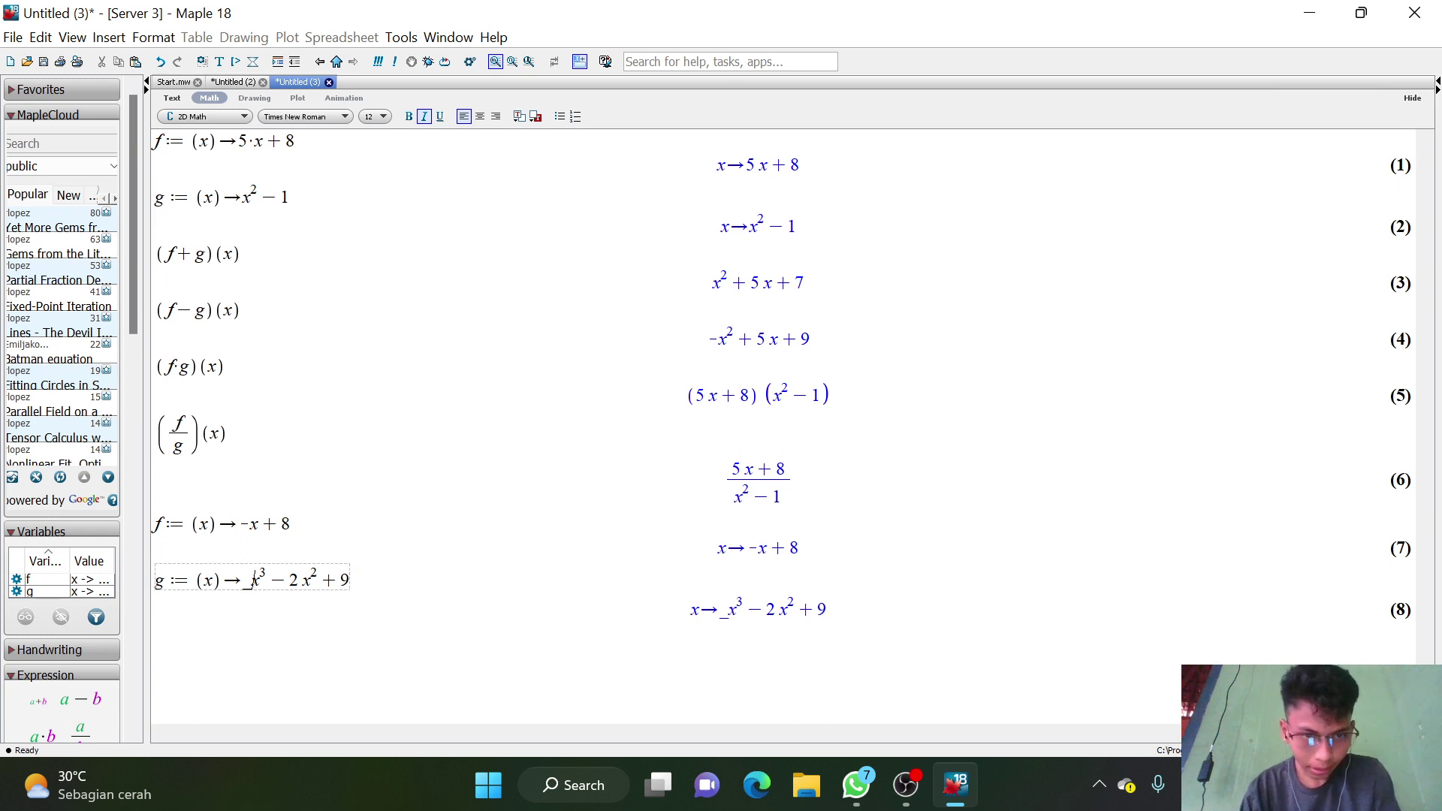
{"action": "key", "text": "BackSpace"}
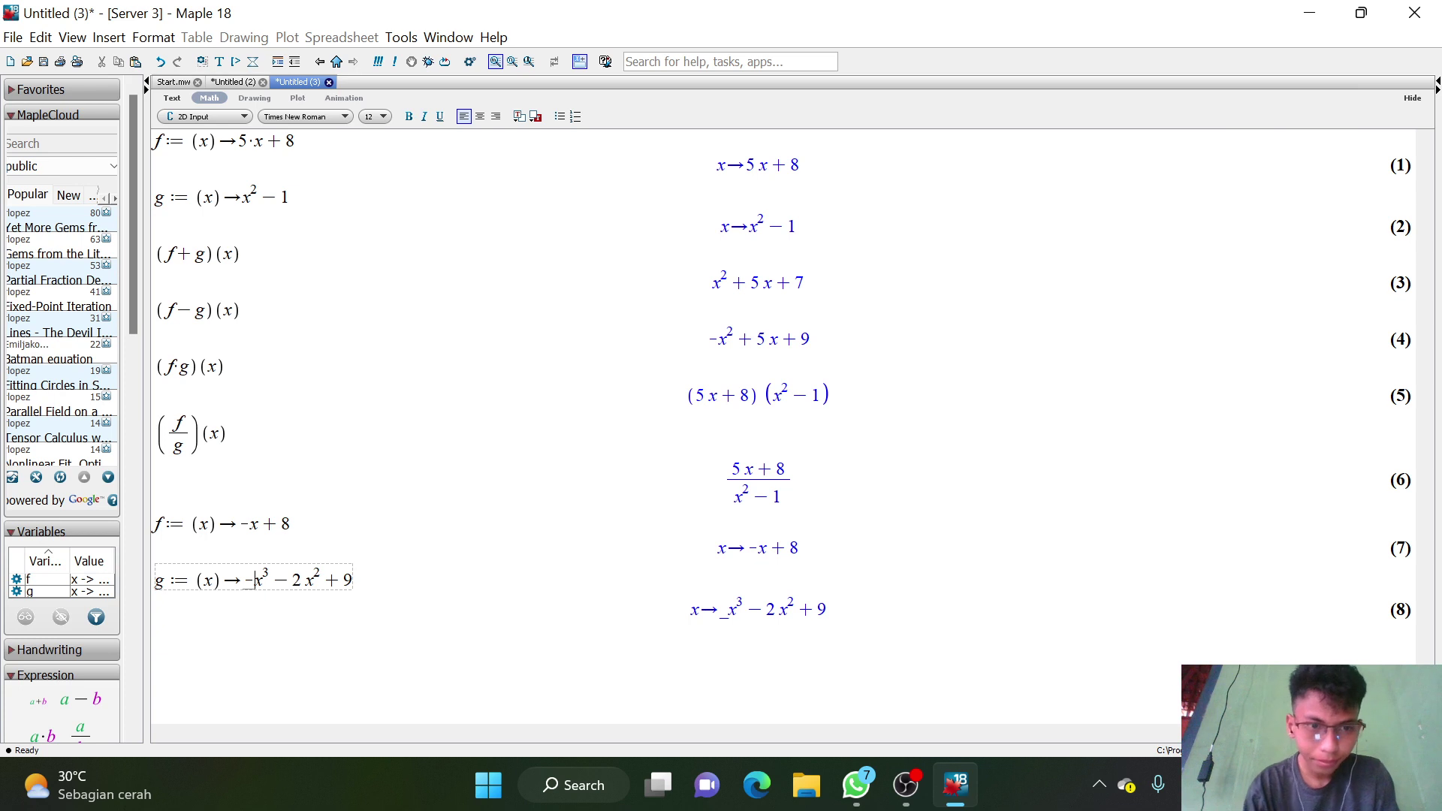
{"action": "key", "text": "Return"}
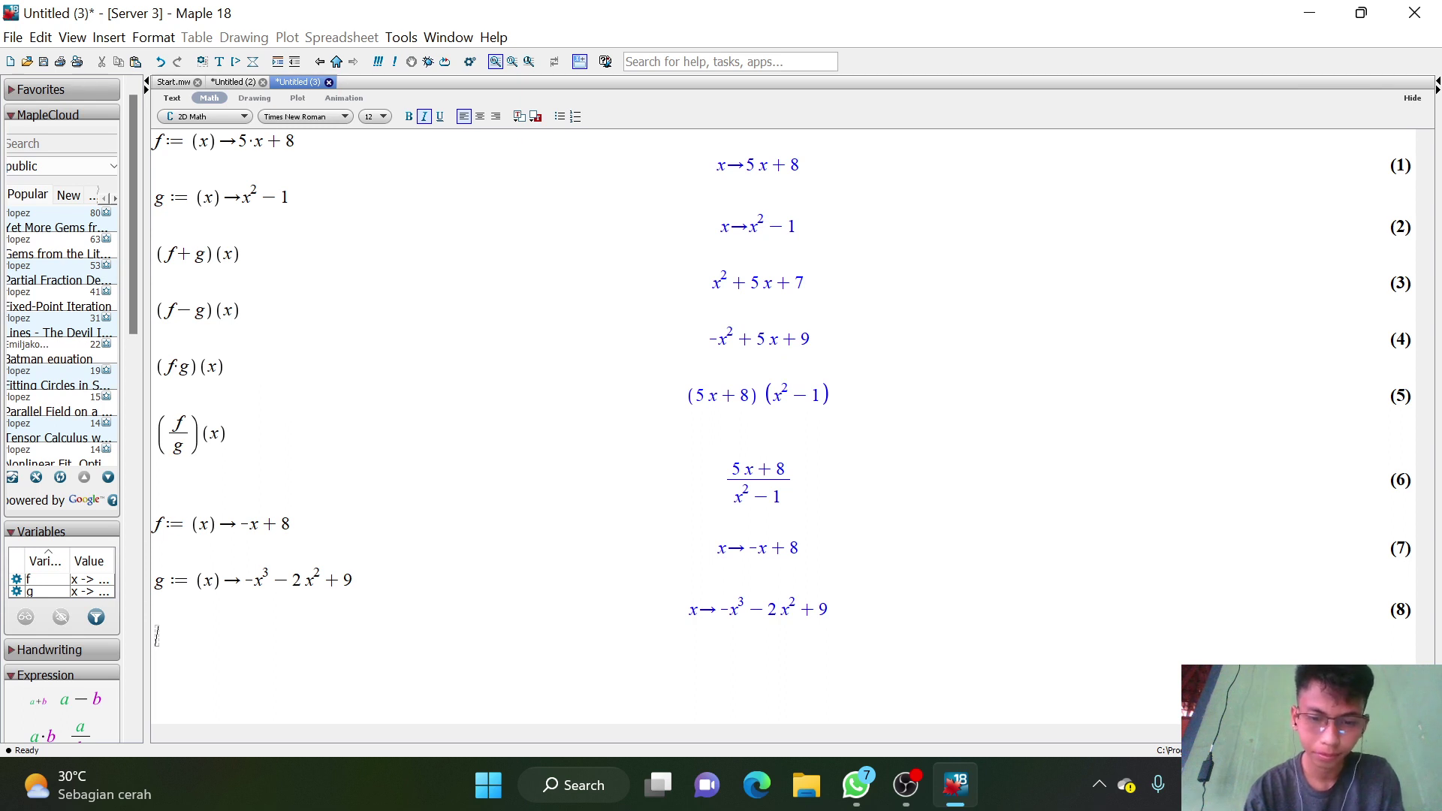
Enter the difference (f-g)(x) on the line below the corrected g definition and evaluate it.
{"action": "type", "text": "(f-"}
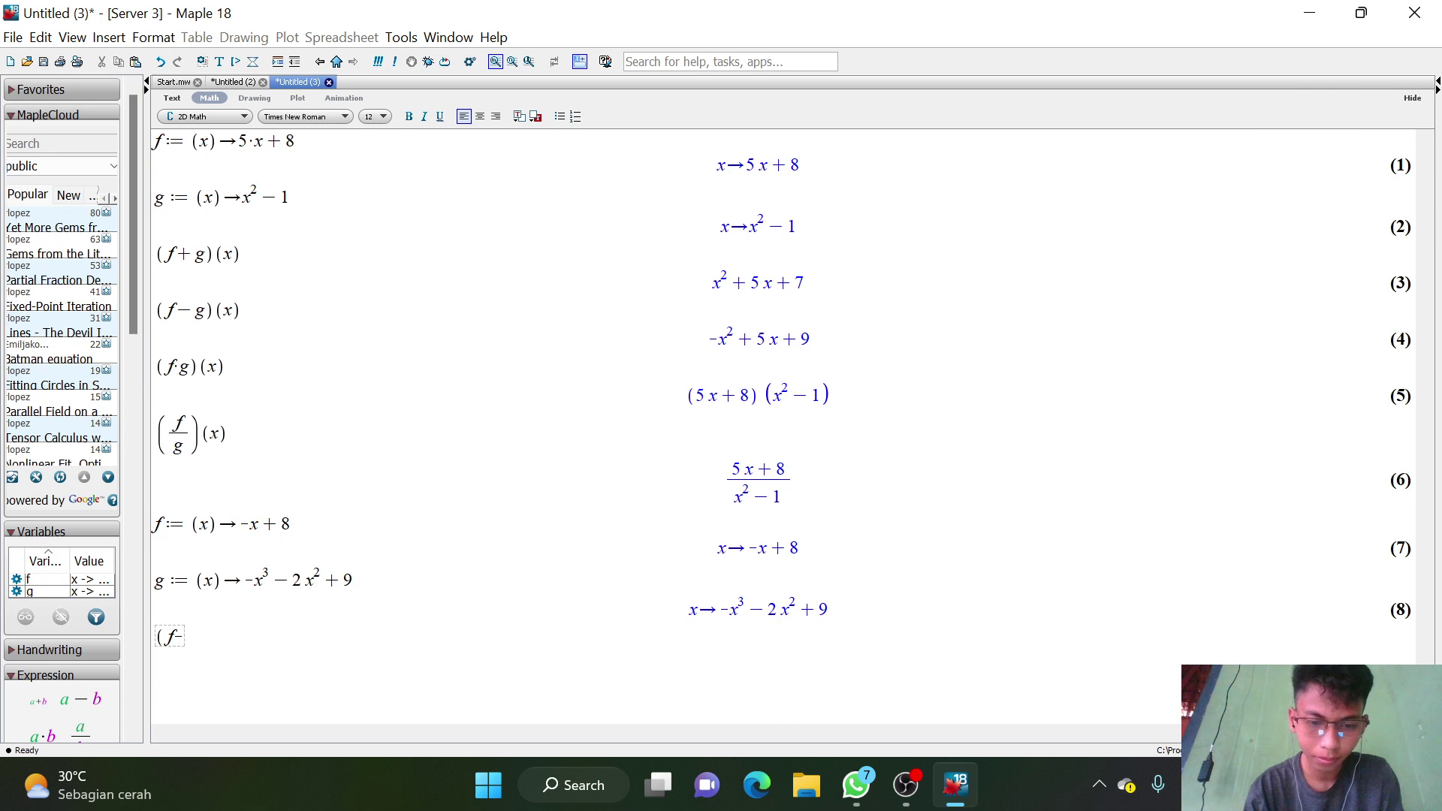
{"action": "type", "text": "g)x"}
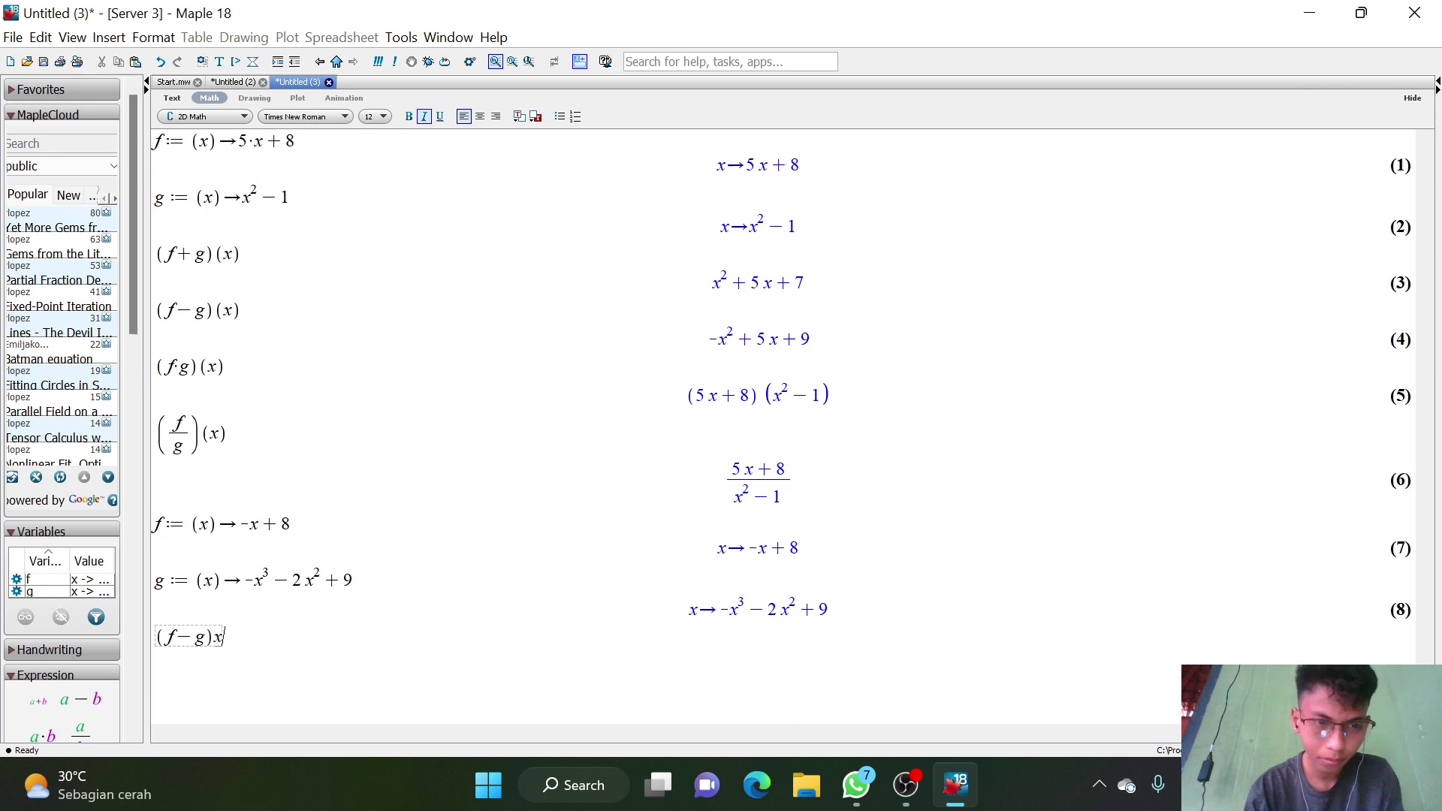
{"action": "key", "text": "BackSpace"}
{"action": "type", "text": "(x)"}
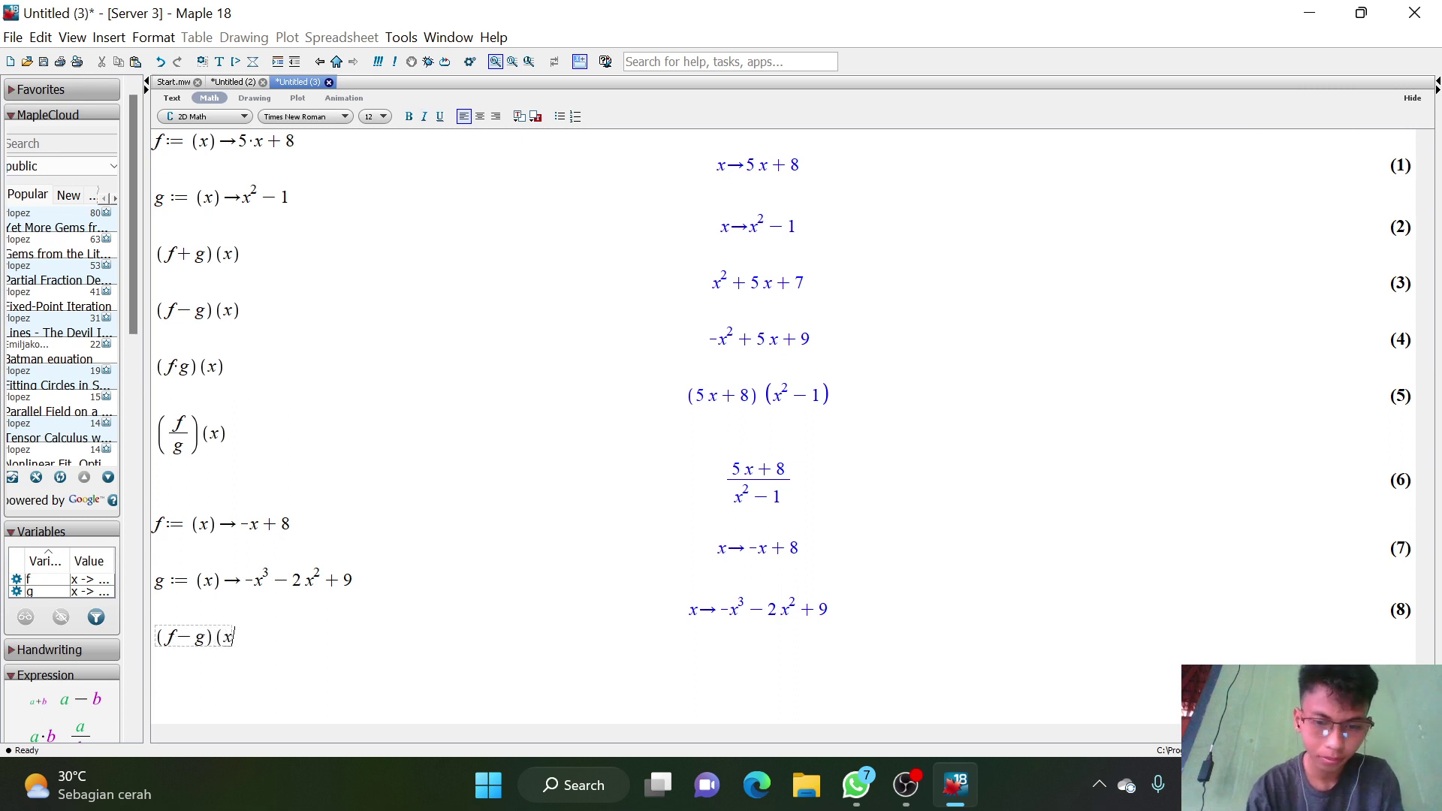
{"action": "key", "text": "Return"}
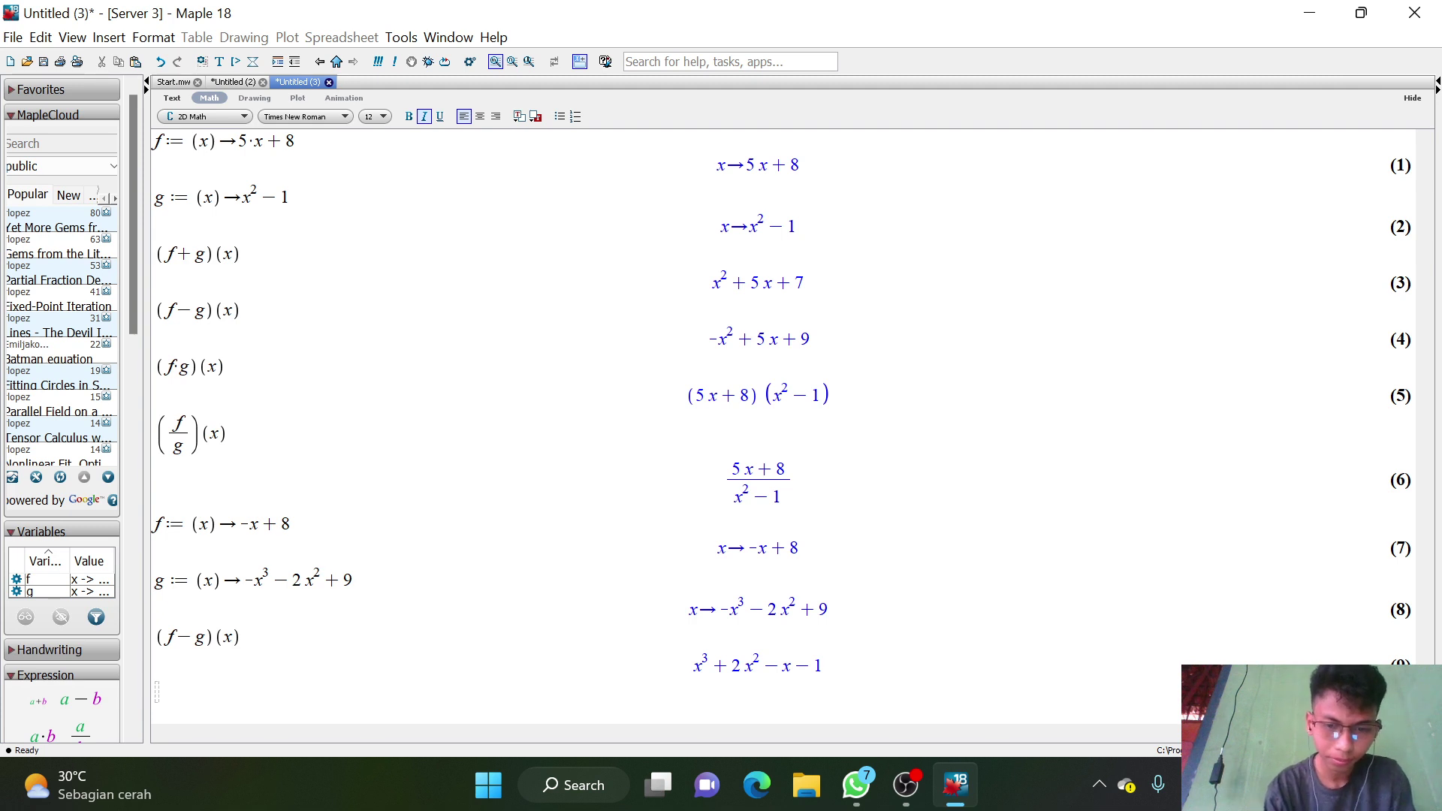
Evaluate the difference at x = 2.6 by entering (f-g)(2.6) on the next empty line.
{"action": "type", "text": "(f"}
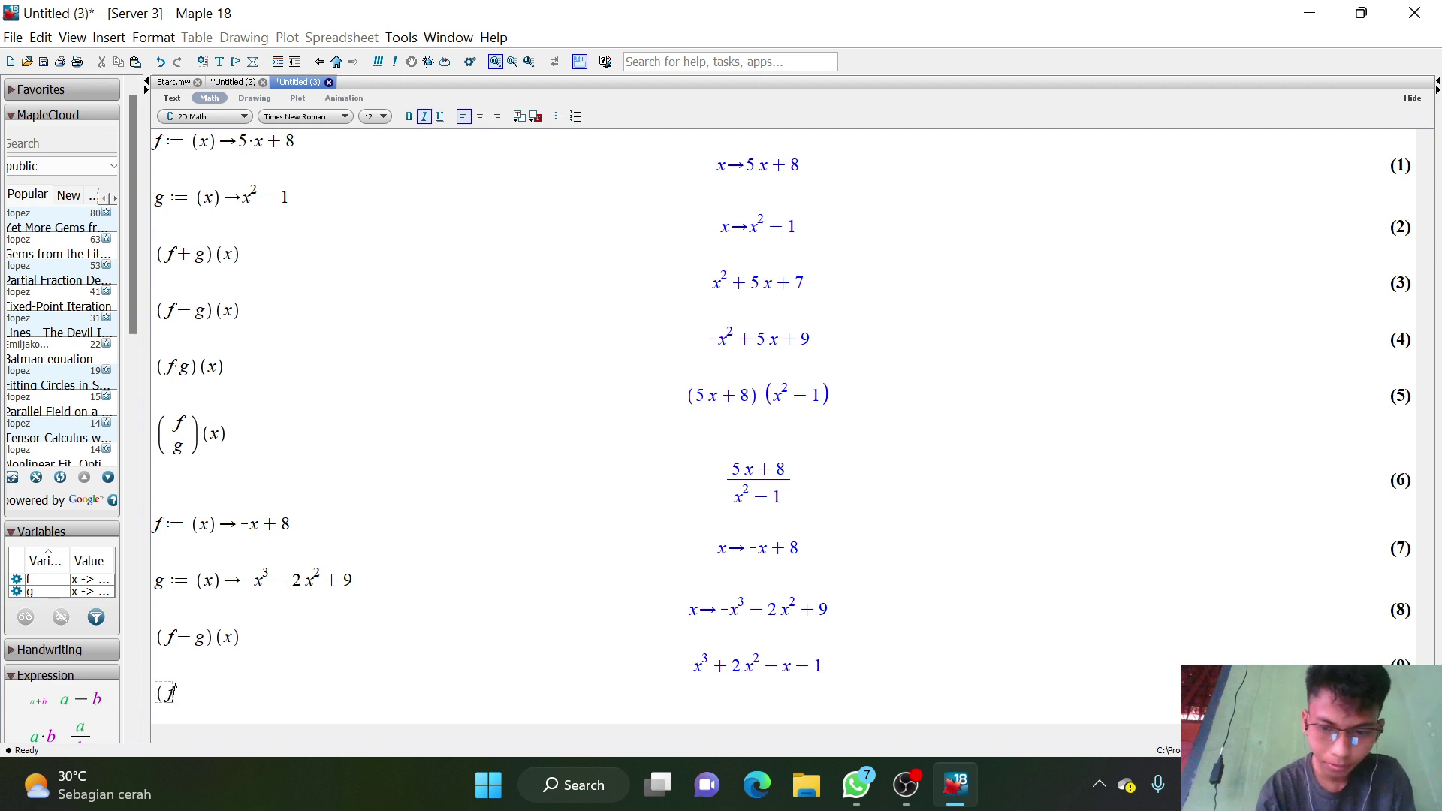
{"action": "type", "text": "-g)"}
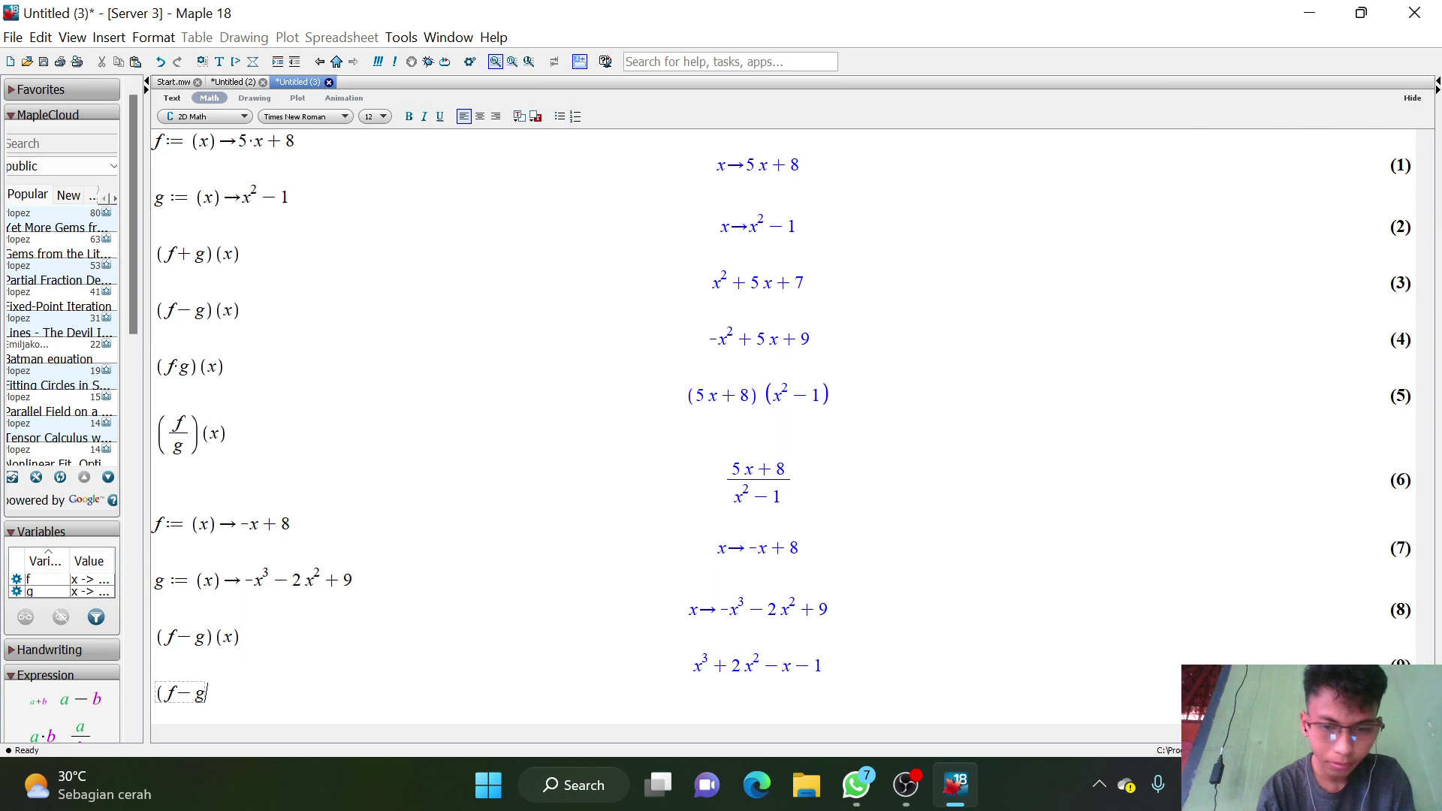
{"action": "type", "text": "("}
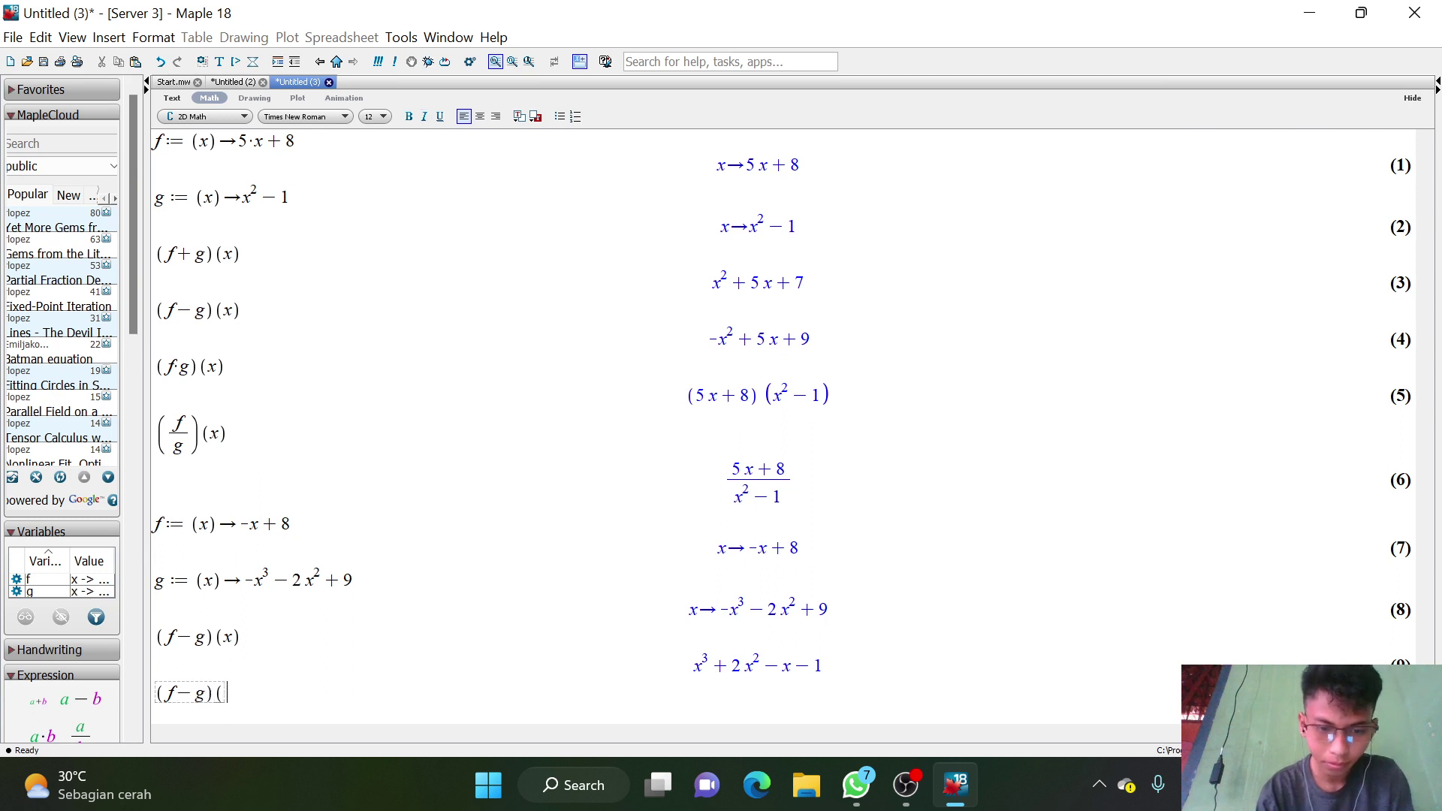
{"action": "type", "text": "2.6)"}
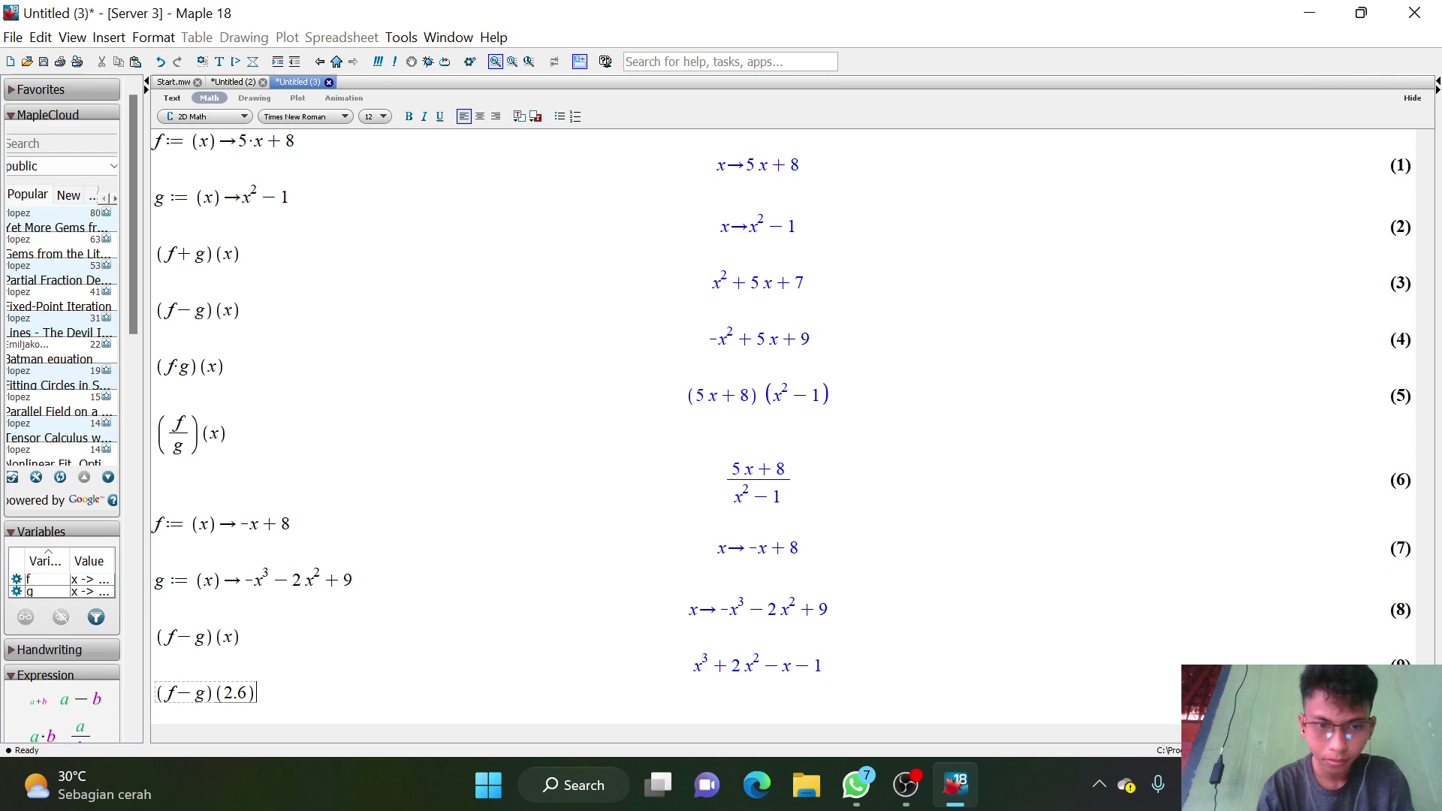
{"action": "key", "text": "Return"}
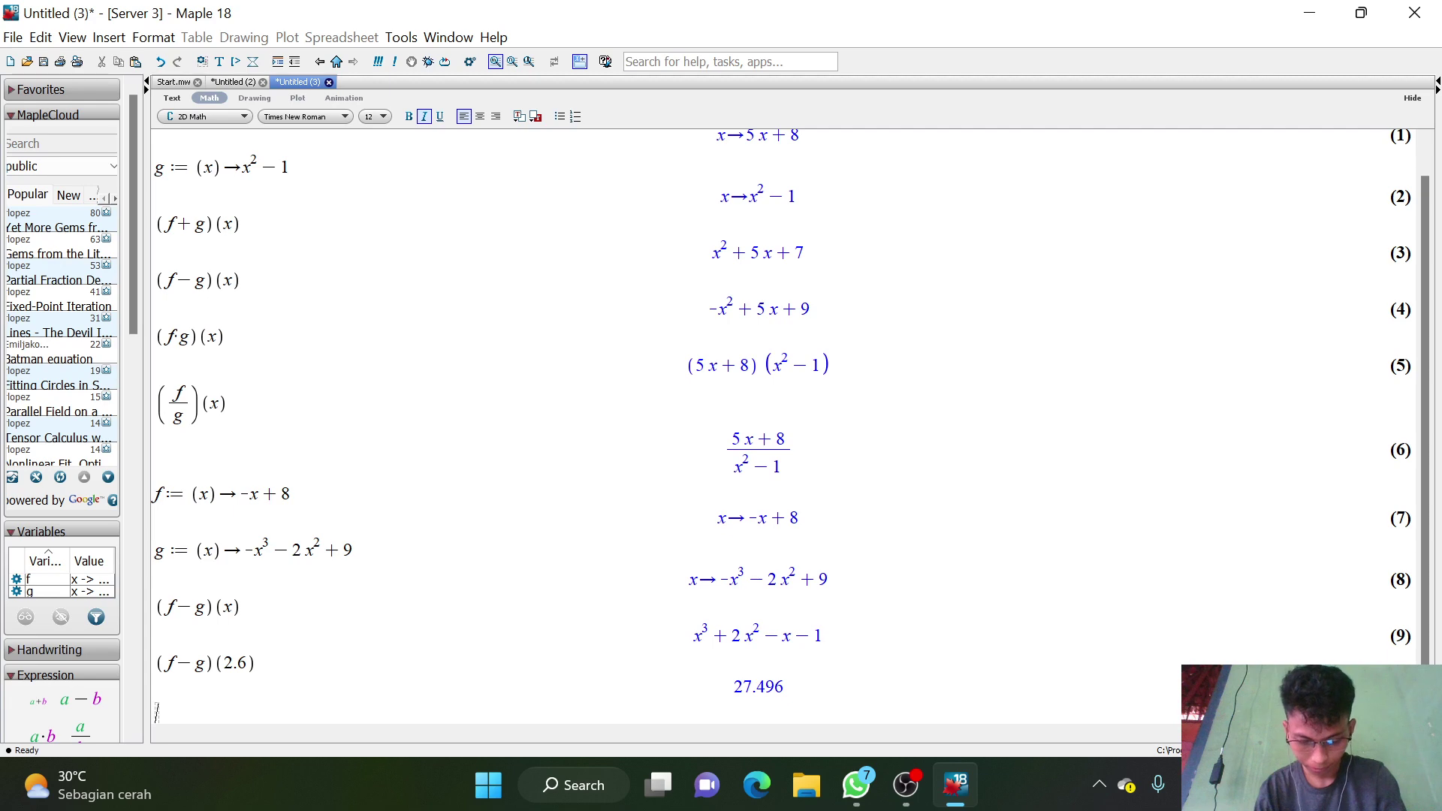
Read the Komposisi Fungsi section and its practice example in the Untitled (2) notes and return to Untitled (3).
{"action": "left_click", "coordinate": [233, 81]}
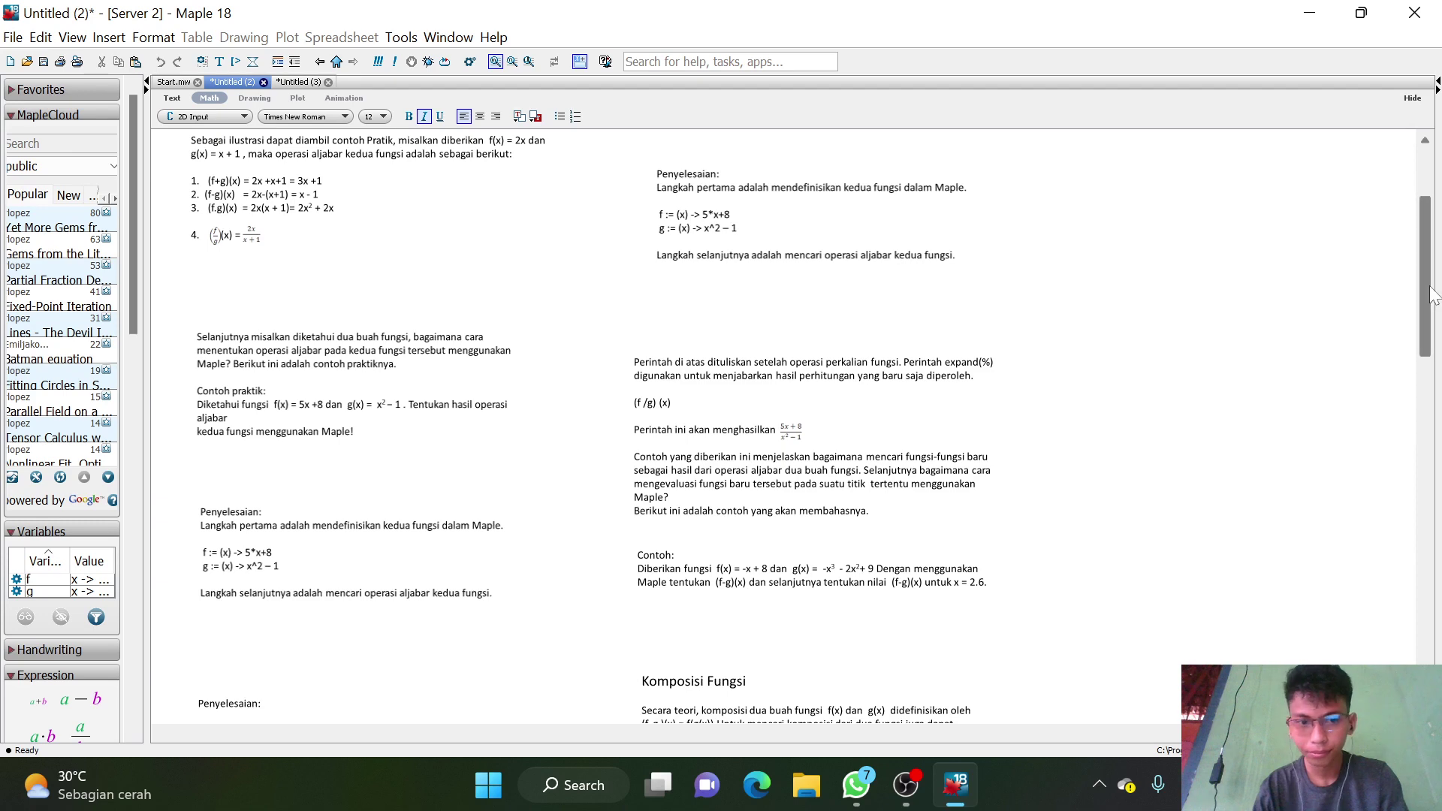
{"action": "left_click_drag", "start_coordinate": [1431, 295], "coordinate": [1429, 392]}
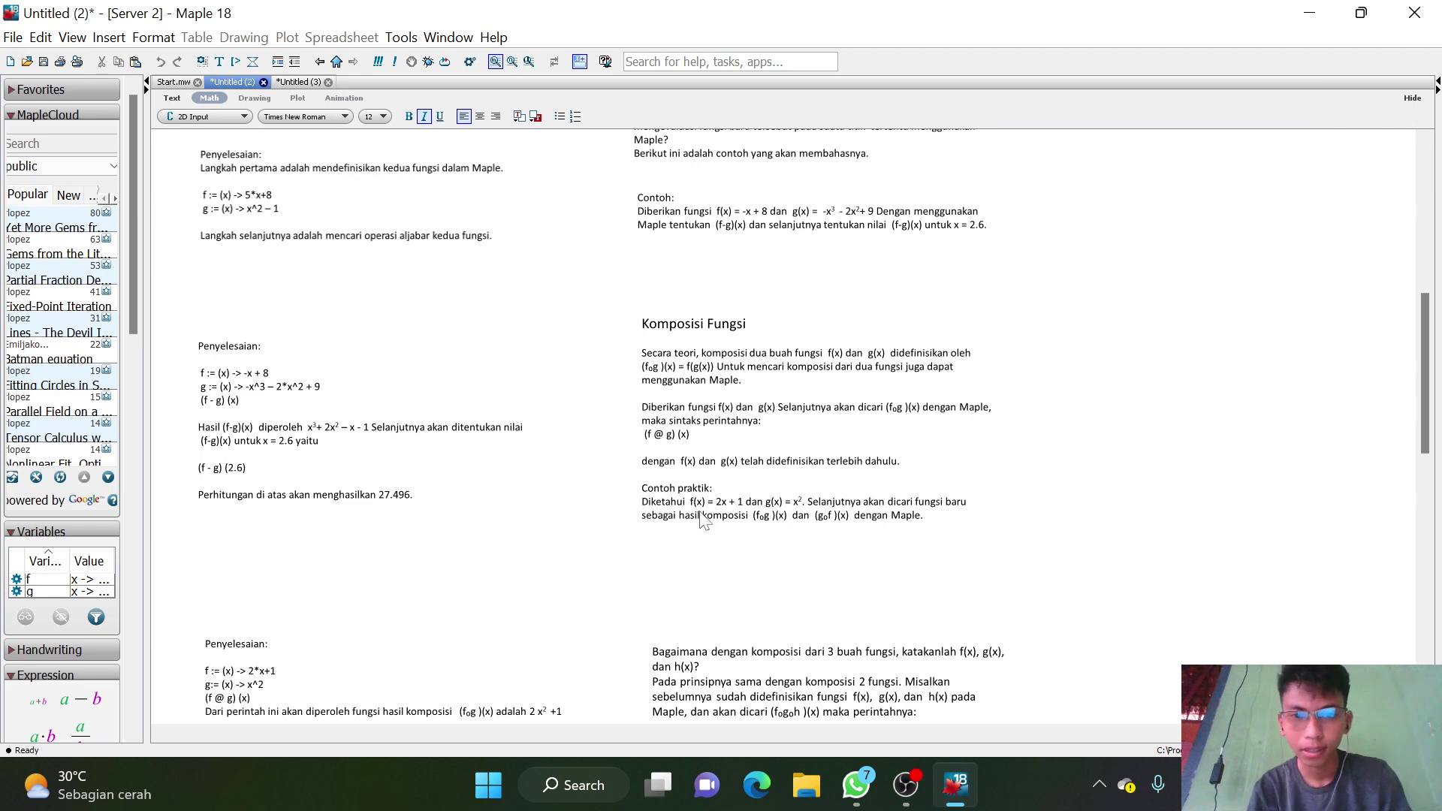
{"action": "left_click", "coordinate": [304, 82]}
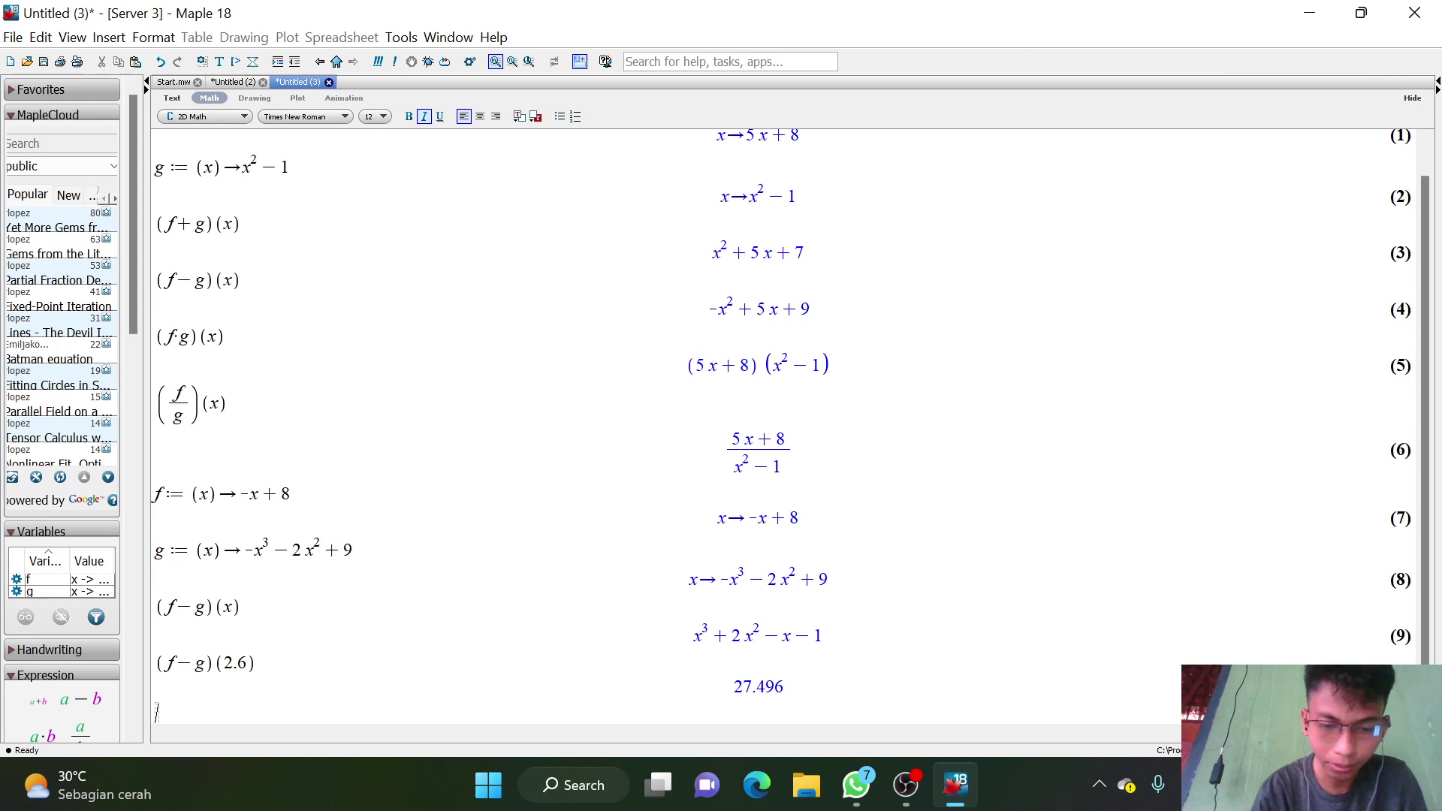
Redefine f := (x) -> 2x + 1 on the line below (f-g)(2.6) and evaluate it.
{"action": "type", "text": "f"}
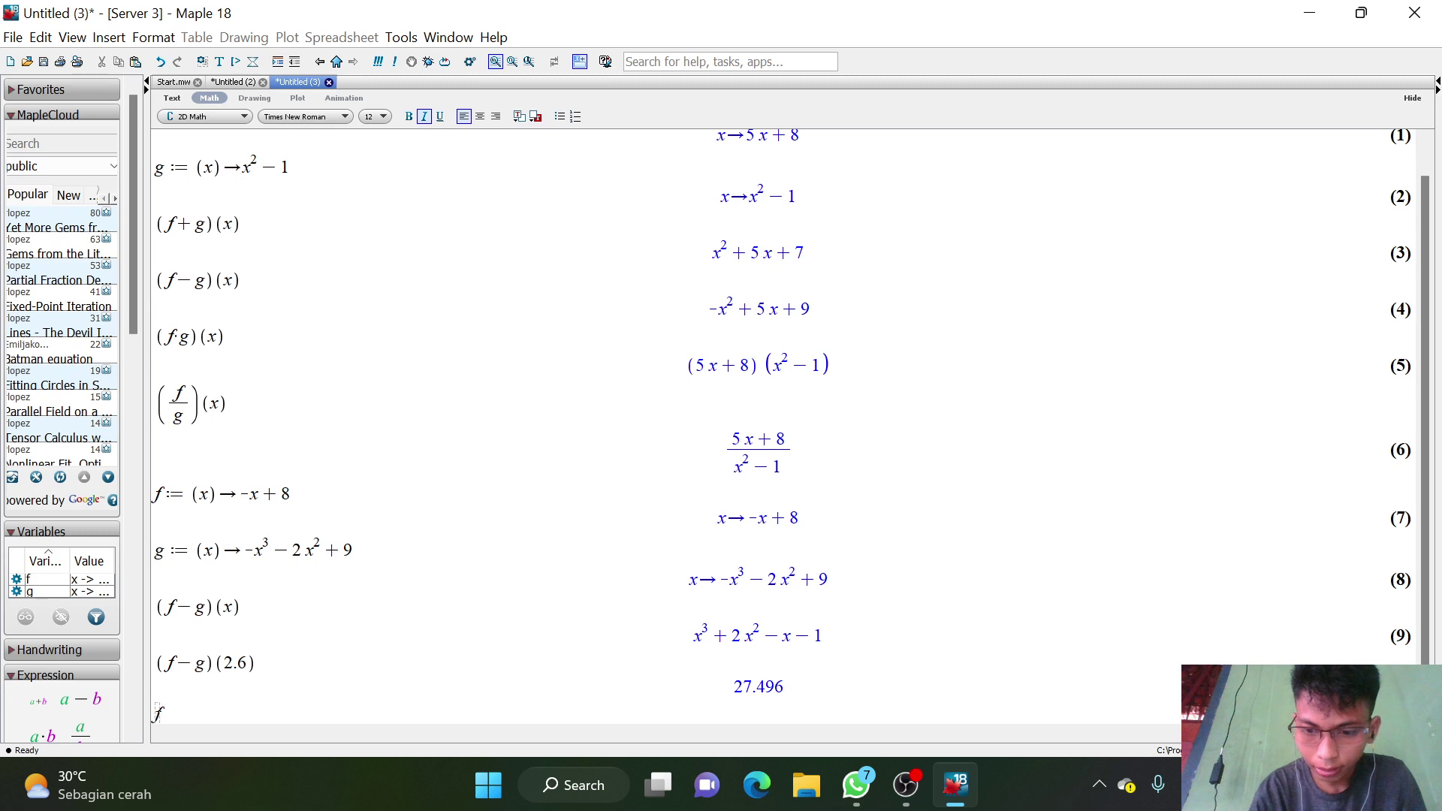
{"action": "type", "text": ":="}
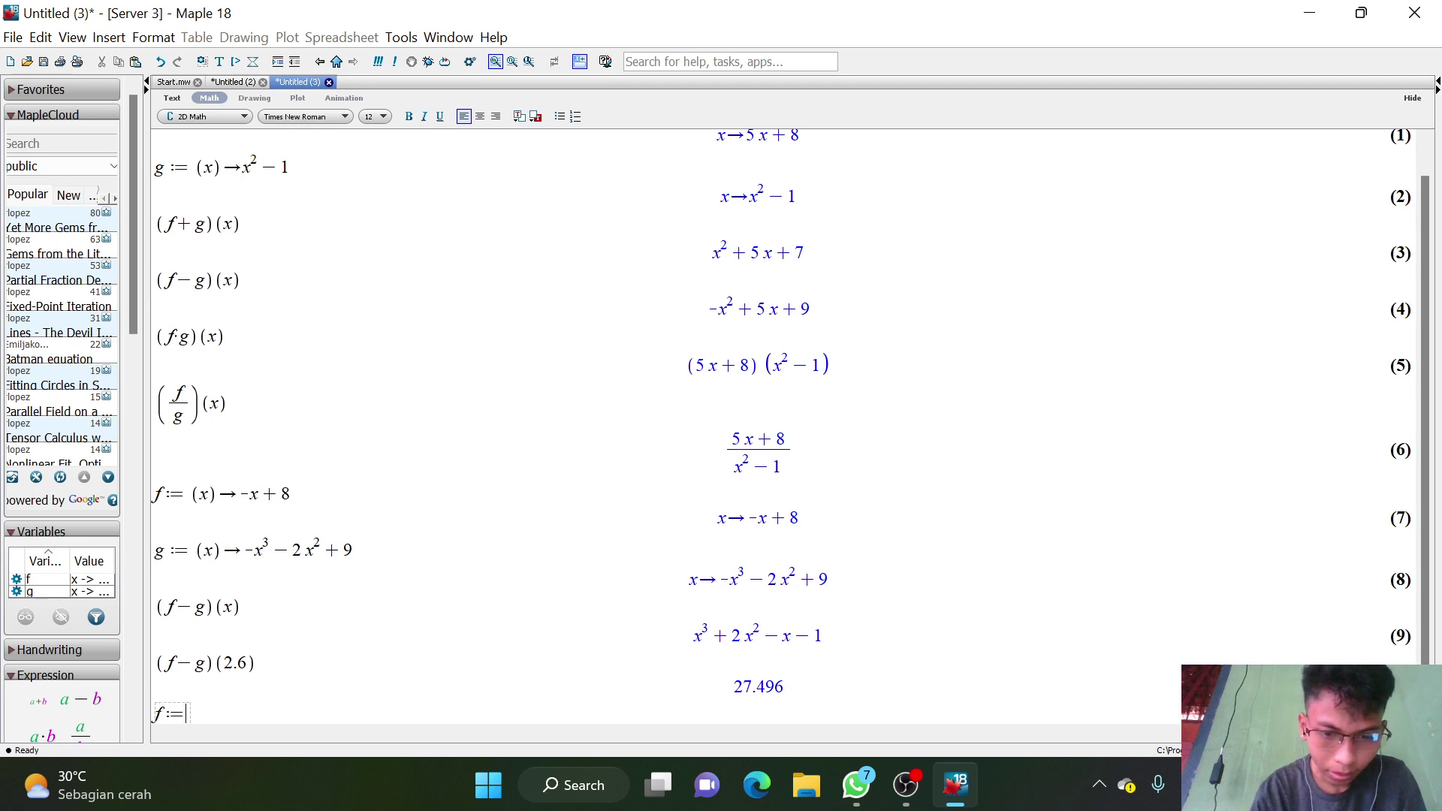
{"action": "type", "text": "(x)"}
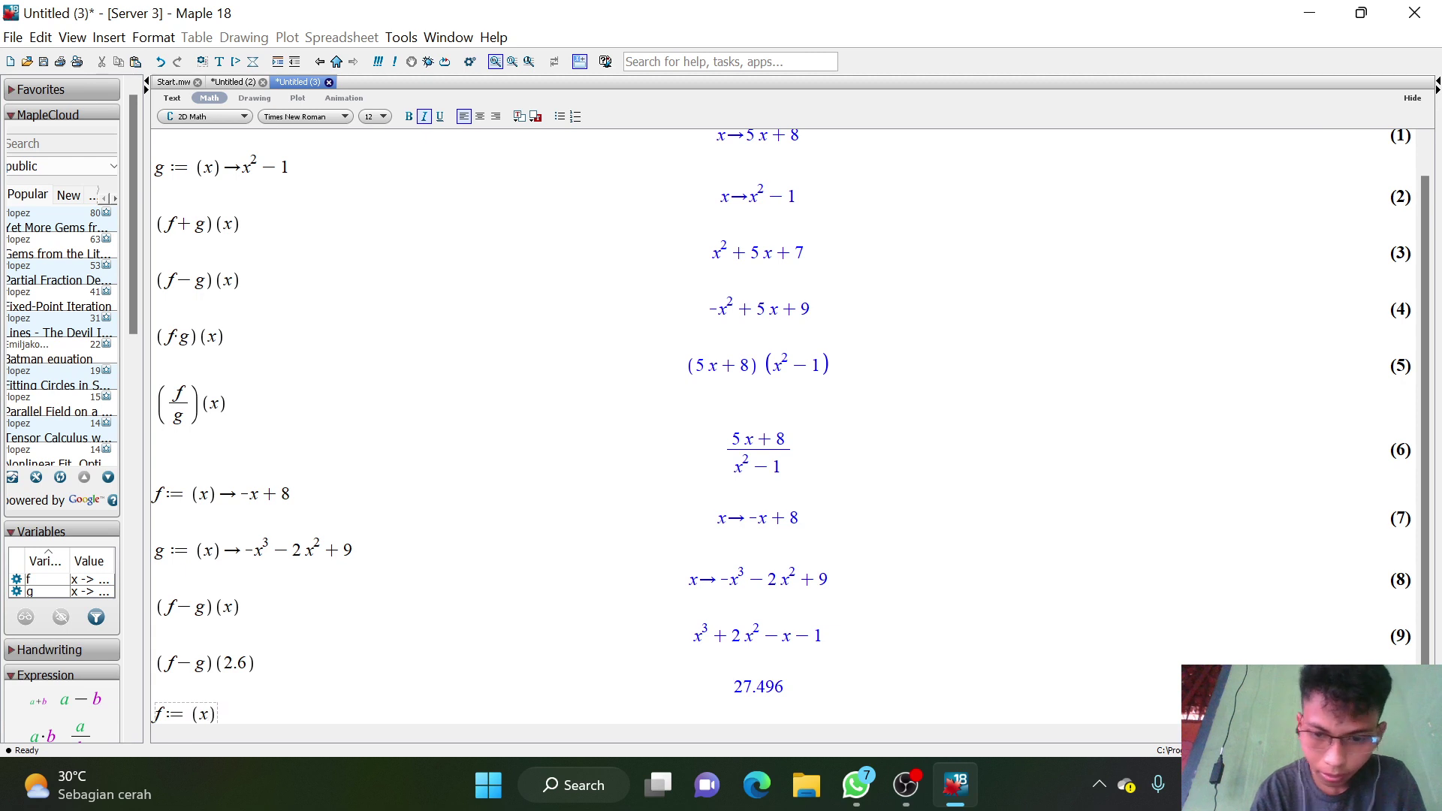
{"action": "type", "text": "->"}
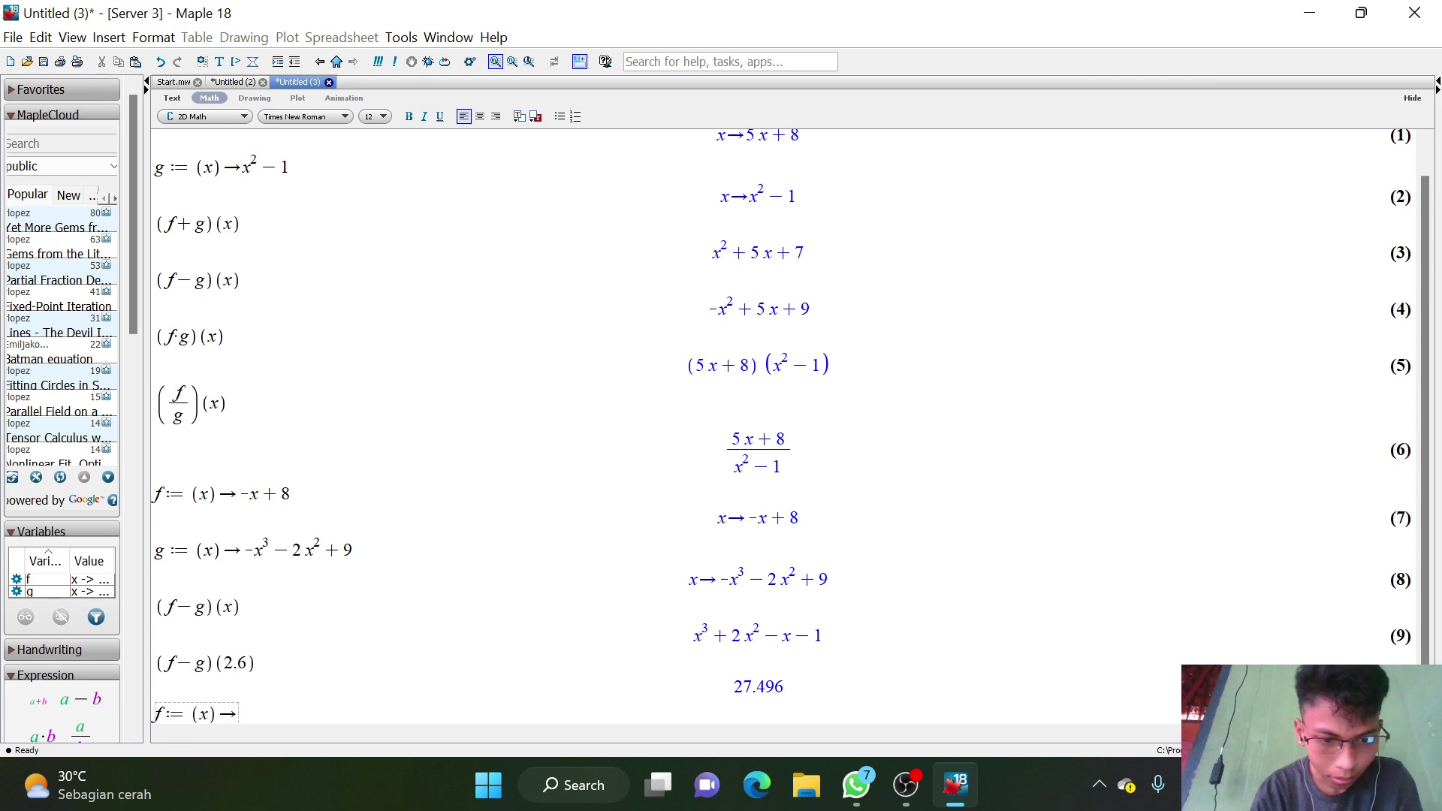
{"action": "type", "text": "2c"}
{"action": "key", "text": "BackSpace"}
{"action": "type", "text": "x "}
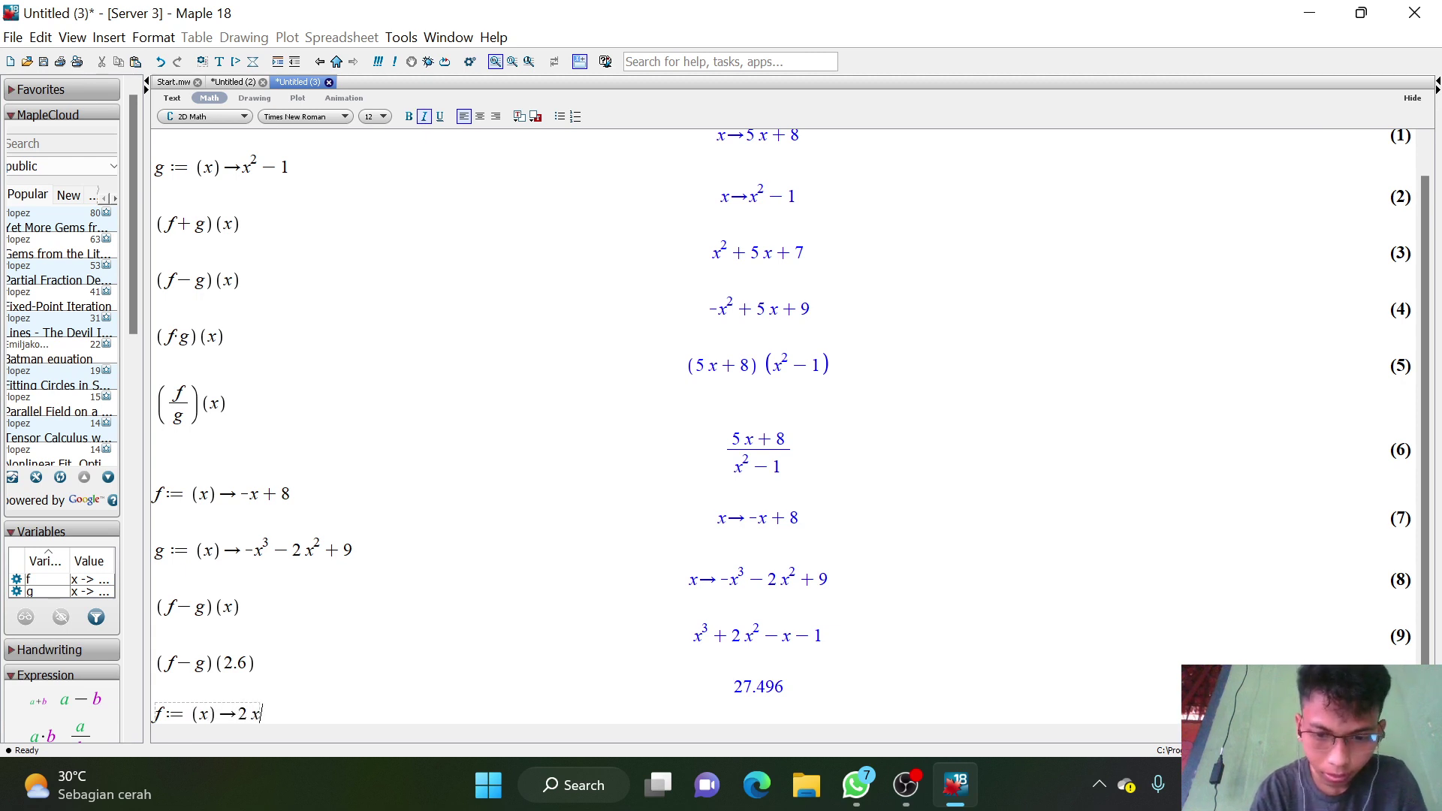
{"action": "type", "text": "+ 1"}
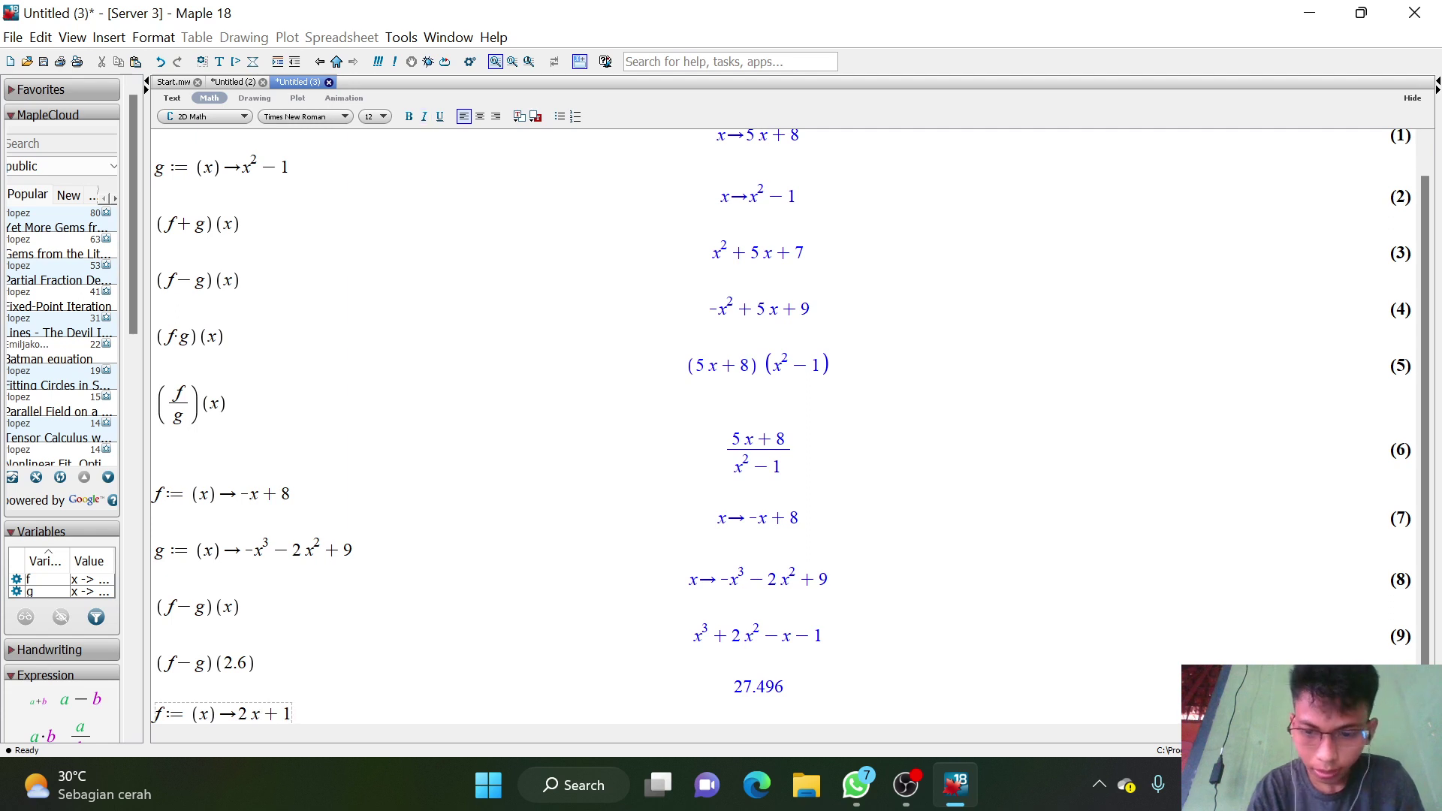
{"action": "key", "text": "Return"}
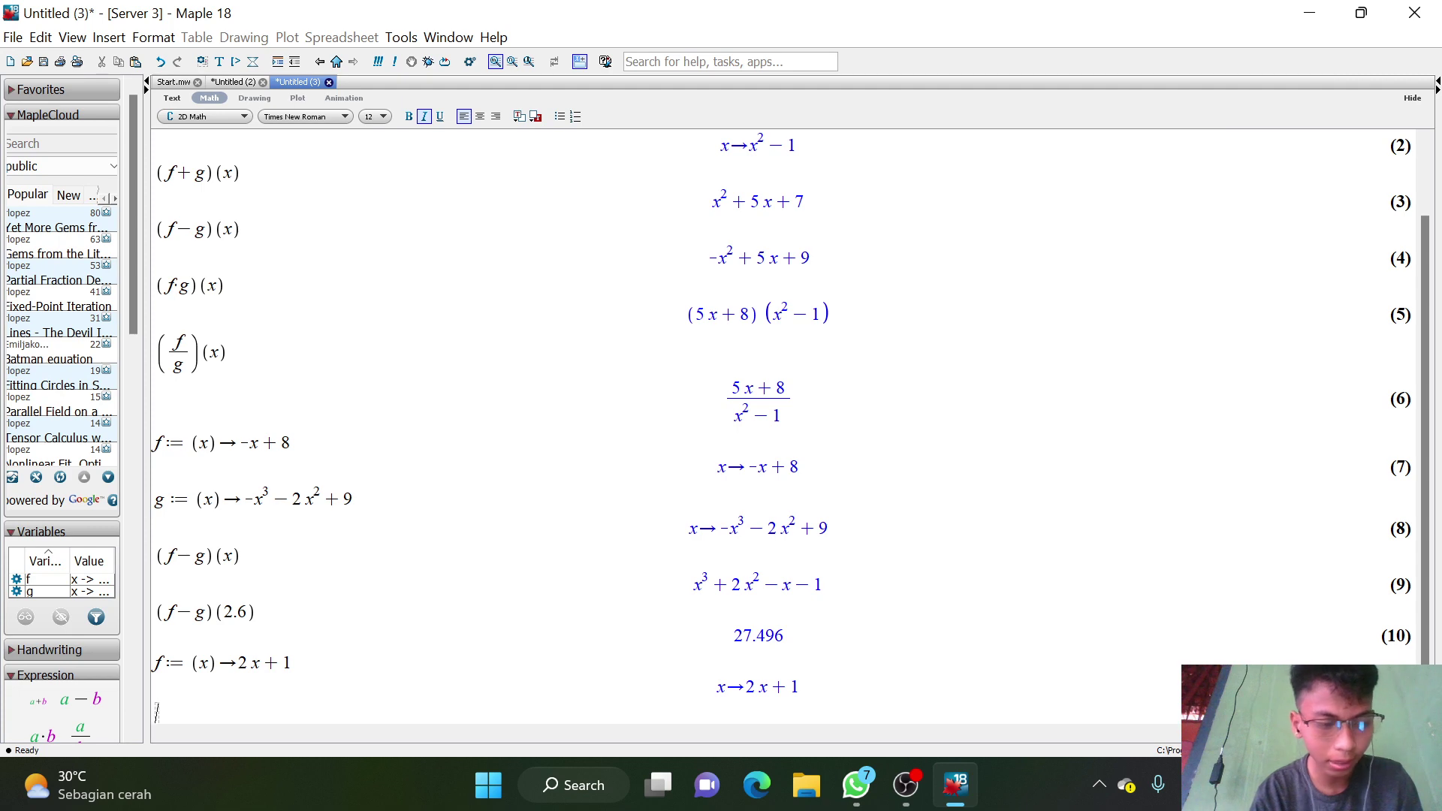
Redefine g := (x) -> x^2 on the line below the new f definition and evaluate it.
{"action": "type", "text": "g"}
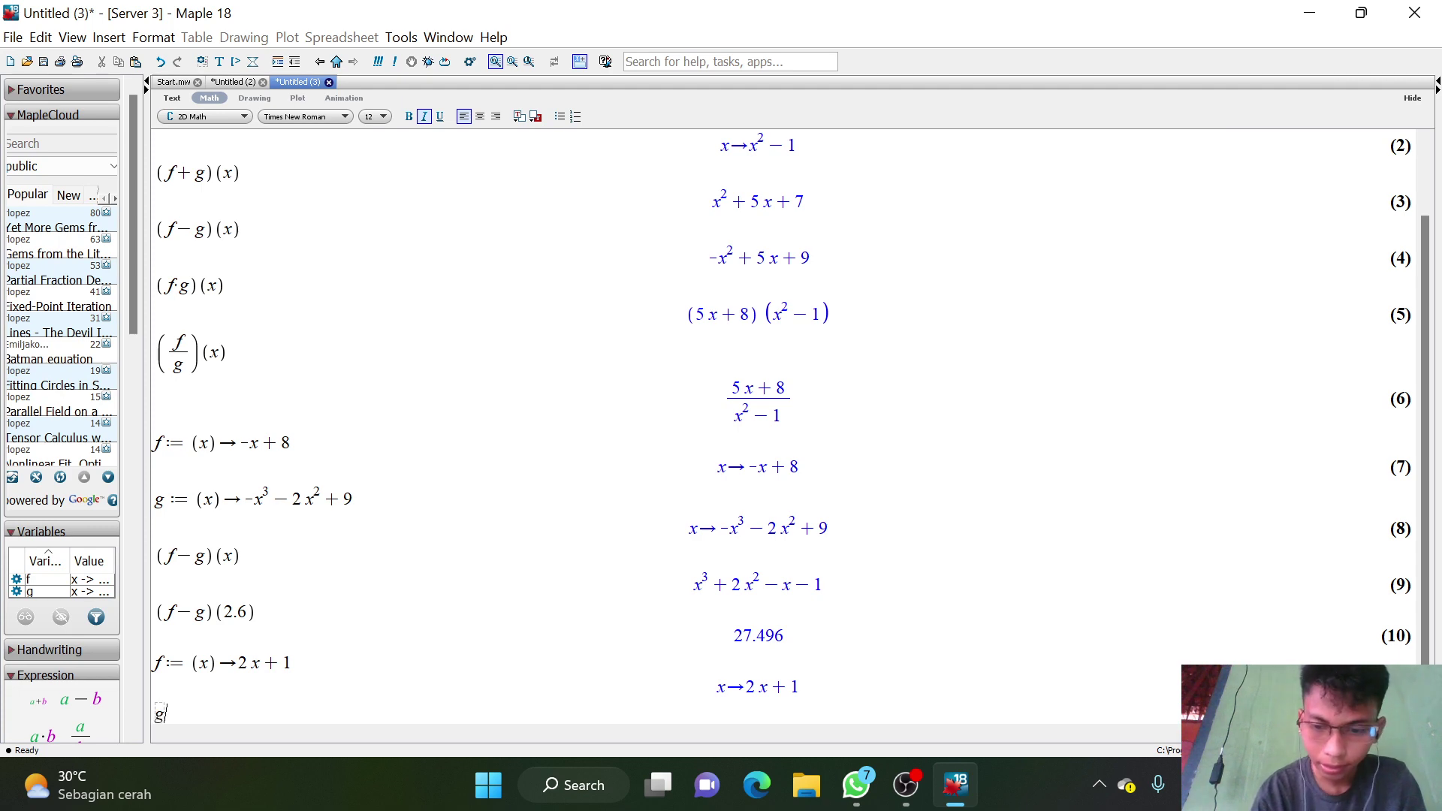
{"action": "type", "text": ":"}
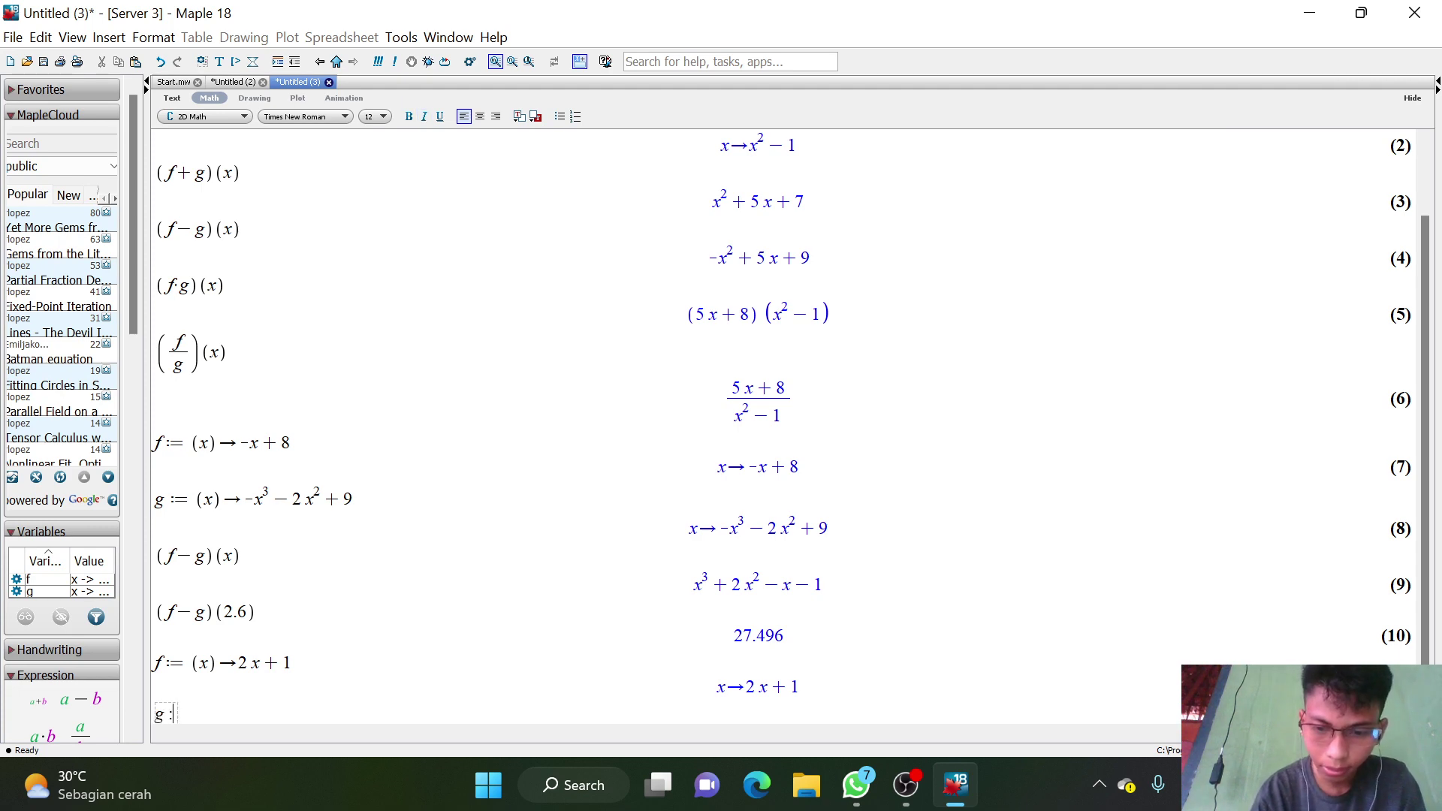
{"action": "type", "text": "=("}
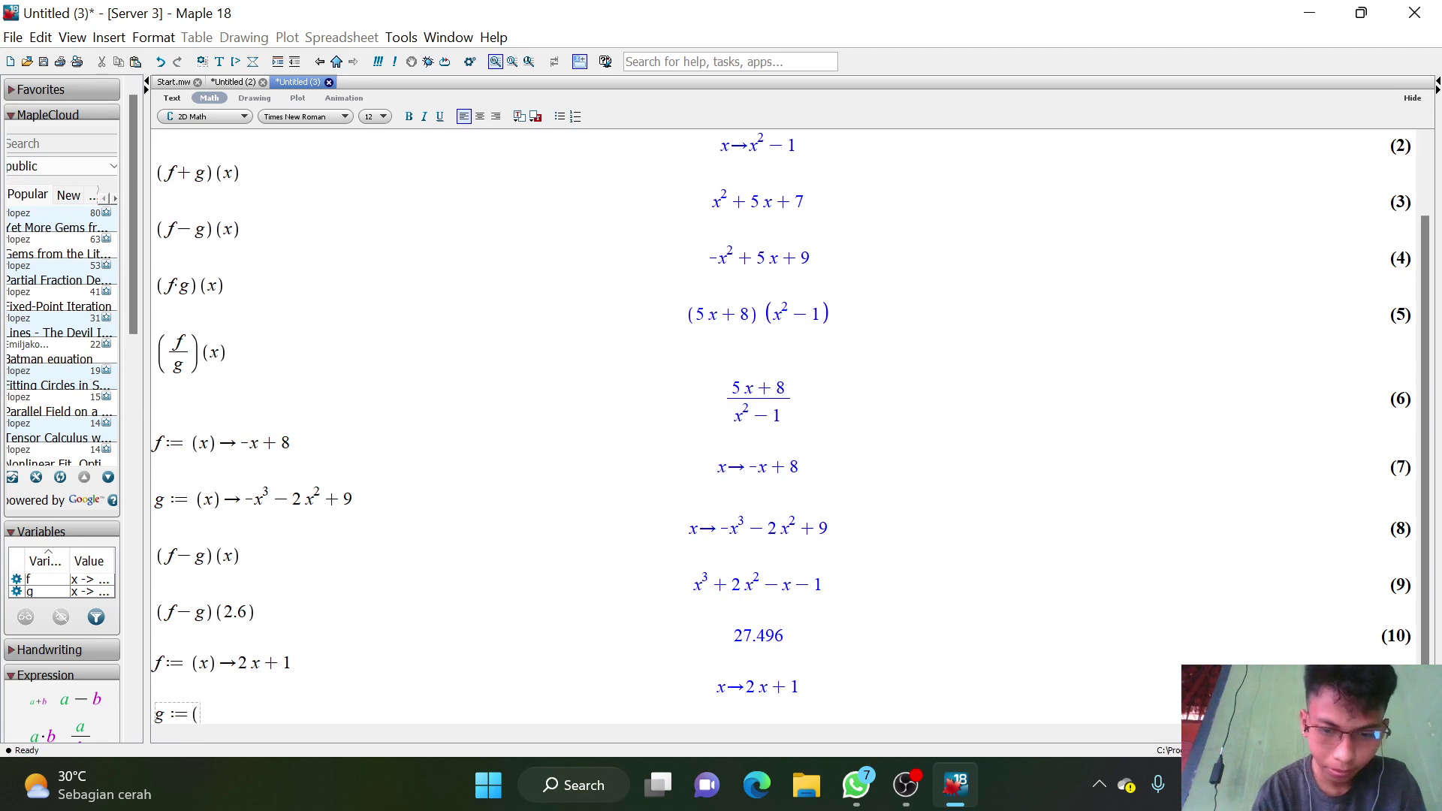
{"action": "type", "text": "x)-"}
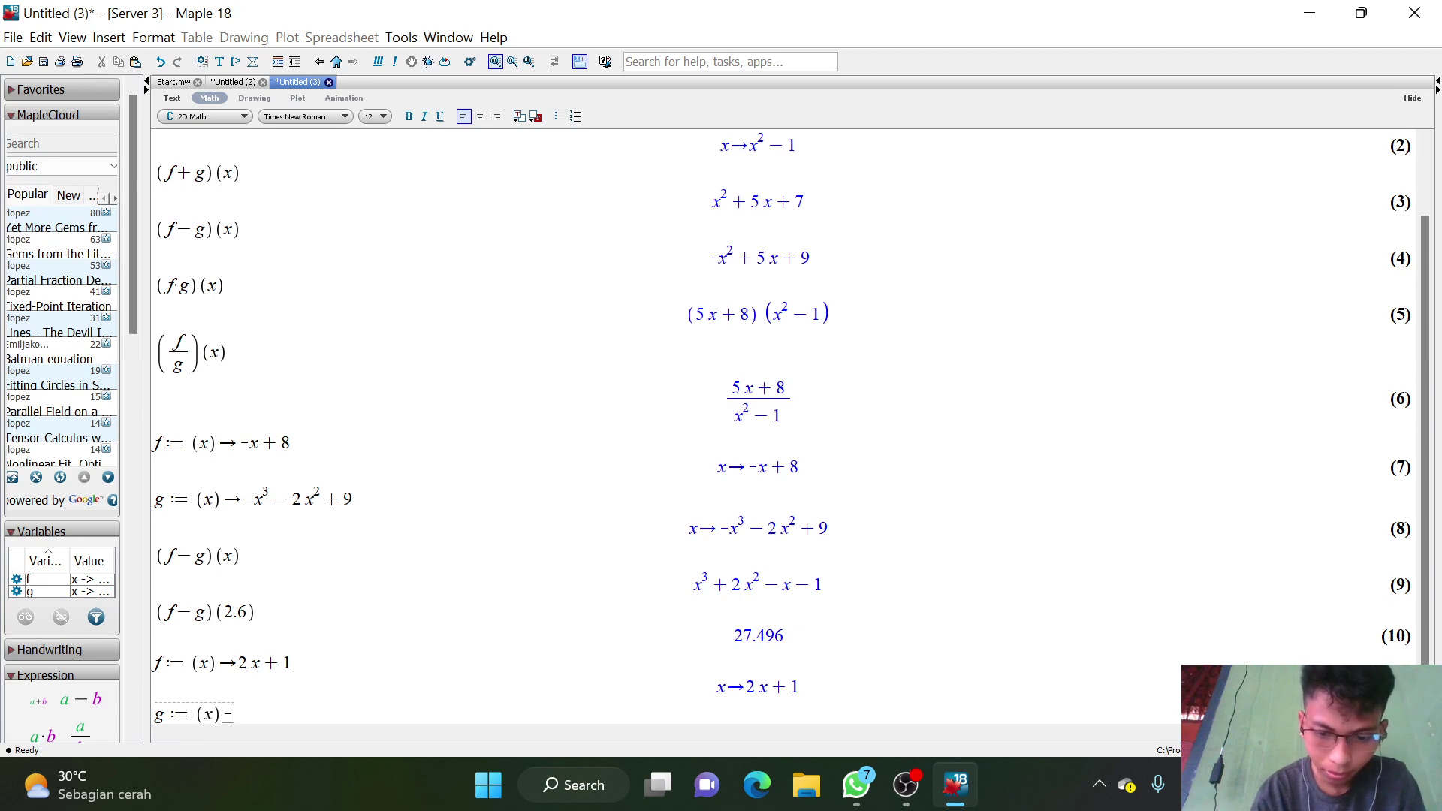
{"action": "type", "text": ">"}
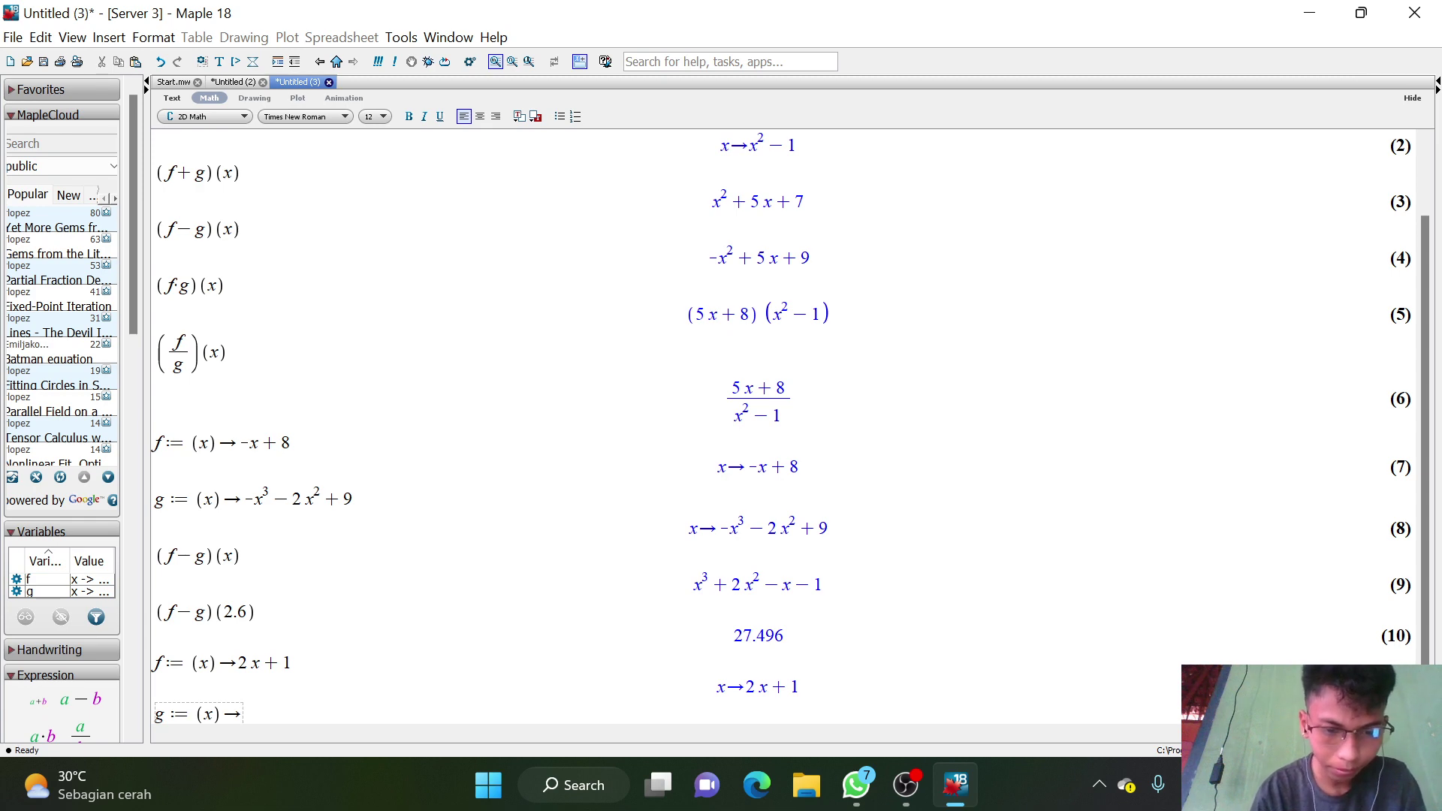
{"action": "type", "text": "x^2"}
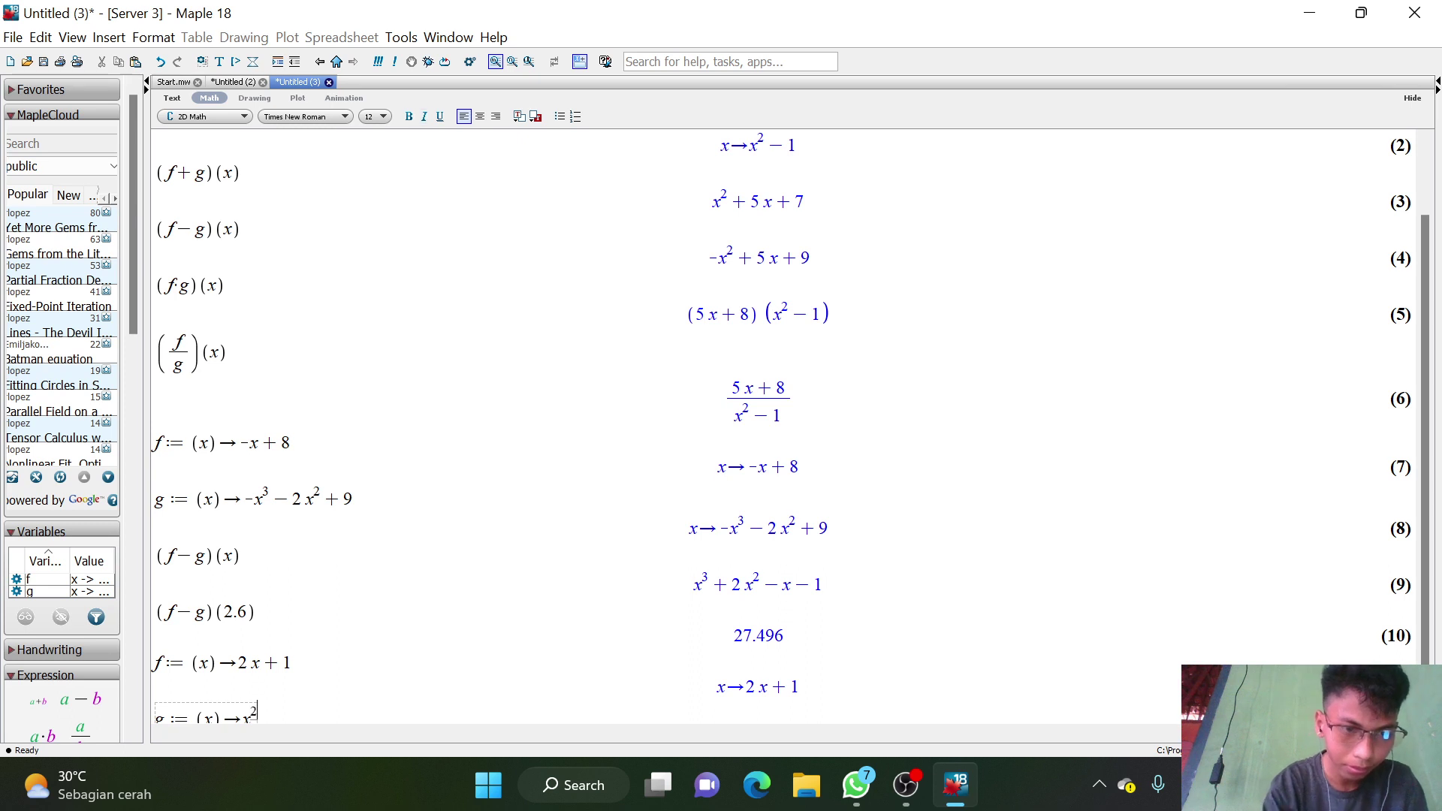
{"action": "key", "text": "Return"}
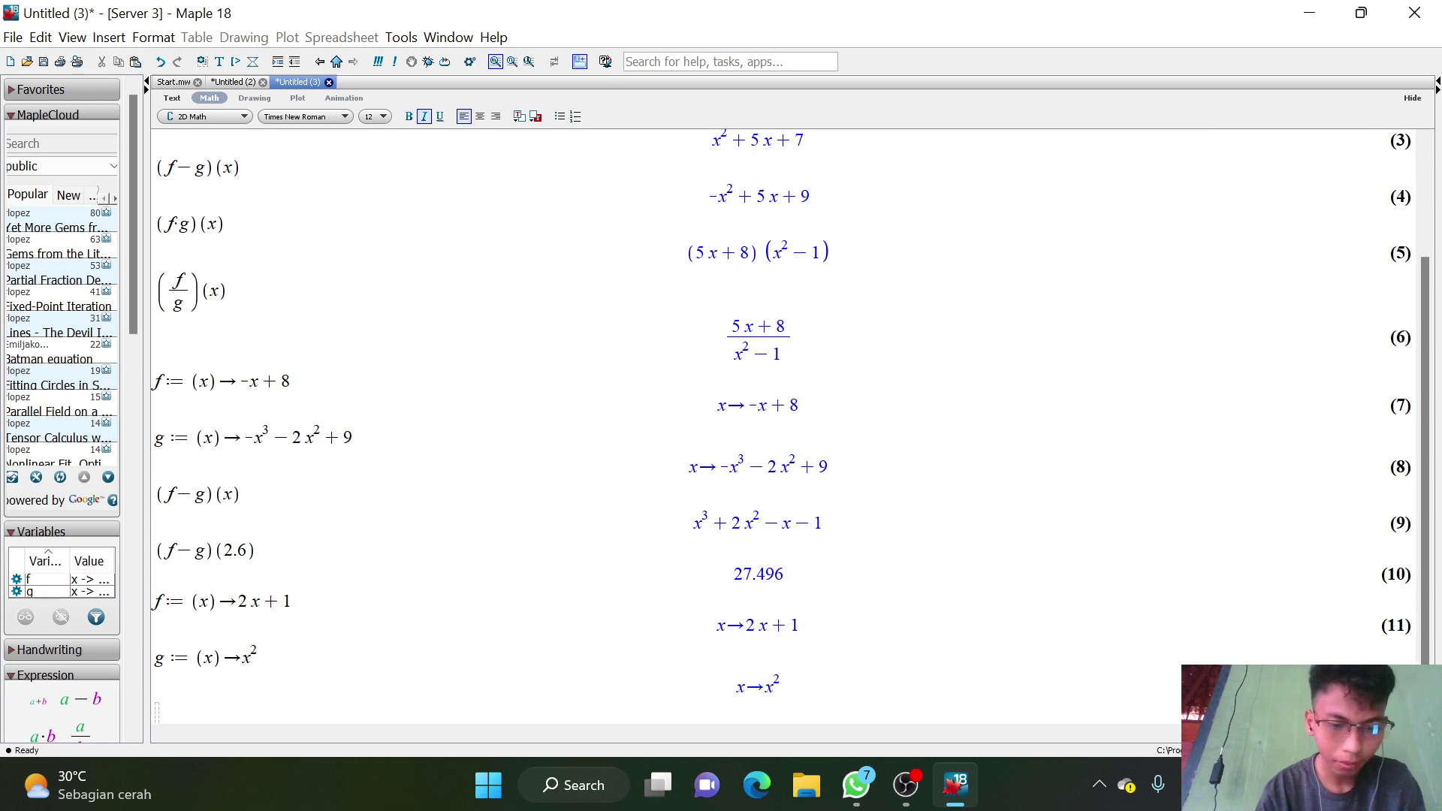
Enter the composition (f@g)(x) on the line below the new g definition and evaluate it.
{"action": "type", "text": "(f"}
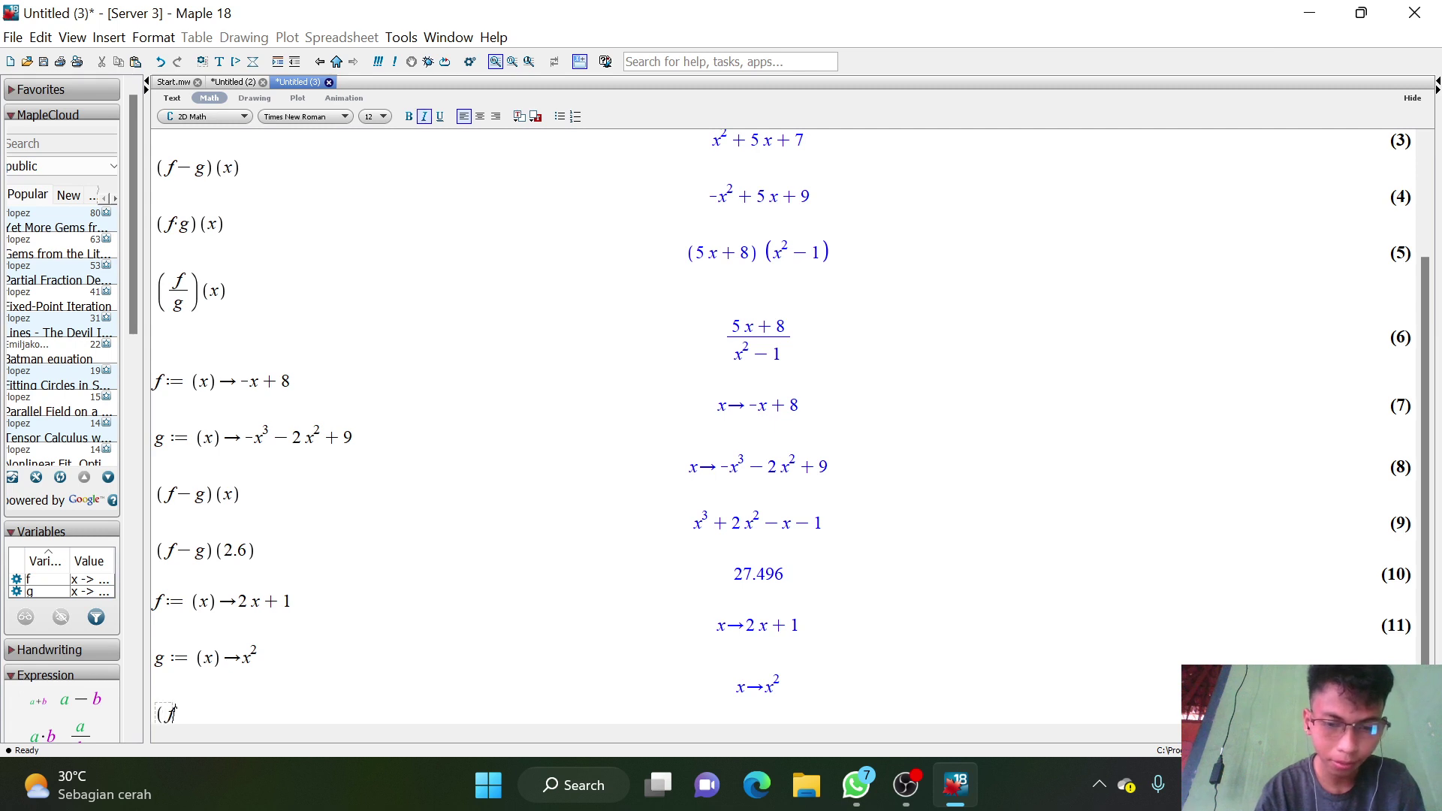
{"action": "type", "text": "@"}
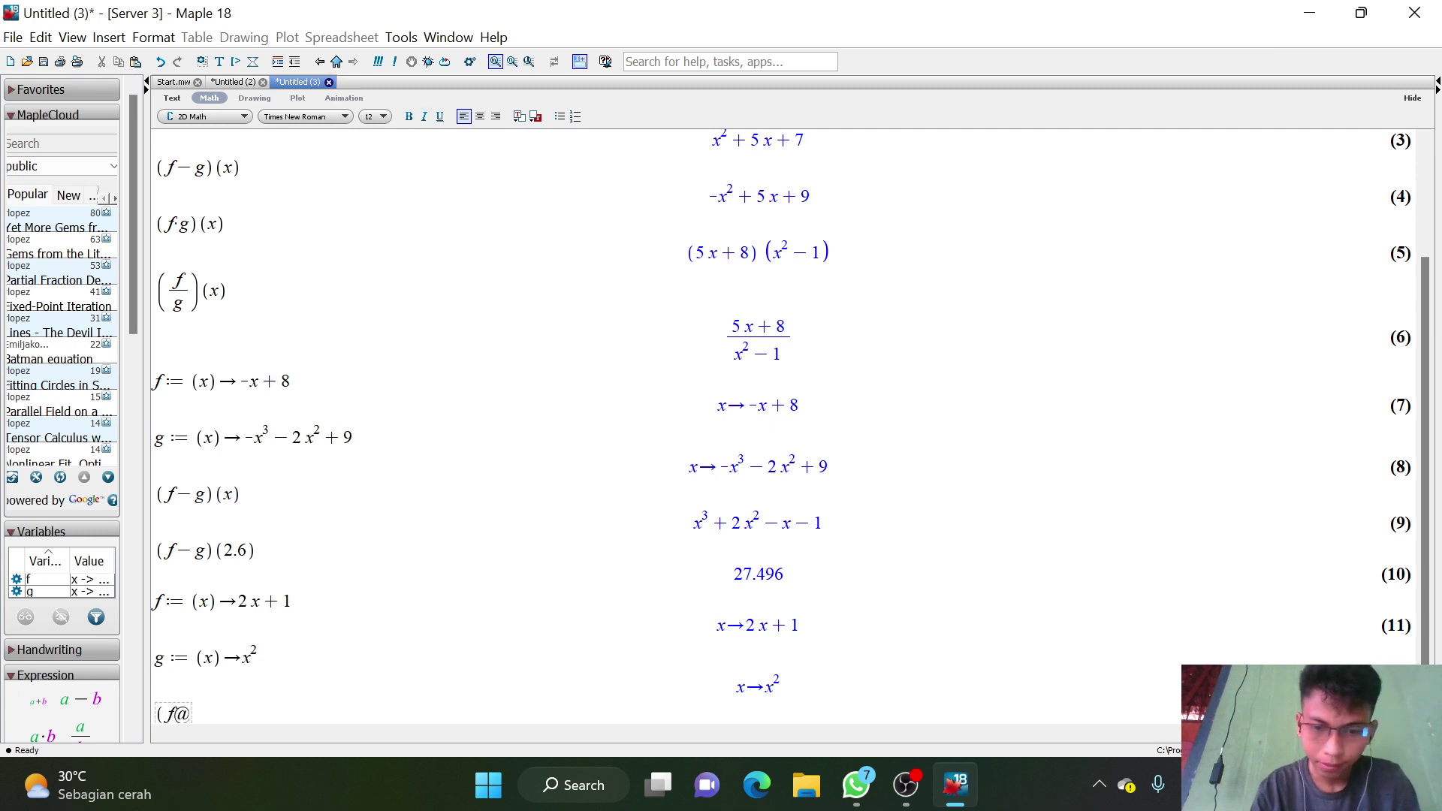
{"action": "type", "text": "g)"}
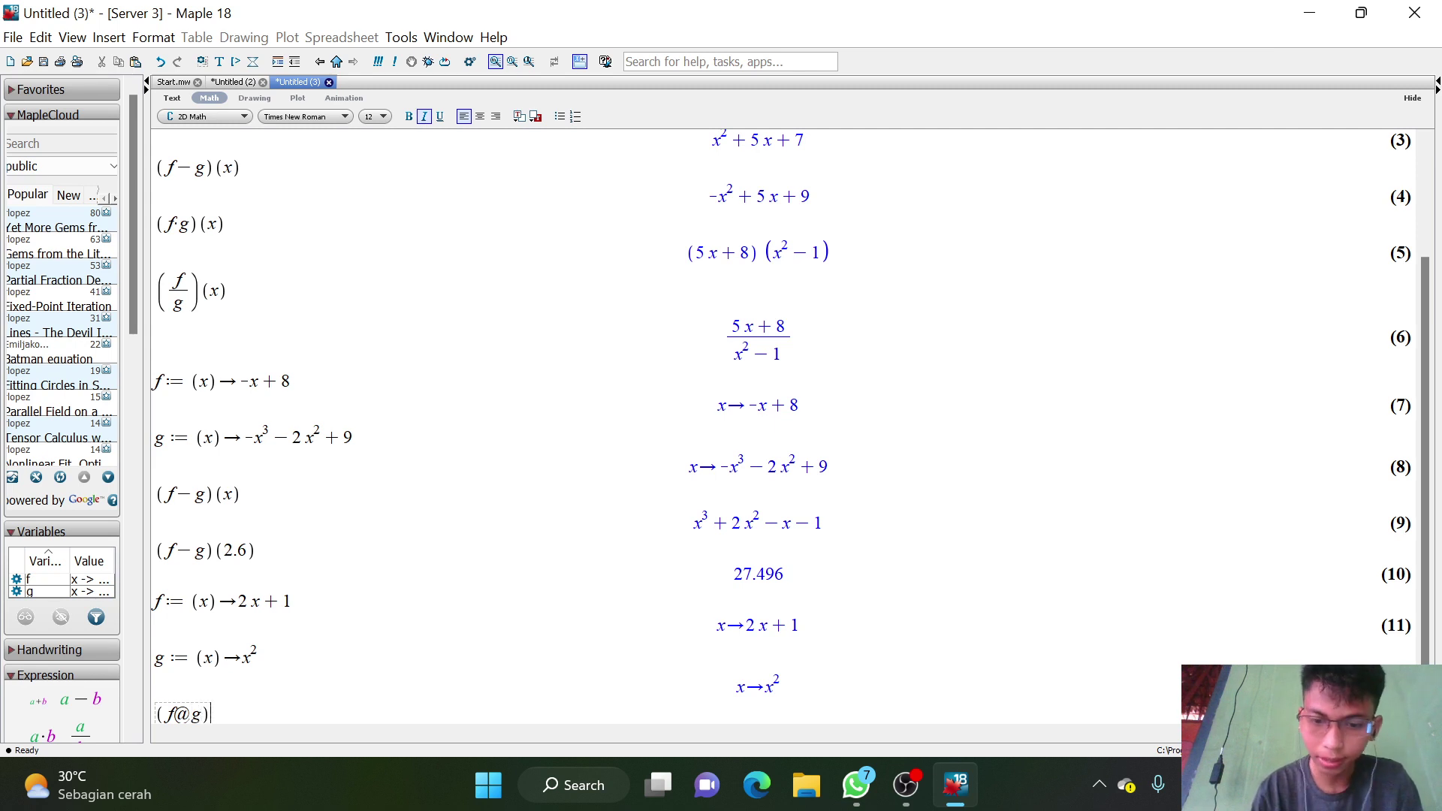
{"action": "type", "text": "(x)"}
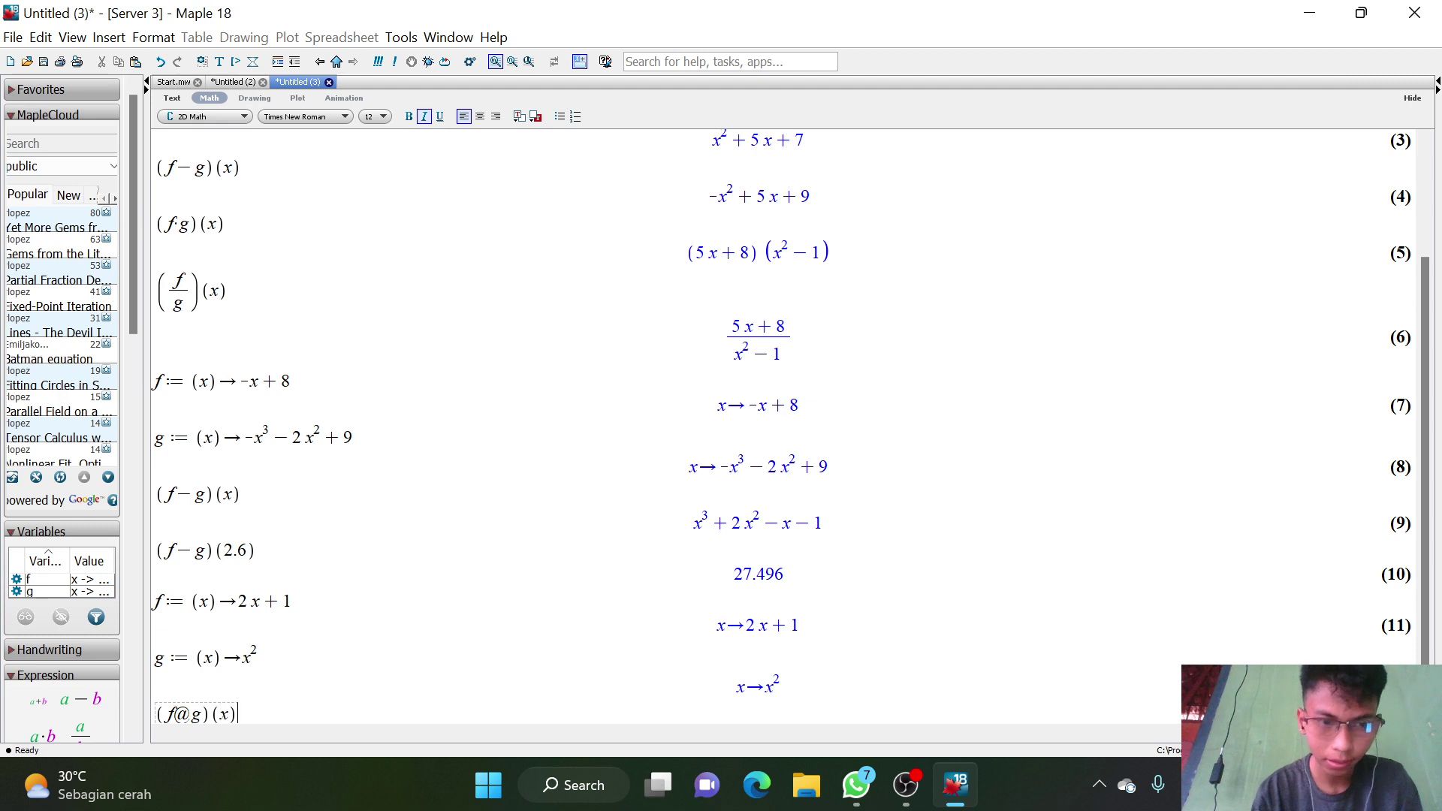
{"action": "key", "text": "Return"}
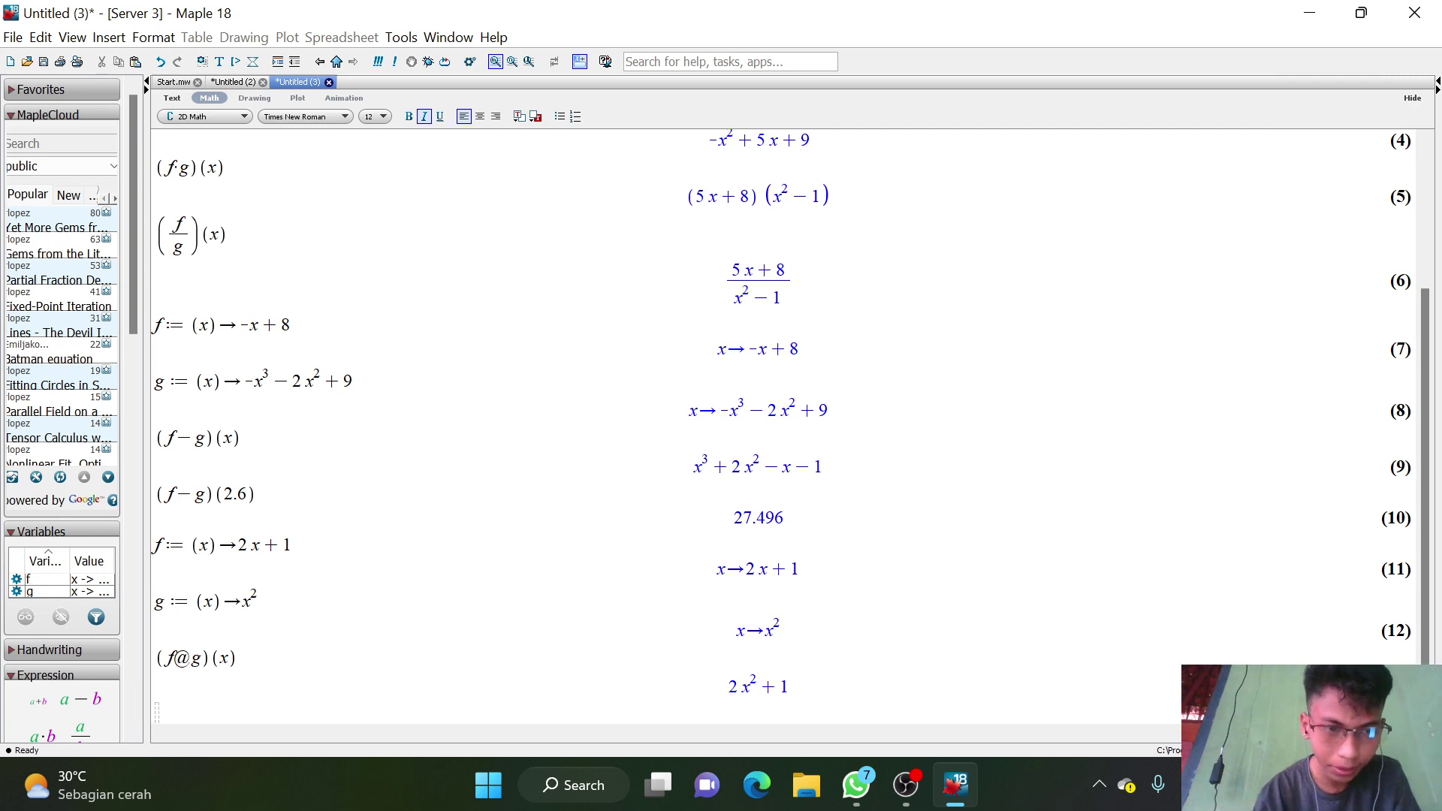
{"action": "type", "text": "(f"}
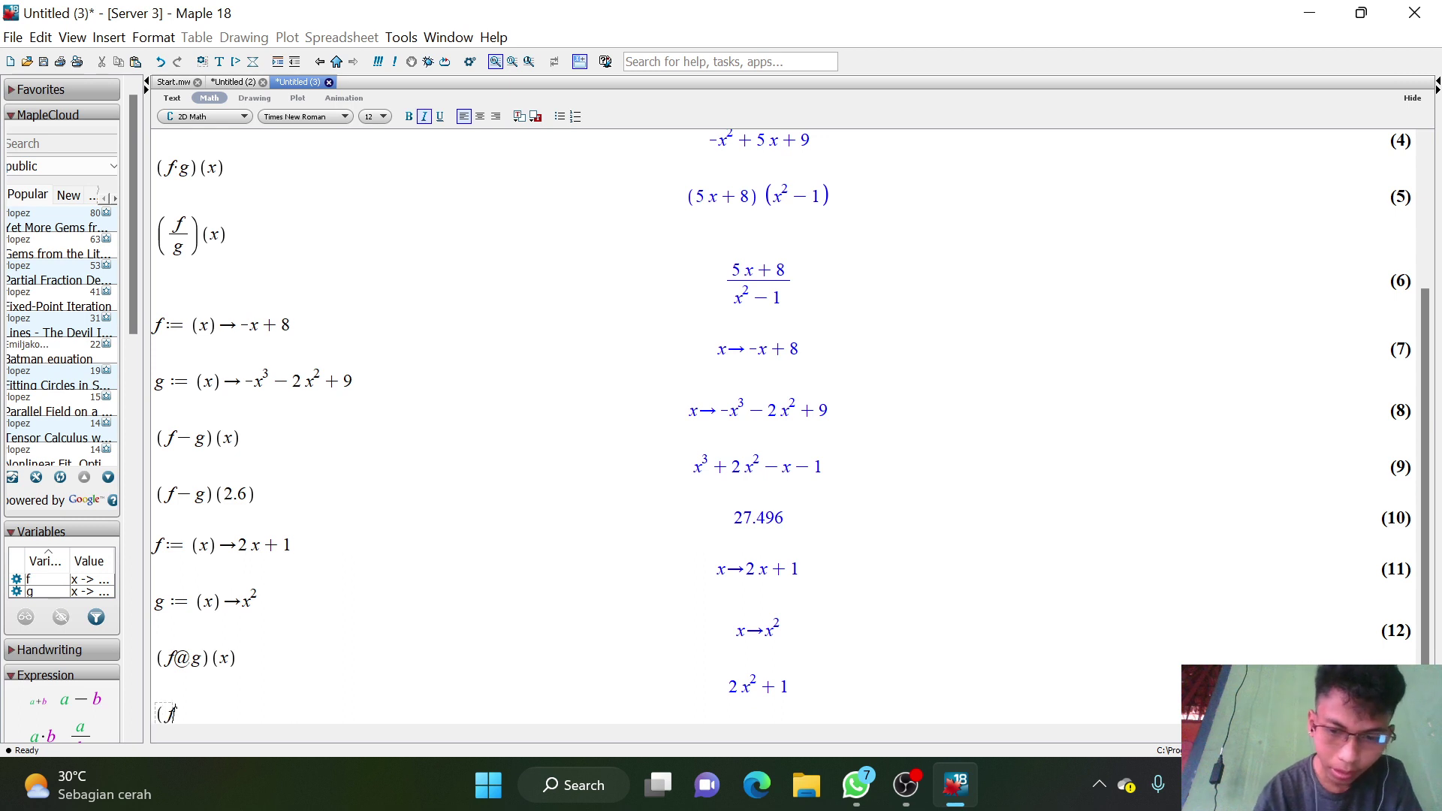
{"action": "type", "text": "@"}
{"action": "type", "text": "G"}
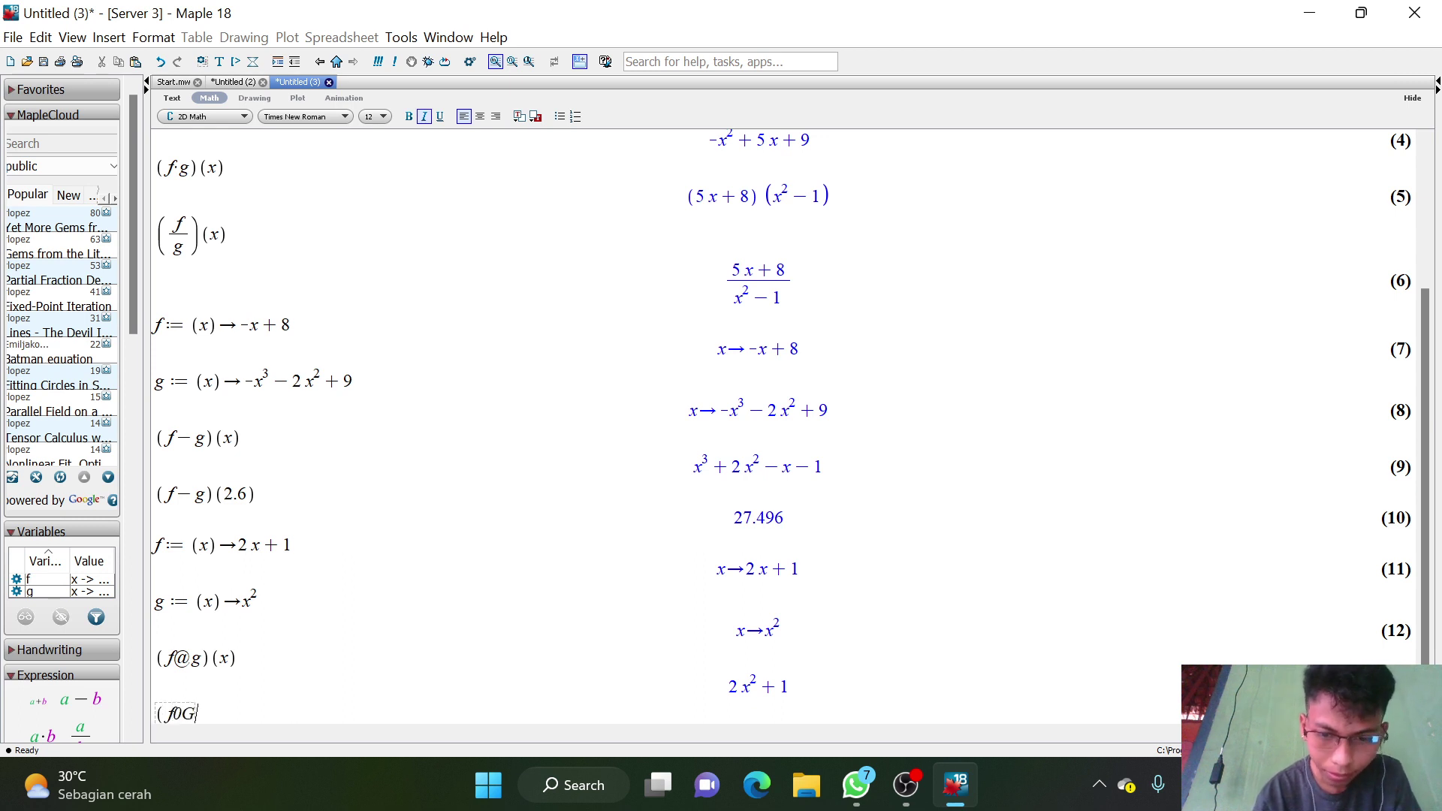
{"action": "type", "text": ")"}
{"action": "key", "text": "BackSpace"}
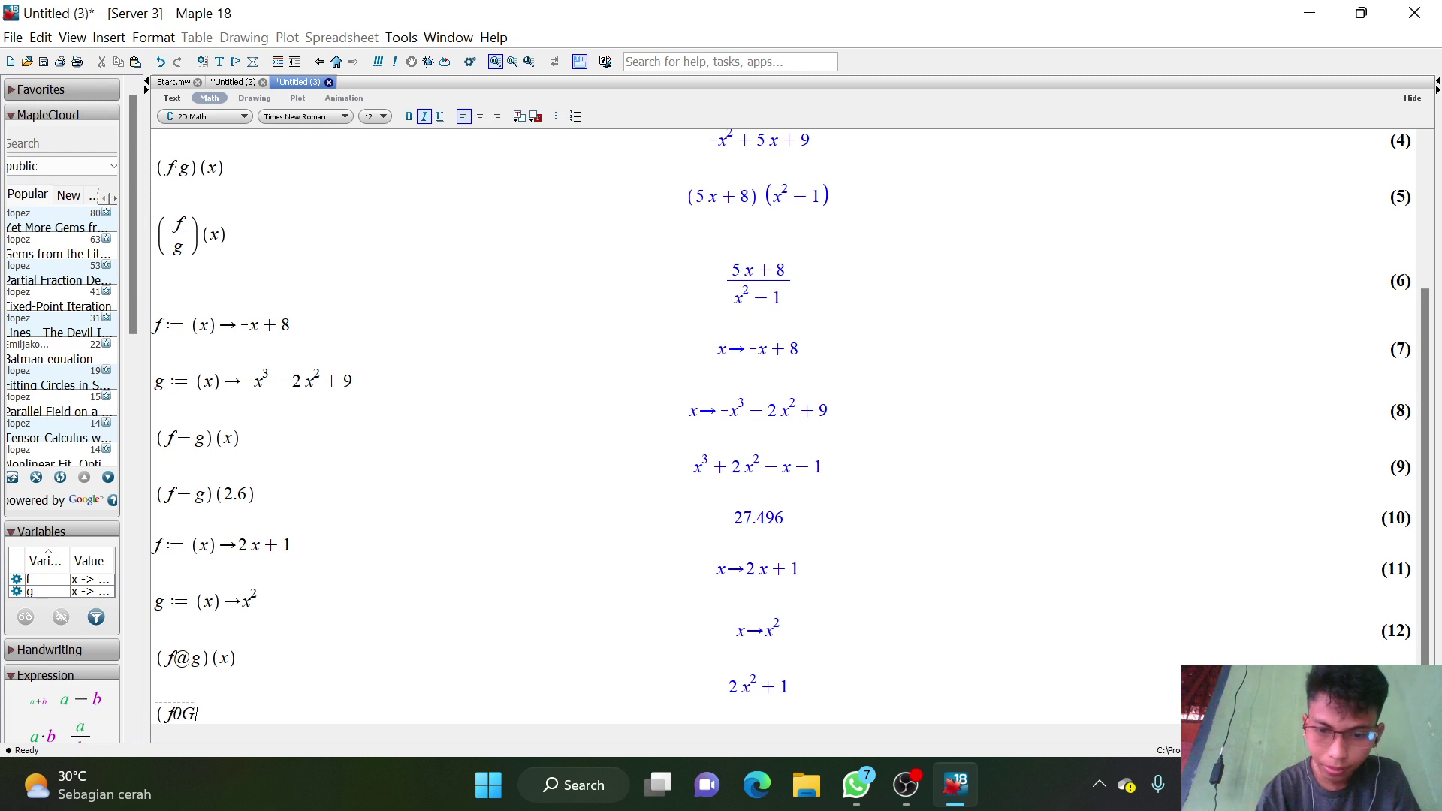
{"action": "type", "text": "9"}
{"action": "key", "text": "BackSpace"}
{"action": "key", "text": "BackSpace"}
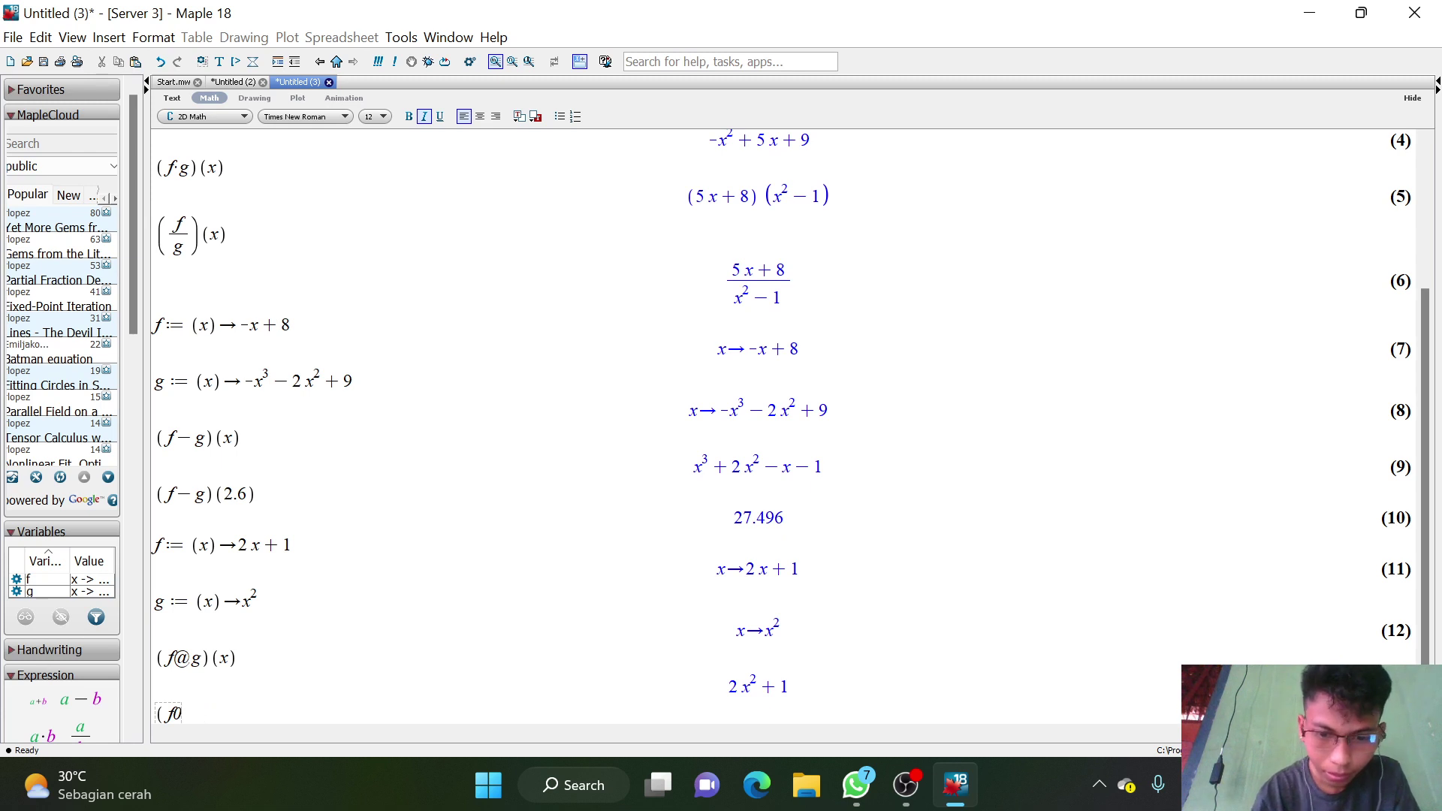
{"action": "type", "text": "g)"}
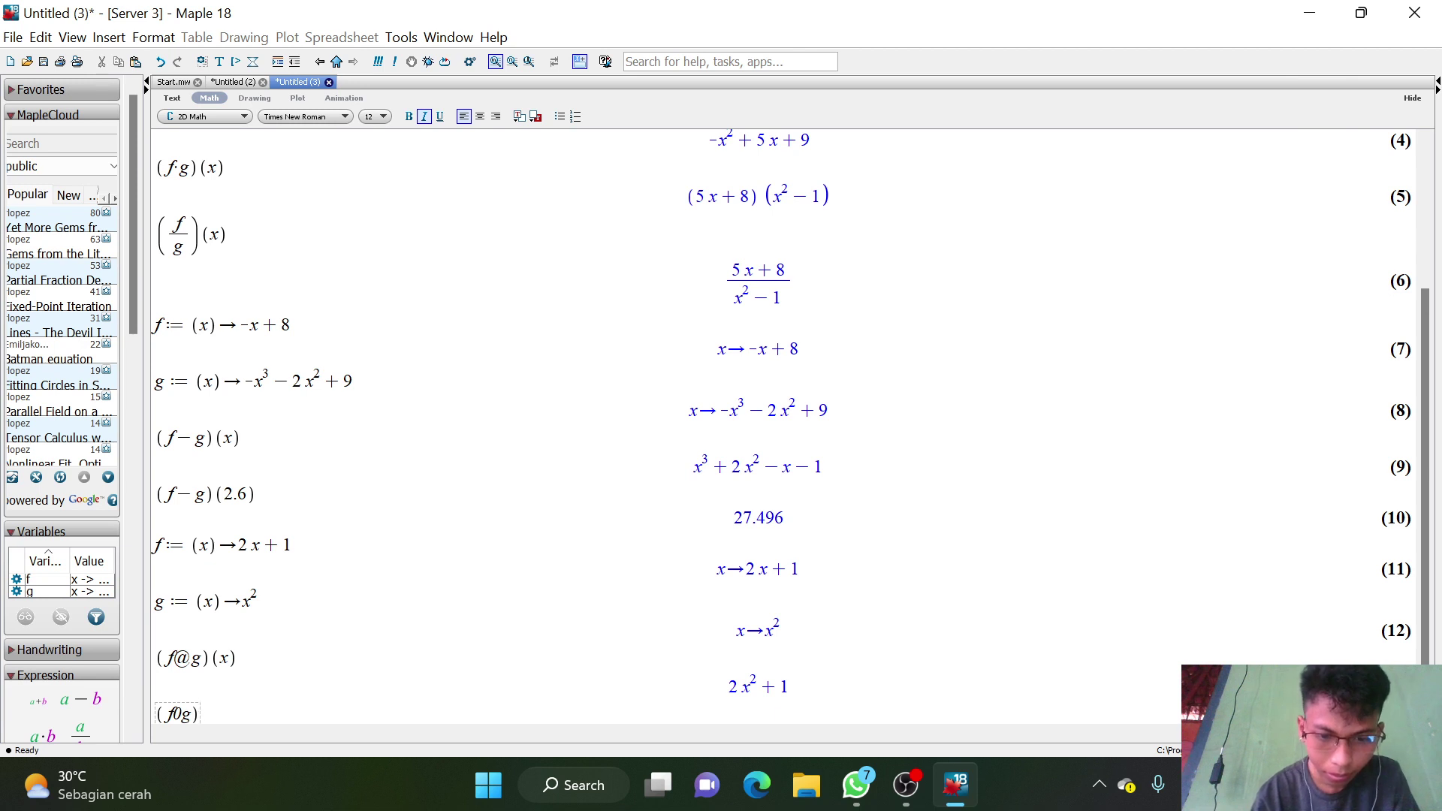
{"action": "type", "text": "("}
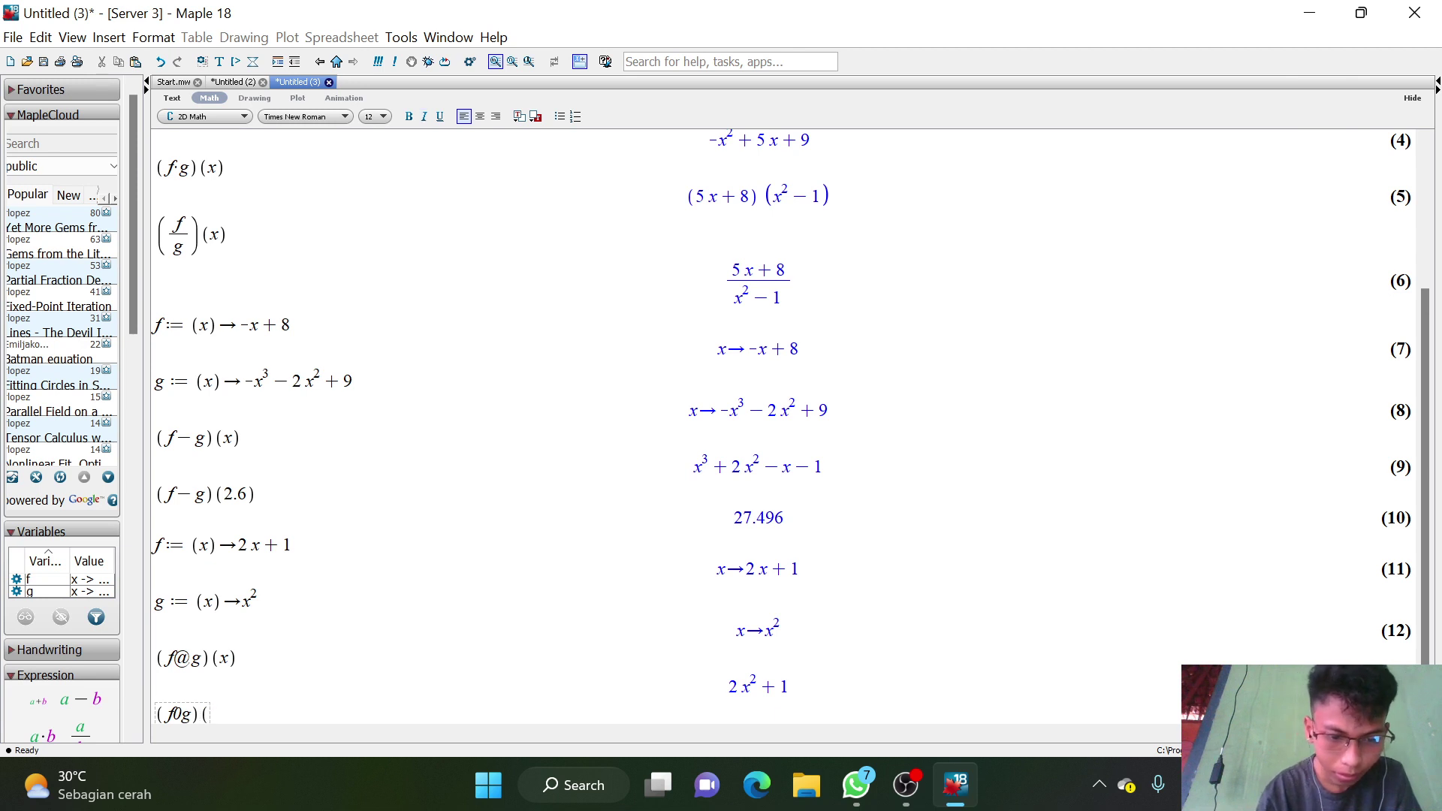
{"action": "type", "text": "x)"}
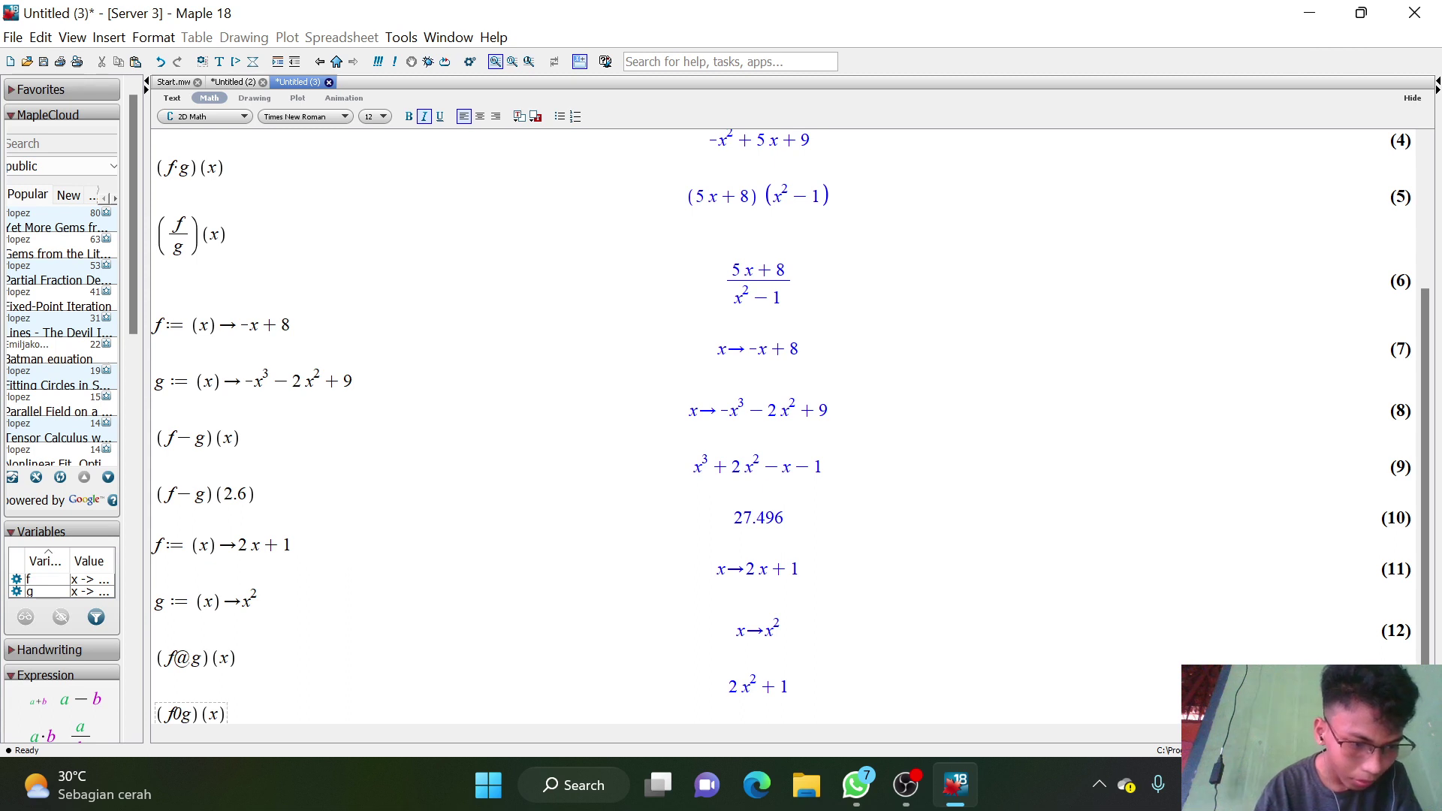
{"action": "key", "text": "BackSpace"}
{"action": "key", "text": "BackSpace"}
{"action": "key", "text": "BackSpace"}
{"action": "key", "text": "BackSpace"}
{"action": "key", "text": "BackSpace"}
{"action": "key", "text": "BackSpace"}
{"action": "key", "text": "BackSpace"}
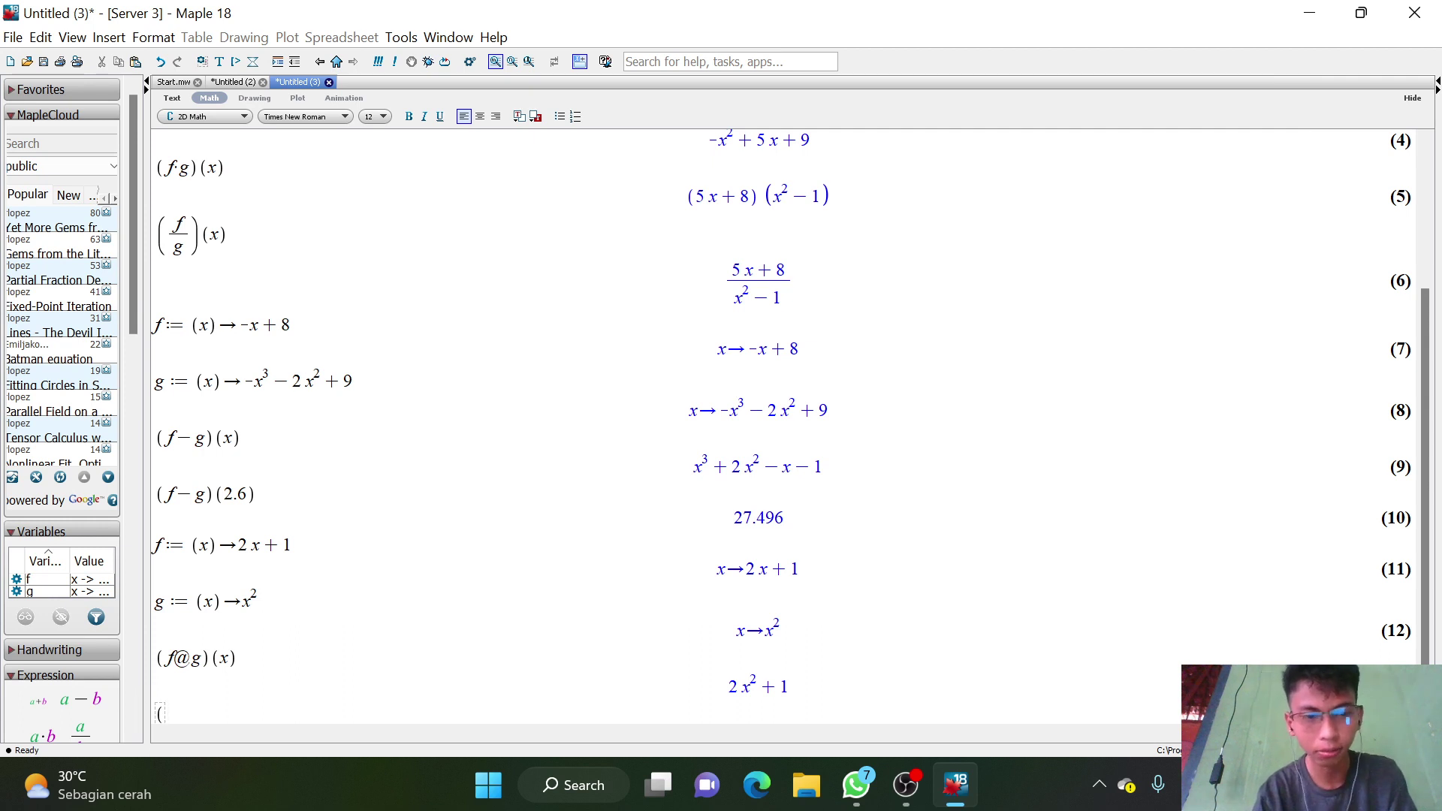
Complete the entry below (f@g)(x) as the reverse composition (g@f)(x) and evaluate it.
{"action": "type", "text": "g"}
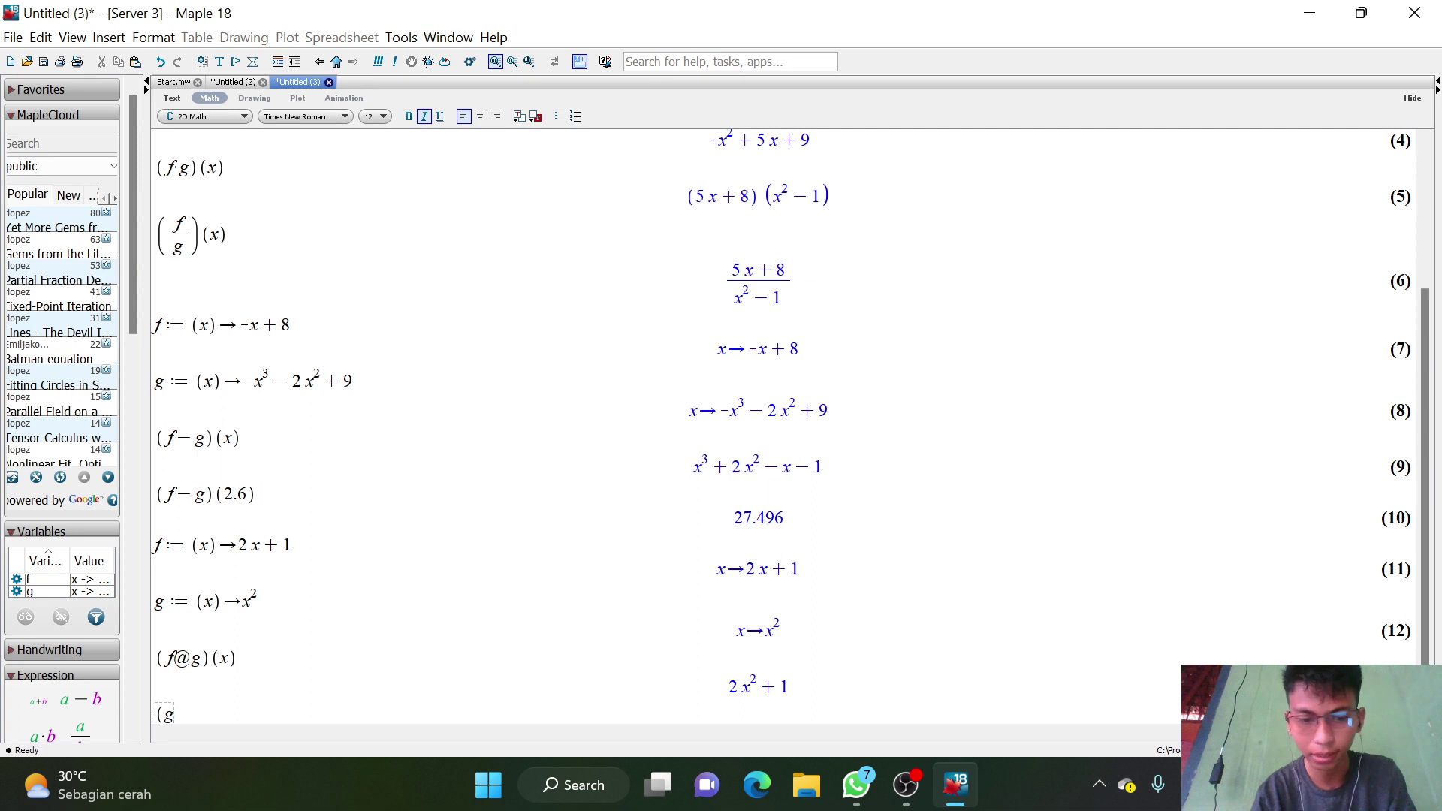
{"action": "type", "text": "@"}
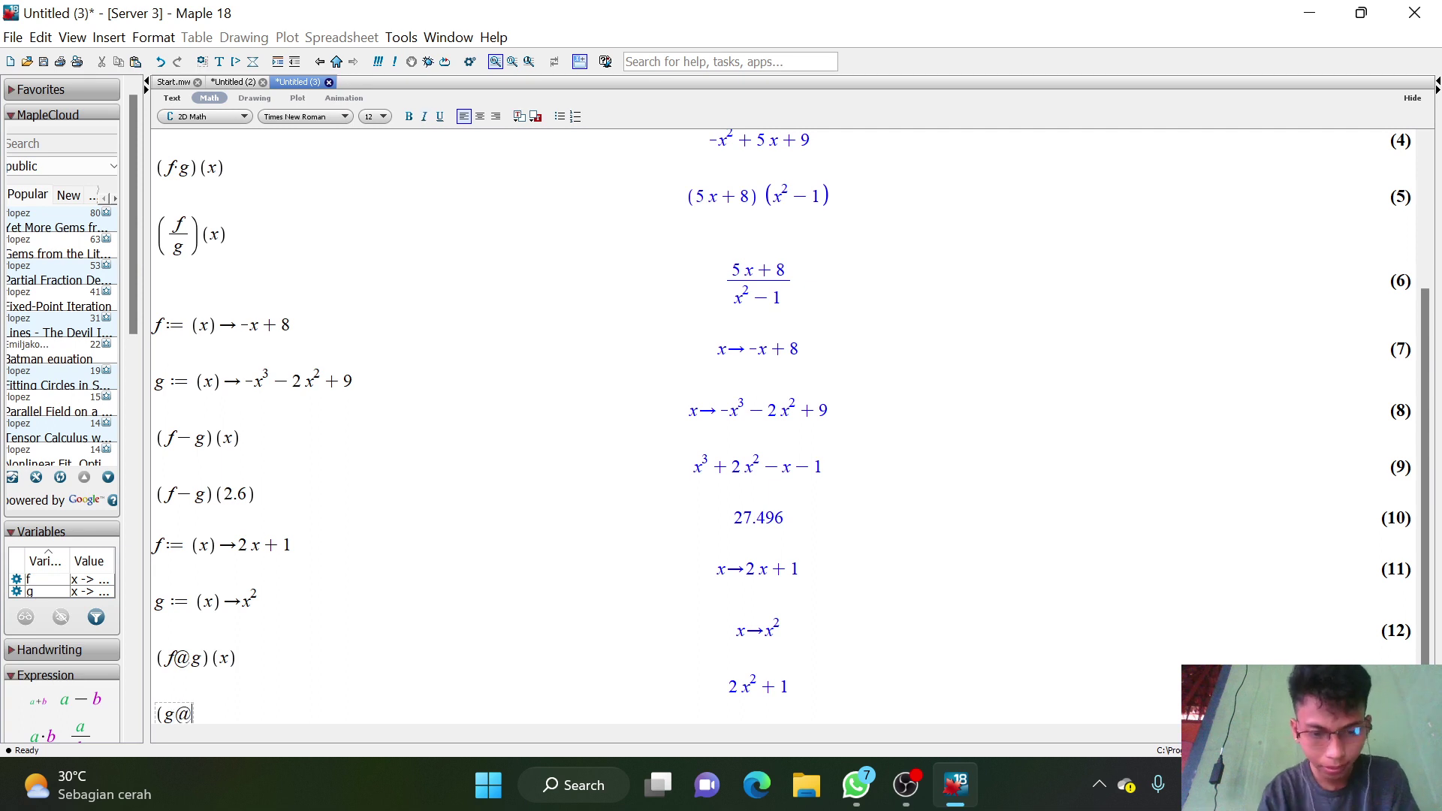
{"action": "type", "text": "f) "}
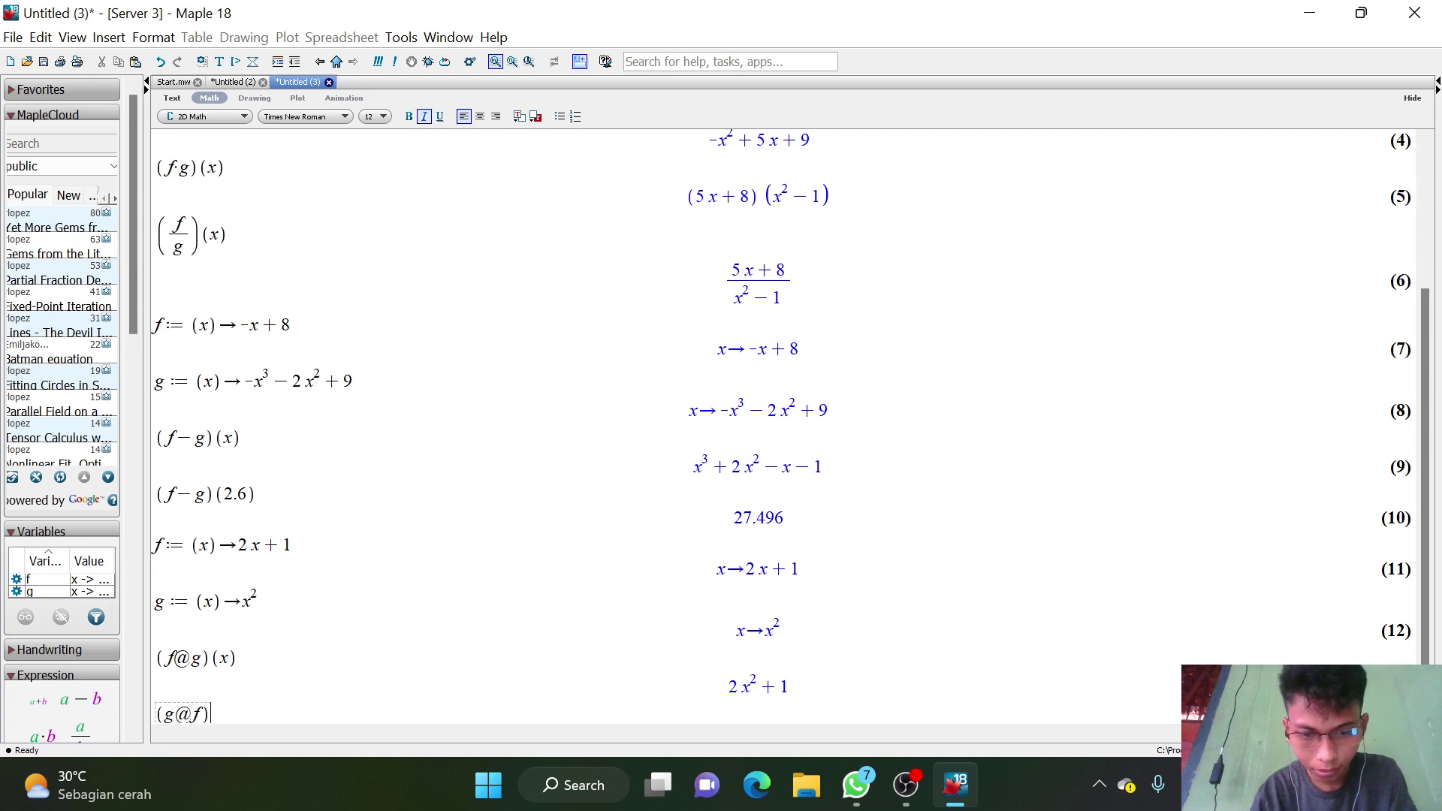
{"action": "type", "text": "("}
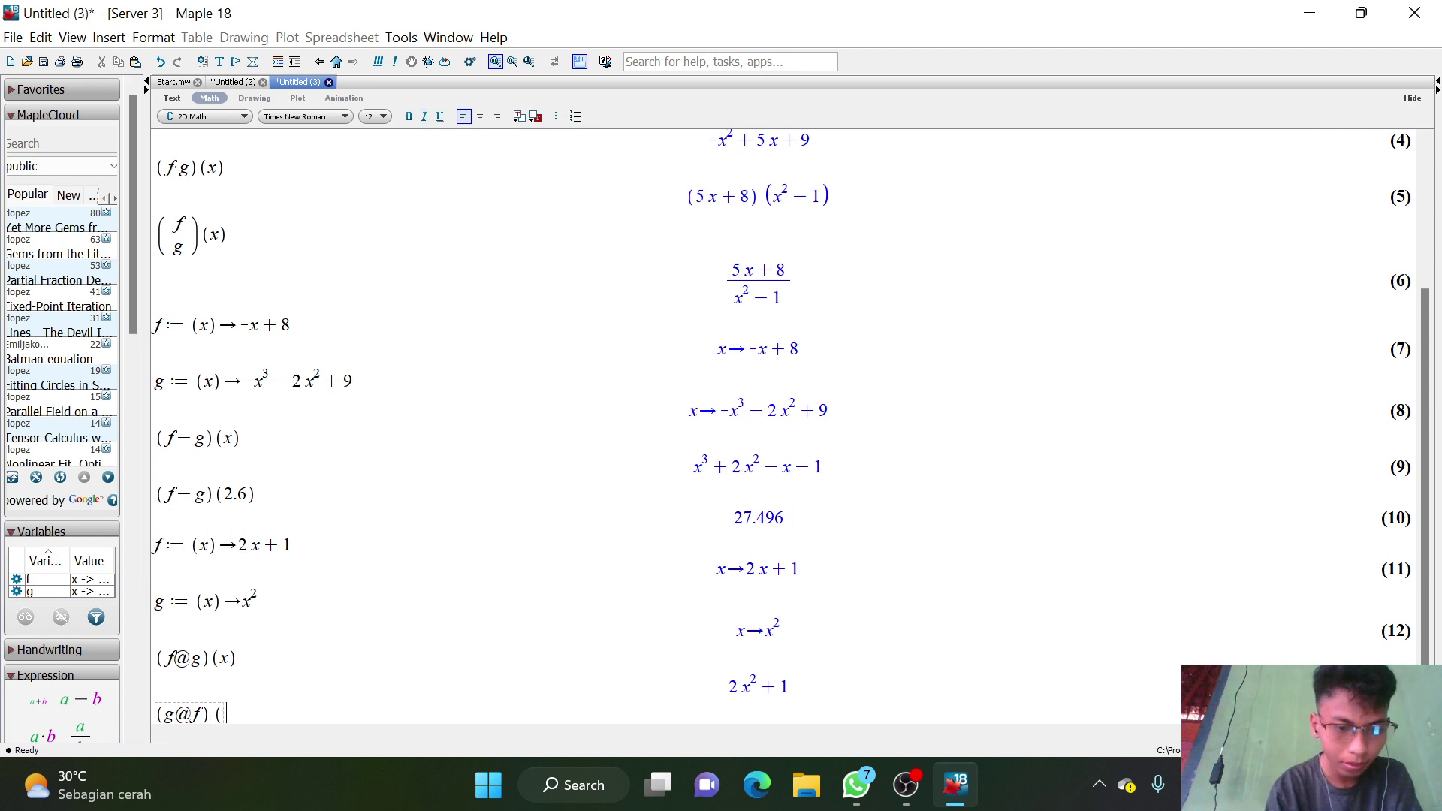
{"action": "type", "text": "x)"}
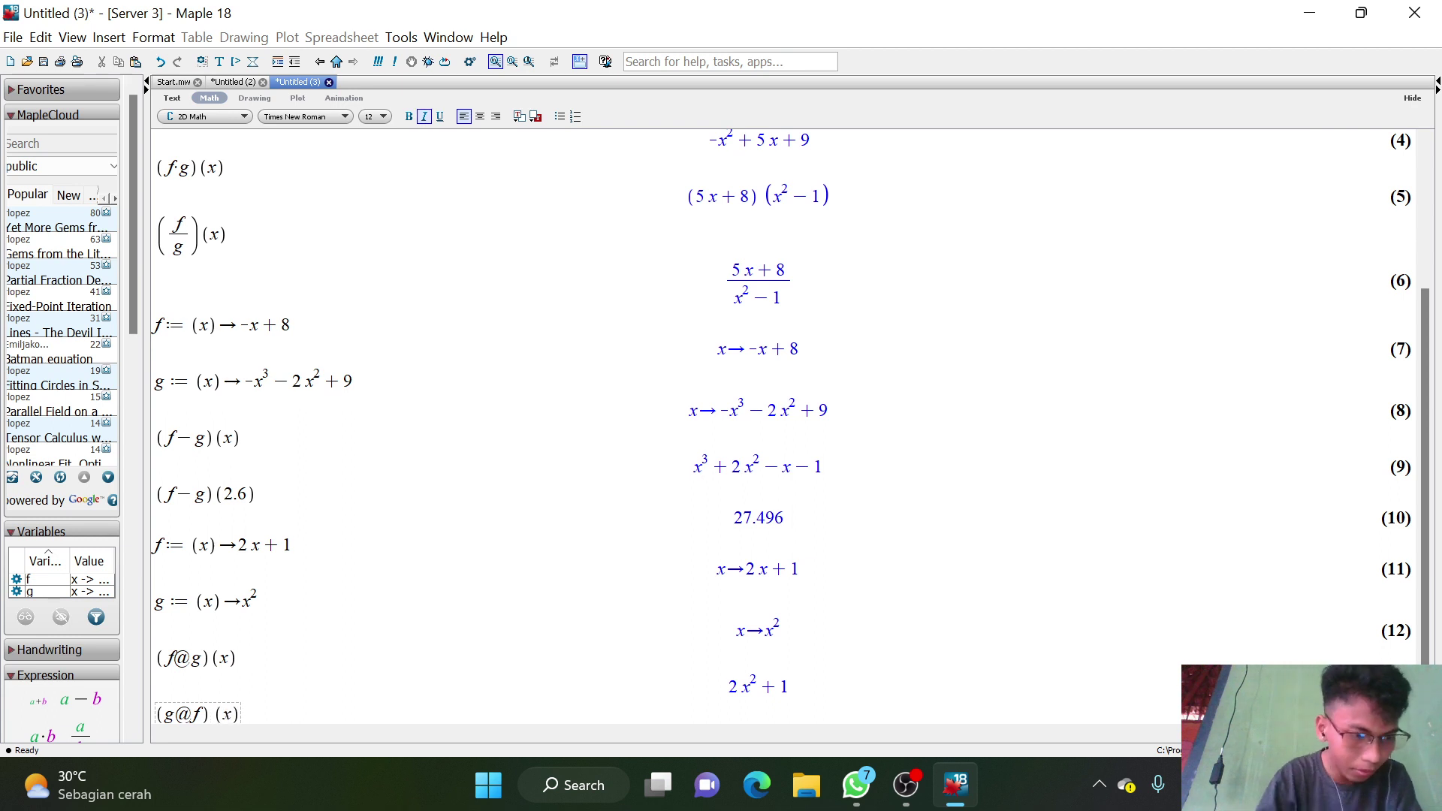
{"action": "key", "text": "Return"}
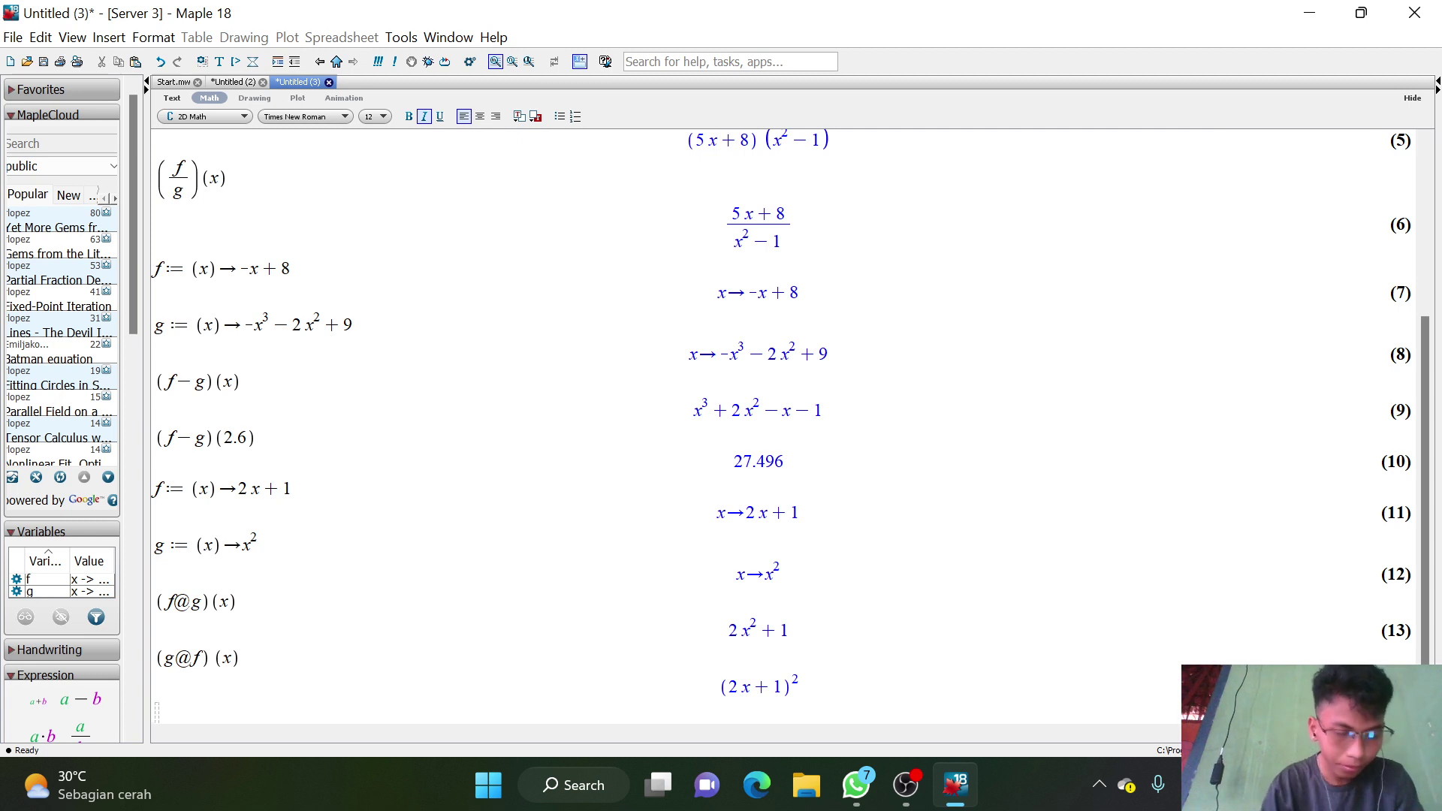
Read the worked composition solution and the three-function composition notes in Untitled (2), and return to Untitled (3).
{"action": "left_click", "coordinate": [234, 82]}
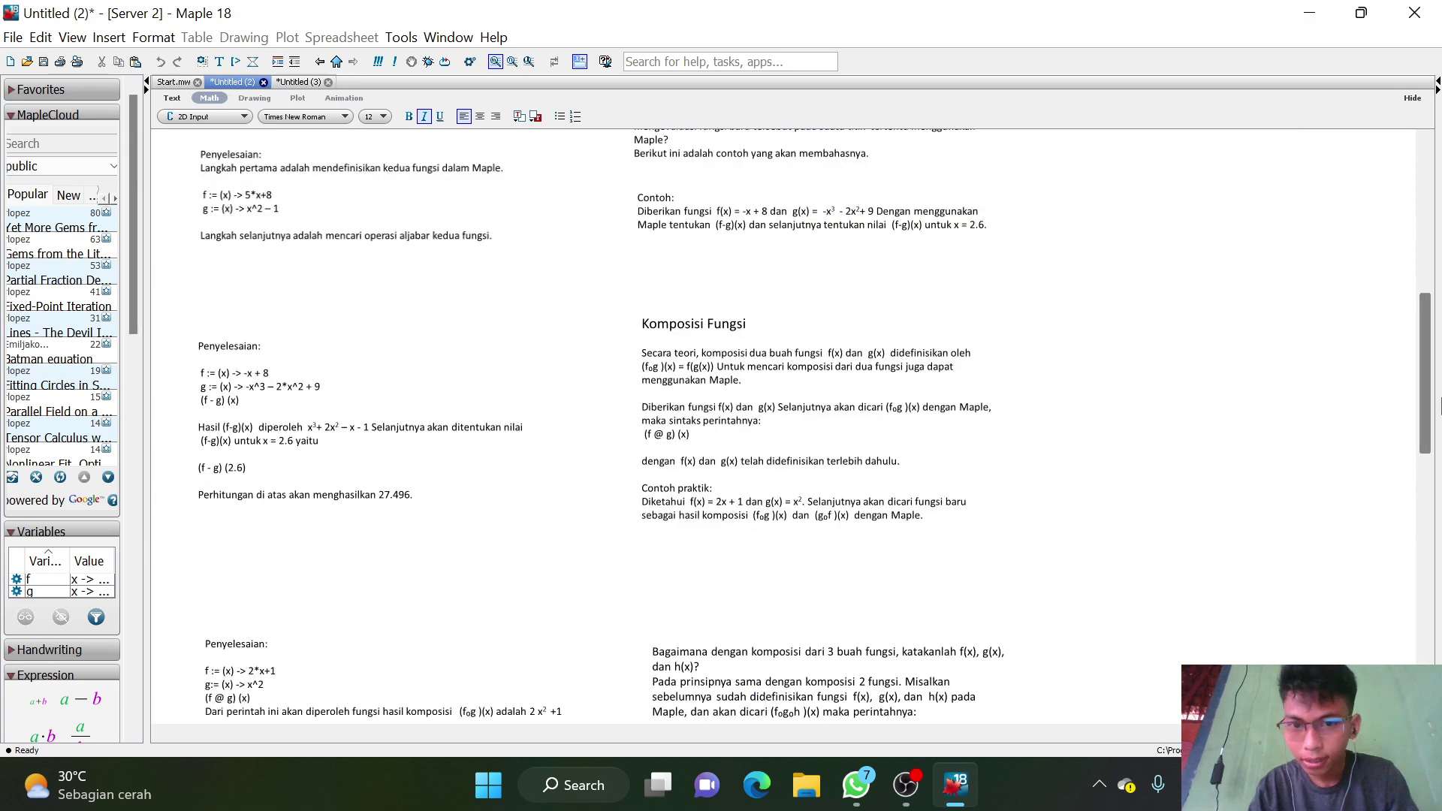
{"action": "left_click_drag", "start_coordinate": [1429, 404], "coordinate": [1435, 472]}
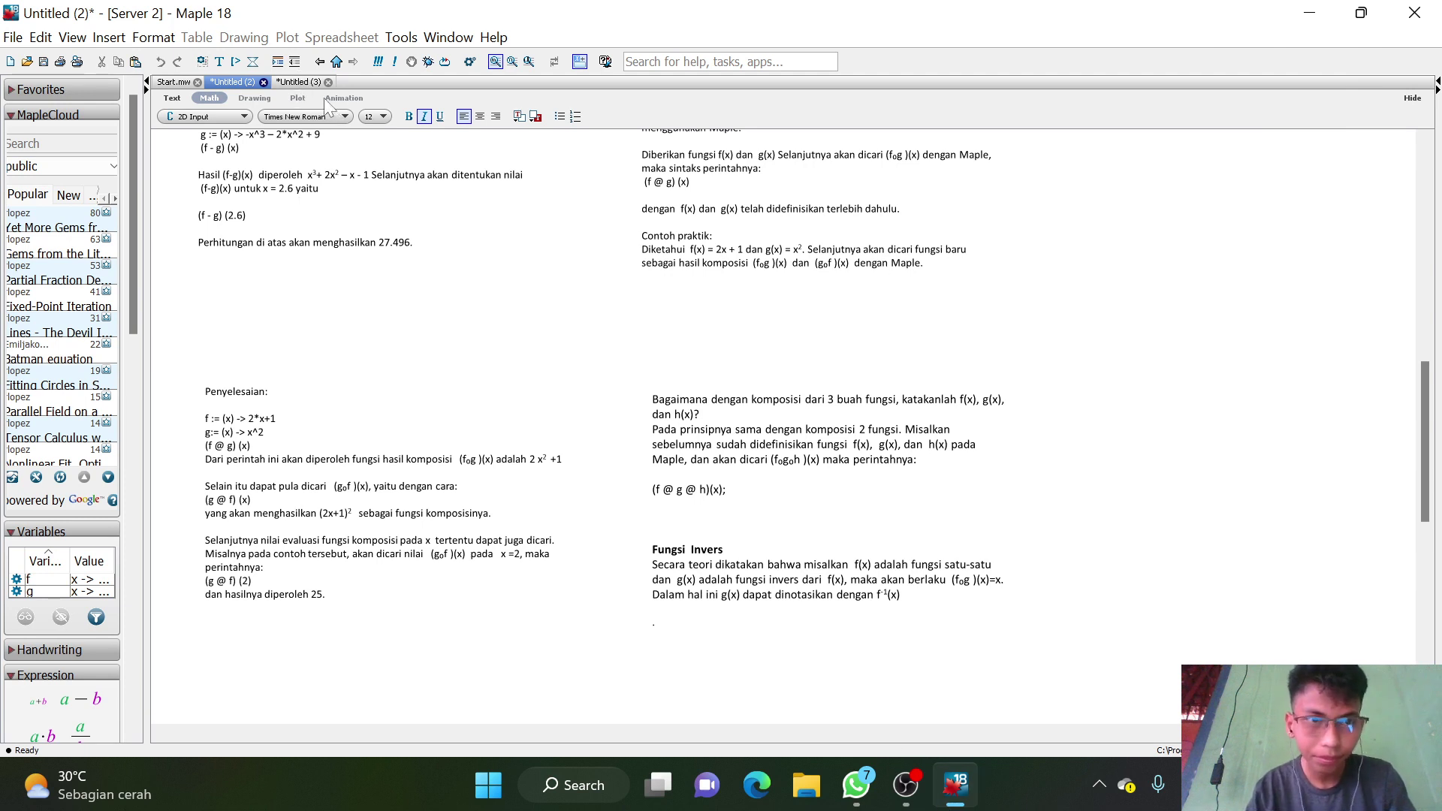
{"action": "left_click", "coordinate": [299, 81]}
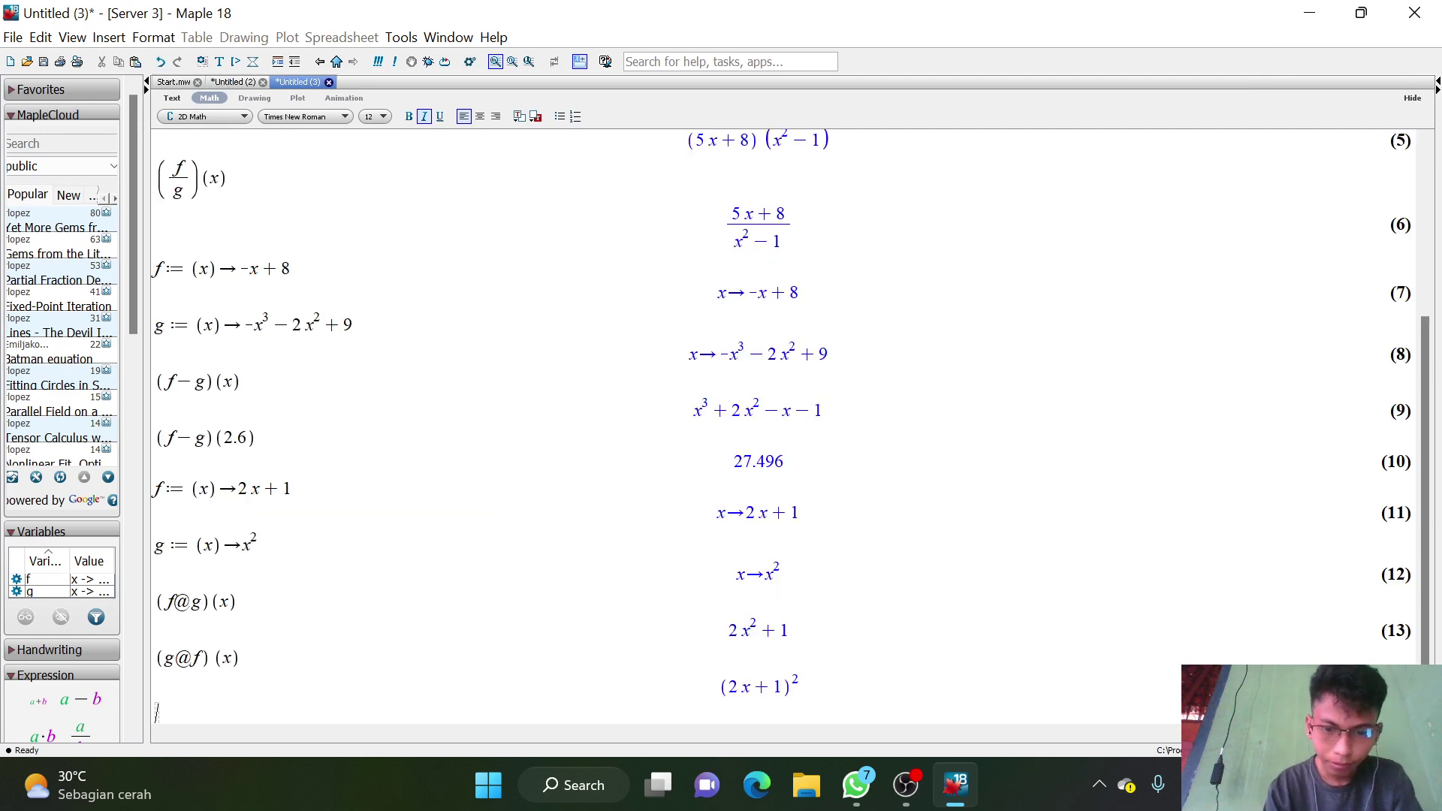
Evaluate the reverse composition at x = 2 by entering (g@f)(2) on the next empty line.
{"action": "type", "text": "(g"}
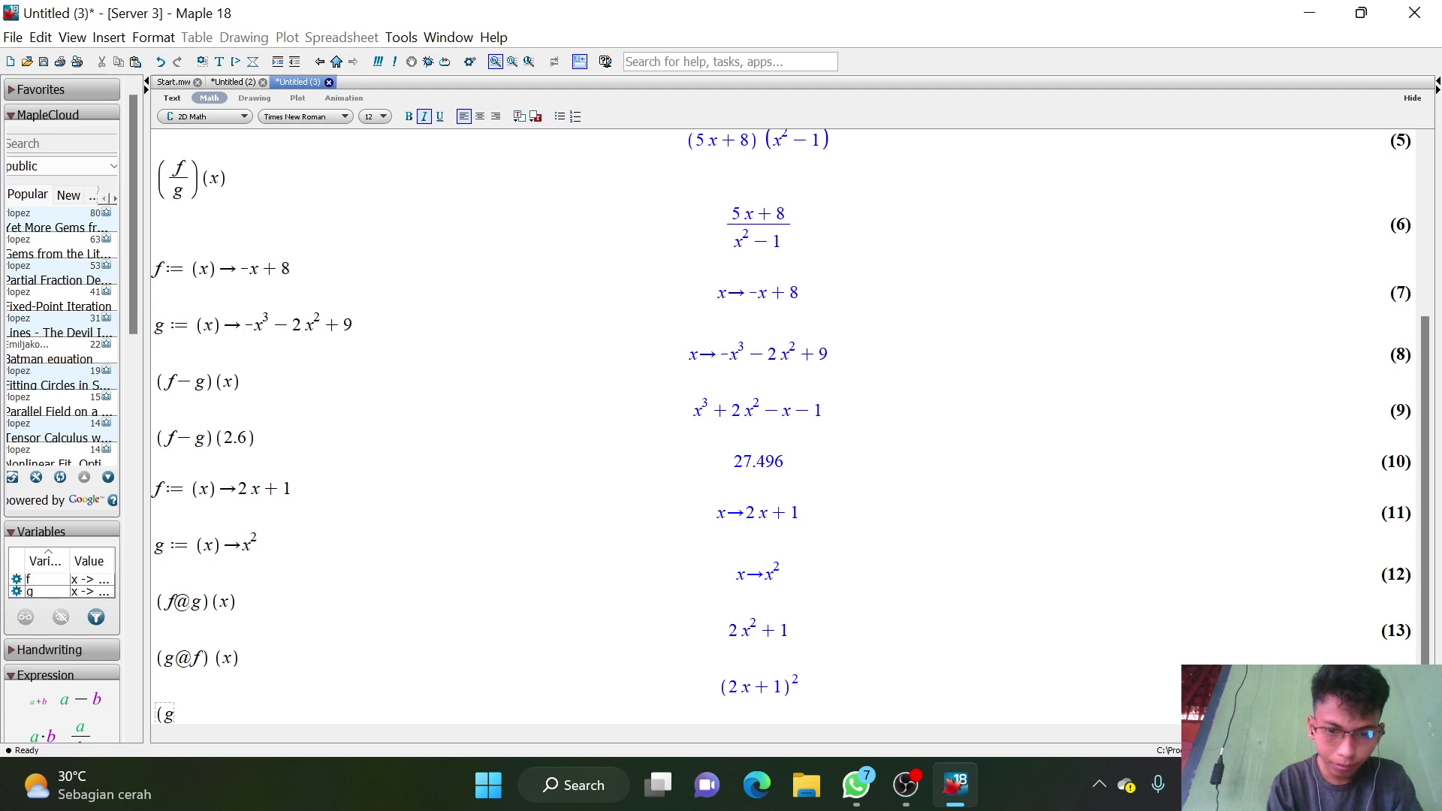
{"action": "type", "text": "@"}
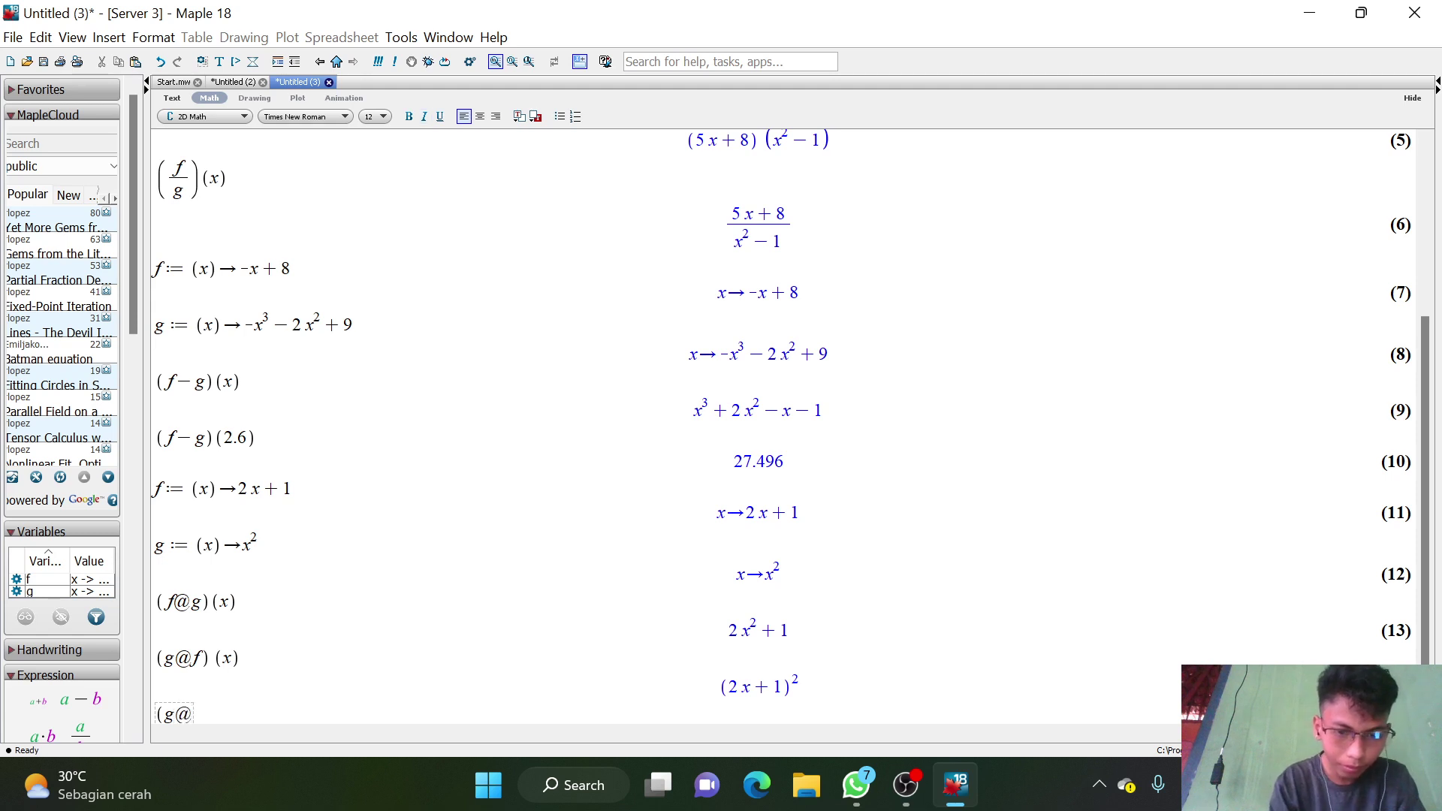
{"action": "type", "text": "f)"}
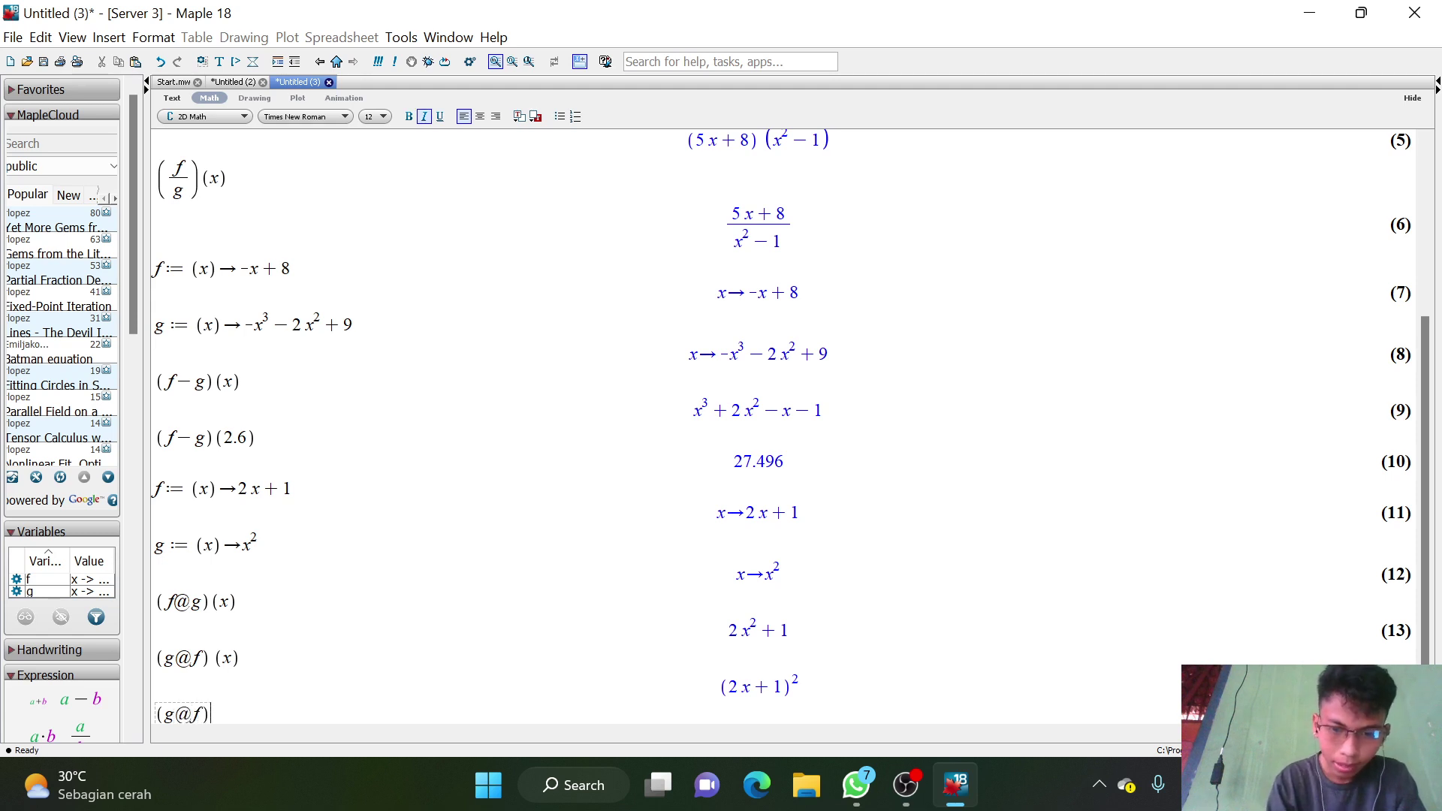
{"action": "type", "text": " (2"}
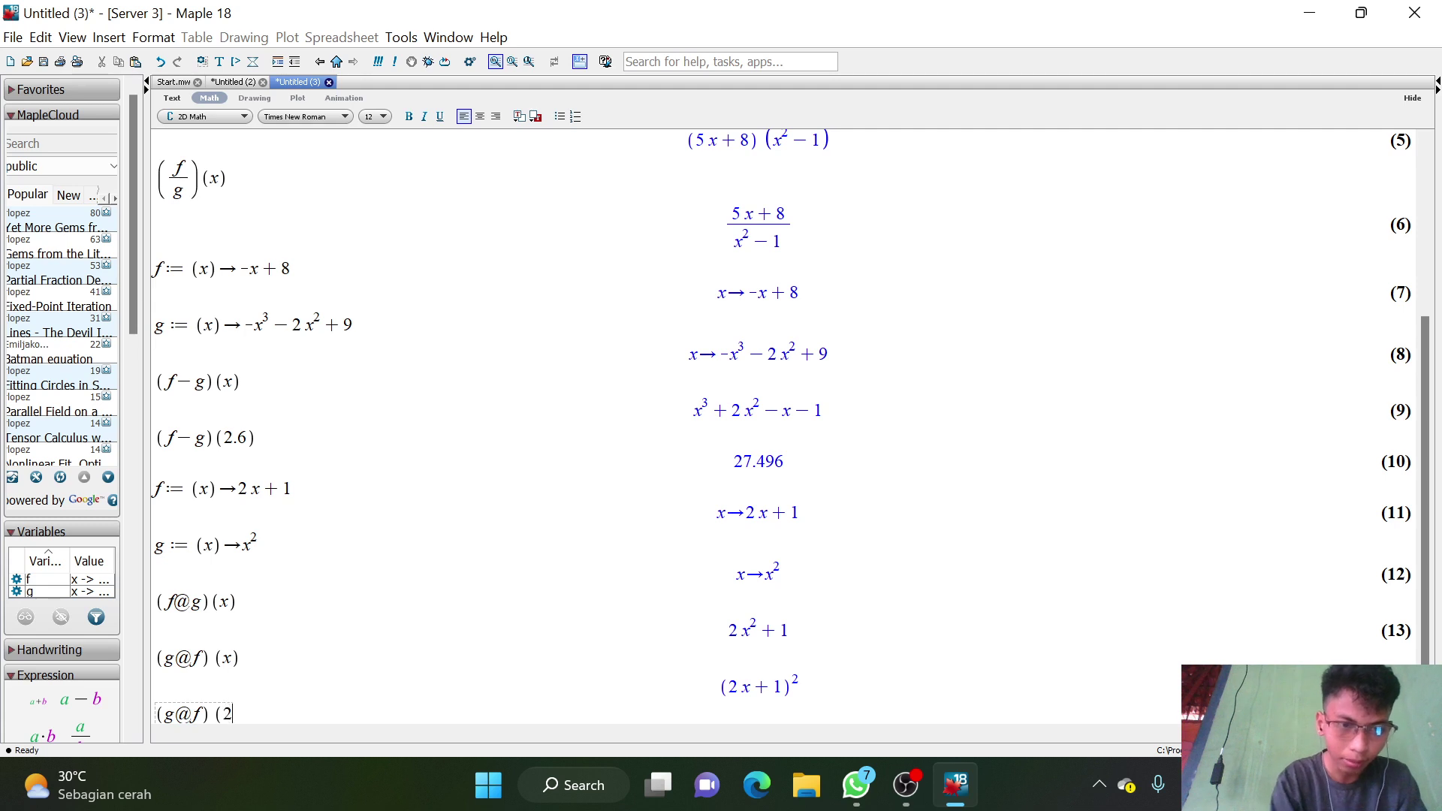
{"action": "type", "text": ")"}
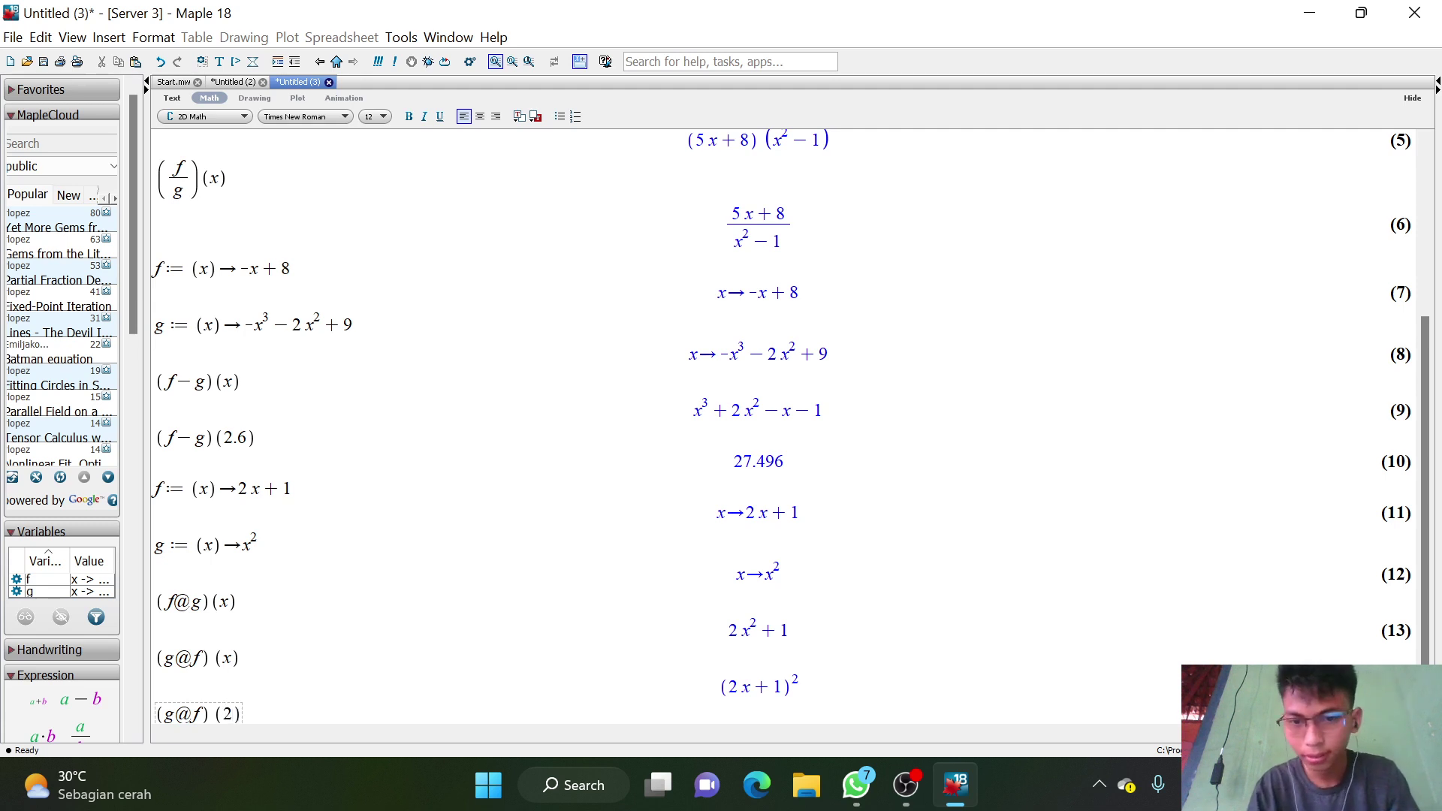
{"action": "key", "text": "Return"}
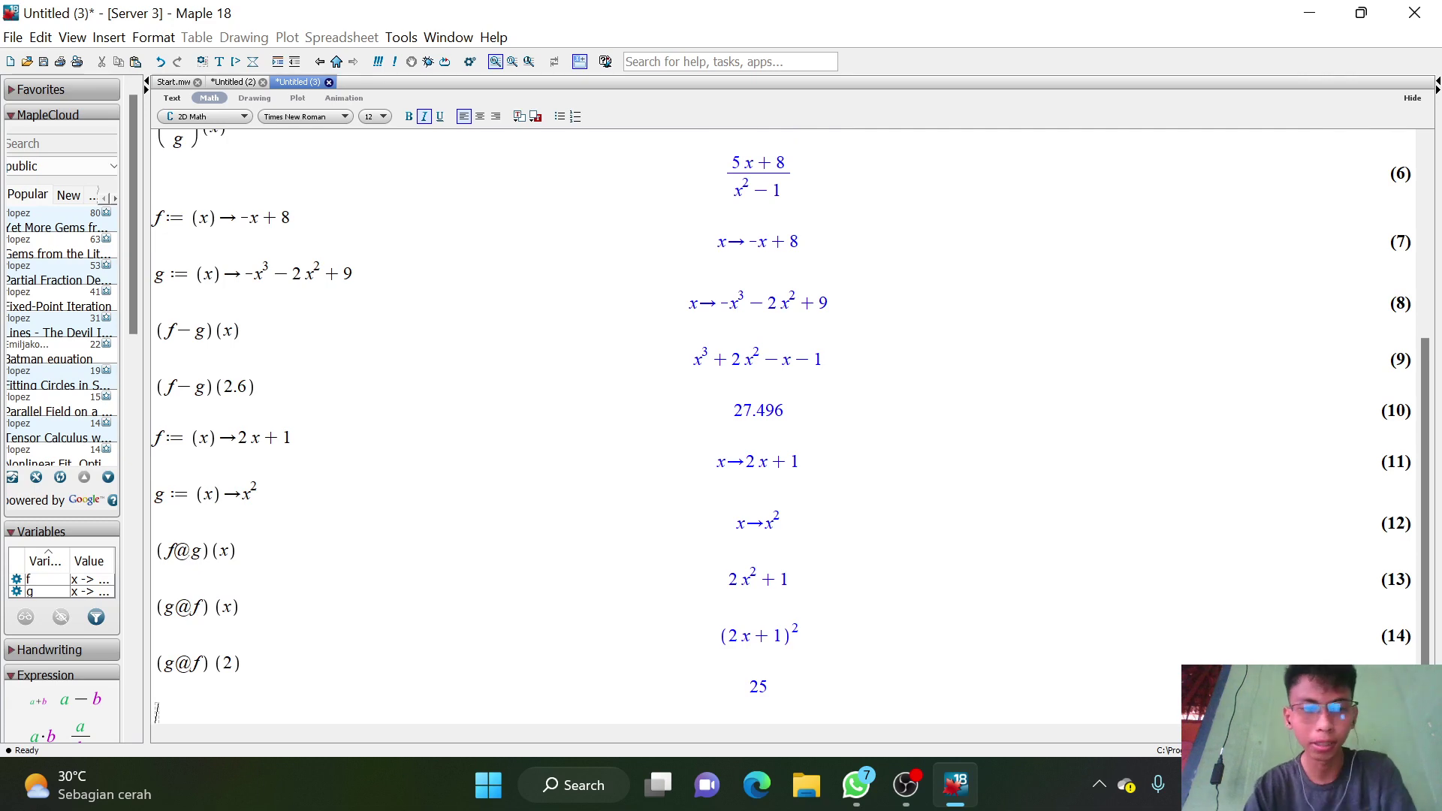
Read the inverse function notes and the worked finv example in Untitled (2), and return to Untitled (3).
{"action": "left_click", "coordinate": [234, 82]}
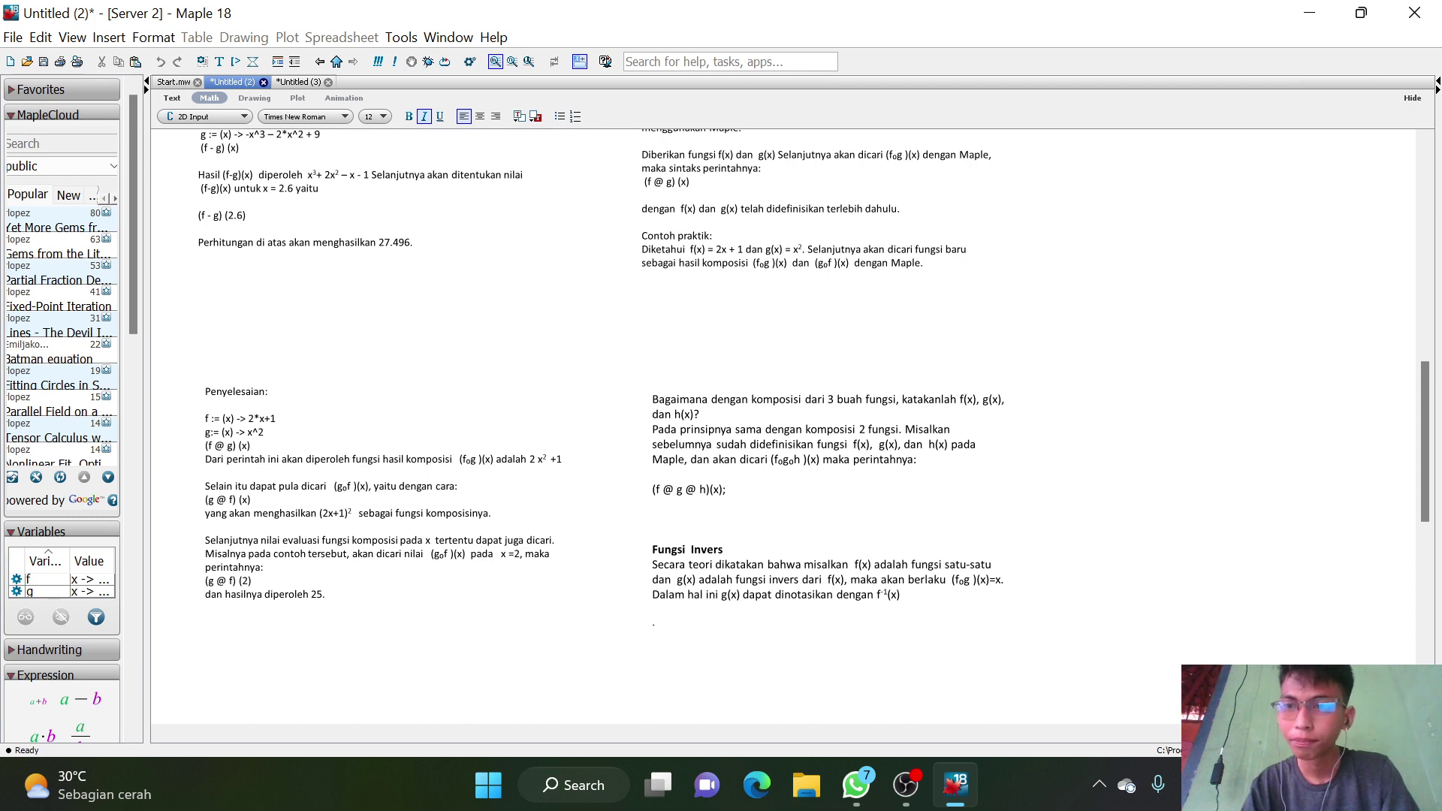
{"action": "left_click_drag", "start_coordinate": [1430, 394], "coordinate": [1430, 436]}
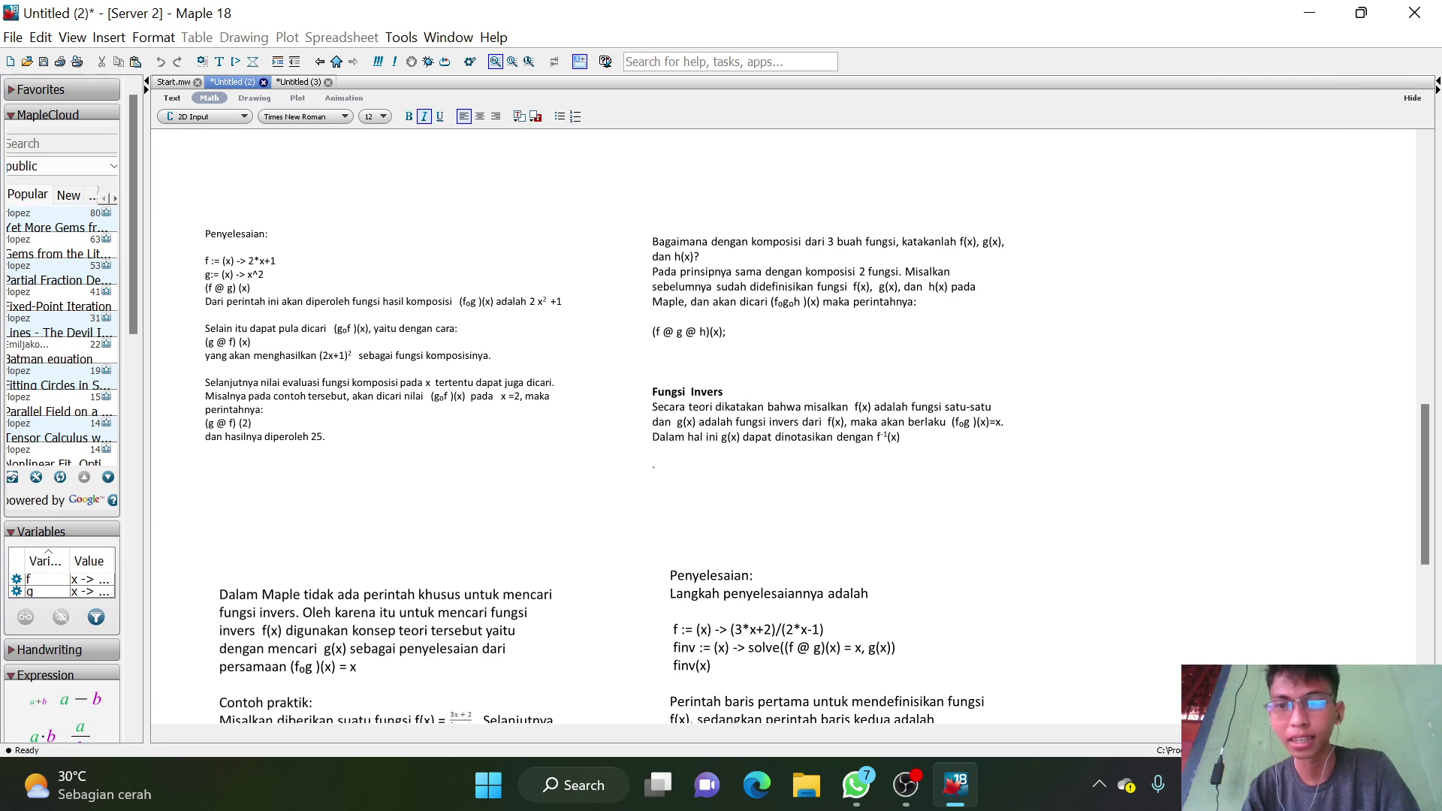
{"action": "left_click_drag", "start_coordinate": [1431, 486], "coordinate": [1429, 542]}
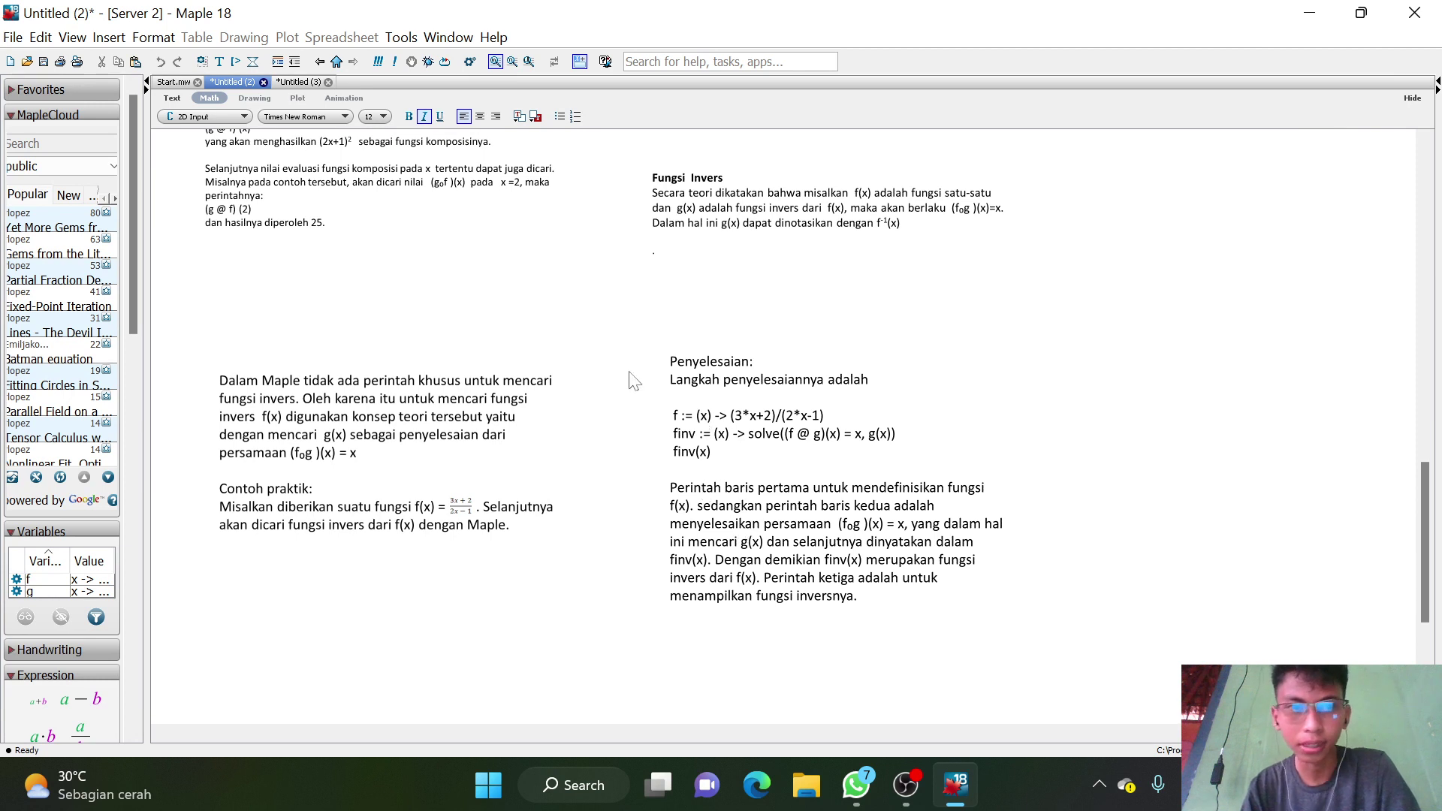
{"action": "left_click", "coordinate": [300, 84]}
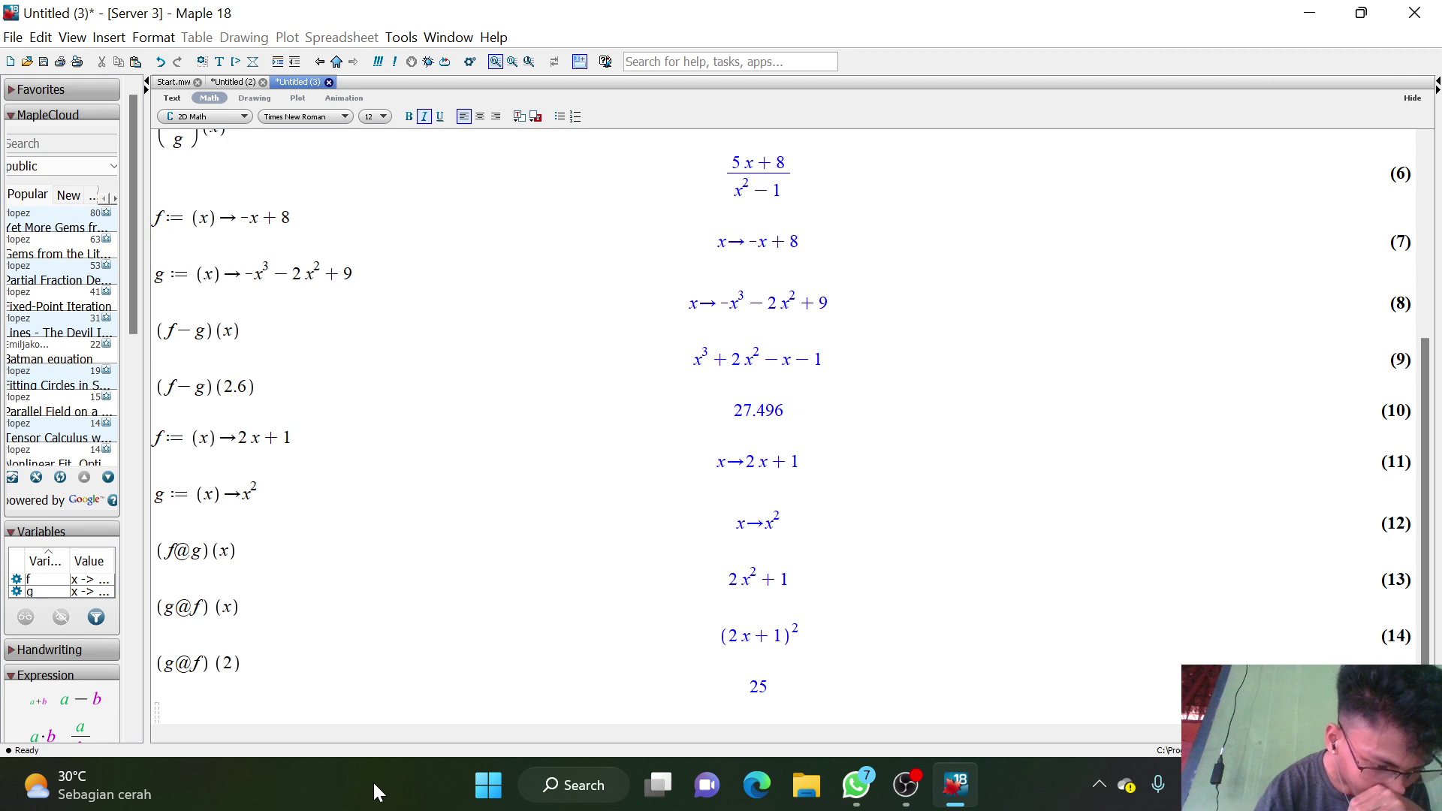
{"action": "left_click", "coordinate": [239, 83]}
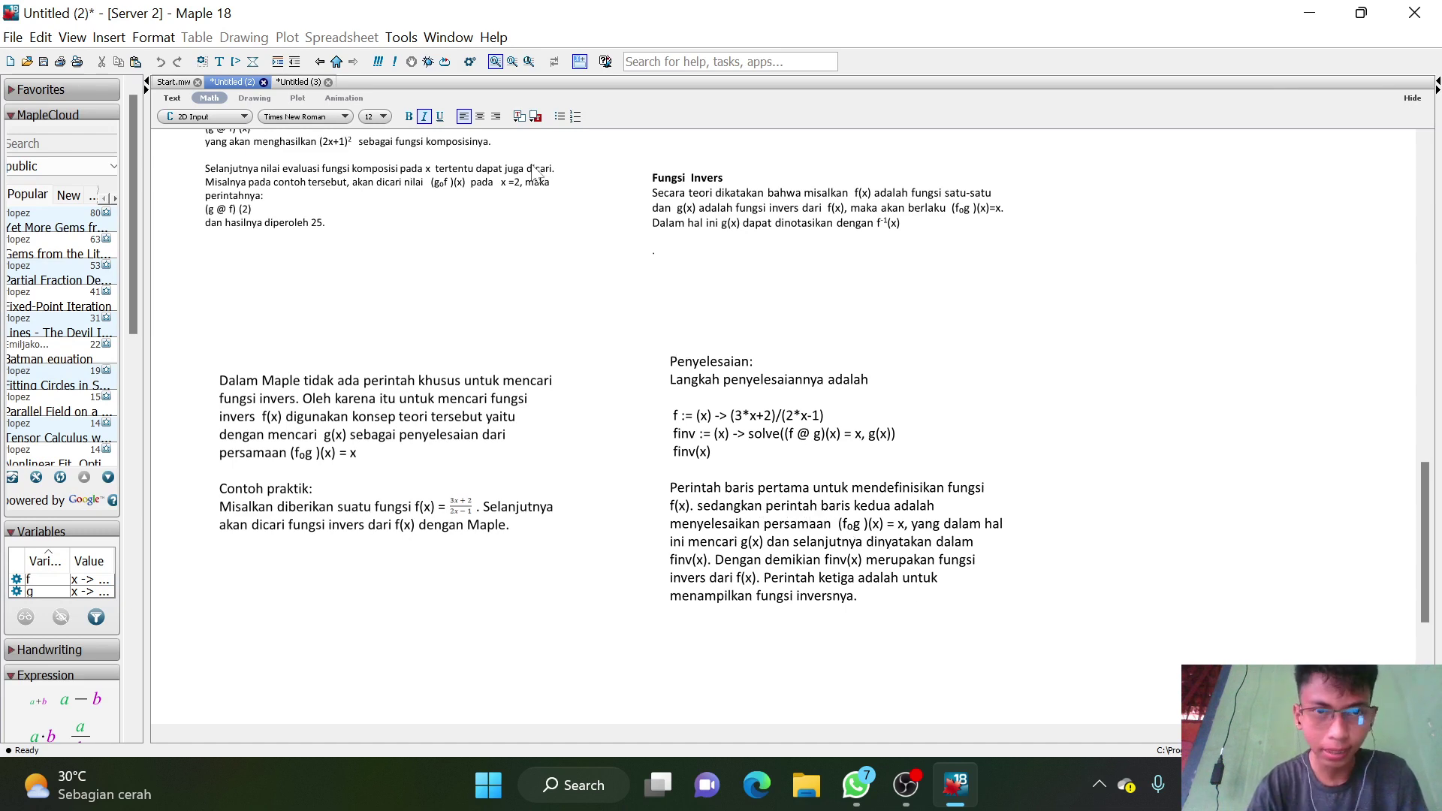
{"action": "left_click", "coordinate": [297, 83]}
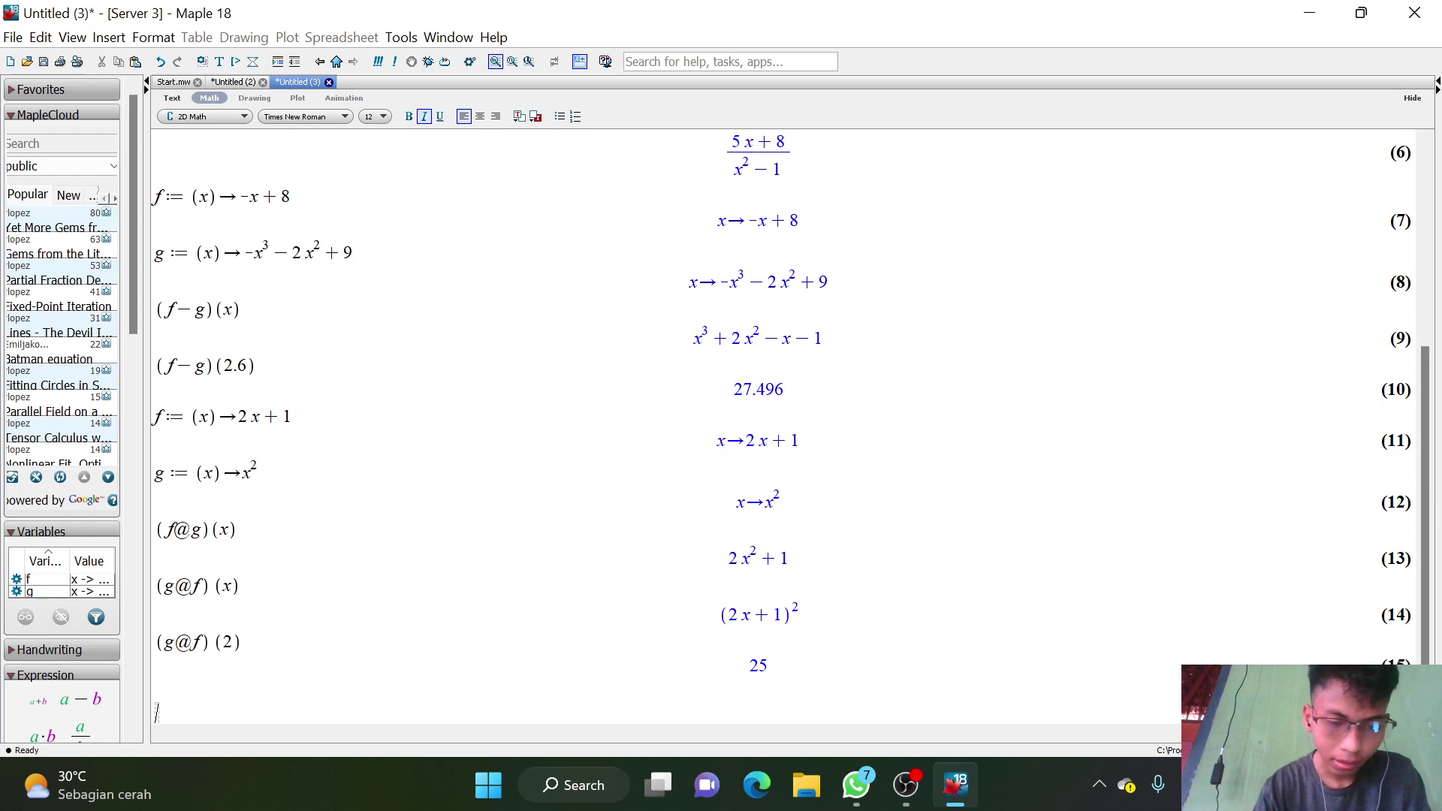
Begin a new definition of f on the empty line as a fraction in x with numerator (3·x + 2).
{"action": "type", "text": "f:="}
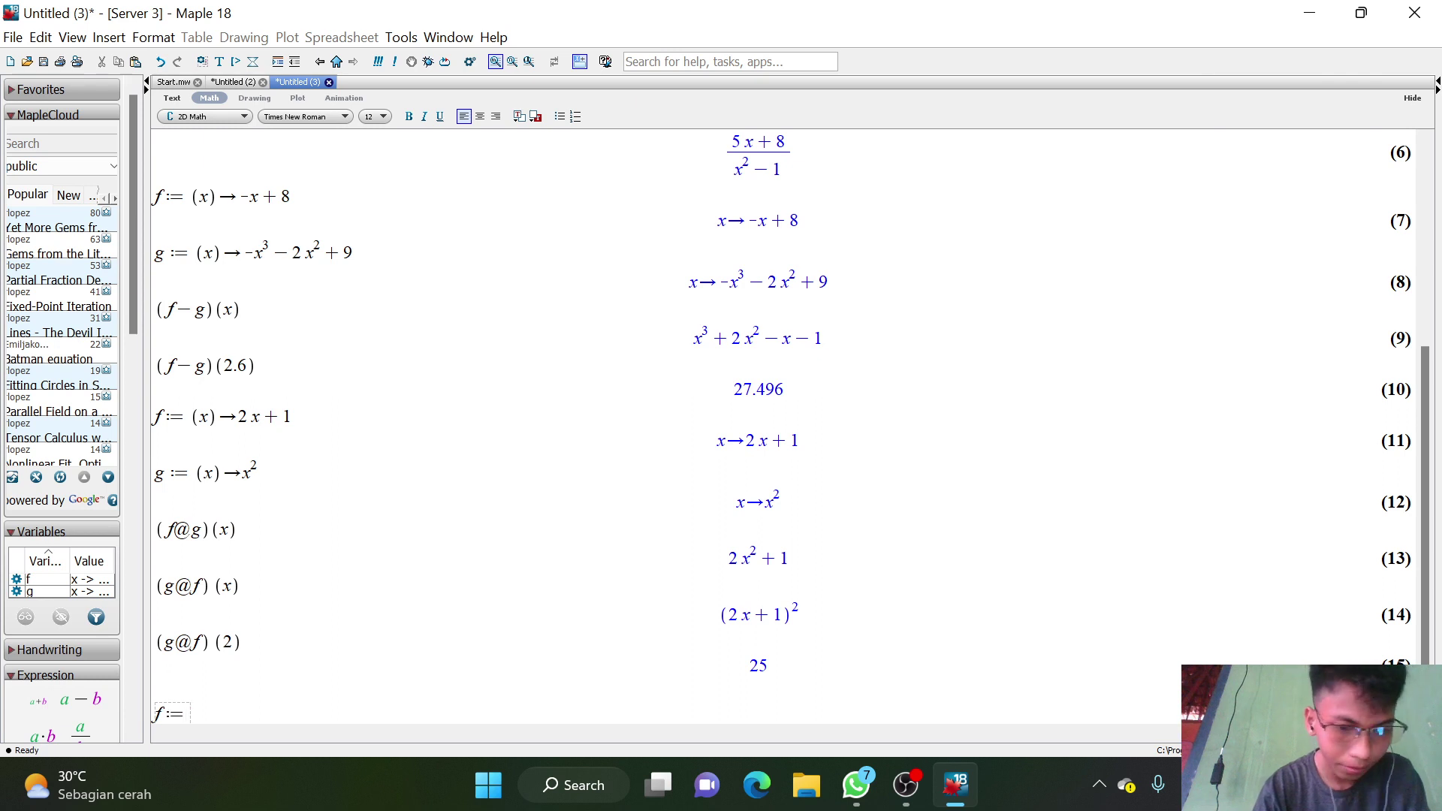
{"action": "type", "text": "(x)"}
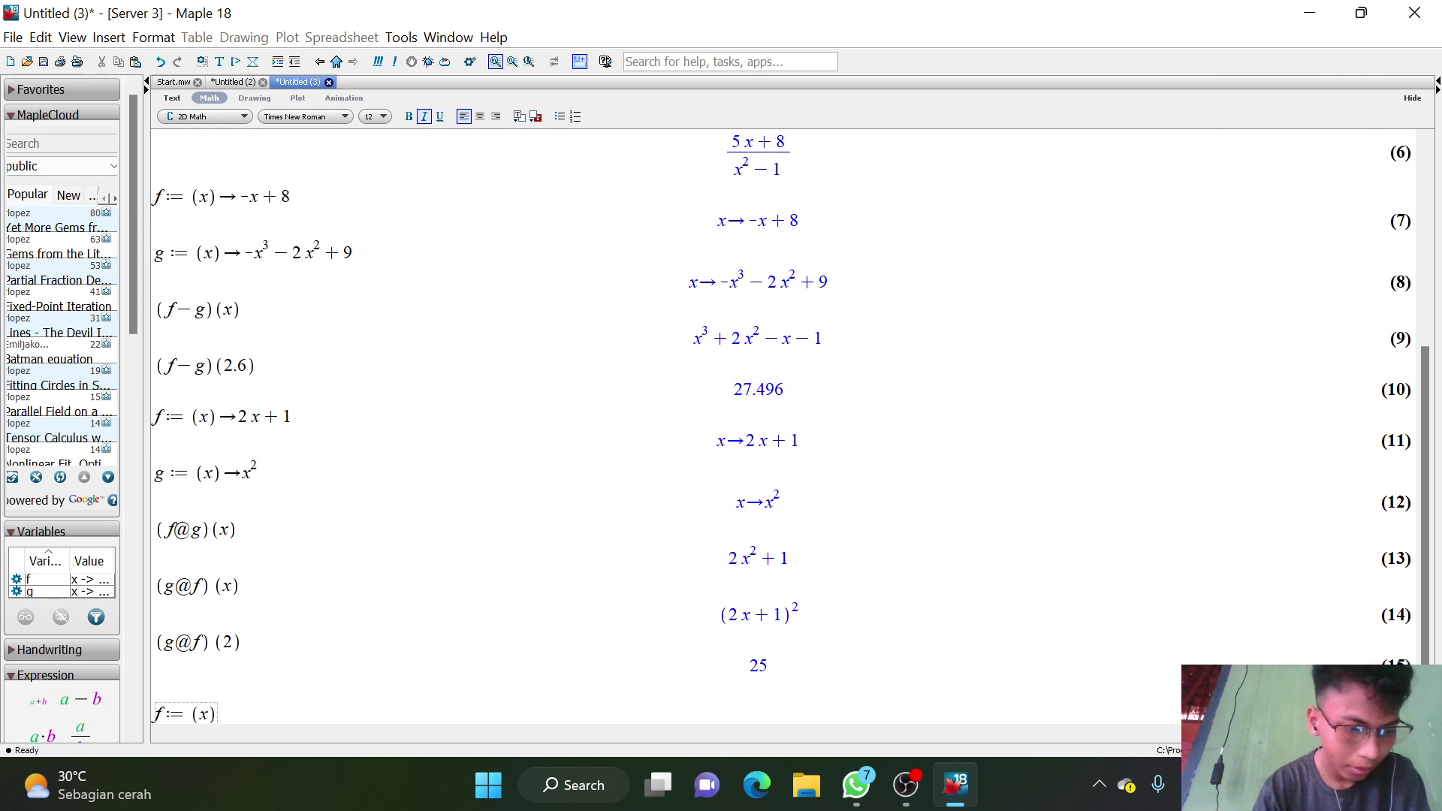
{"action": "type", "text": "->"}
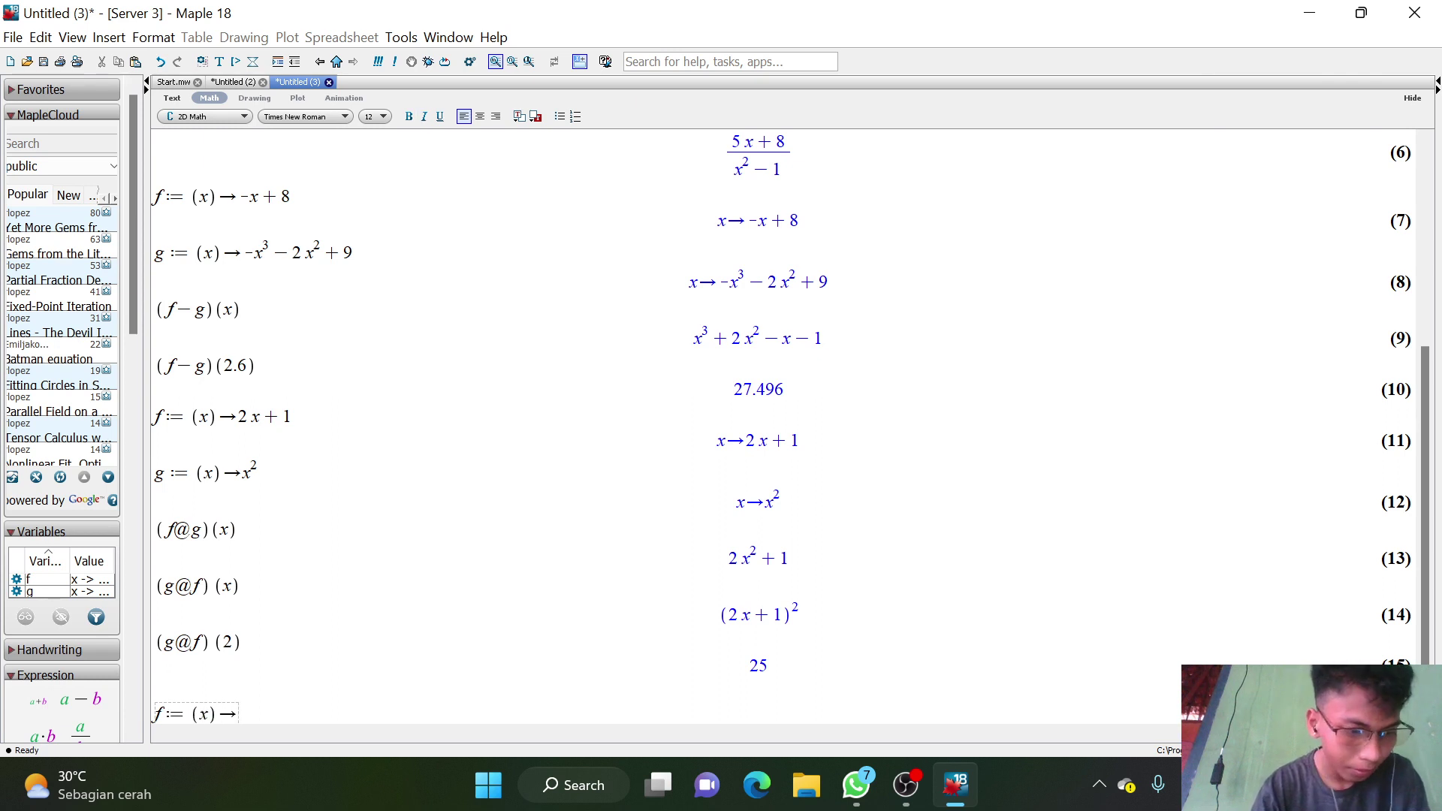
{"action": "type", "text": "(x"}
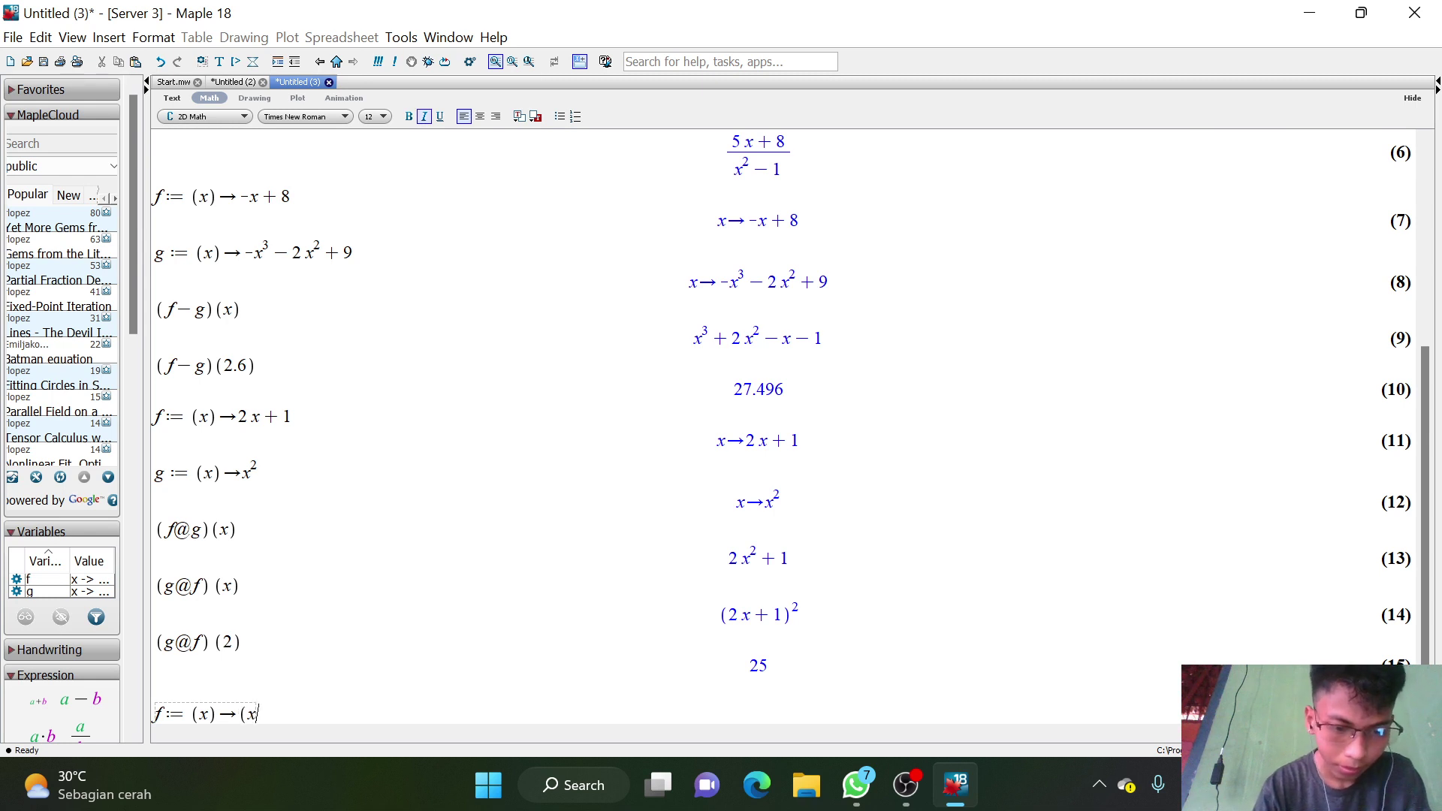
{"action": "key", "text": "BackSpace"}
{"action": "type", "text": "3*"}
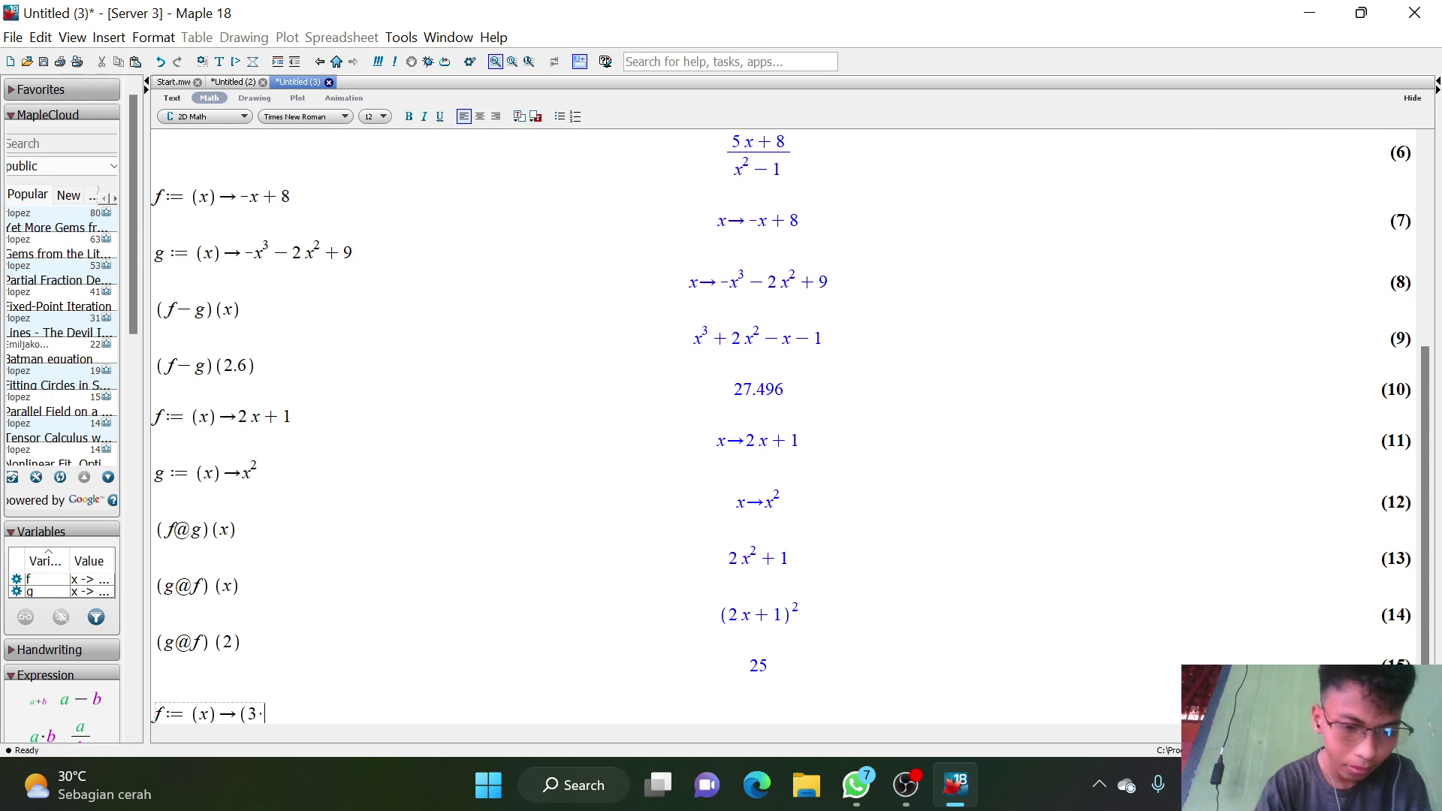
{"action": "type", "text": "x"}
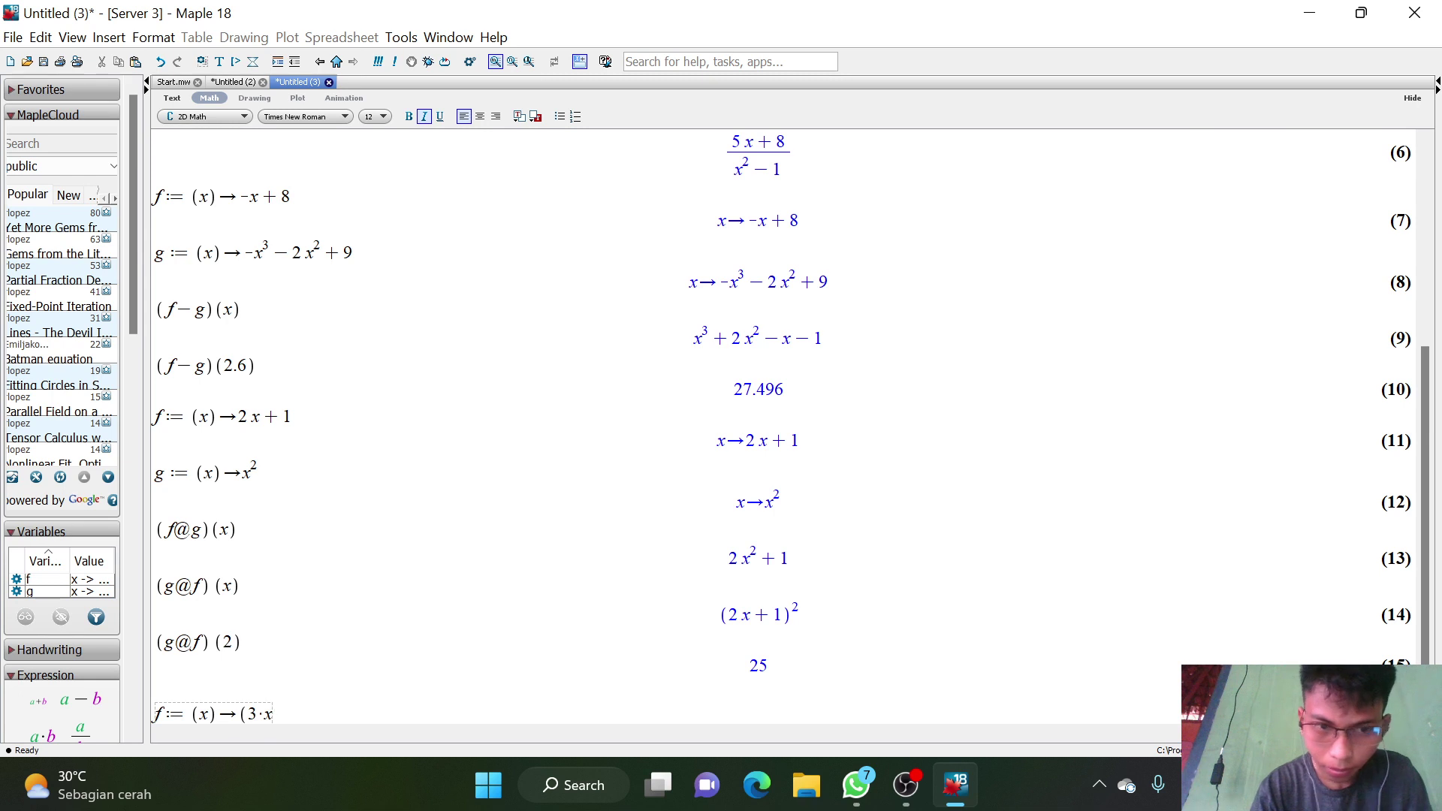
{"action": "type", "text": "+"}
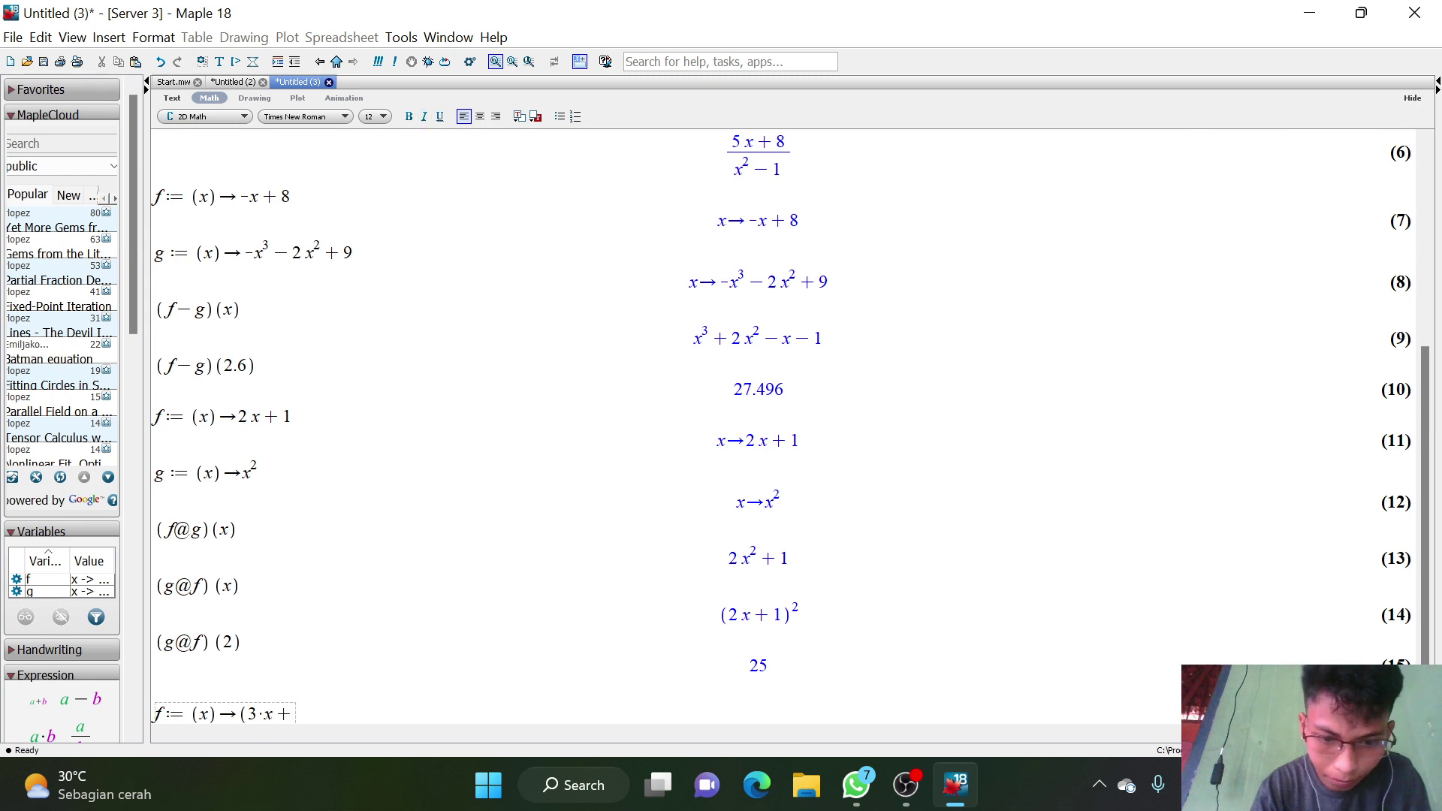
{"action": "type", "text": "2"}
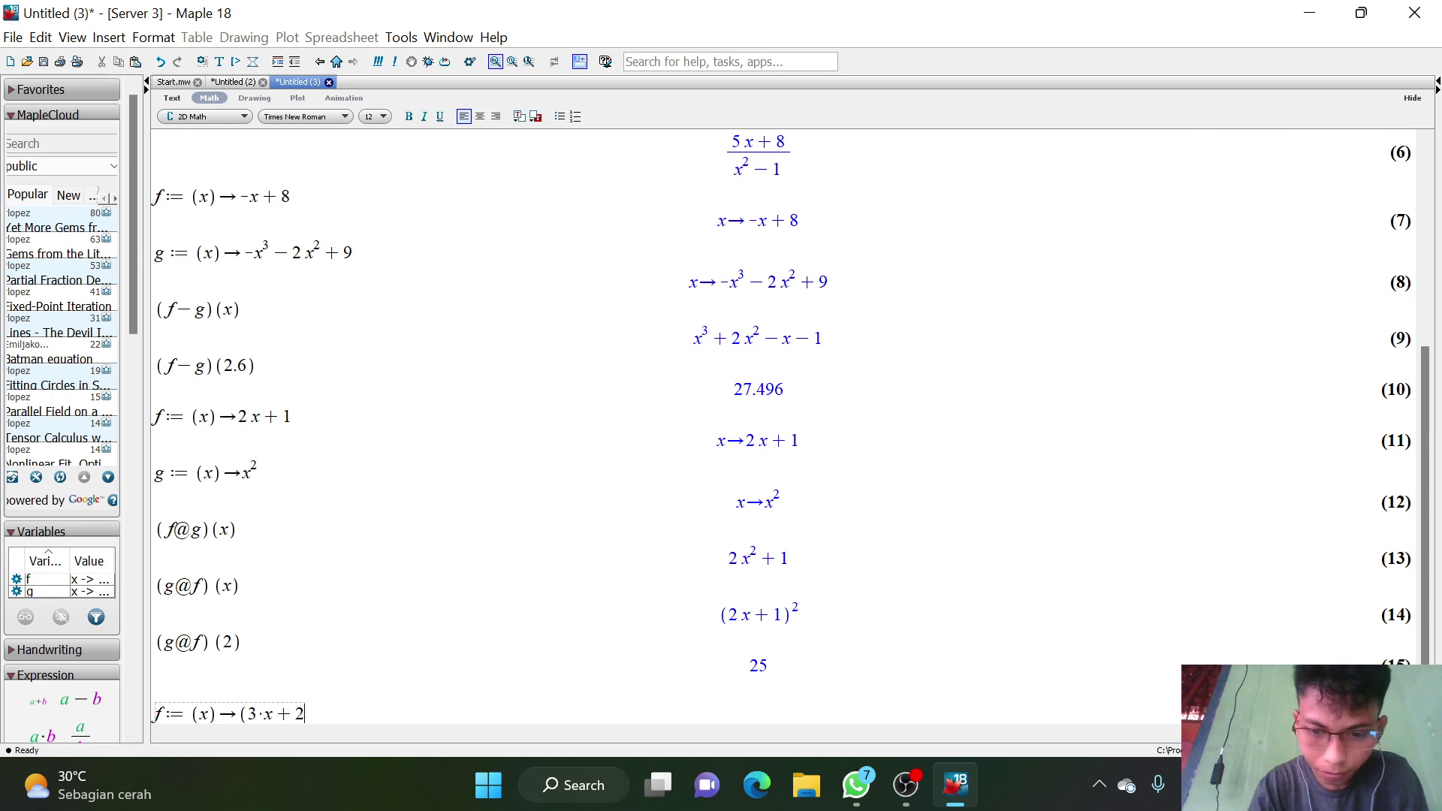
{"action": "type", "text": ")"}
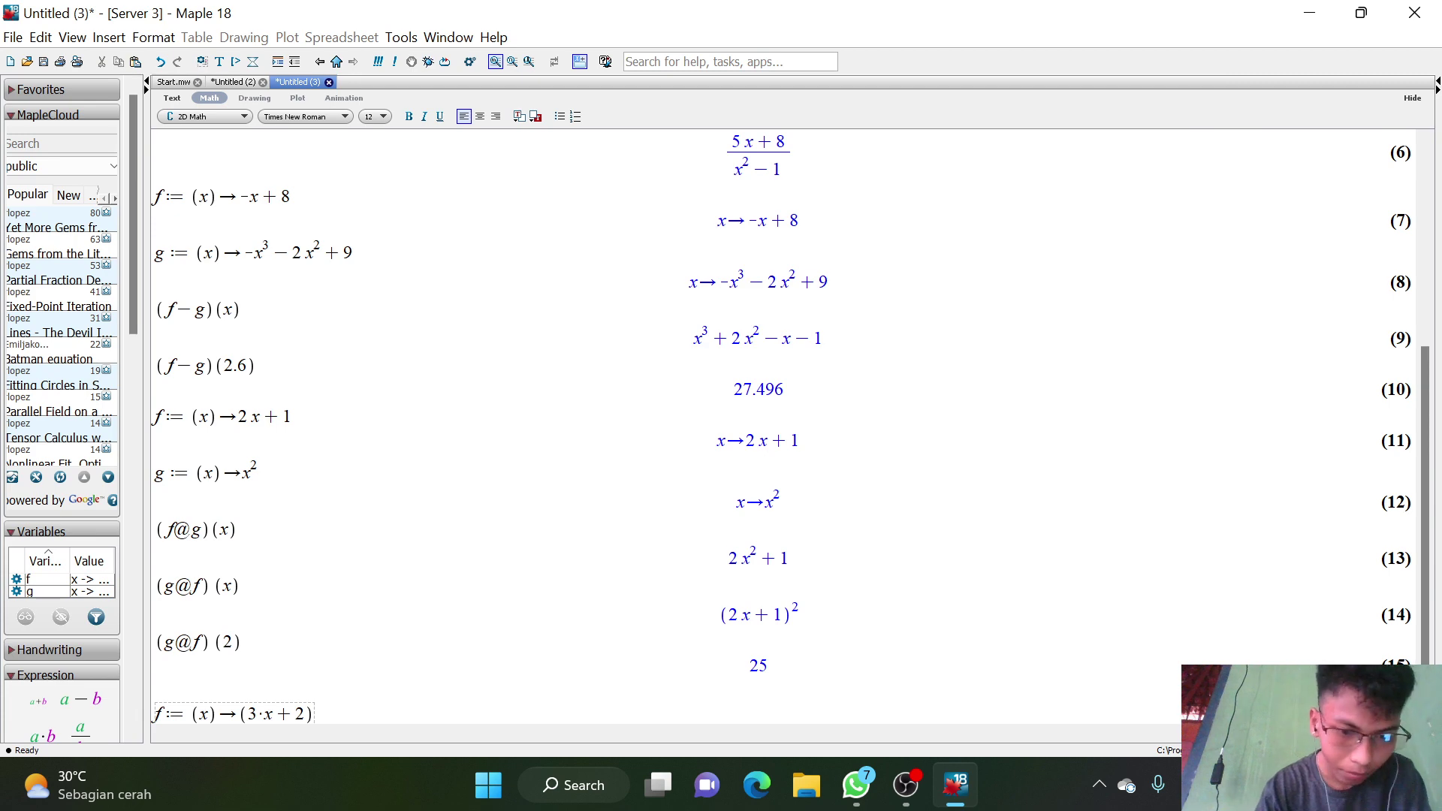
{"action": "type", "text": "/"}
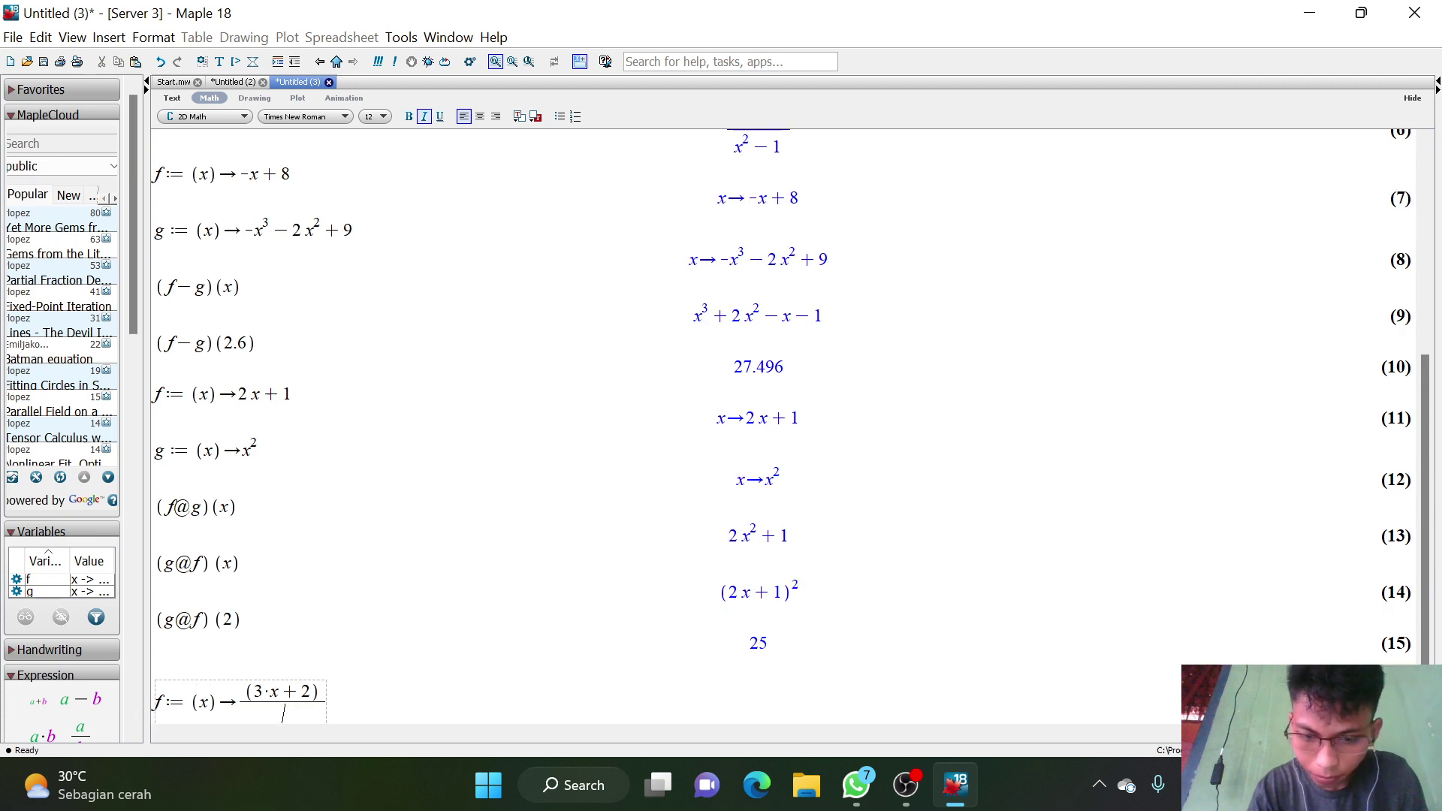
Complete the fraction in the new f definition with denominator (2. x - 1) and evaluate it.
{"action": "type", "text": "("}
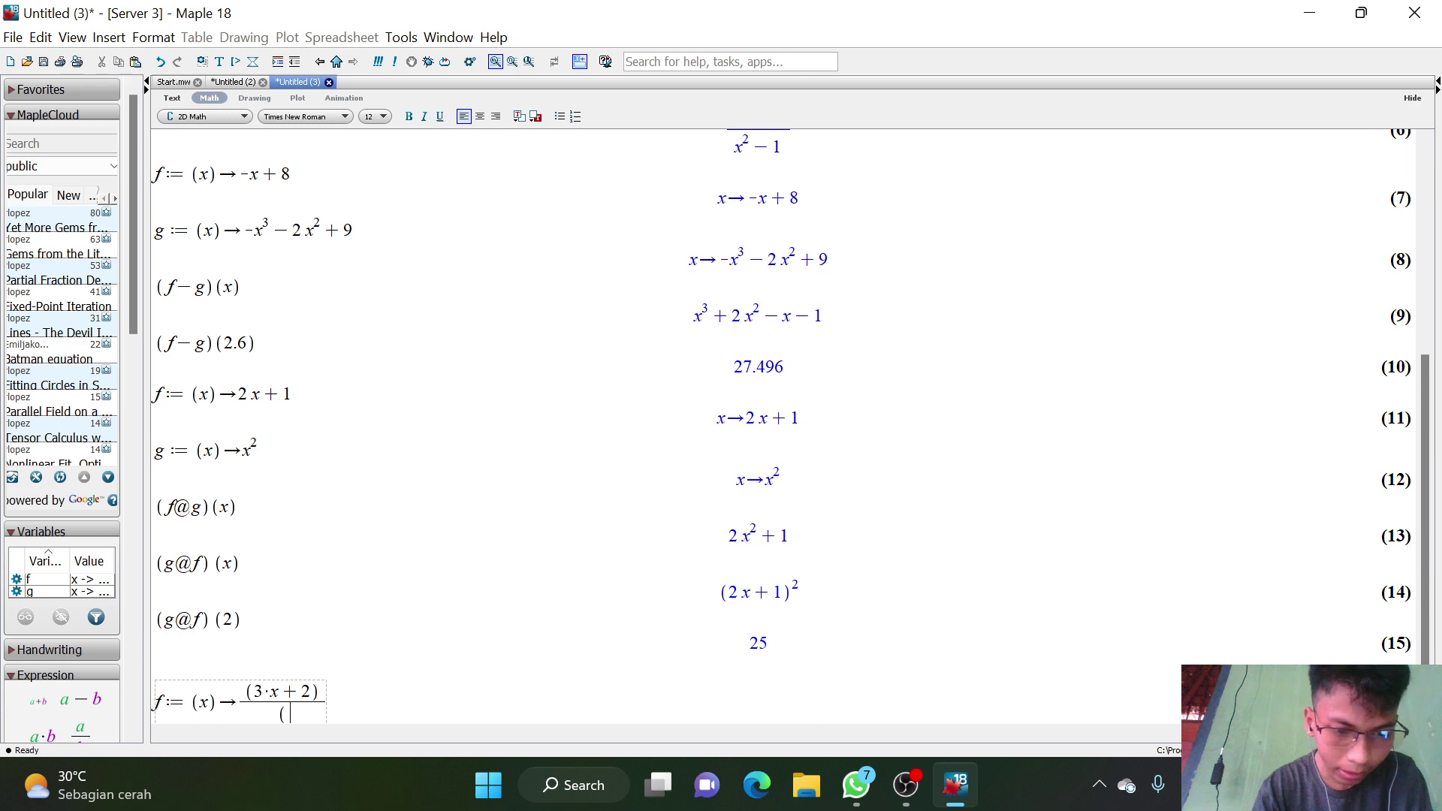
{"action": "type", "text": "2>"}
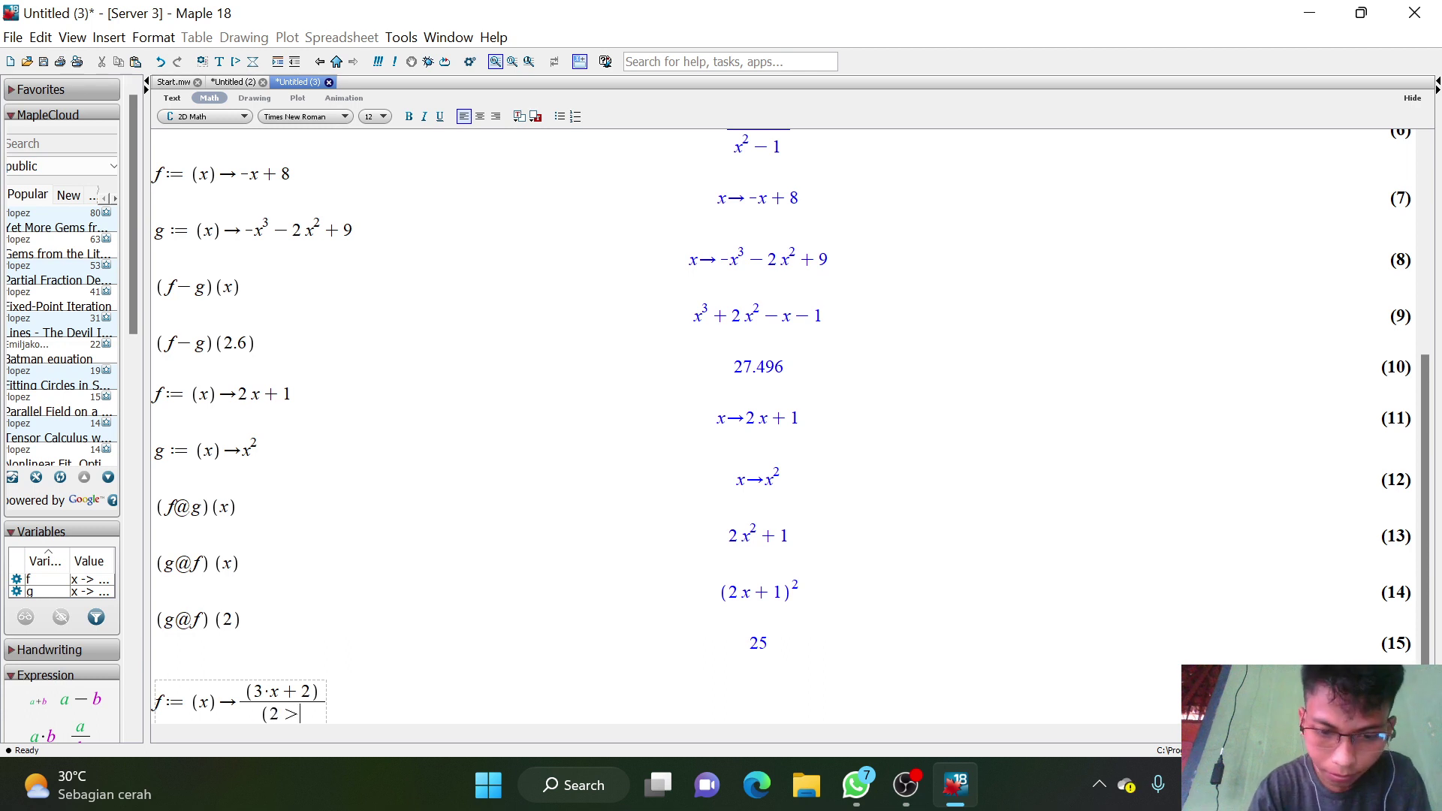
{"action": "type", "text": "x"}
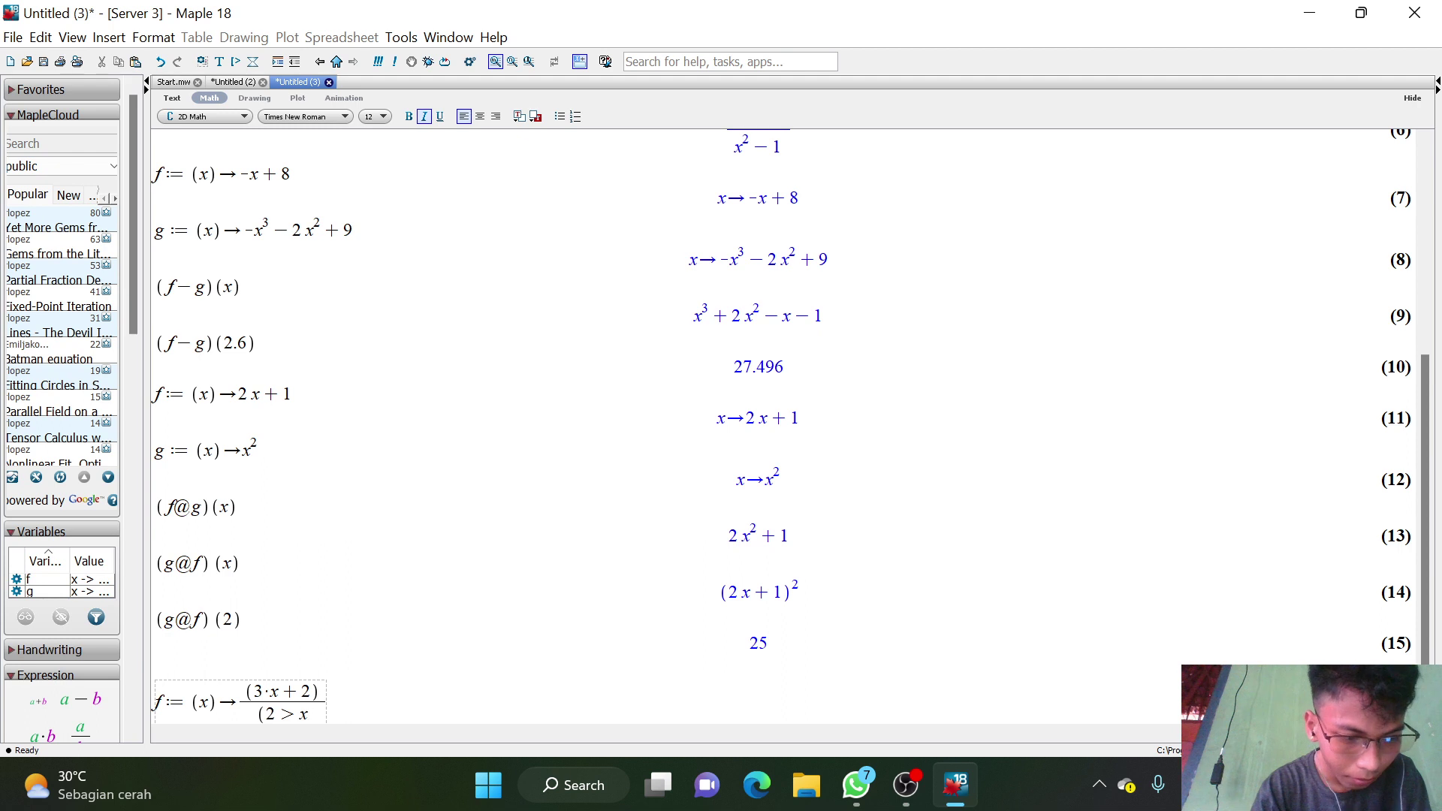
{"action": "type", "text": "-1"}
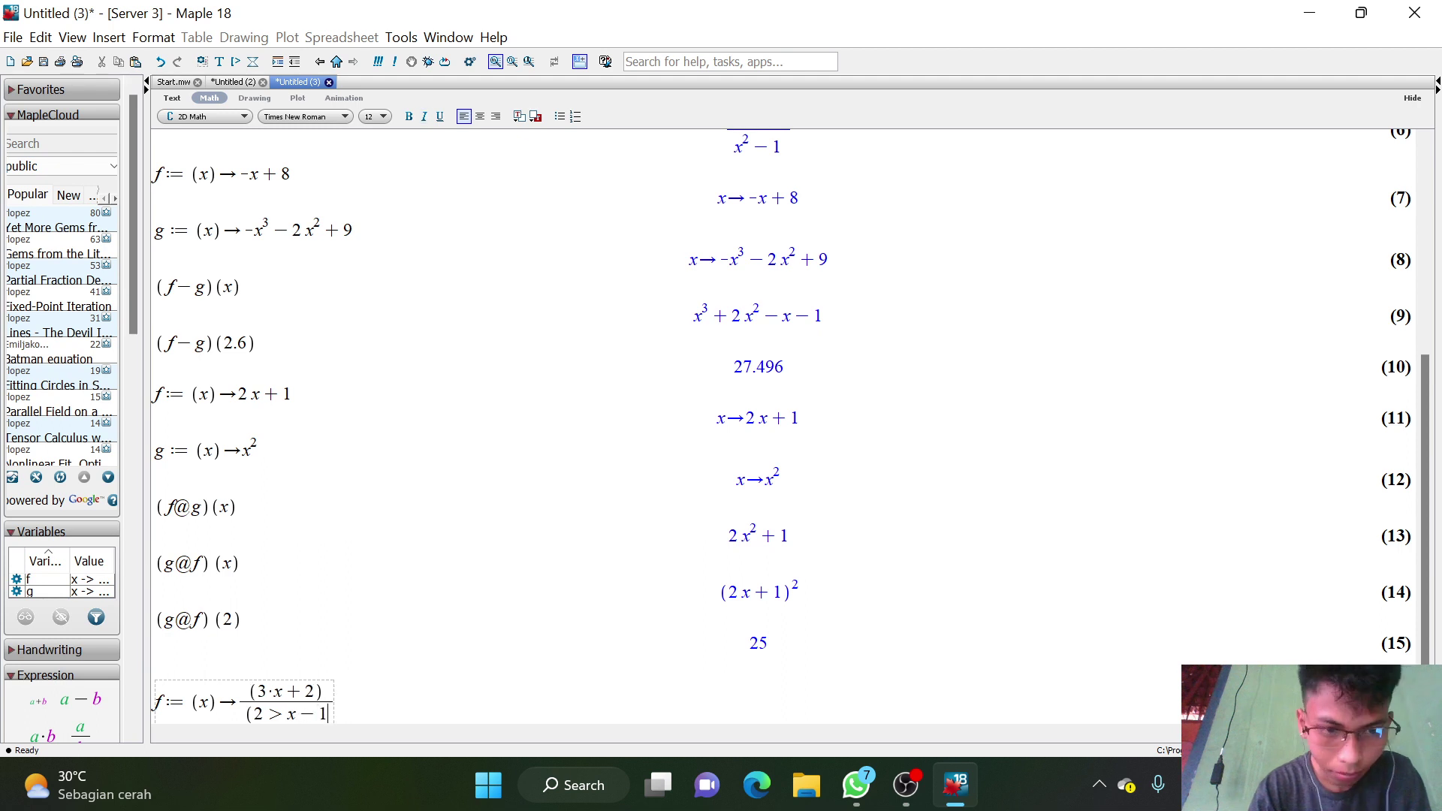
{"action": "key", "text": "BackSpace"}
{"action": "key", "text": "BackSpace"}
{"action": "key", "text": "BackSpace"}
{"action": "key", "text": "BackSpace"}
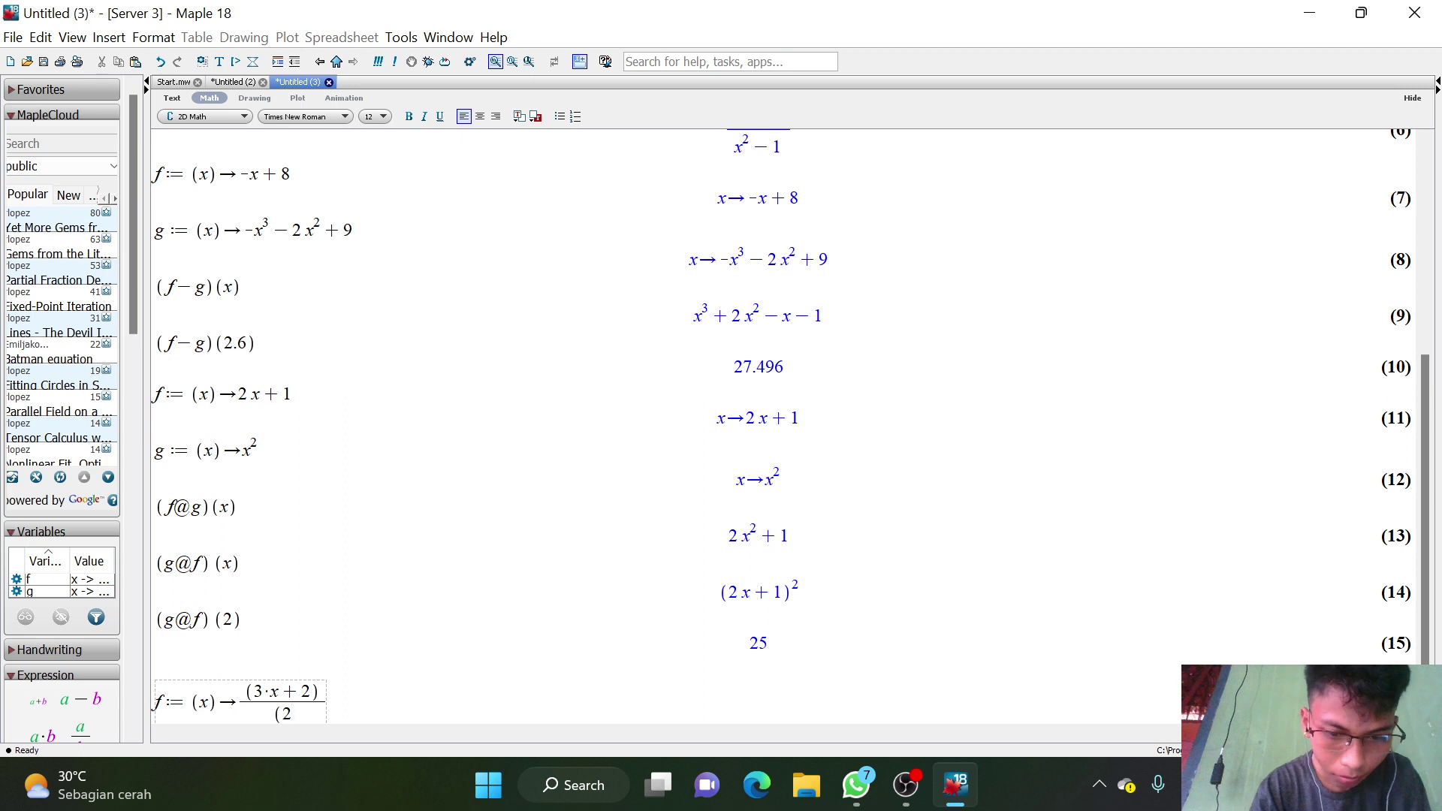
{"action": "type", "text": "."}
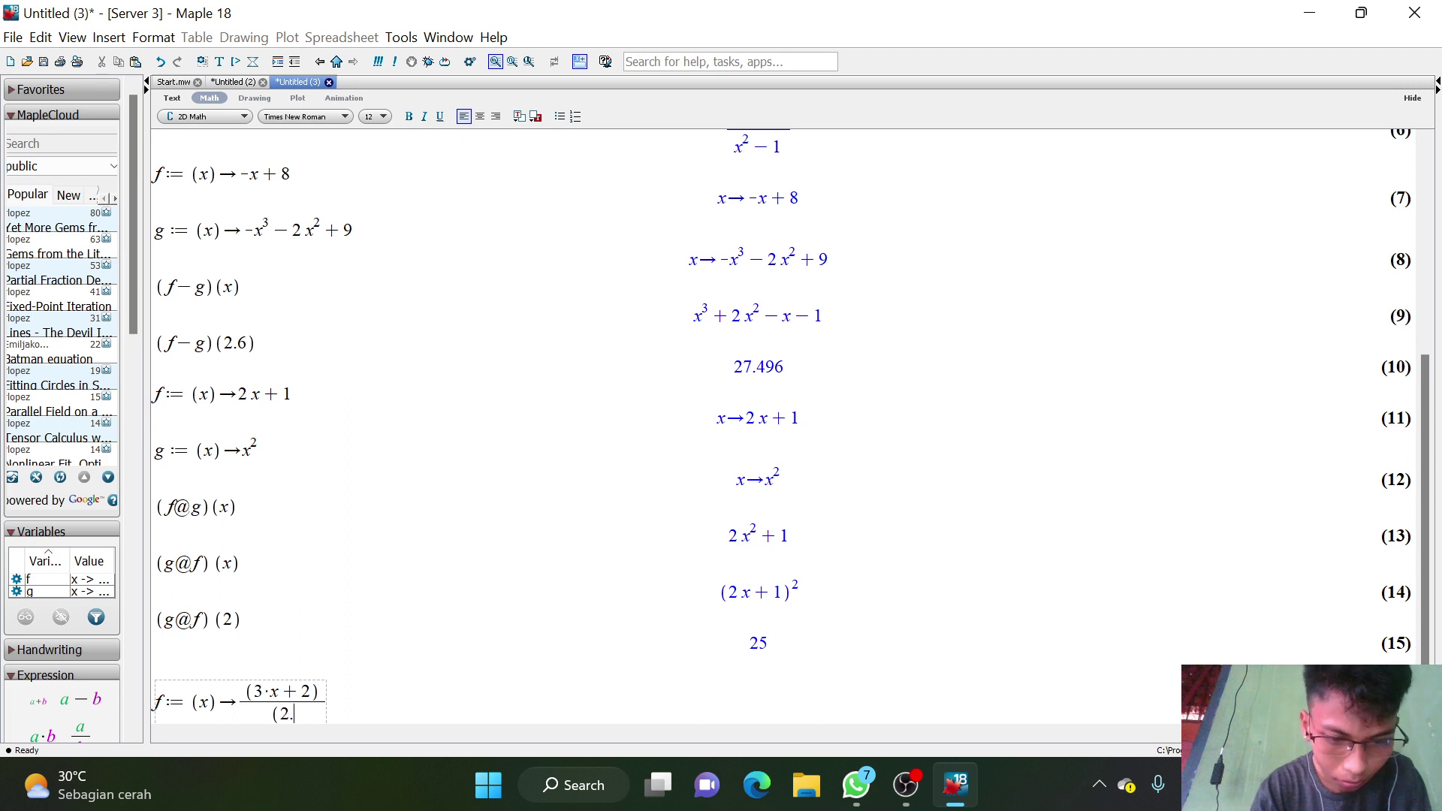
{"action": "type", "text": "x"}
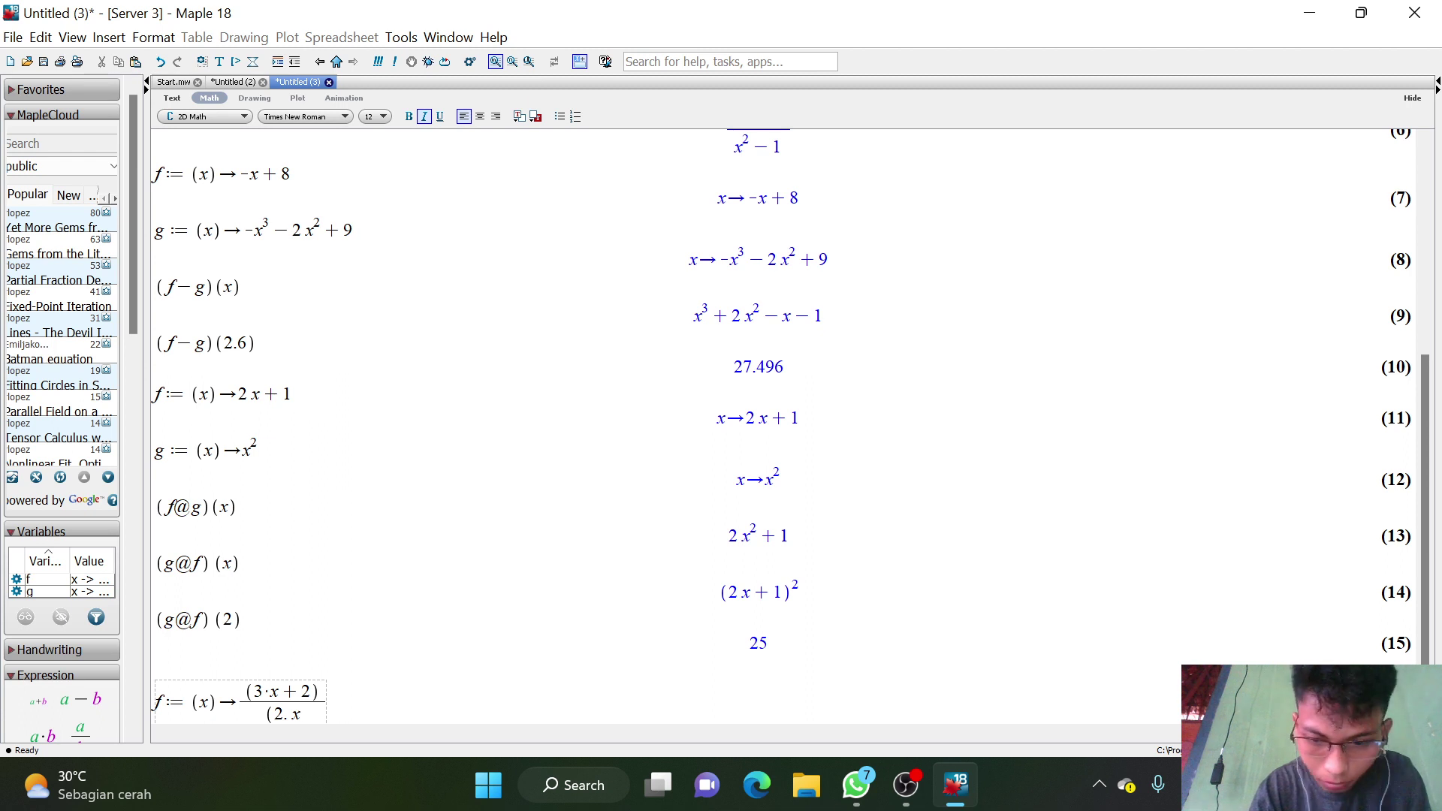
{"action": "type", "text": "-1"}
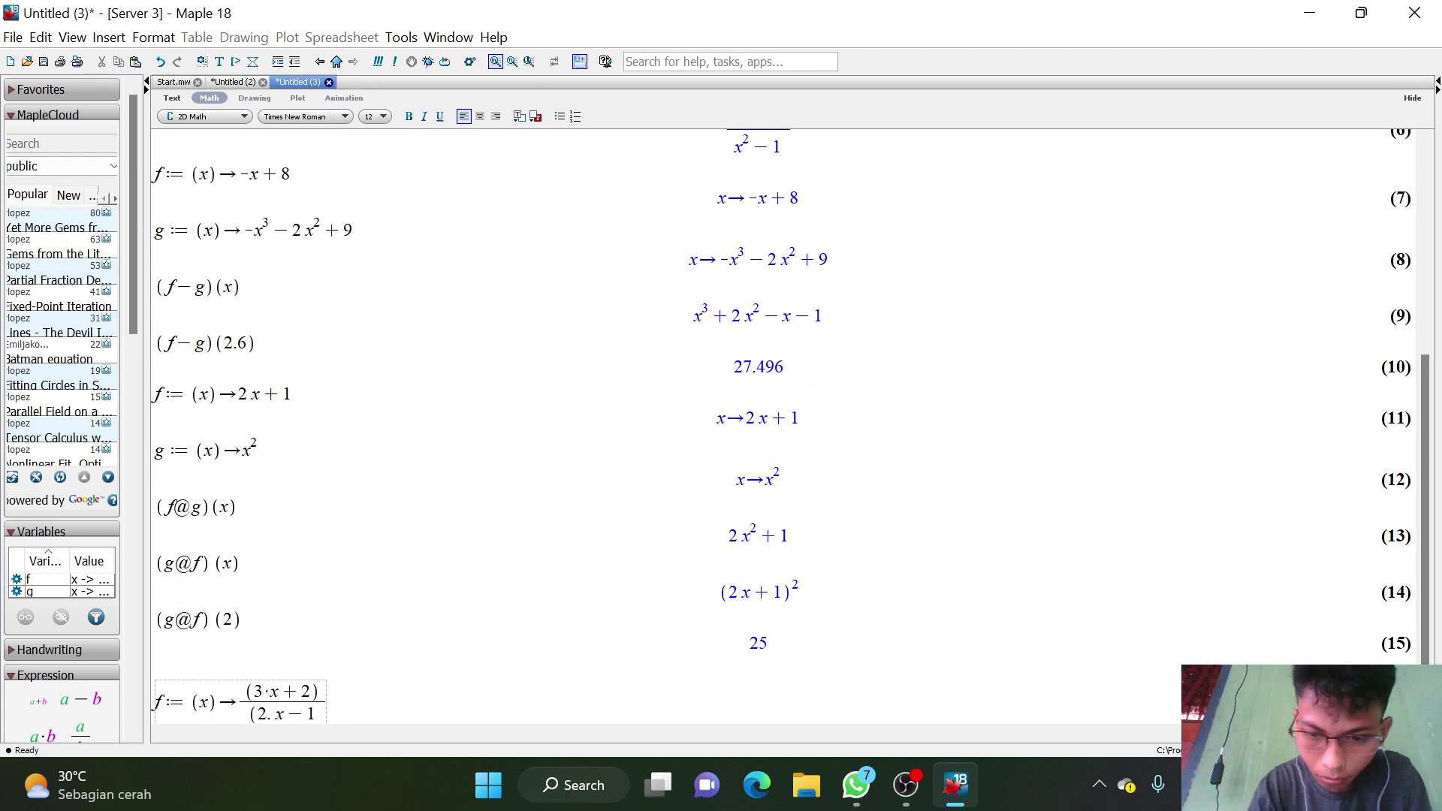
{"action": "type", "text": ")"}
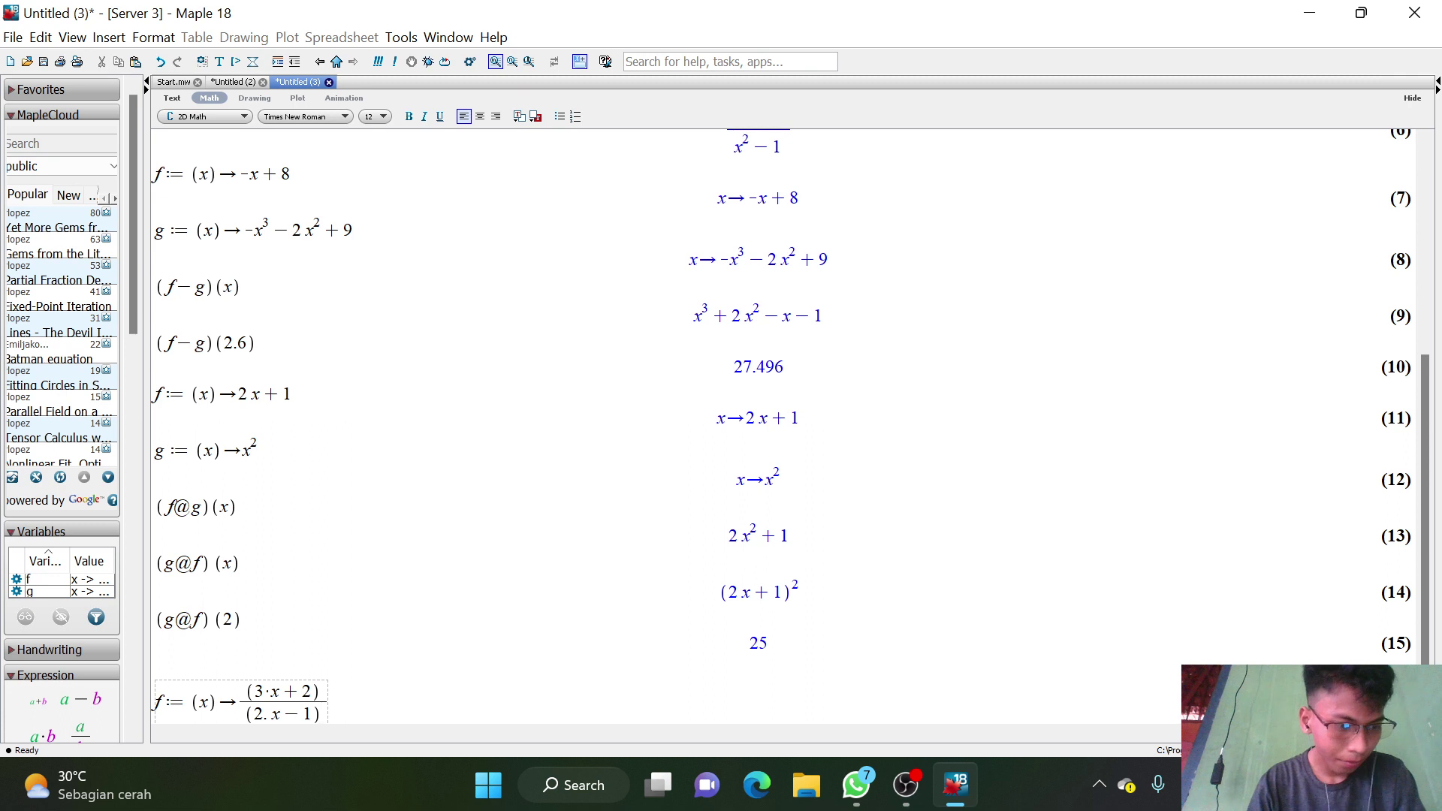
{"action": "key", "text": "Return"}
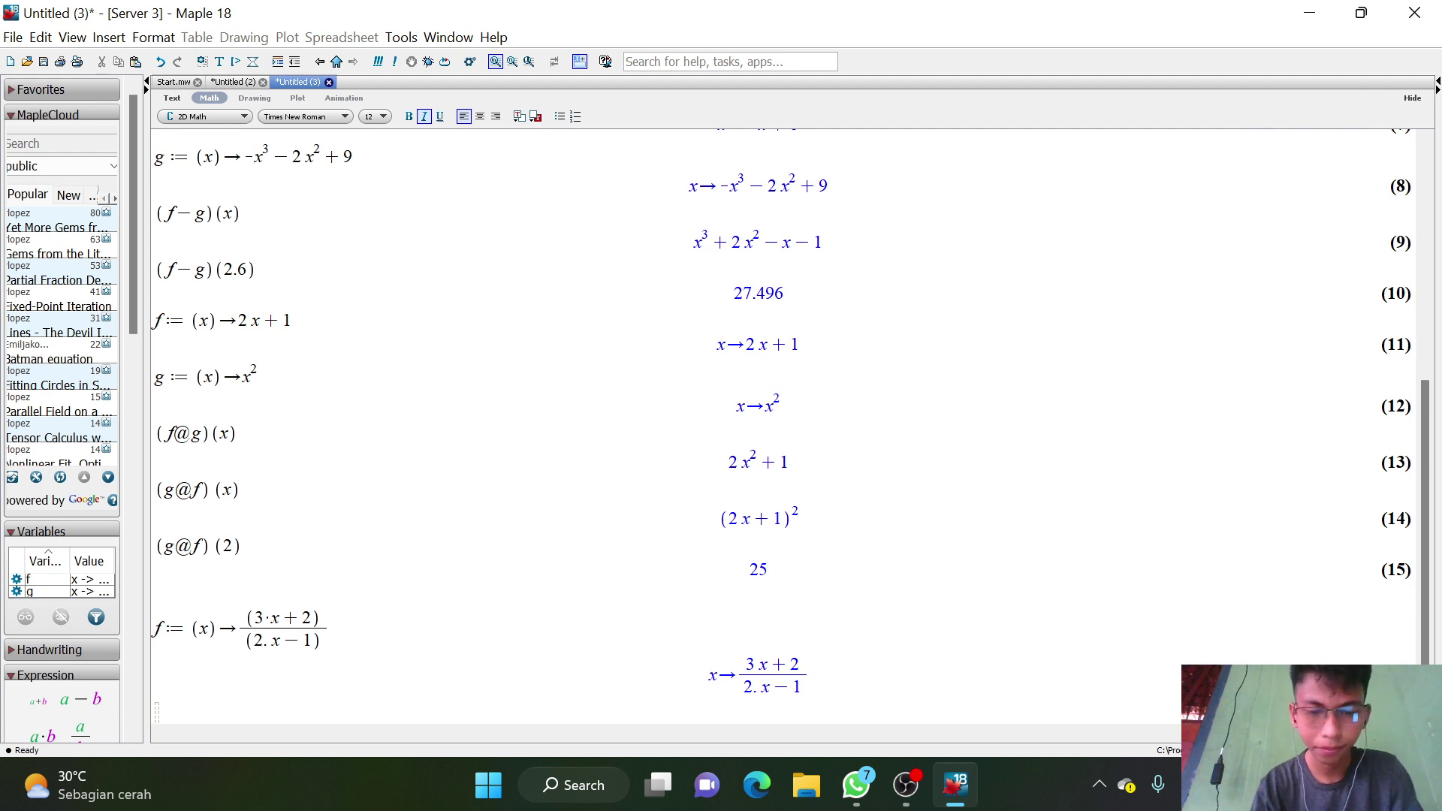
Begin defining finv as an arrow function of x on the empty line below the f definition.
{"action": "type", "text": "fin"}
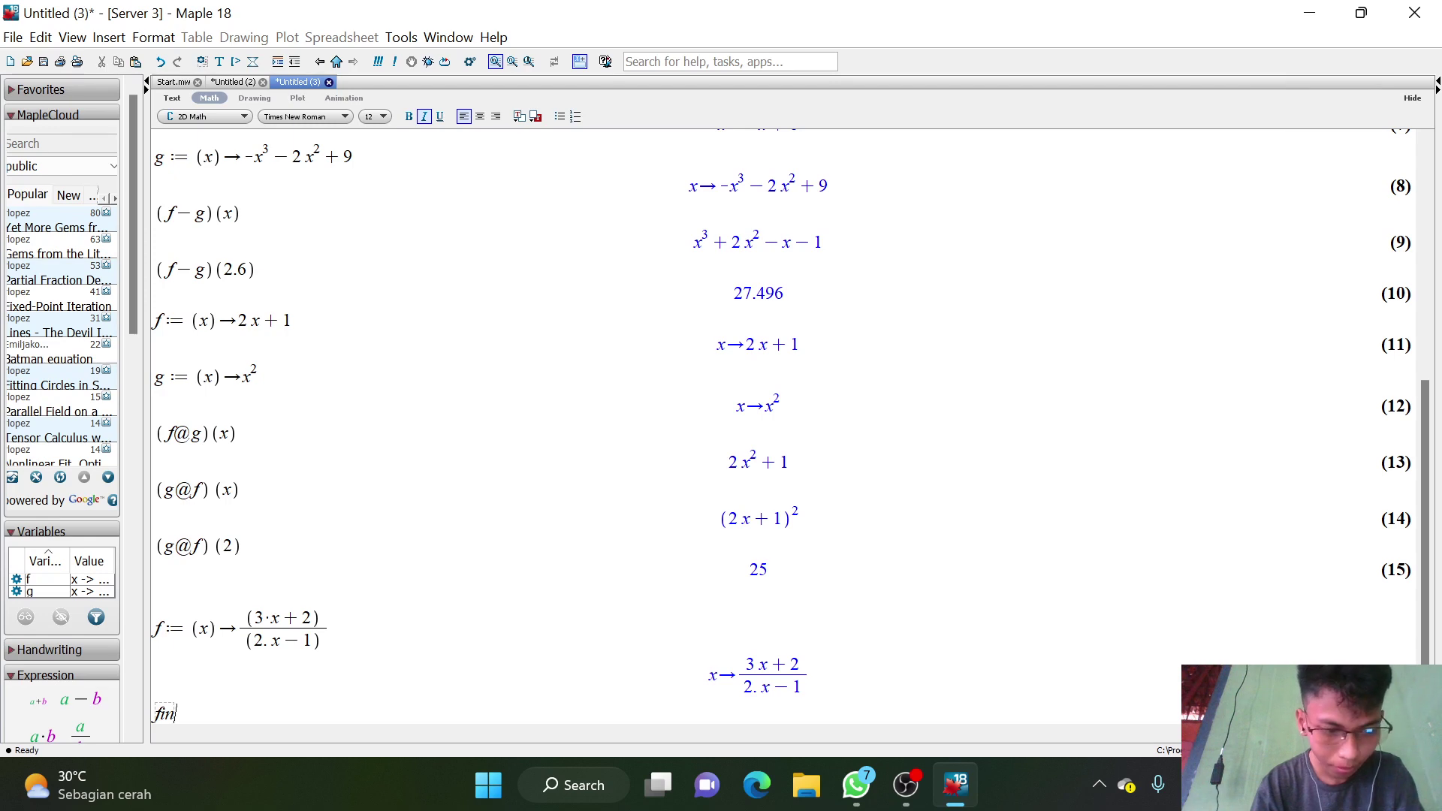
{"action": "type", "text": "v:"}
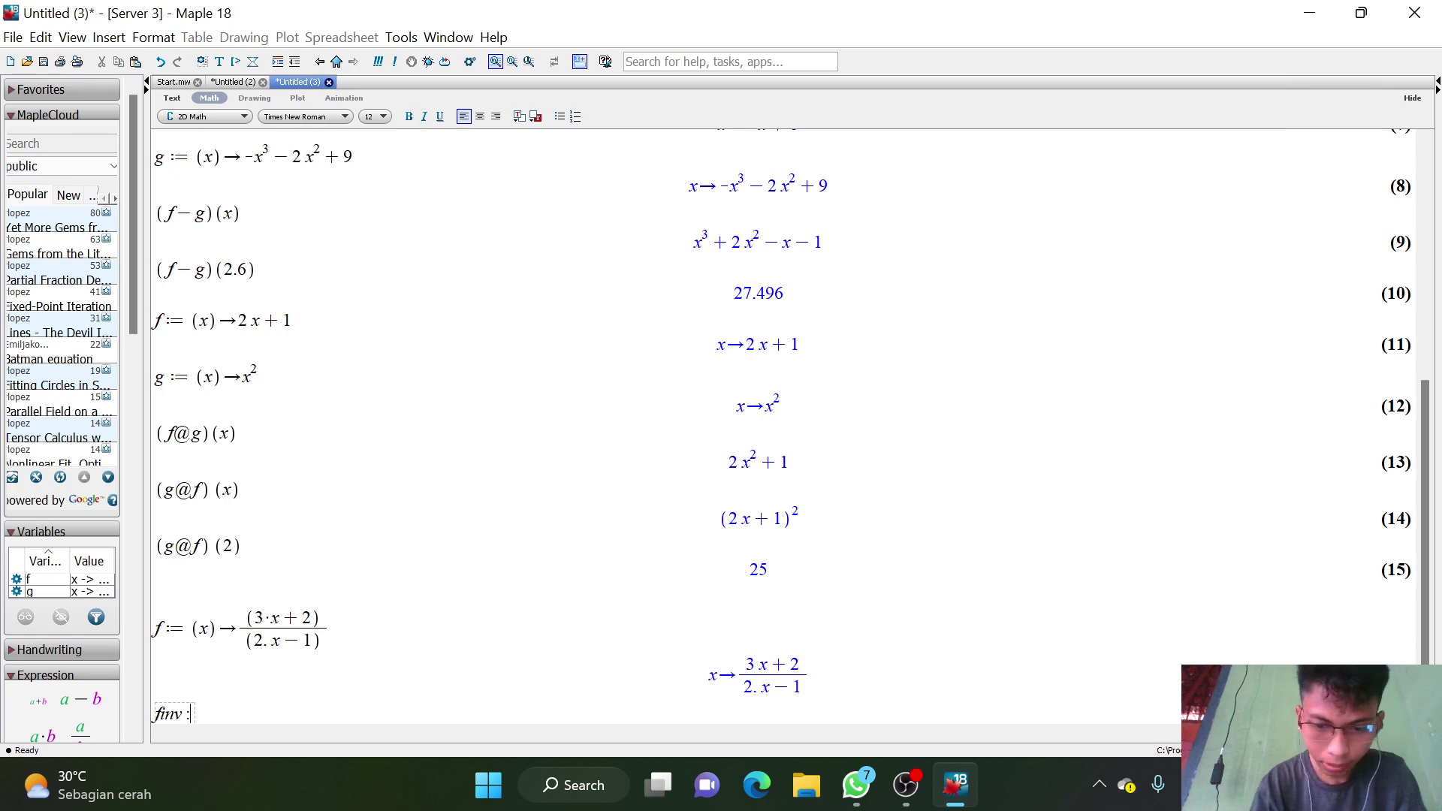
{"action": "type", "text": "="}
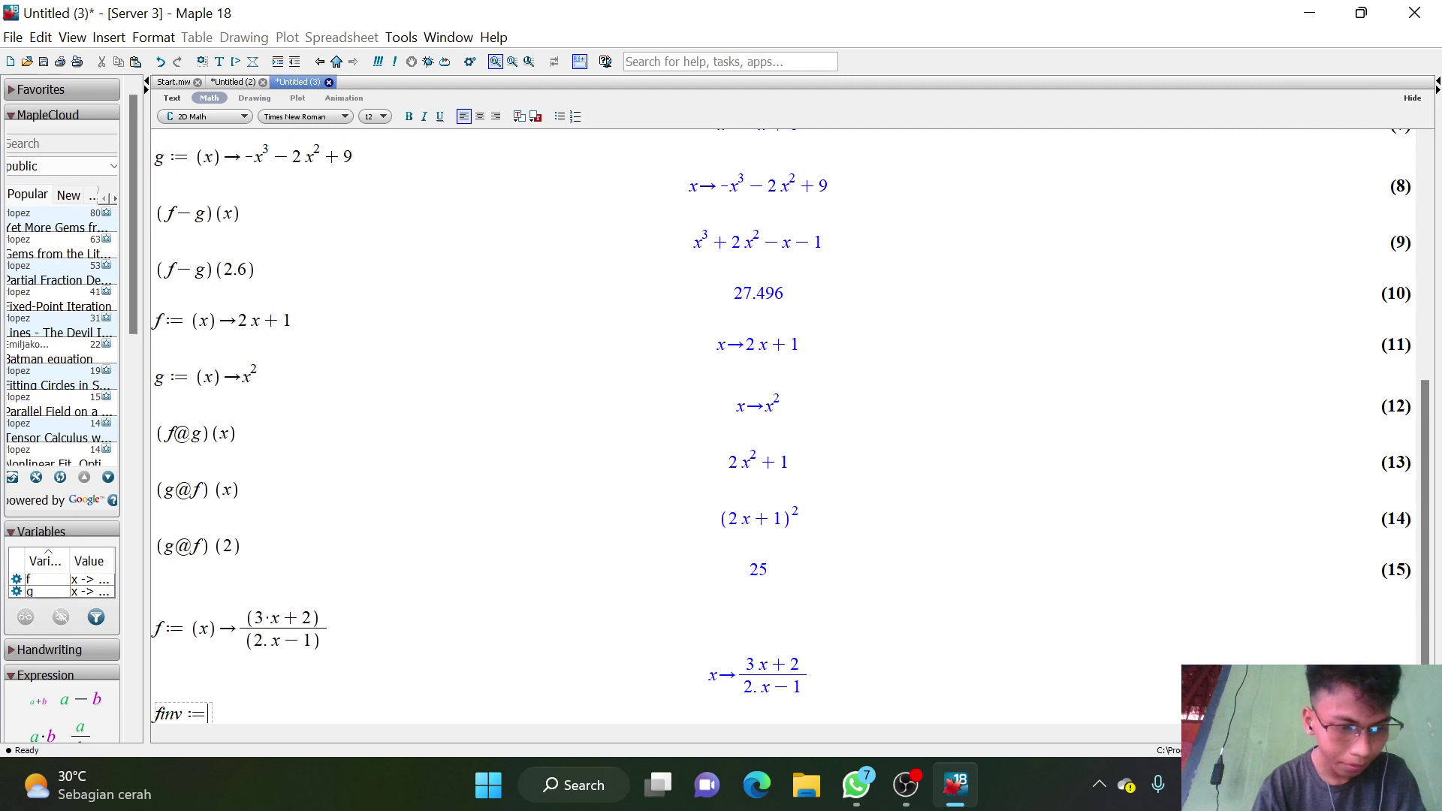
{"action": "type", "text": "("}
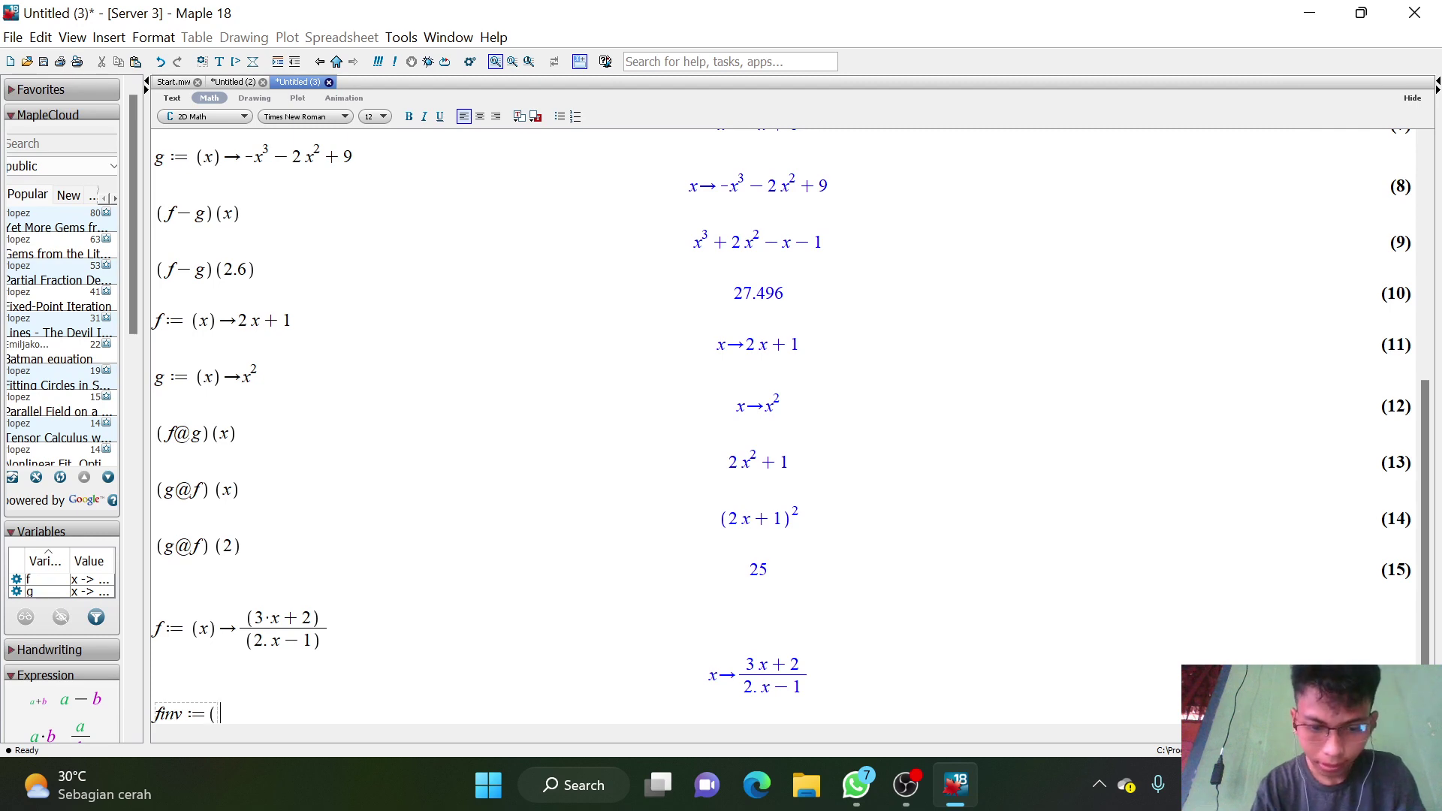
{"action": "type", "text": "x)"}
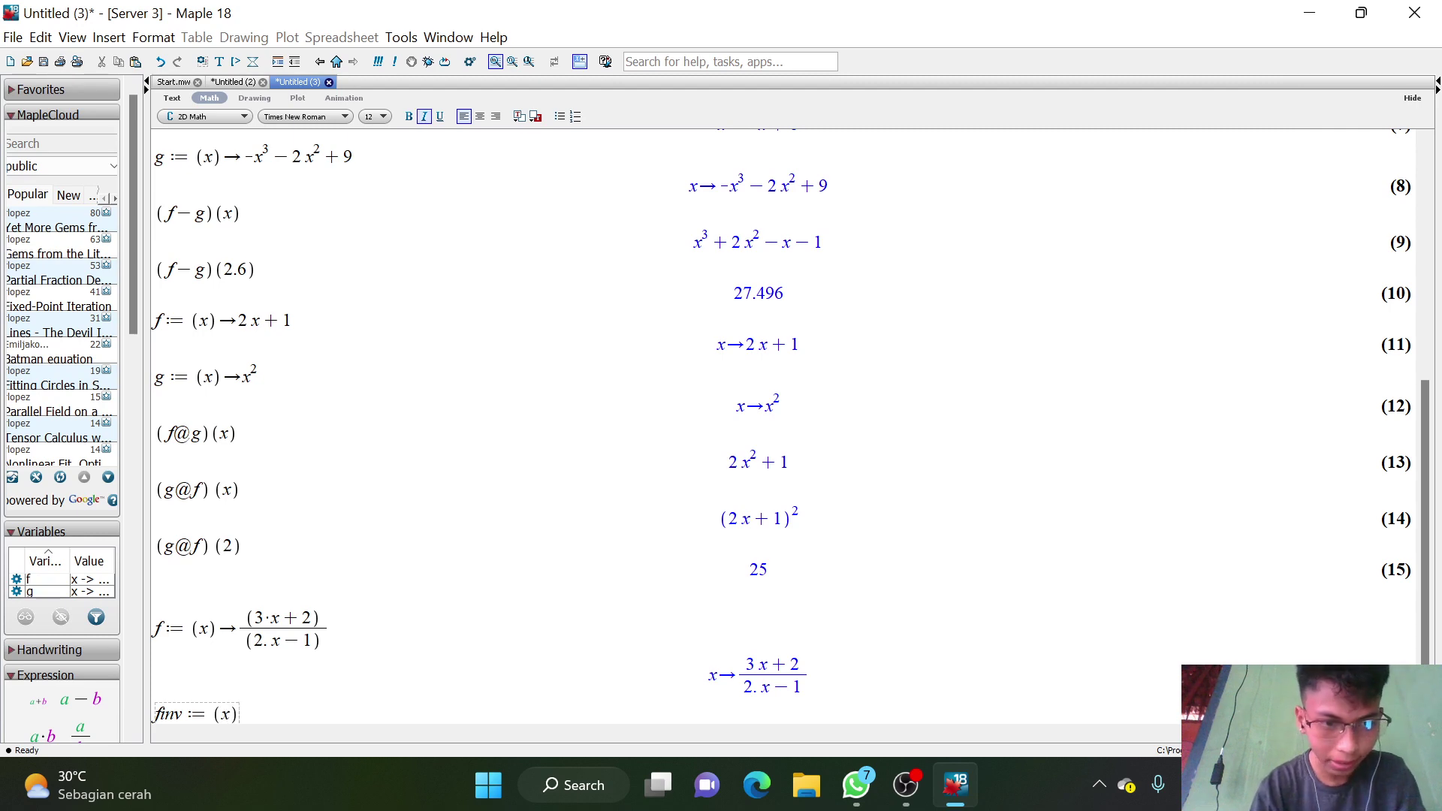
{"action": "type", "text": "-"}
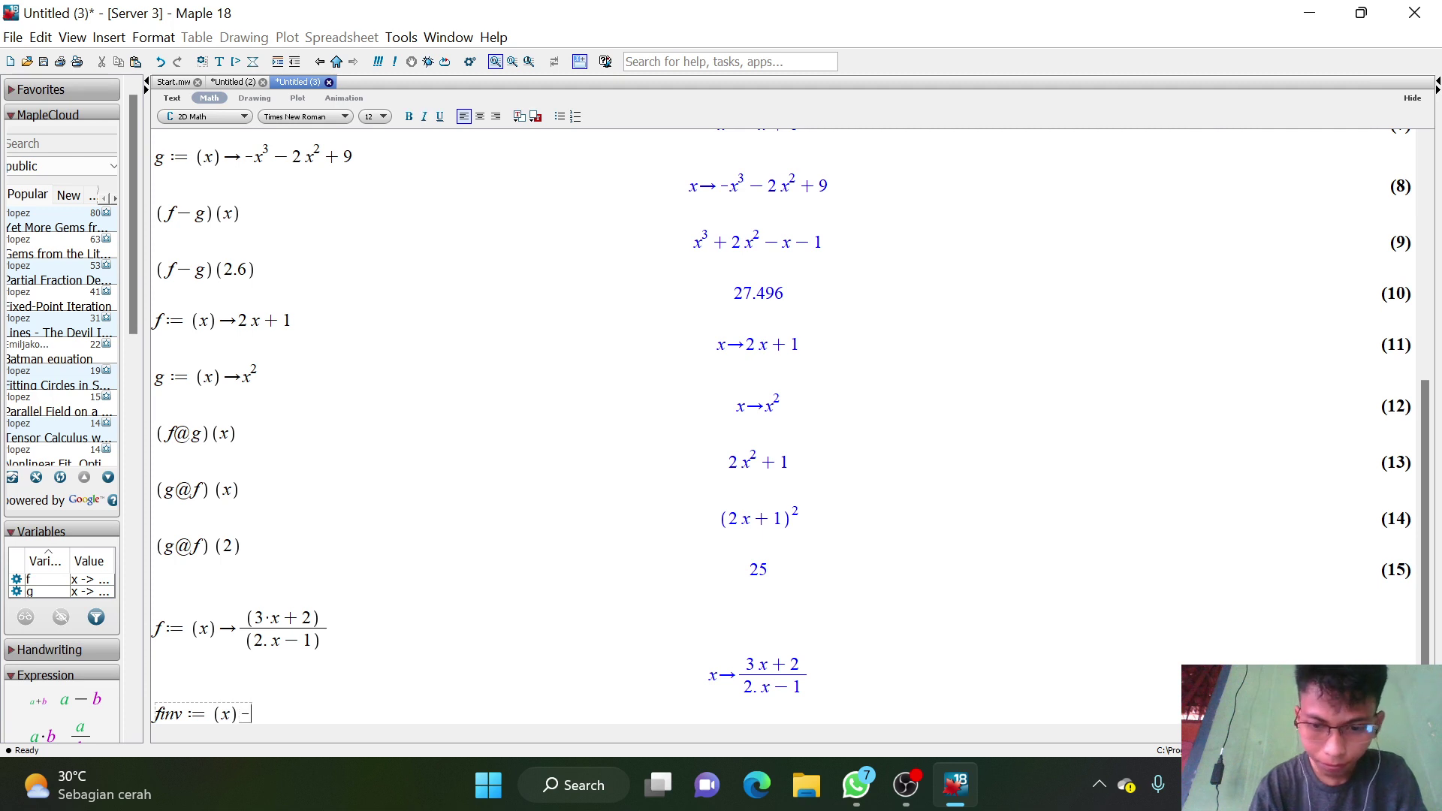
{"action": "type", "text": ">"}
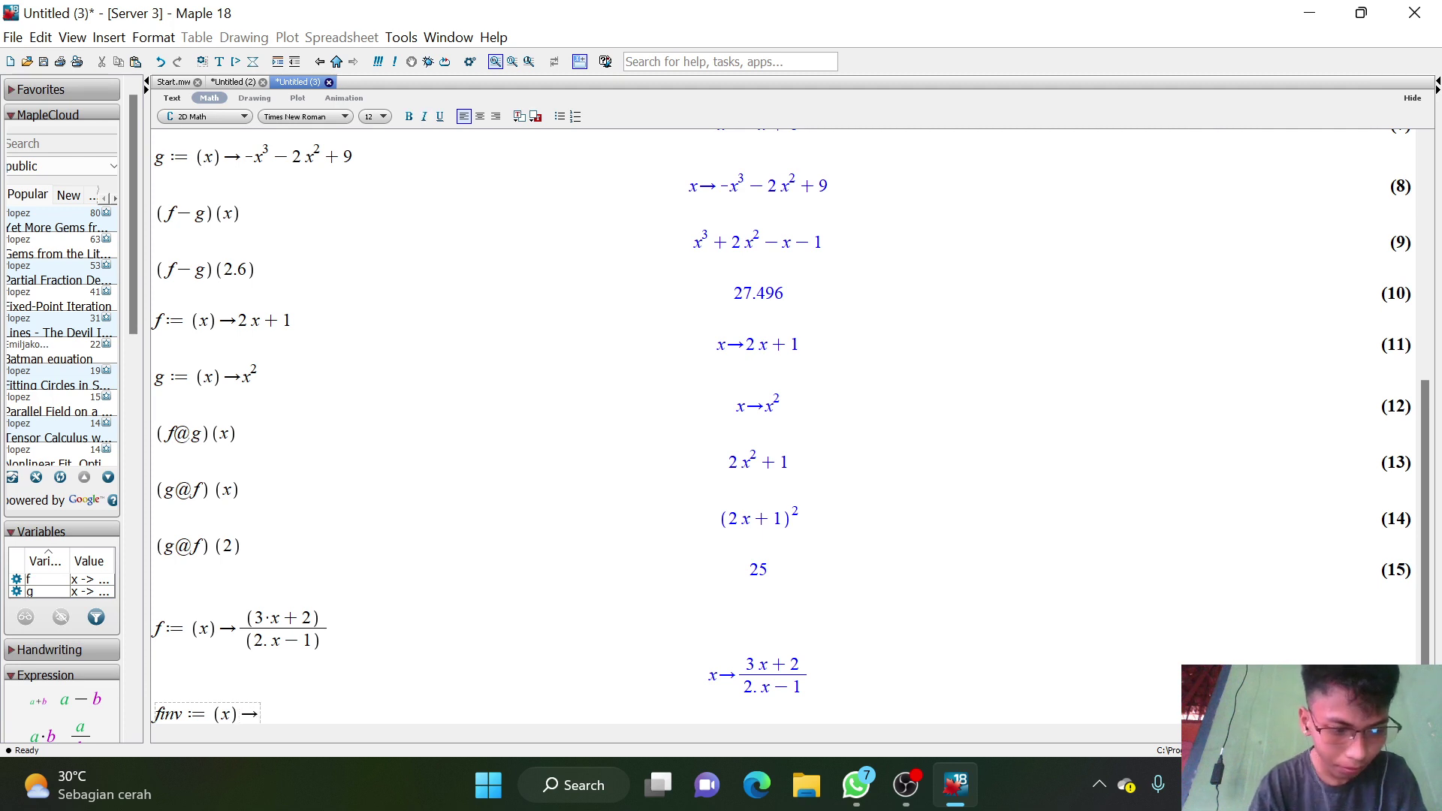
Start the finv function body as a solve call with the equation f@g = x.
{"action": "type", "text": "sol"}
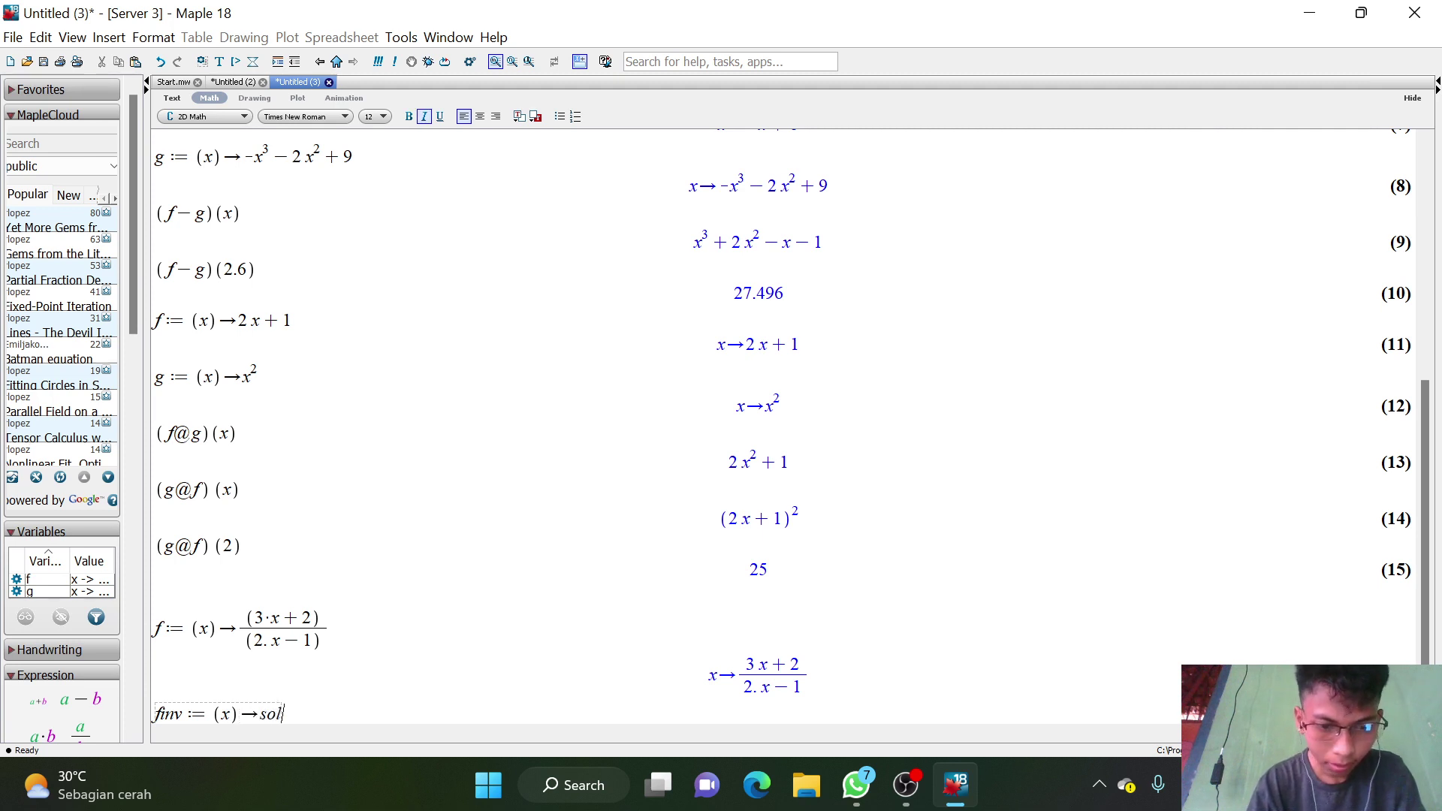
{"action": "type", "text": "ve"}
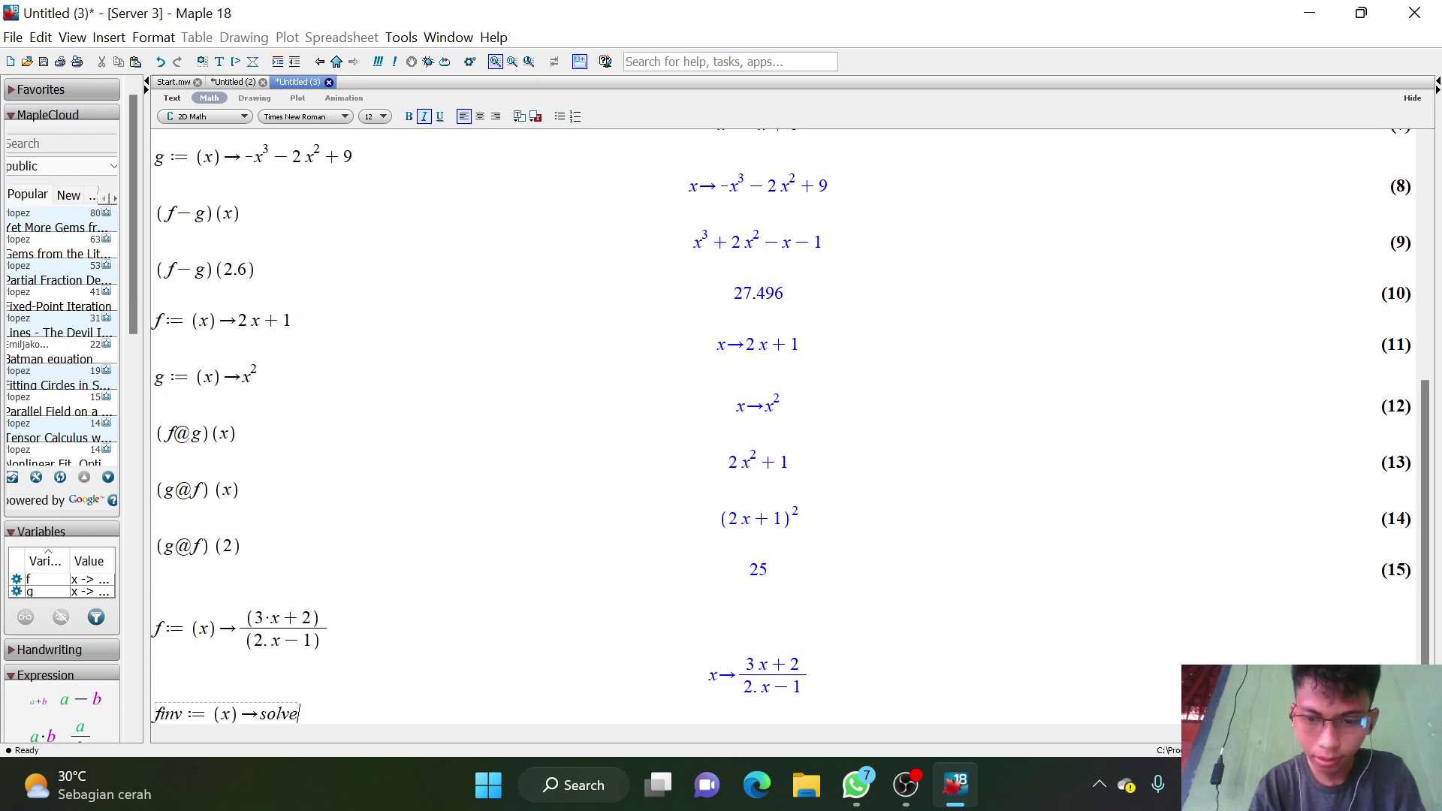
{"action": "type", "text": "(f"}
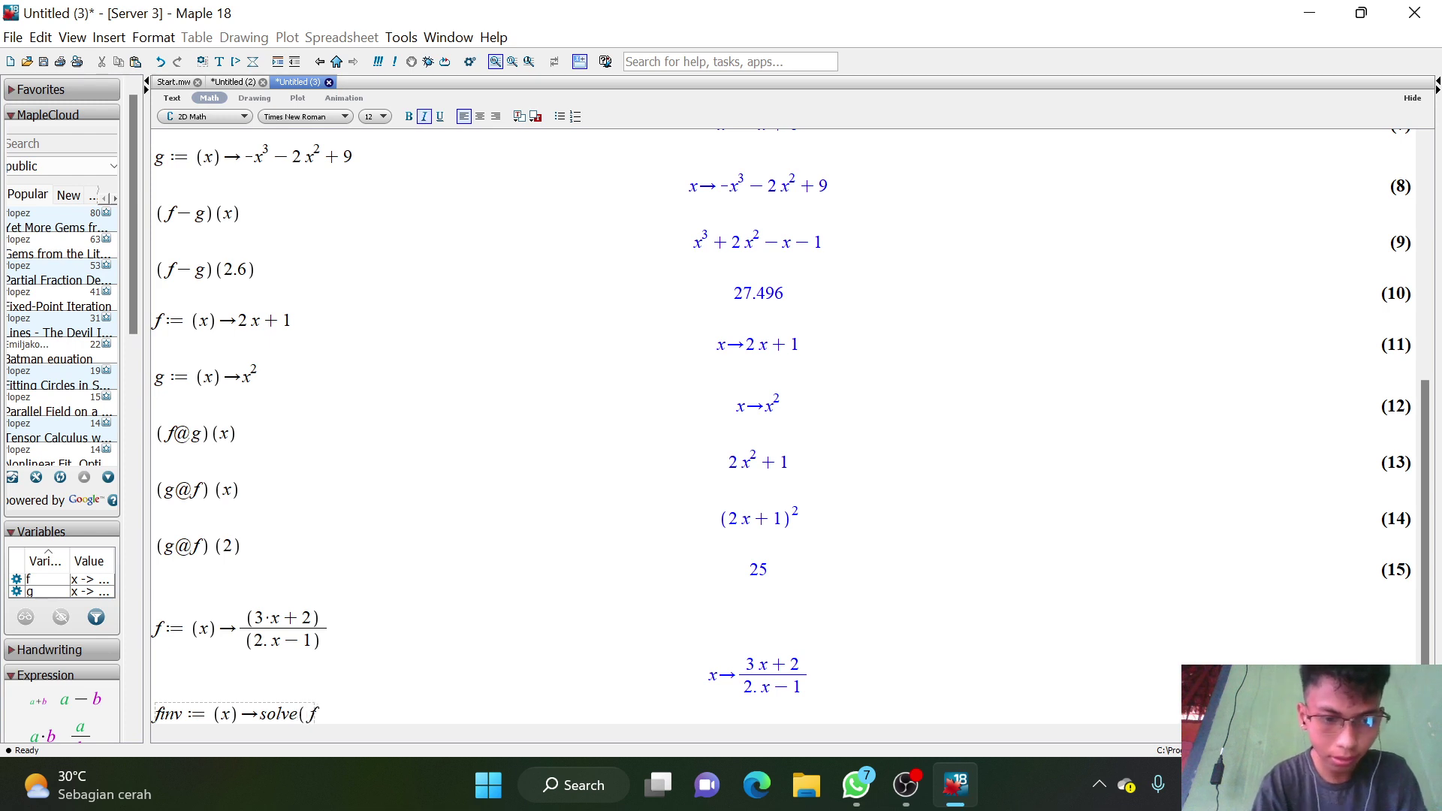
{"action": "type", "text": "@g) "}
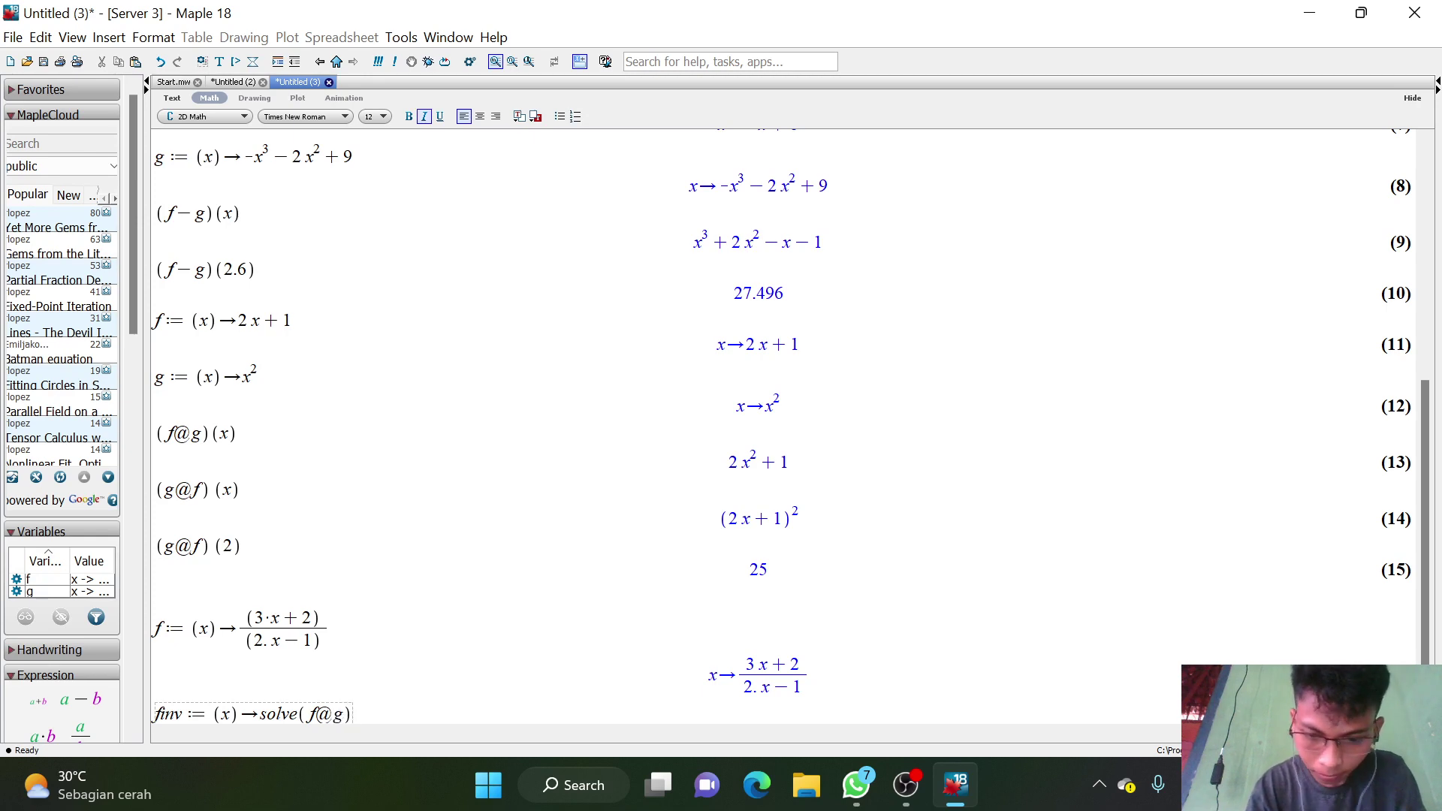
{"action": "type", "text": "="}
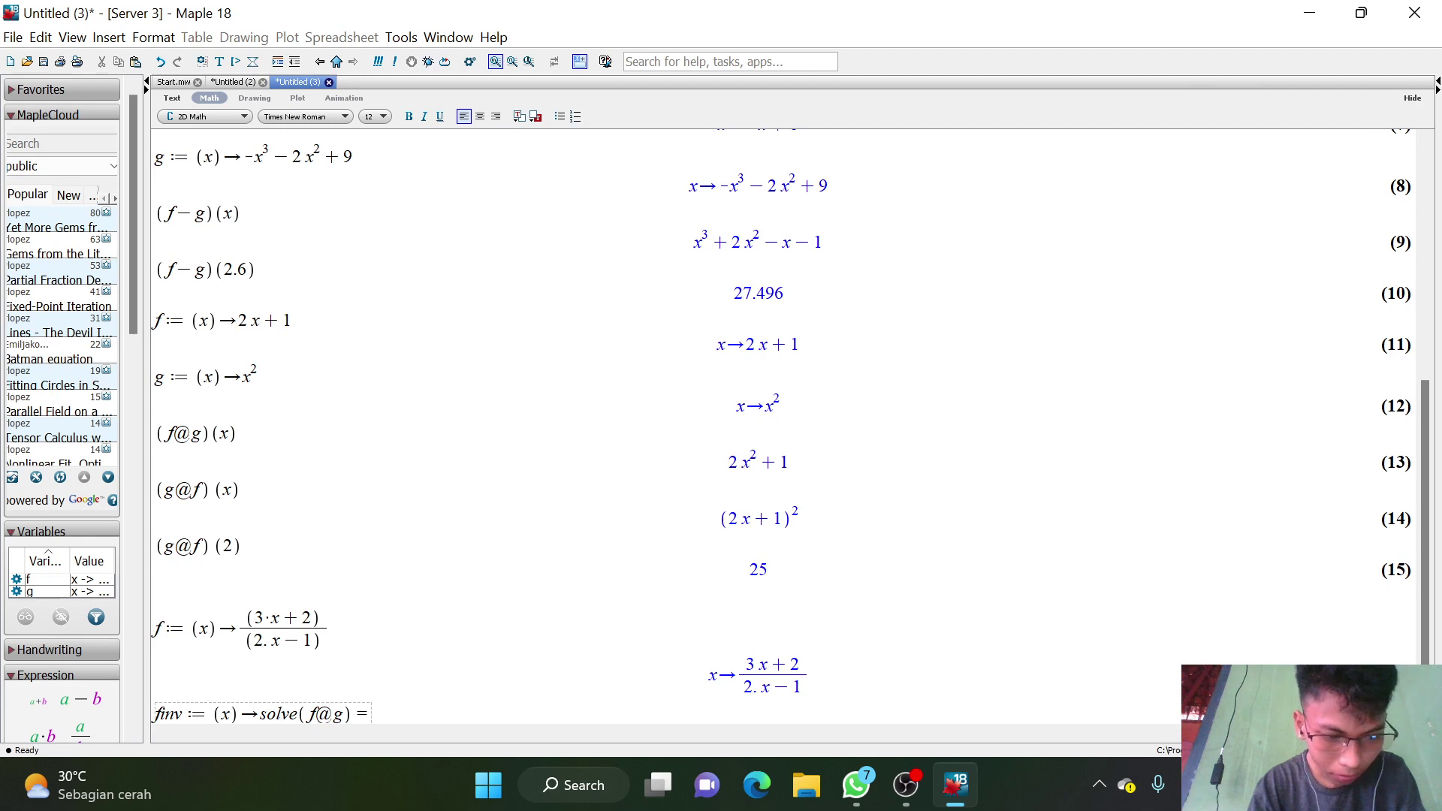
{"action": "type", "text": "x"}
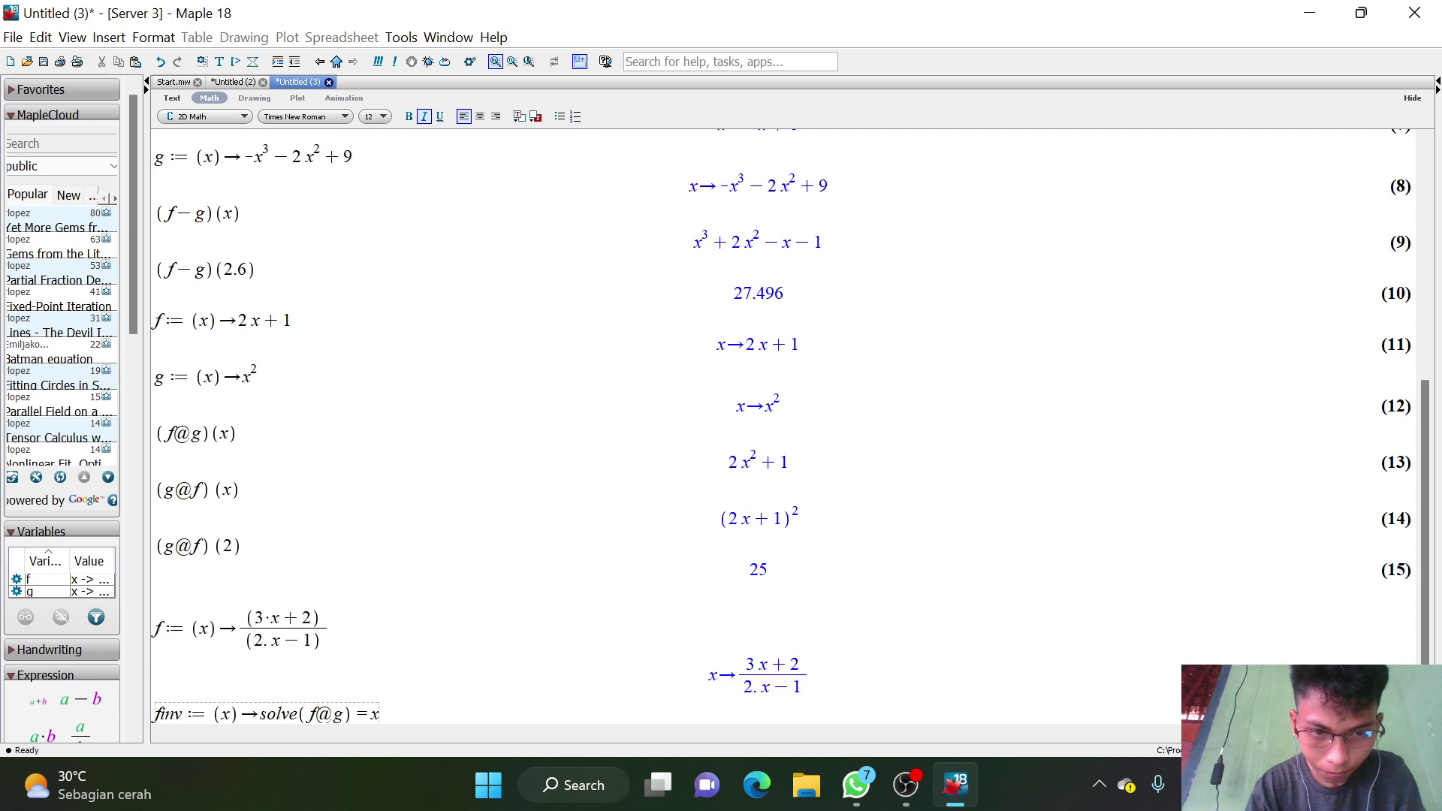
Complete the finv definition as solve((f@g) = x, g(x)), with f@g in its own parentheses, and evaluate it.
{"action": "type", "text": ","}
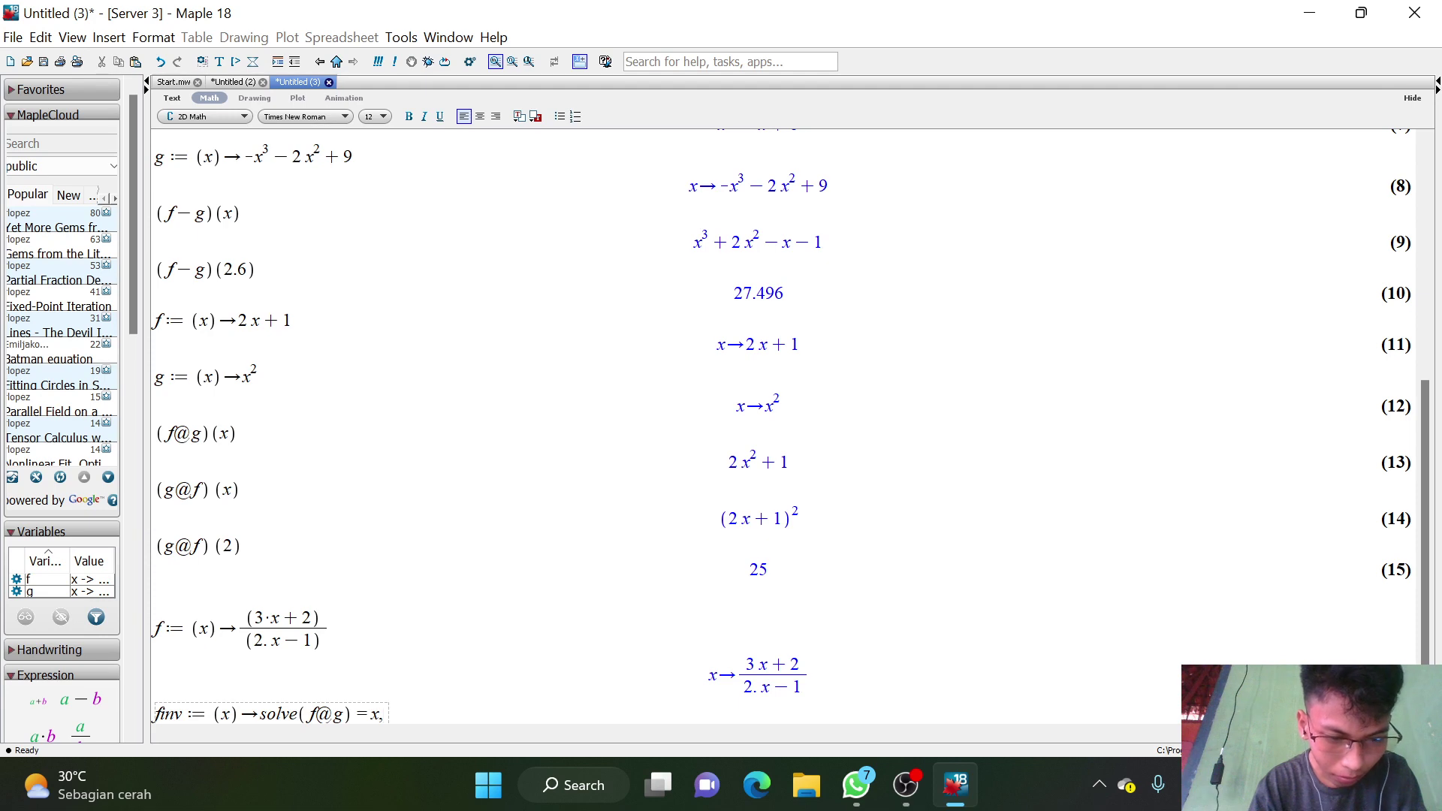
{"action": "type", "text": " g"}
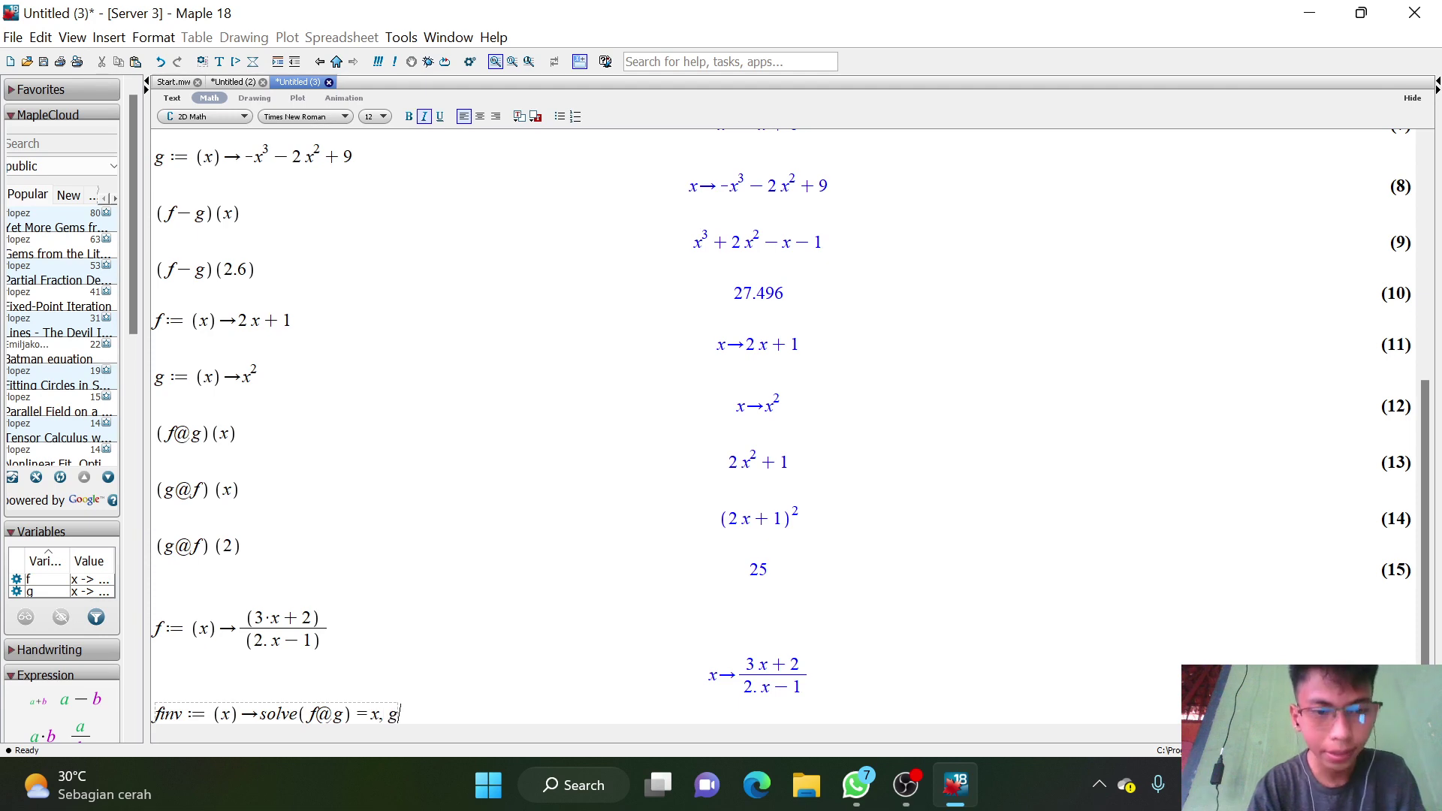
{"action": "type", "text": "("}
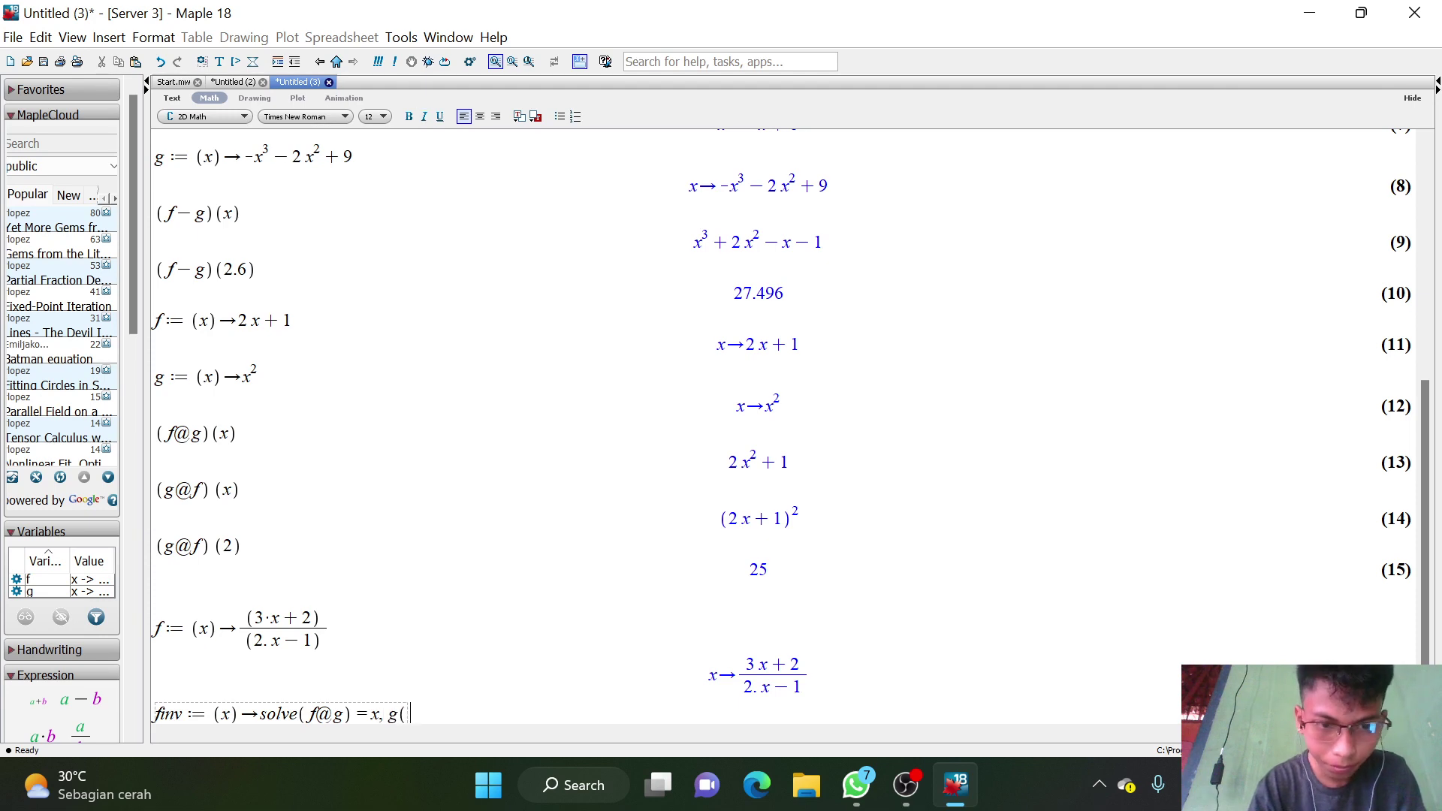
{"action": "type", "text": "x"}
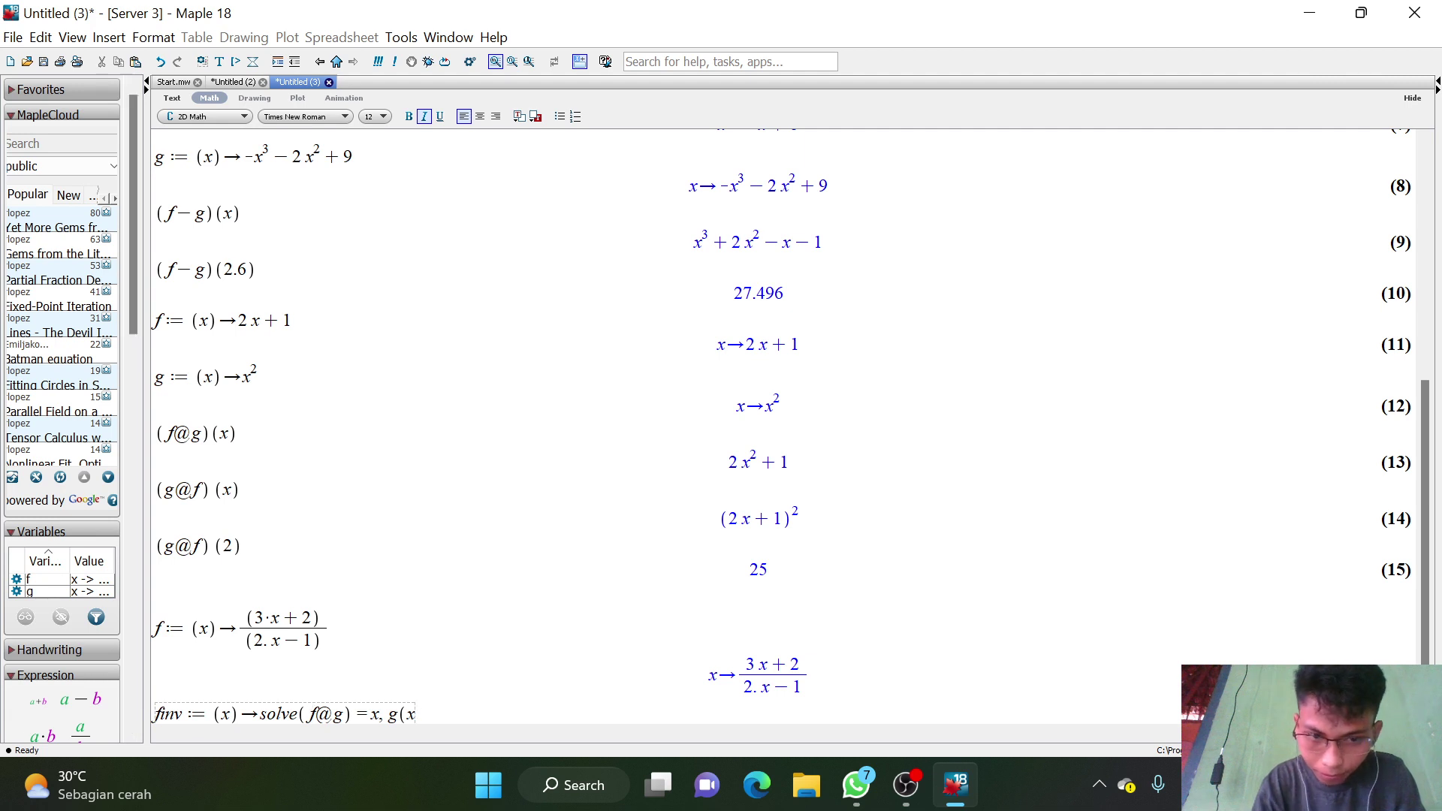
{"action": "type", "text": "("}
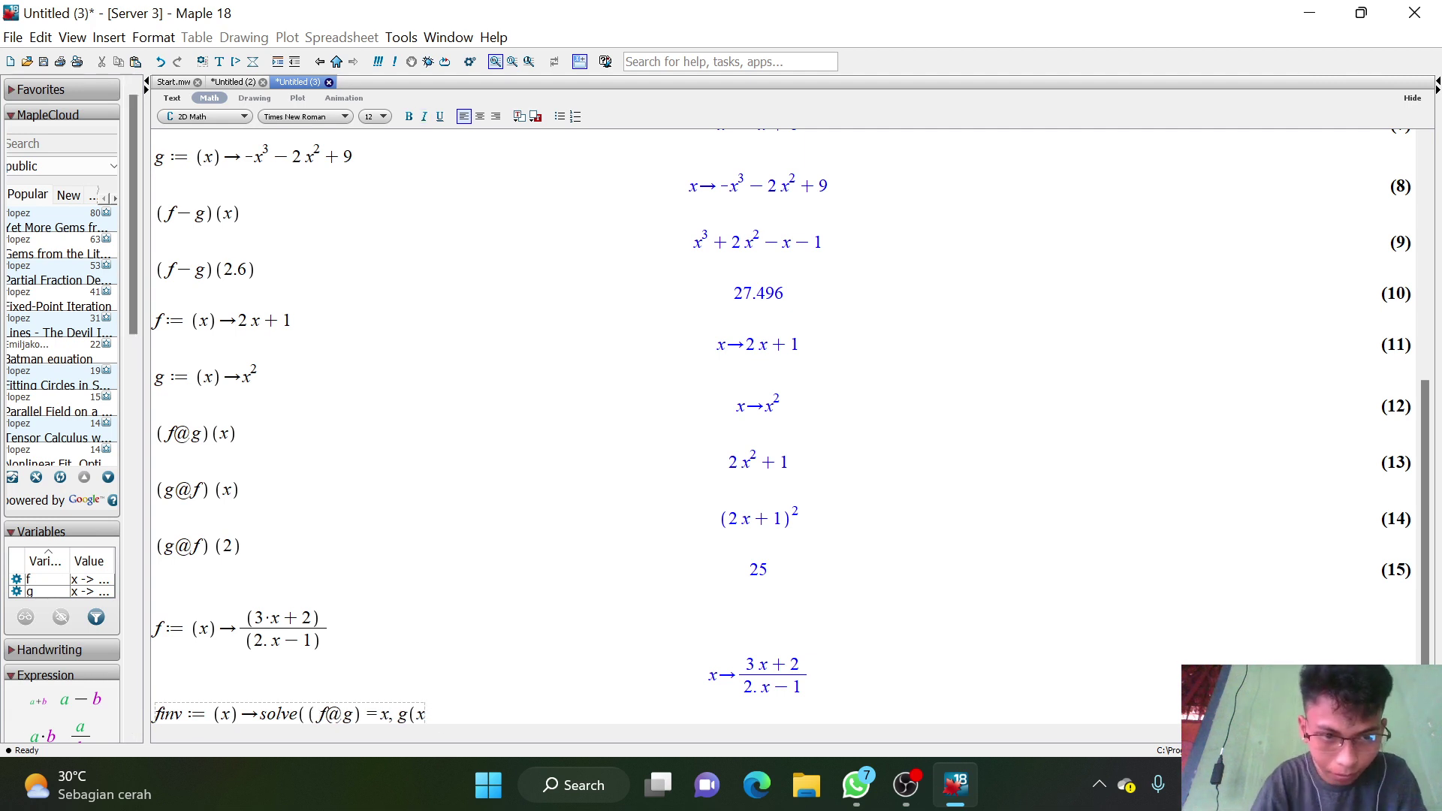
{"action": "left_click", "coordinate": [427, 714]}
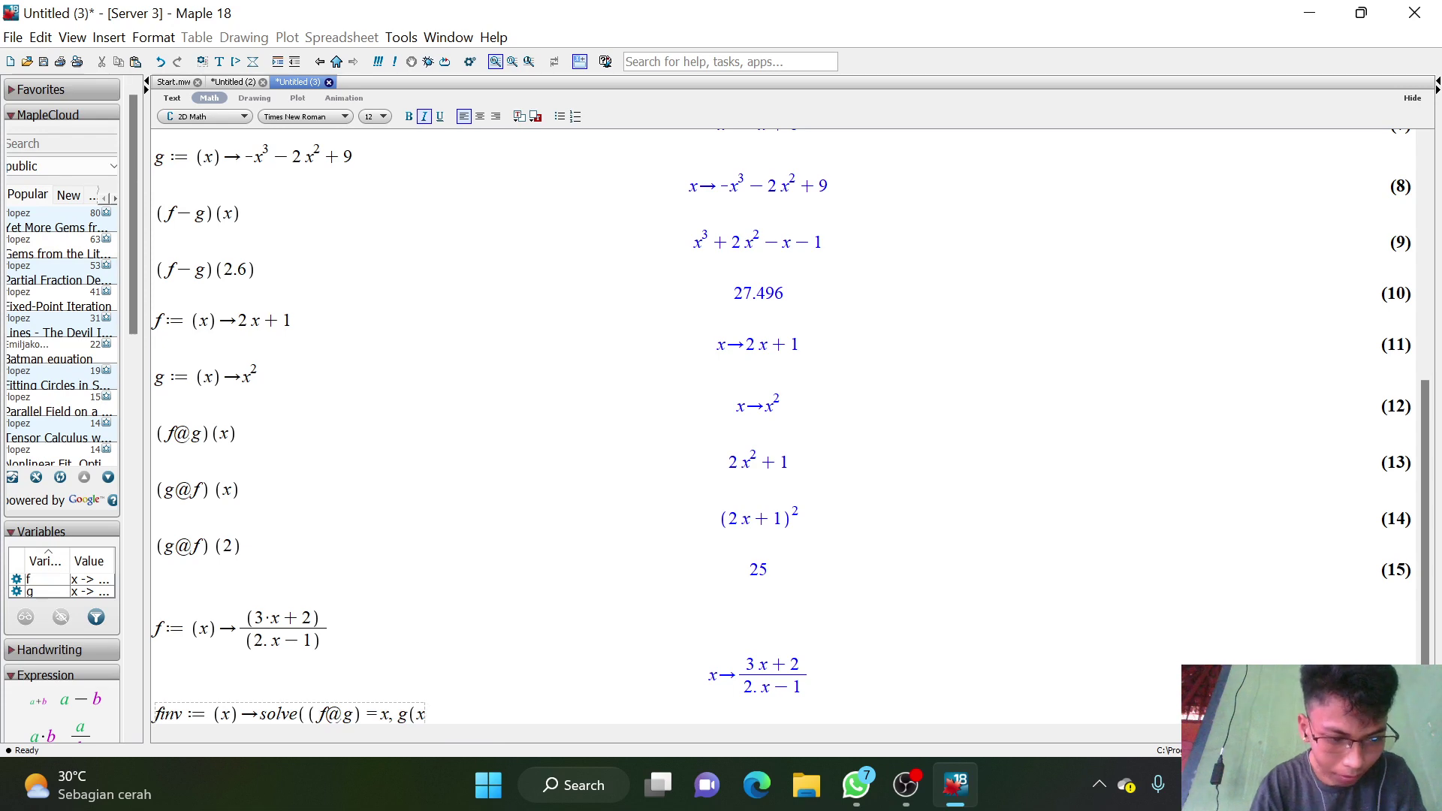
{"action": "type", "text": ")"}
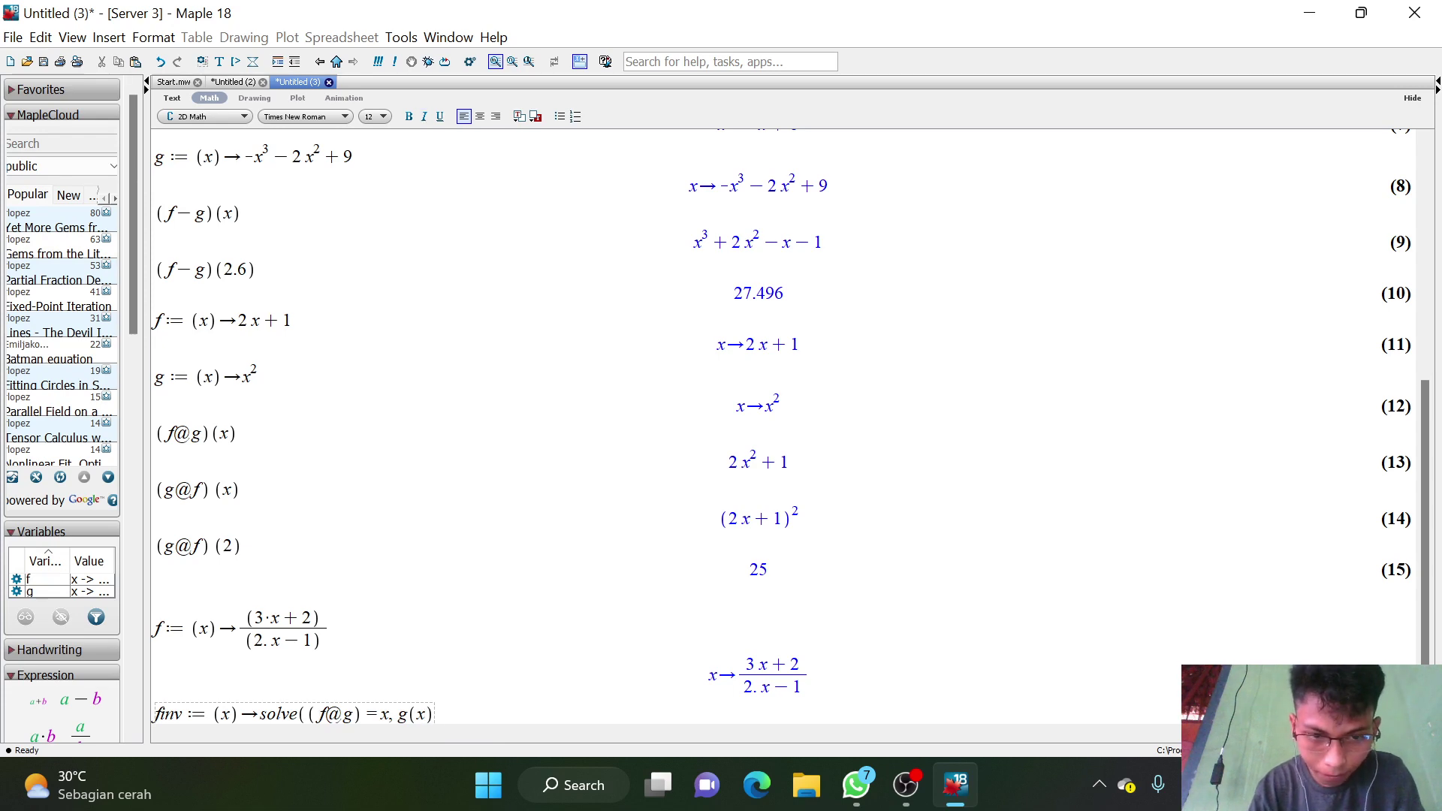
{"action": "type", "text": ")"}
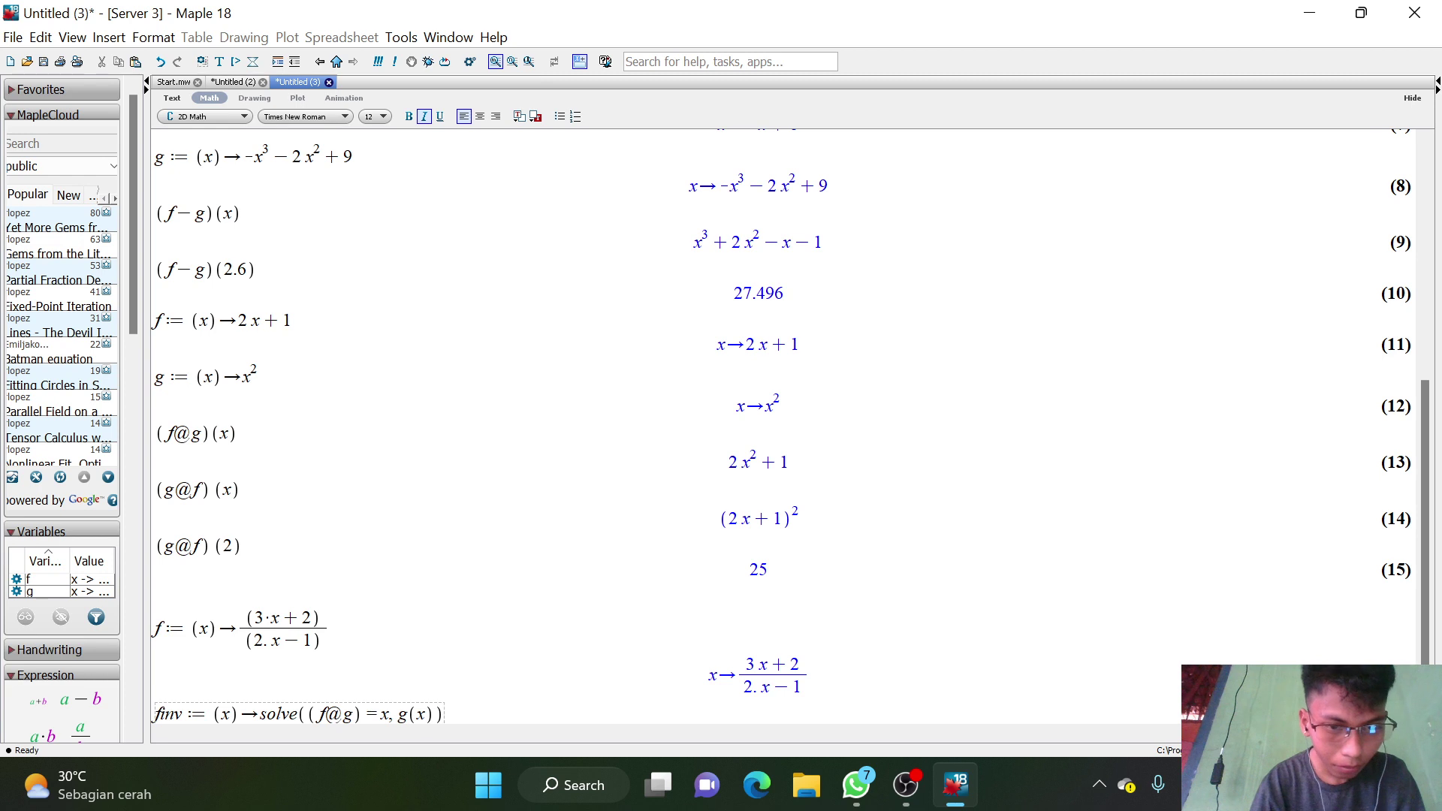
{"action": "key", "text": "Return"}
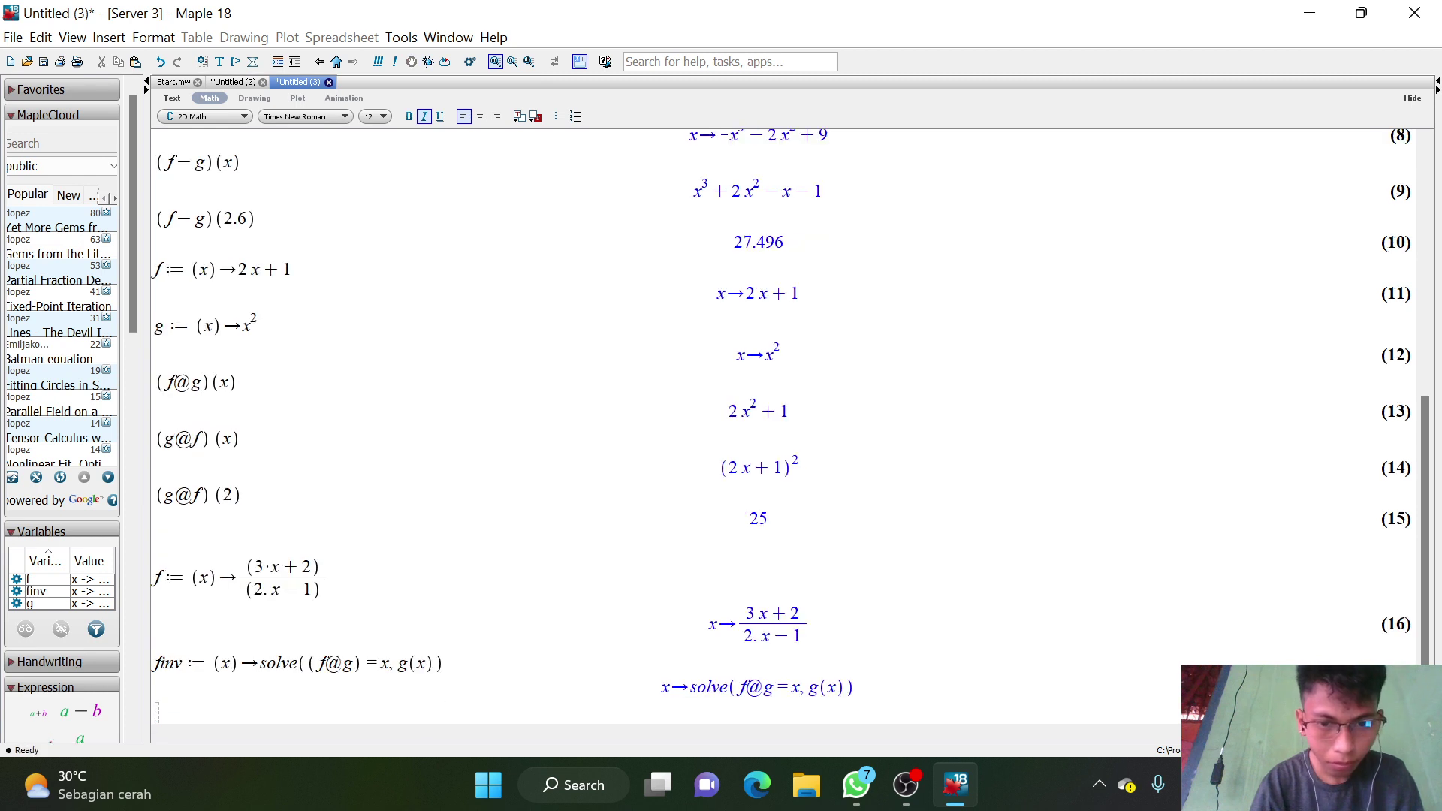
{"action": "left_click", "coordinate": [443, 663]}
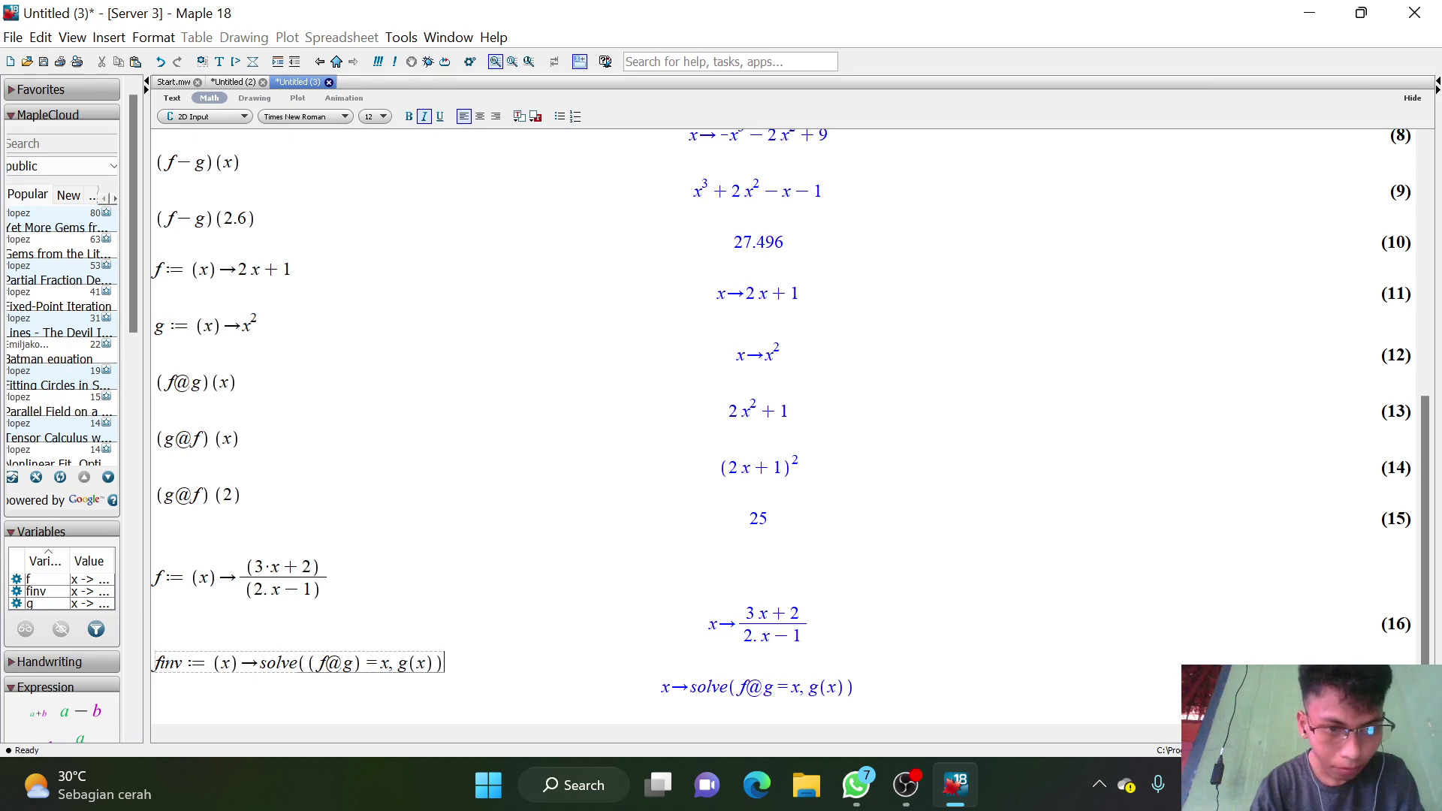
{"action": "type", "text": "finv"}
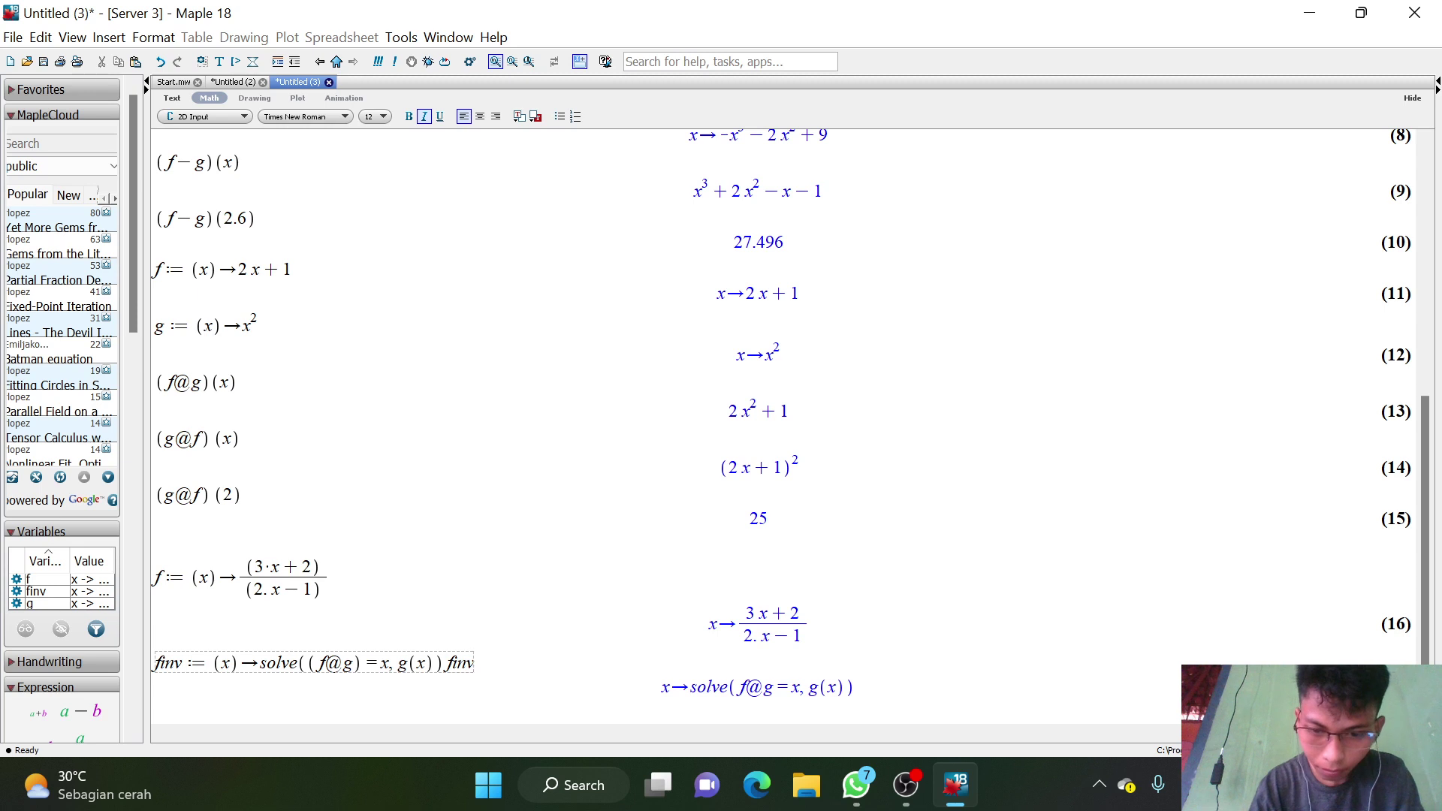
{"action": "type", "text": "(x)"}
{"action": "key", "text": "Return"}
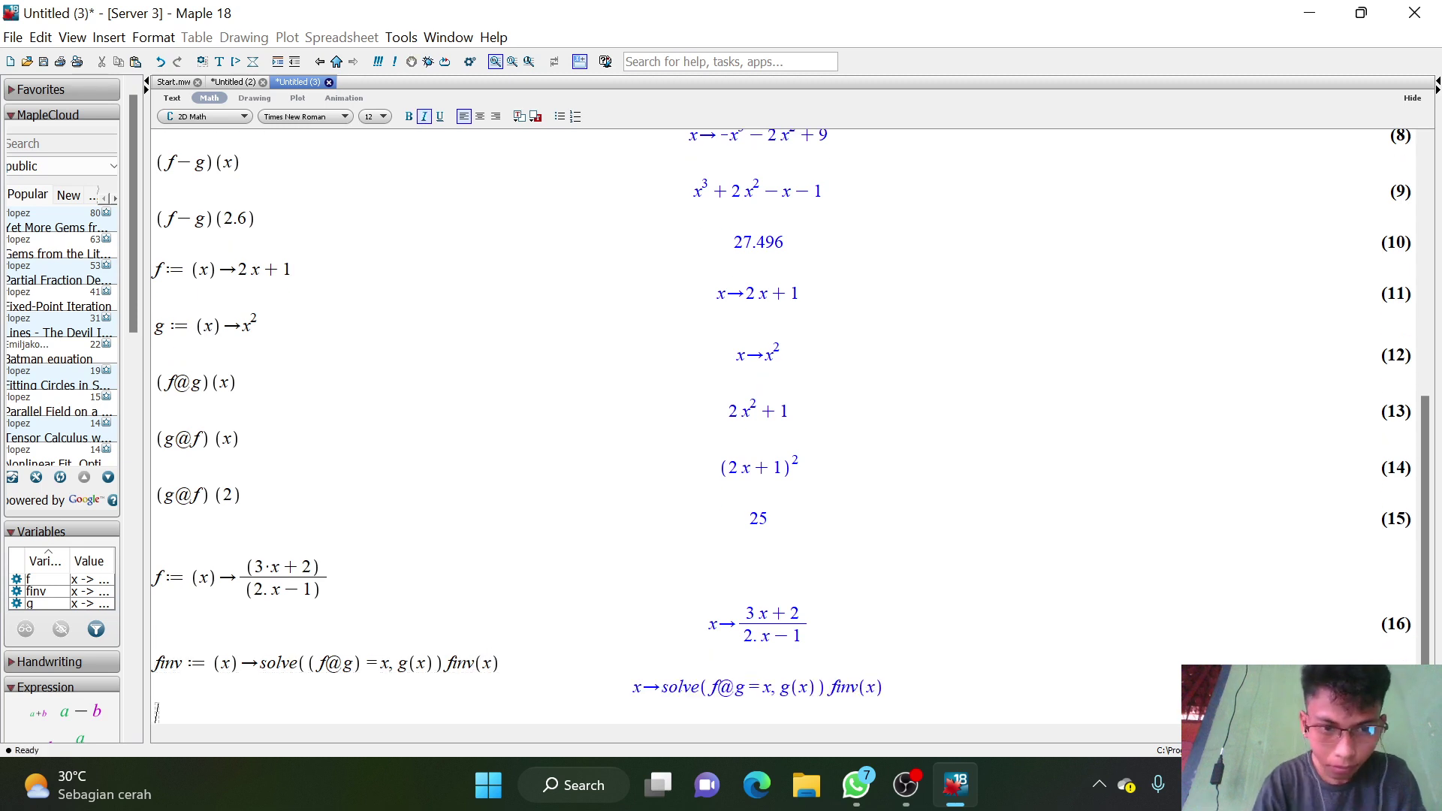
{"action": "left_click", "coordinate": [499, 663]}
{"action": "key", "text": "BackSpace"}
{"action": "key", "text": "BackSpace"}
{"action": "key", "text": "BackSpace"}
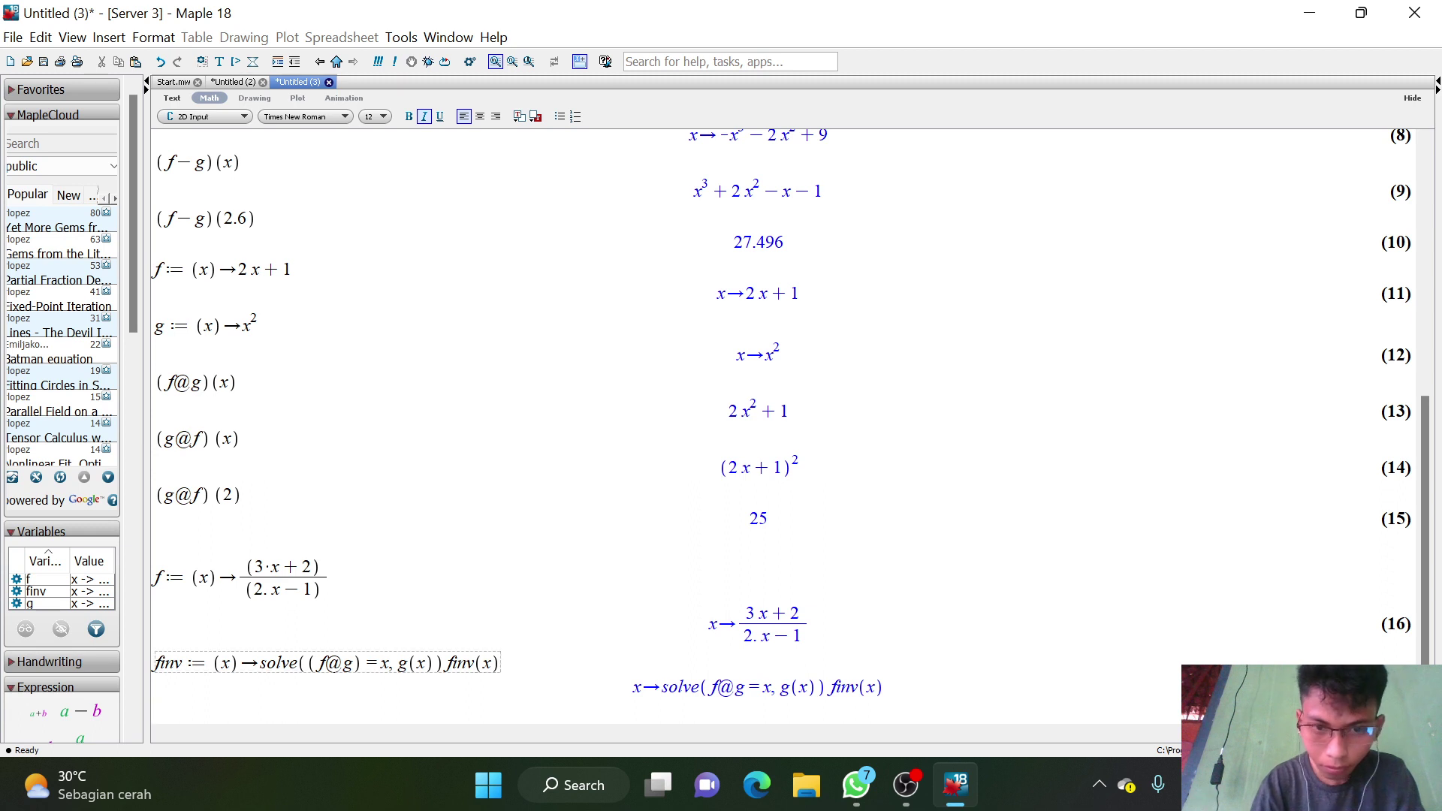
{"action": "key", "text": "BackSpace"}
{"action": "key", "text": "BackSpace"}
{"action": "key", "text": "BackSpace"}
{"action": "key", "text": "BackSpace"}
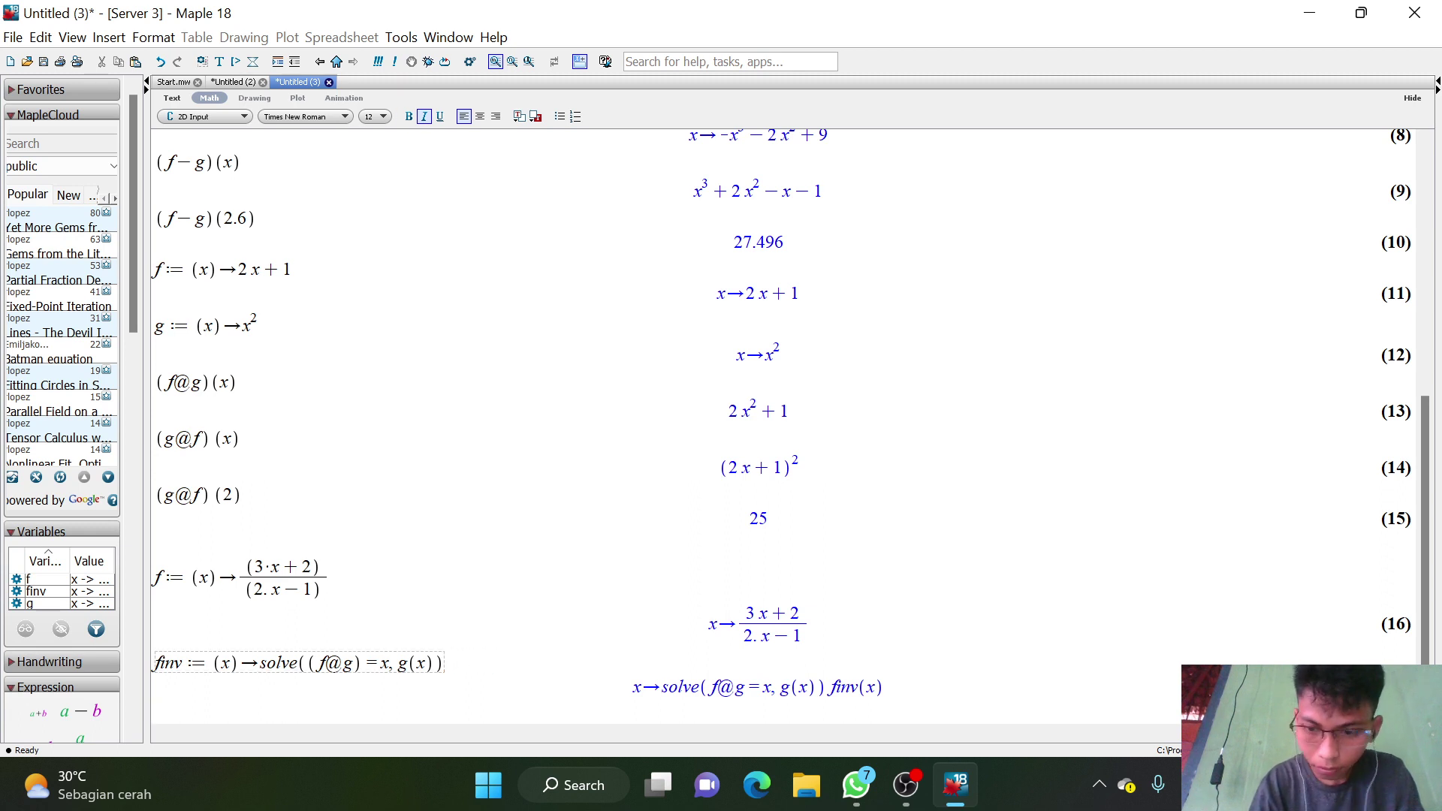
{"action": "key", "text": "Return"}
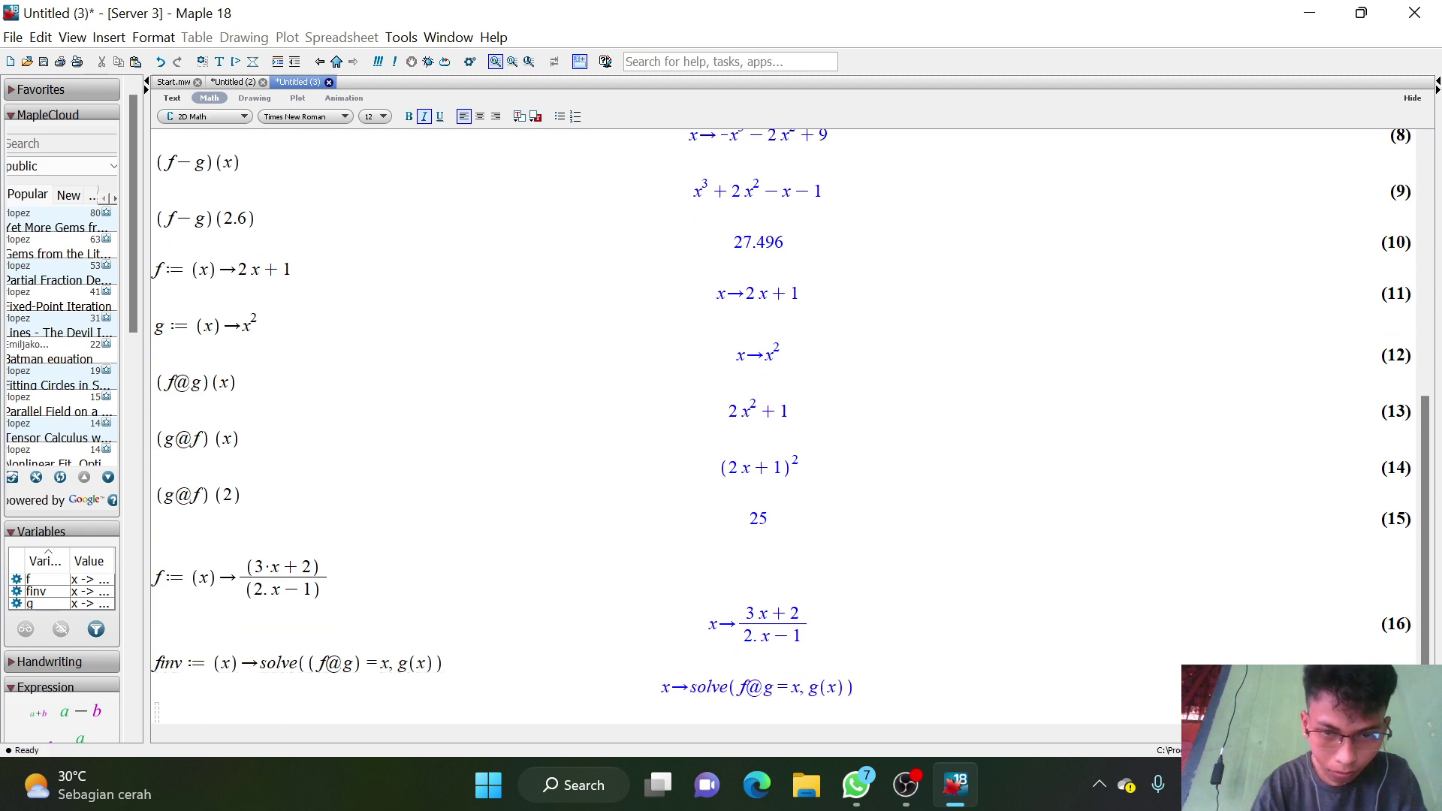
Evaluate the inverse function by entering finv(x) on the line below its definition.
{"action": "type", "text": "finv"}
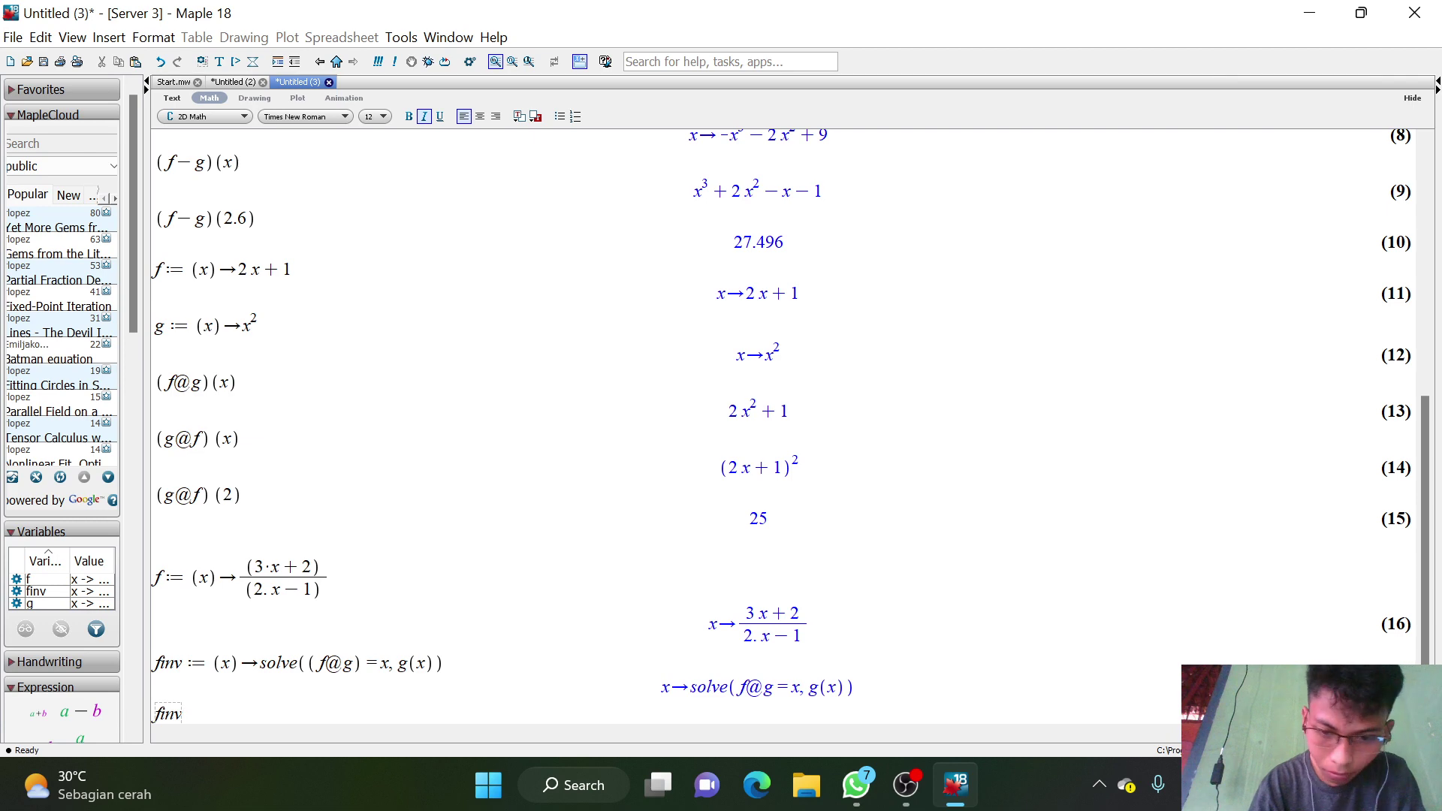
{"action": "type", "text": "(x)"}
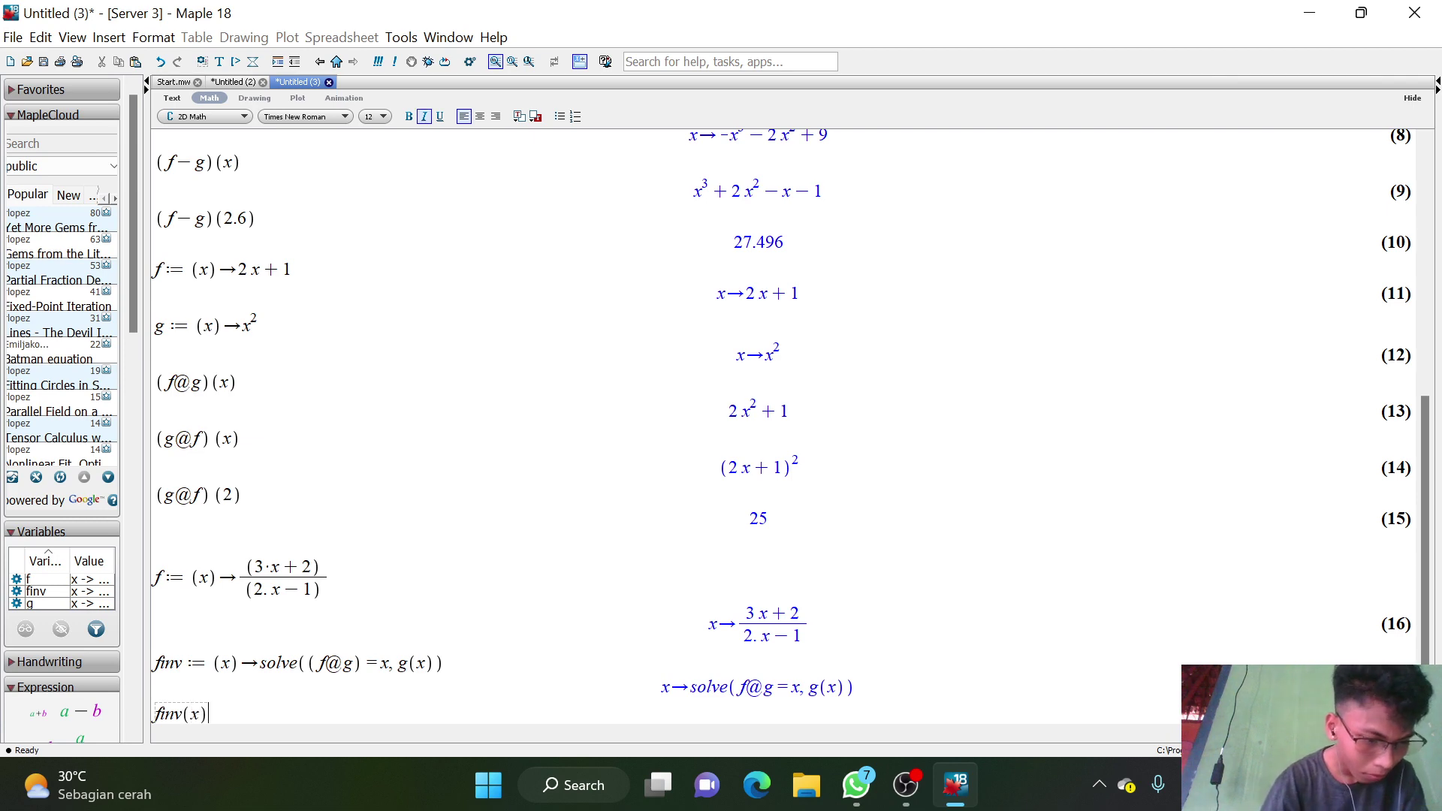
{"action": "key", "text": "Return"}
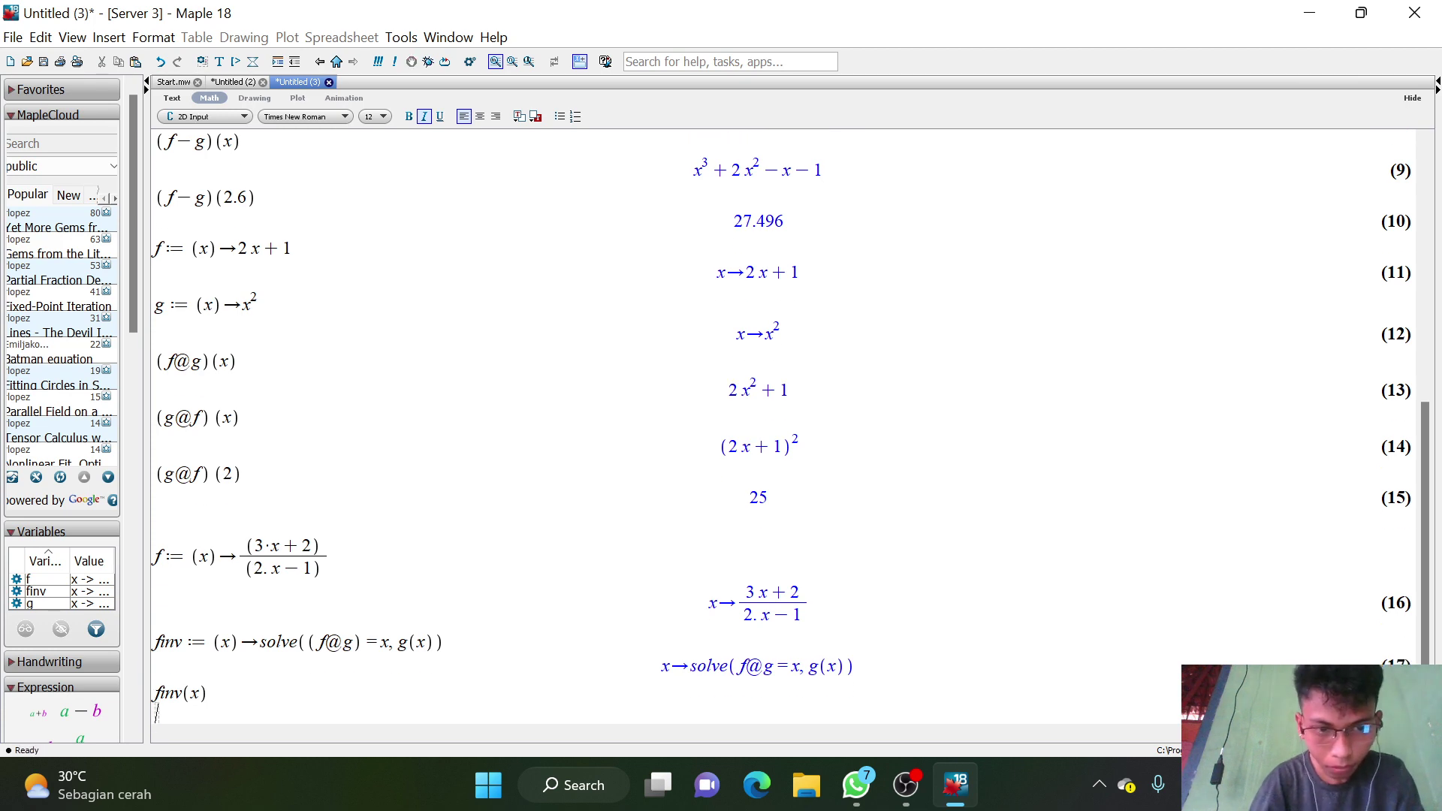
{"action": "key", "text": "BackSpace"}
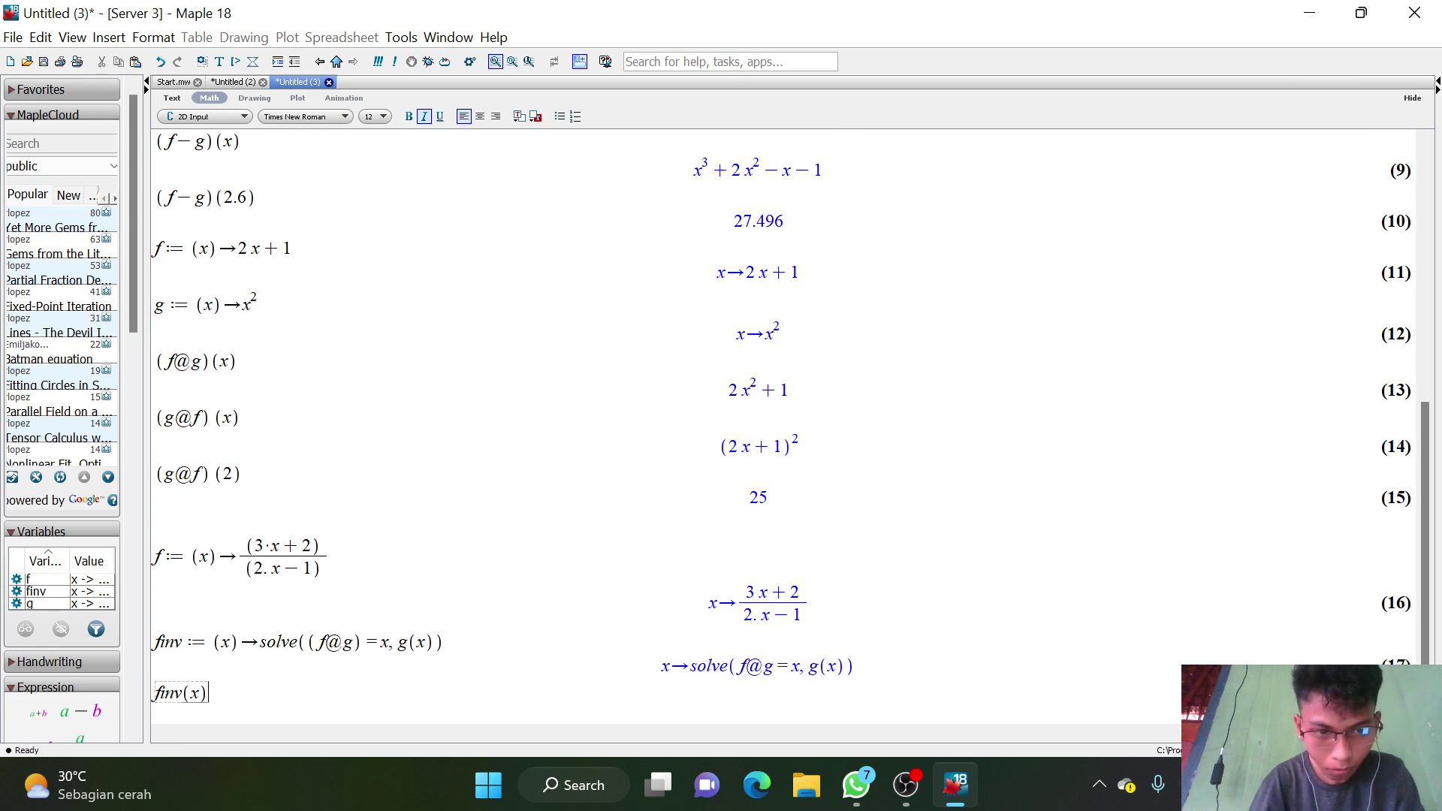
{"action": "key", "text": "Return"}
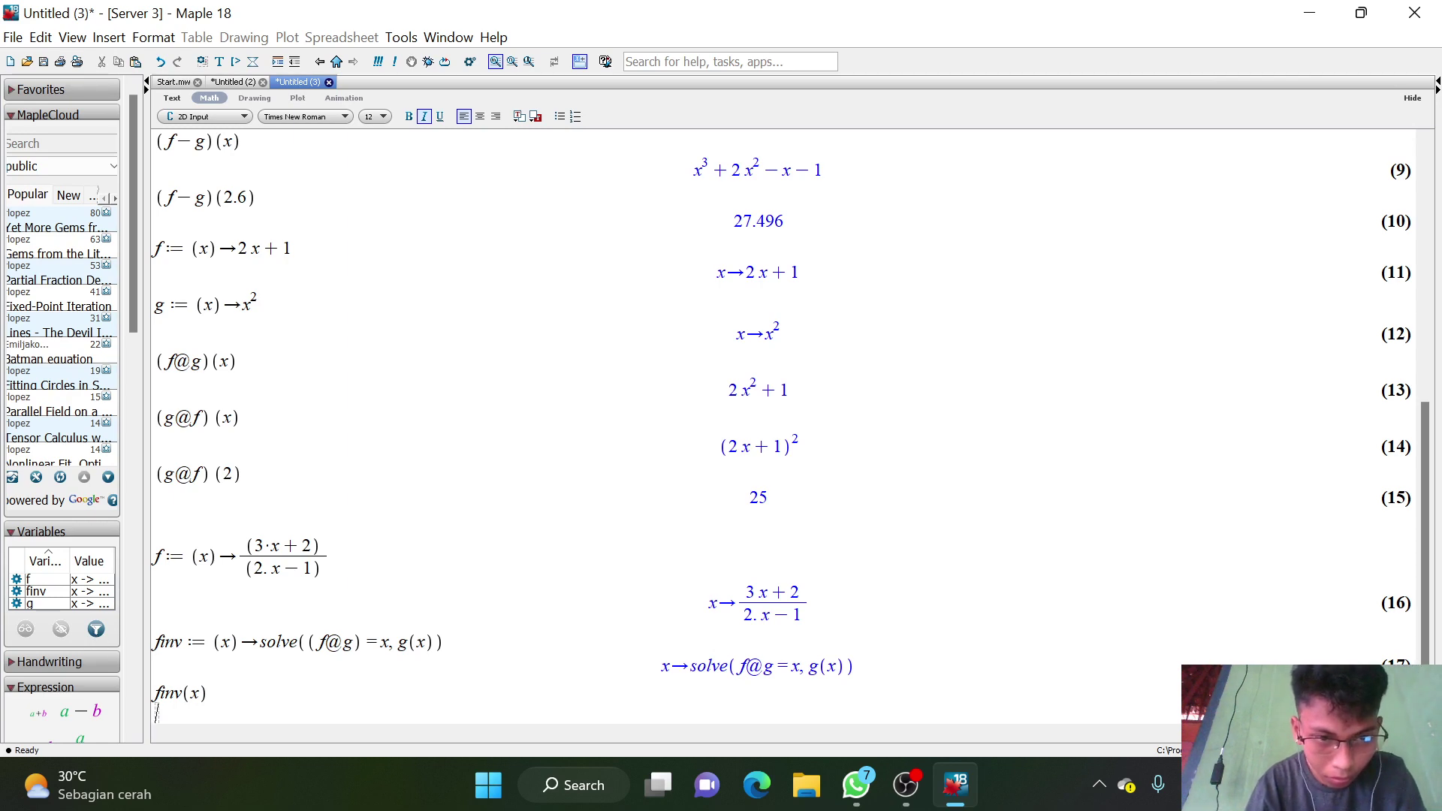
Re-enter the final closing parenthesis of the finv definition and evaluate the definition again.
{"action": "left_click", "coordinate": [441, 642]}
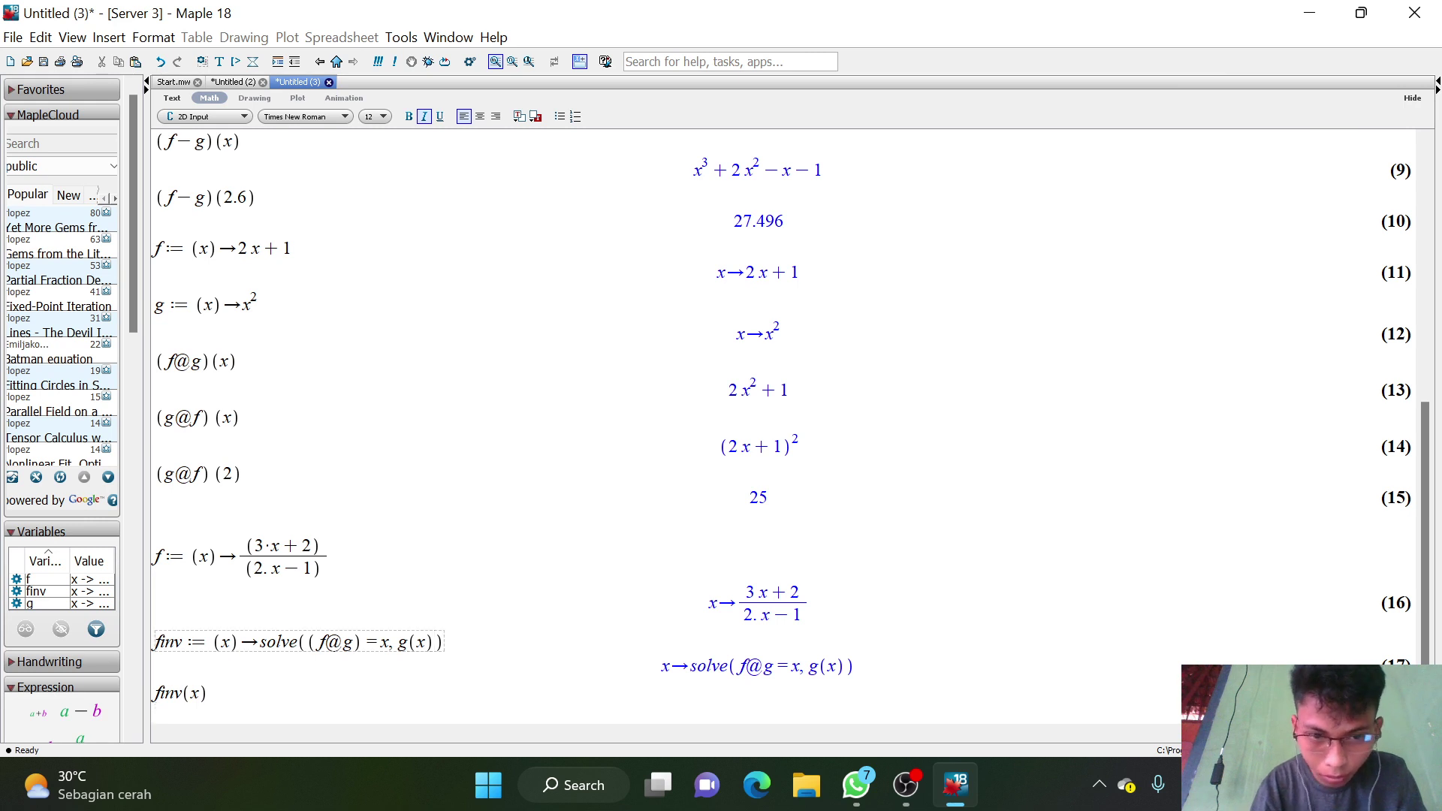
{"action": "key", "text": "BackSpace"}
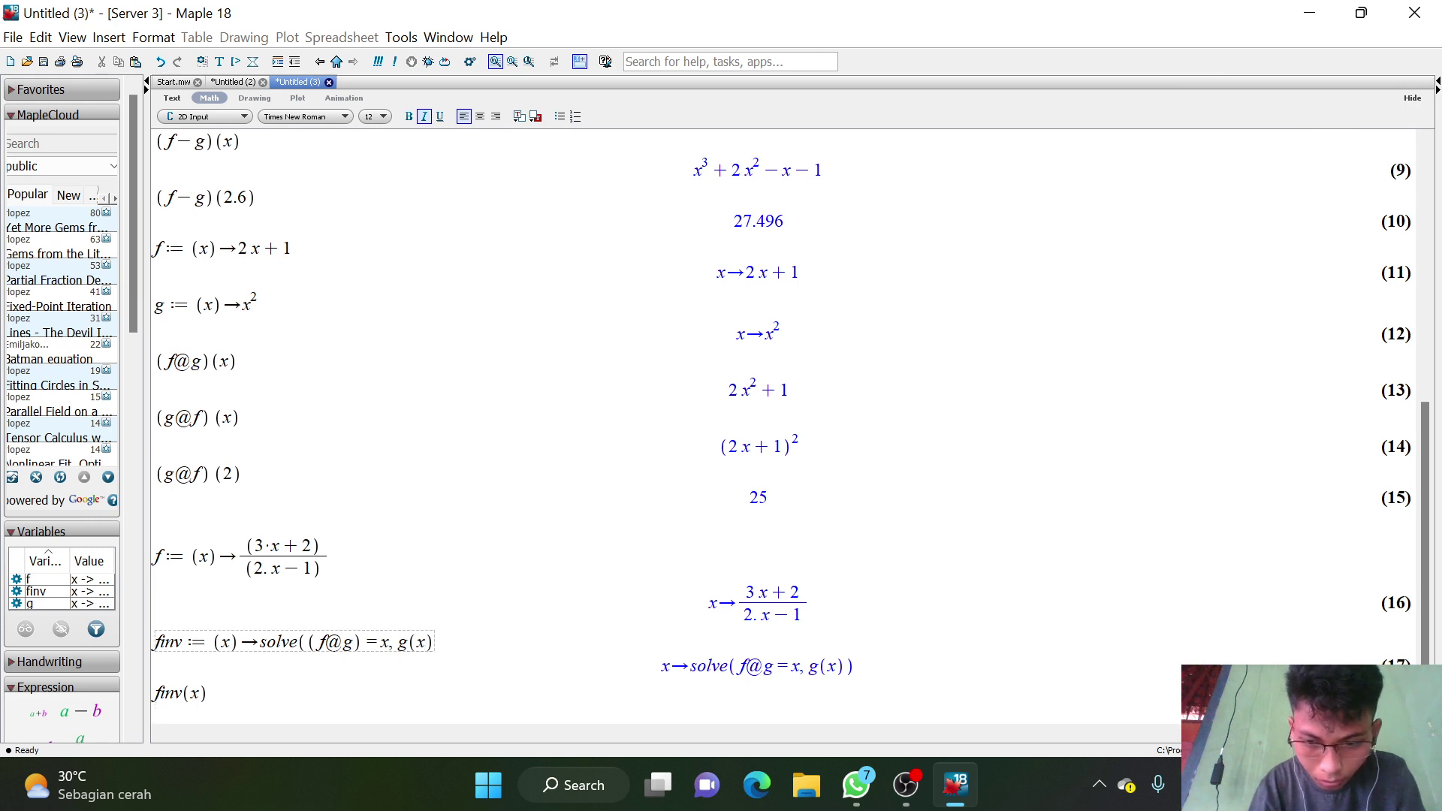
{"action": "type", "text": ")"}
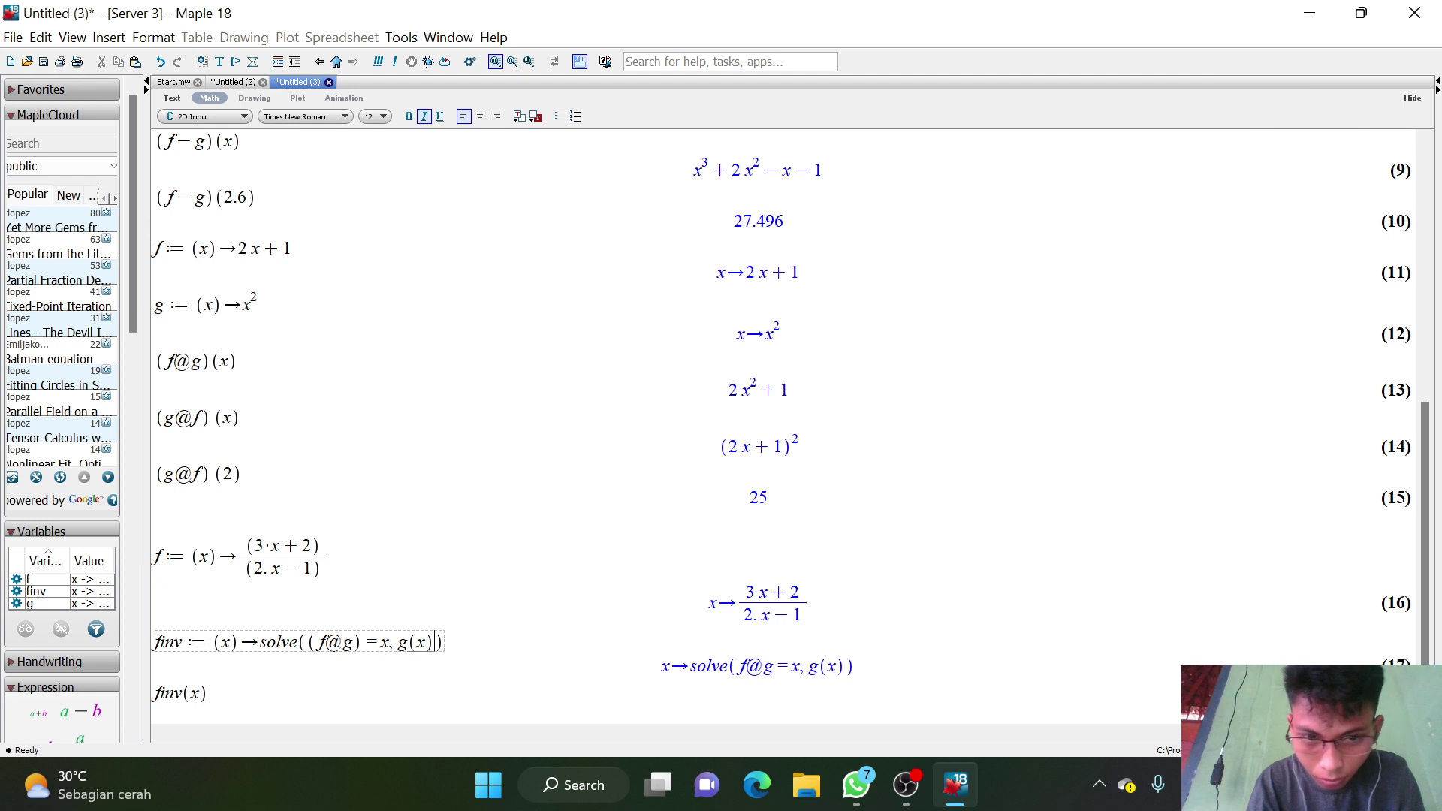
{"action": "key", "text": "Return"}
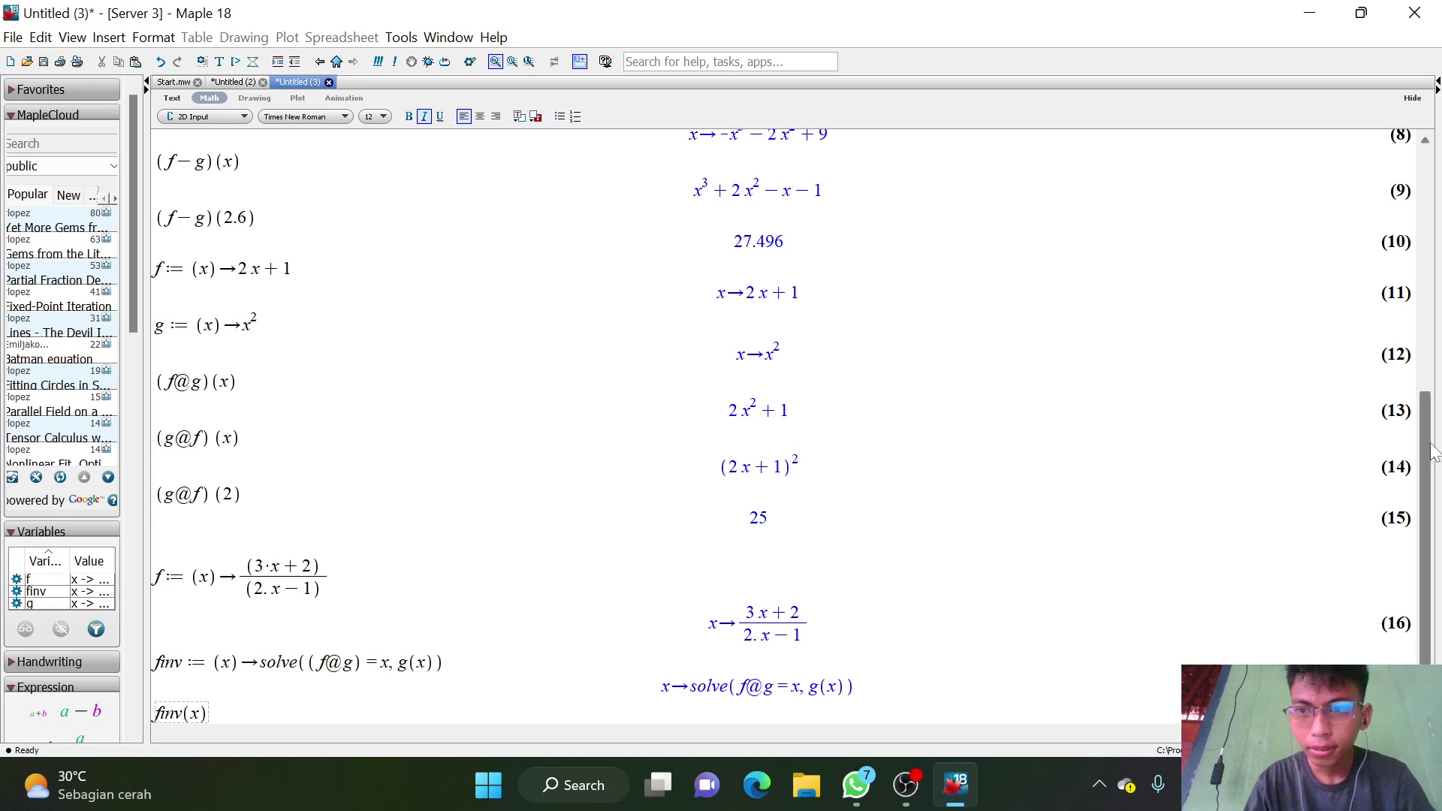
{"action": "left_click_drag", "start_coordinate": [1433, 454], "coordinate": [1431, 252]}
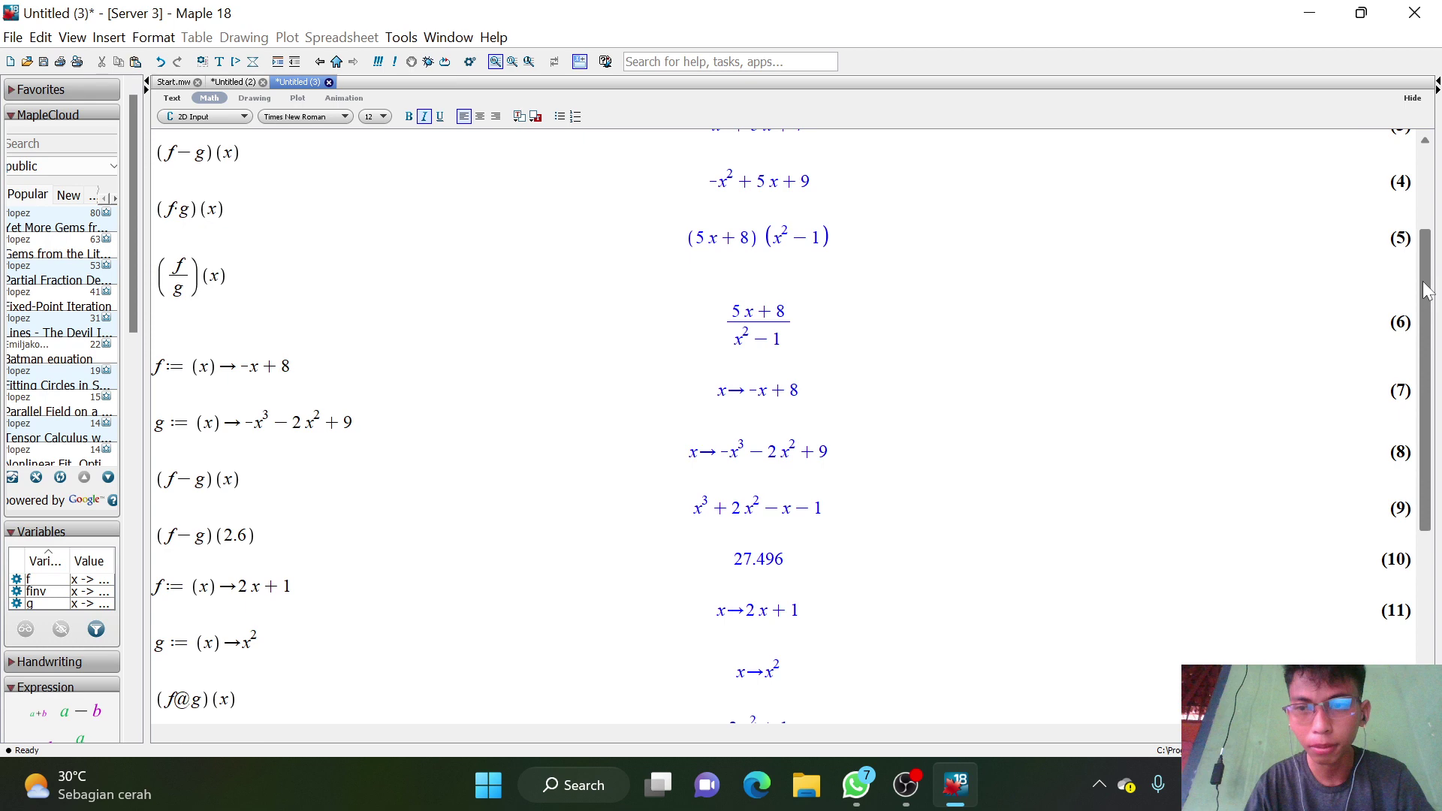
{"action": "left_click_drag", "start_coordinate": [1425, 289], "coordinate": [1435, 379]}
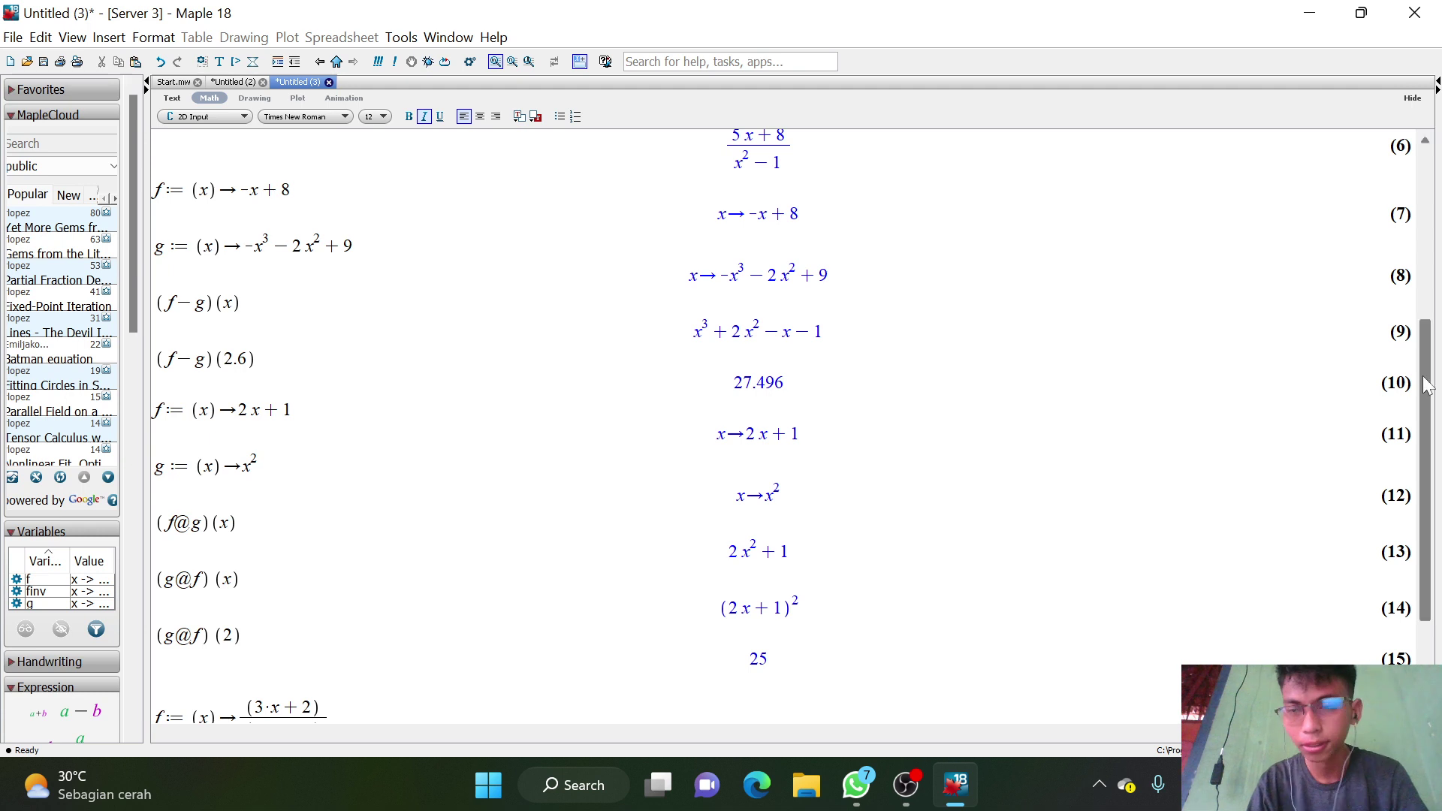
{"action": "left_click_drag", "start_coordinate": [1433, 385], "coordinate": [1432, 269]}
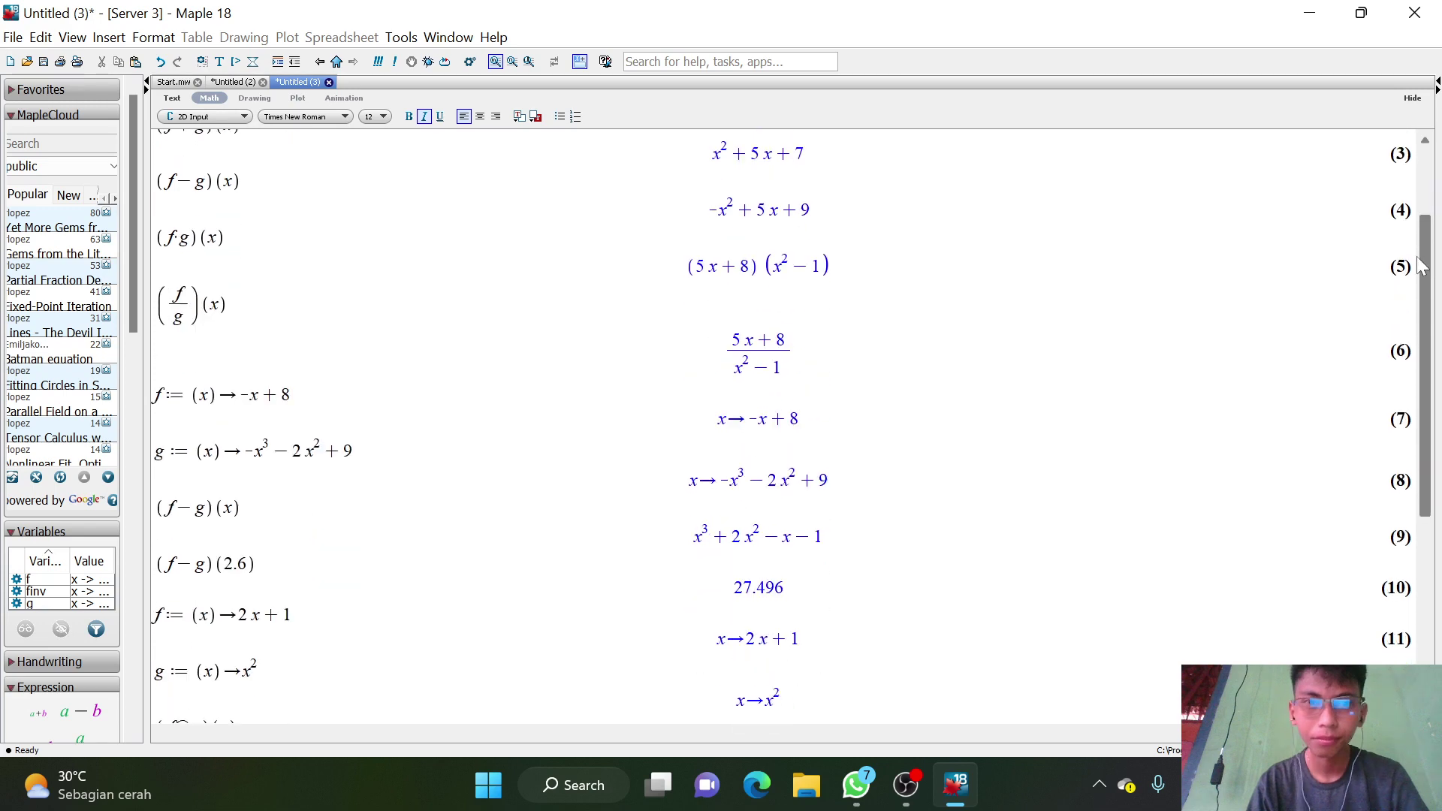